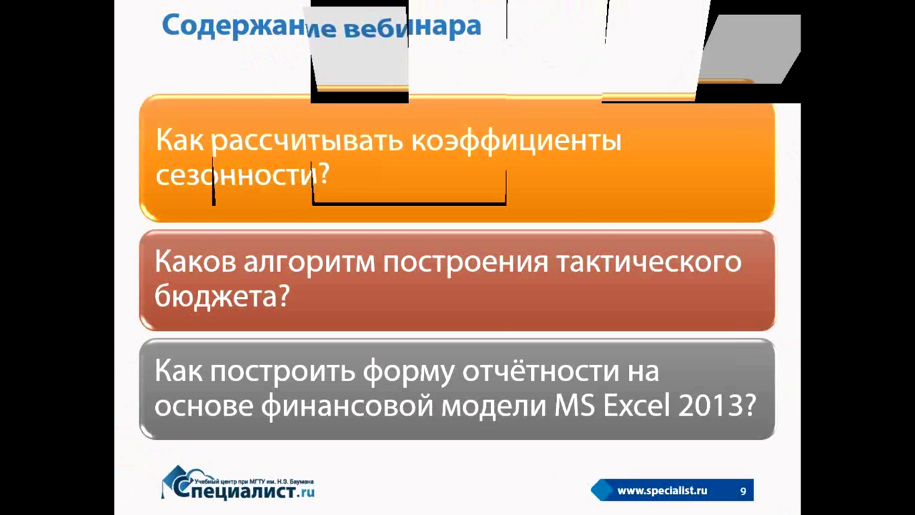
# Step: Advance the slide show to the slide on price elasticity of demand (Ценовая эластичность спроса)
pyautogui.press('Right')
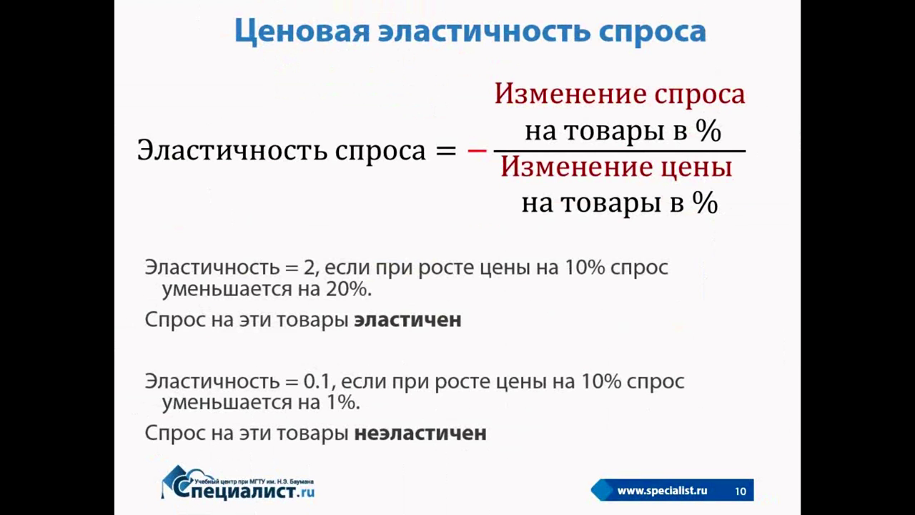
pyautogui.hotkey('alt', 'Tab')
pyautogui.press('Tab')
pyautogui.press('Tab')
pyautogui.press('Tab')
pyautogui.press('Tab')
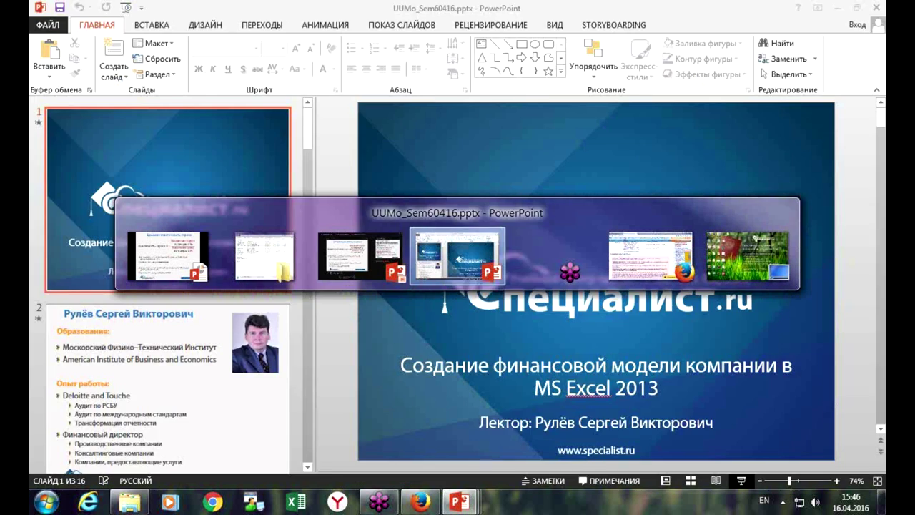
pyautogui.press('Tab')
pyautogui.press('Tab')
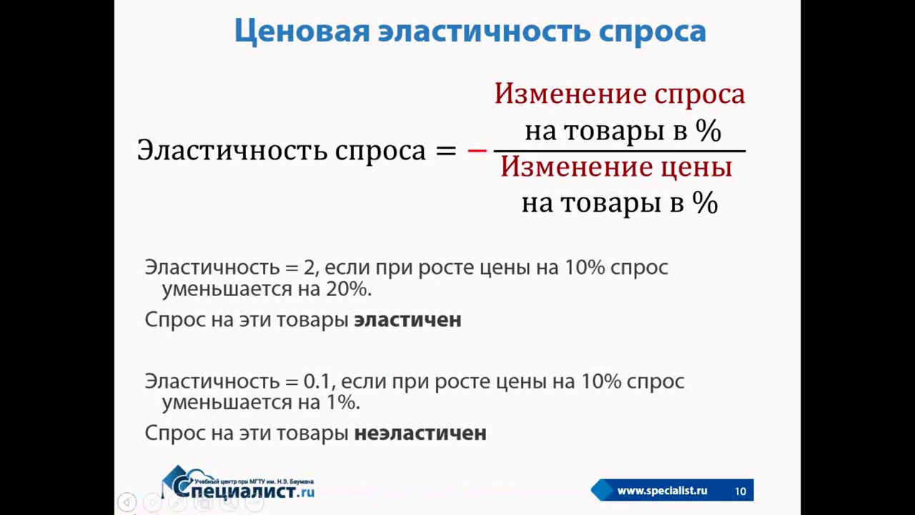
# Step: Switch to the BudgetSem_60416FDemo.xlsx workbook in Excel with its window maximized
pyautogui.hotkey('alt', 'Tab')
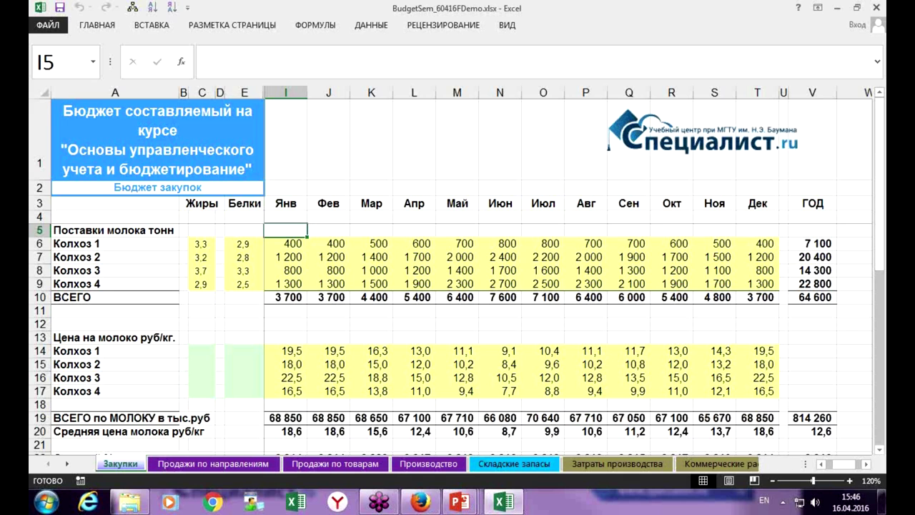
pyautogui.click(856, 8)
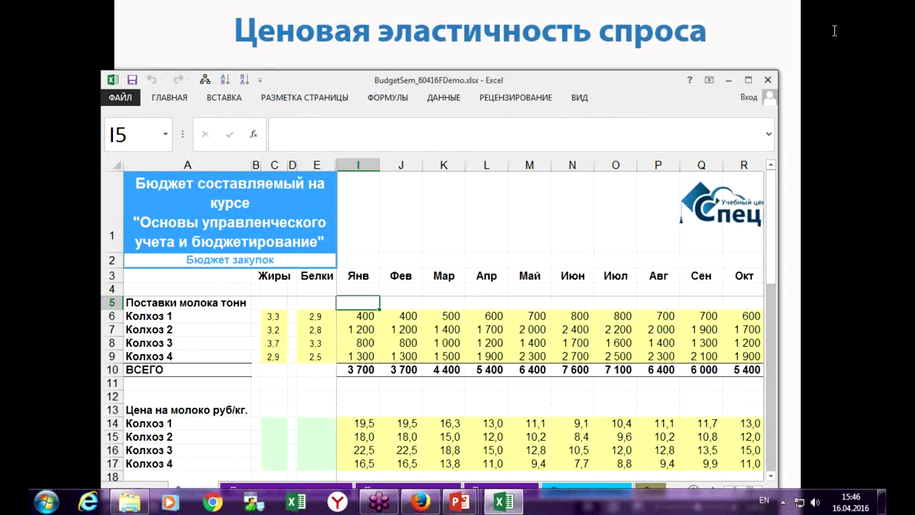
pyautogui.click(748, 79)
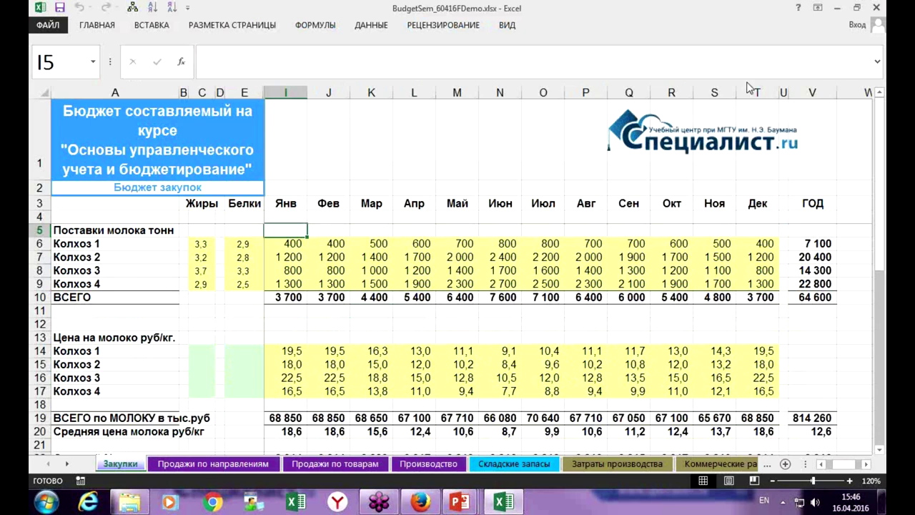
pyautogui.click(422, 503)
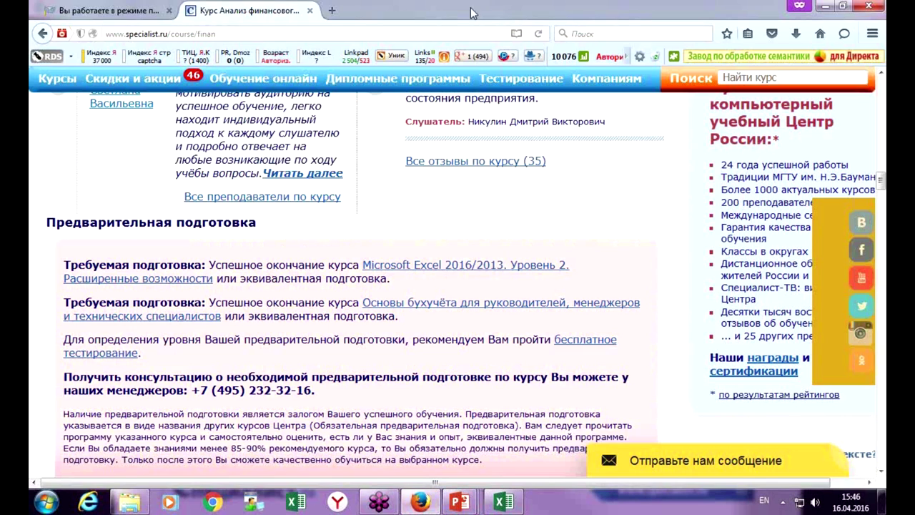
pyautogui.click(423, 504)
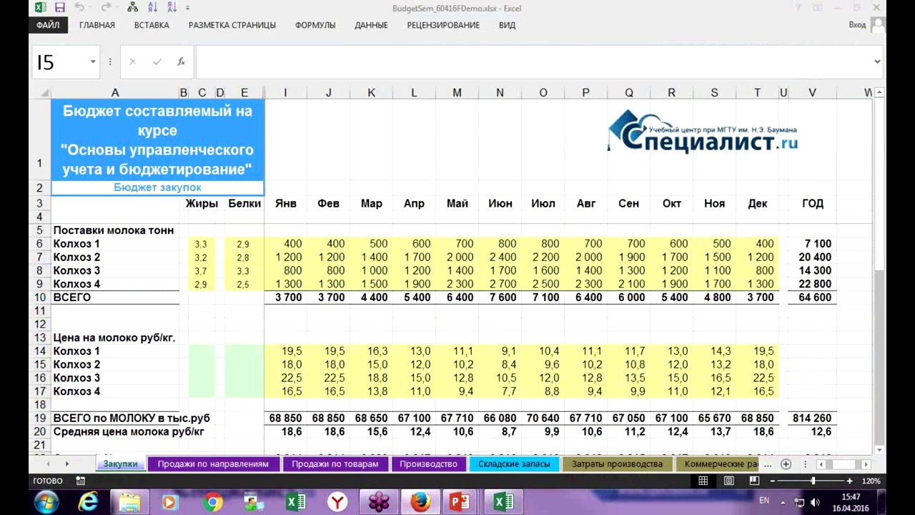
pyautogui.hotkey('alt', 'Tab')
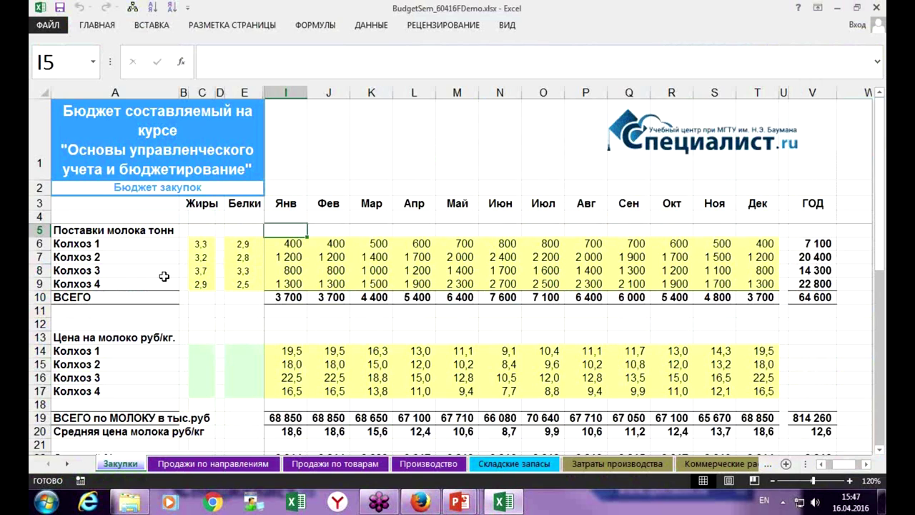
# Step: Examine the milk deliveries, milk prices and packaging purchases on the Закупки sheet
pyautogui.scroll(-4, 268, 250)
pyautogui.scroll(4, 268, 250)
pyautogui.scroll(-2, 212, 261)
pyautogui.scroll(2, 212, 260)
pyautogui.scroll(-3, 183, 319)
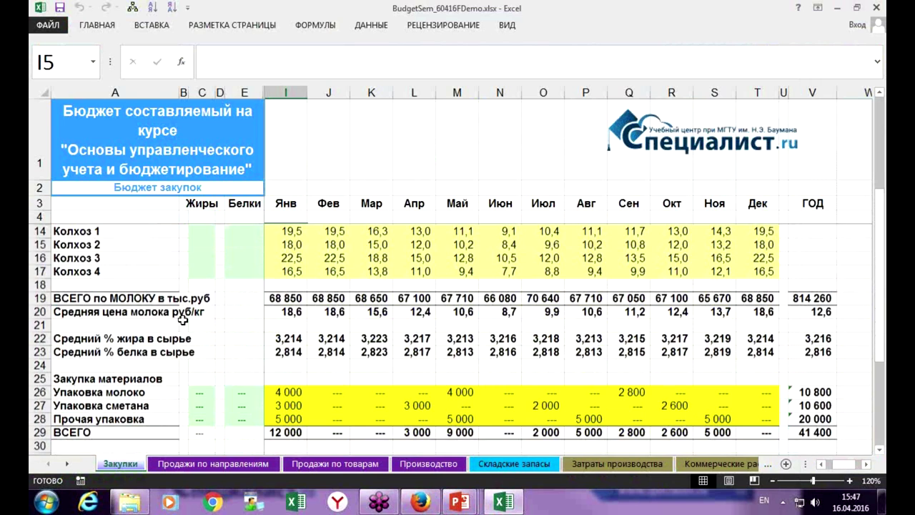
pyautogui.scroll(-1, 190, 330)
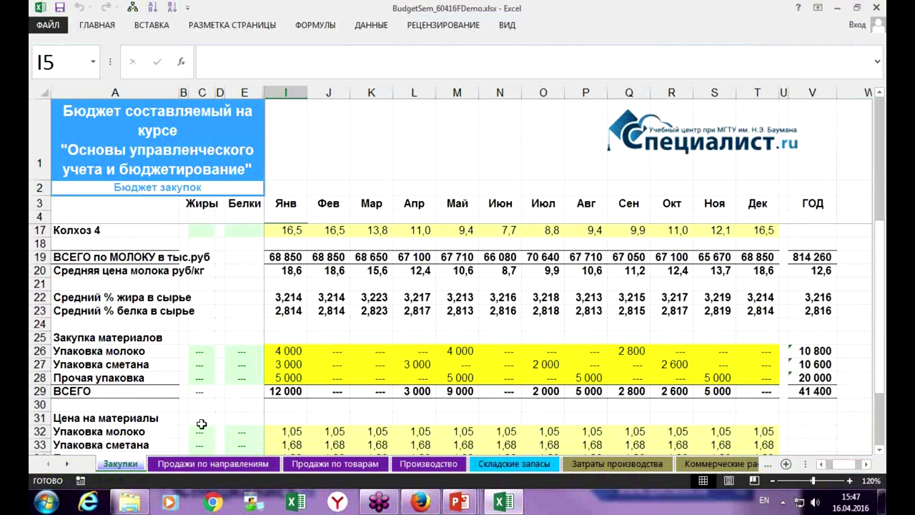
# Step: Examine the sales to schools, large retail chains and other buyers on the Продажи по направлениям sheet
pyautogui.click(213, 464)
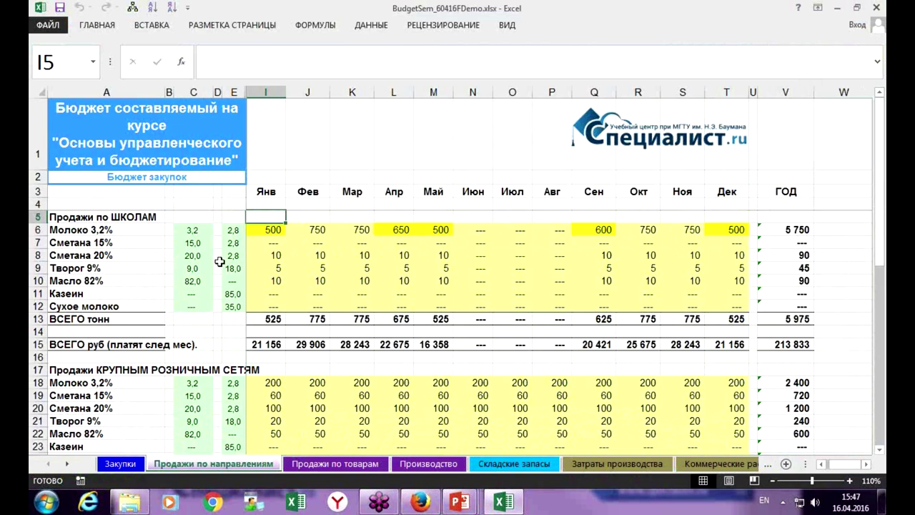
pyautogui.scroll(-4, 220, 262)
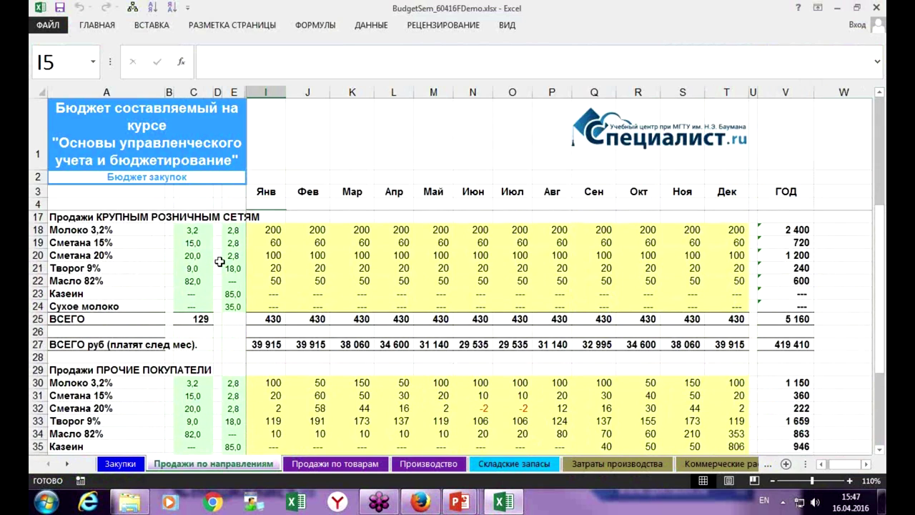
pyautogui.scroll(4, 220, 262)
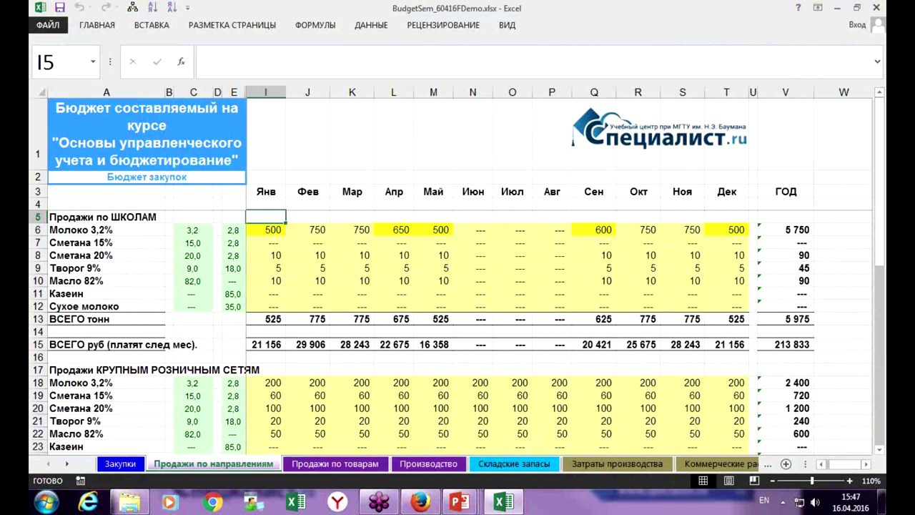
pyautogui.hotkey('alt', 'Tab')
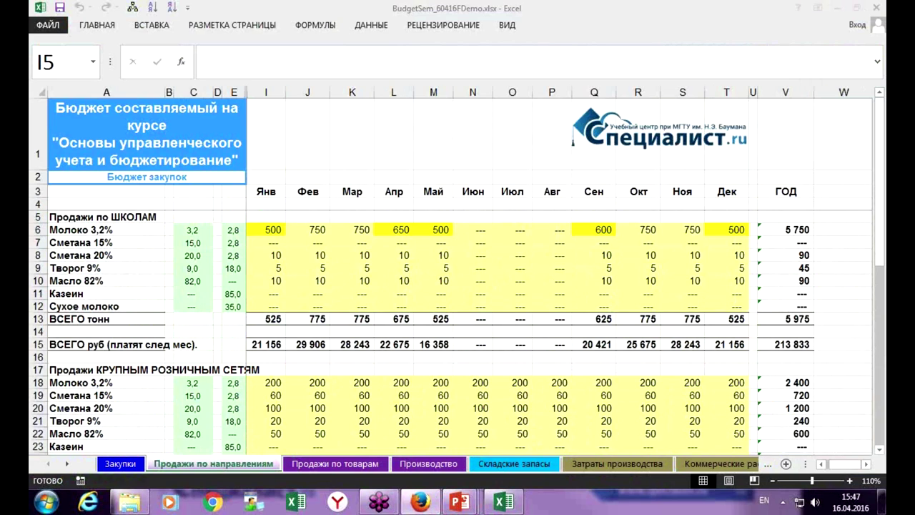
pyautogui.hotkey('alt', 'Tab')
pyautogui.scroll(-5, 272, 286)
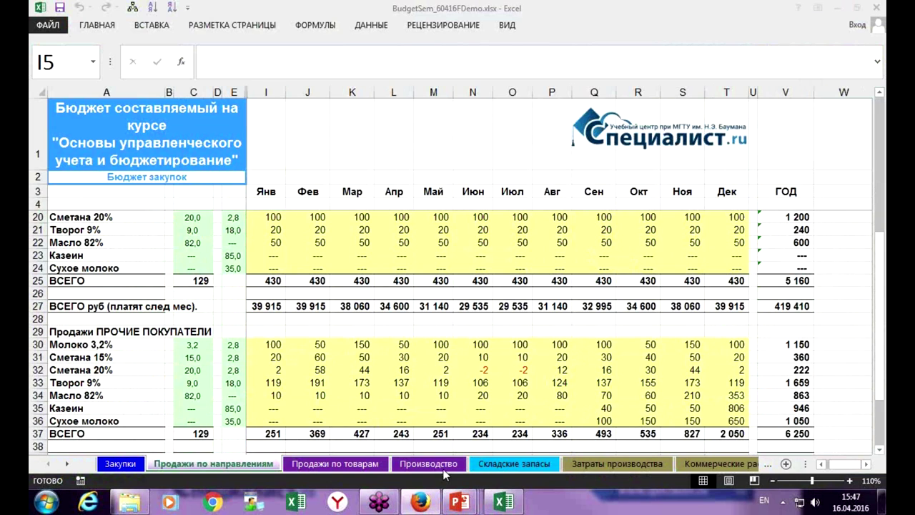
# Step: On the Продажи по товарам sheet, outline the monthly indices, October sales volumes and October prices in red, then clear the markings
pyautogui.click(358, 466)
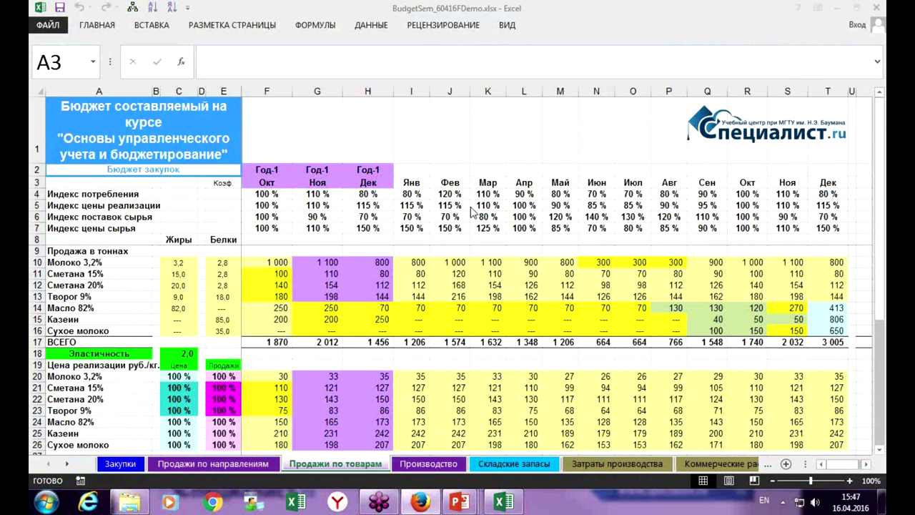
pyautogui.moveTo(259, 178)
pyautogui.mouseDown()
pyautogui.moveTo(389, 239)
pyautogui.moveTo(829, 229)
pyautogui.mouseUp()
pyautogui.moveTo(240, 249)
pyautogui.mouseDown()
pyautogui.moveTo(255, 324)
pyautogui.moveTo(292, 344)
pyautogui.mouseUp()
pyautogui.moveTo(243, 364)
pyautogui.mouseDown()
pyautogui.moveTo(246, 438)
pyautogui.moveTo(304, 465)
pyautogui.moveTo(295, 465)
pyautogui.mouseUp()
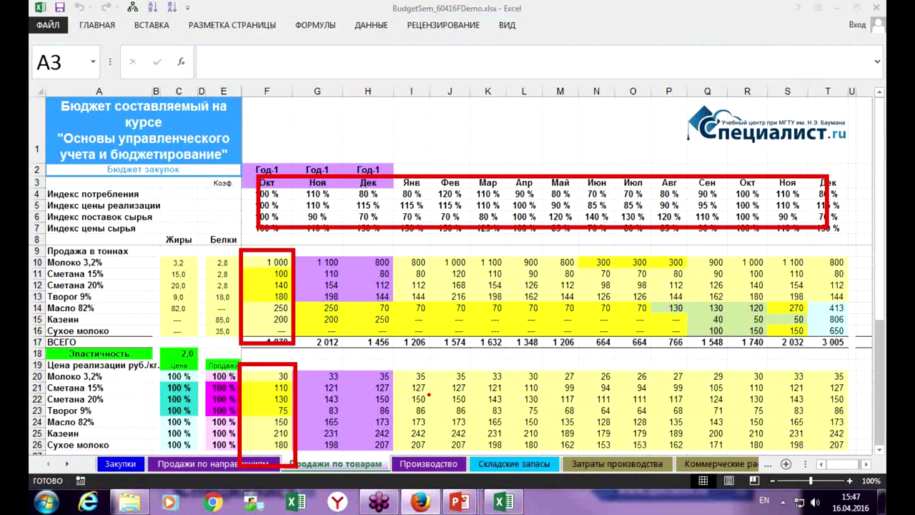
pyautogui.moveTo(291, 383)
pyautogui.mouseDown()
pyautogui.moveTo(259, 394)
pyautogui.moveTo(281, 401)
pyautogui.moveTo(290, 388)
pyautogui.mouseUp()
pyautogui.moveTo(291, 265)
pyautogui.mouseDown()
pyautogui.moveTo(263, 269)
pyautogui.moveTo(280, 282)
pyautogui.moveTo(295, 270)
pyautogui.mouseUp()
pyautogui.press('Escape')
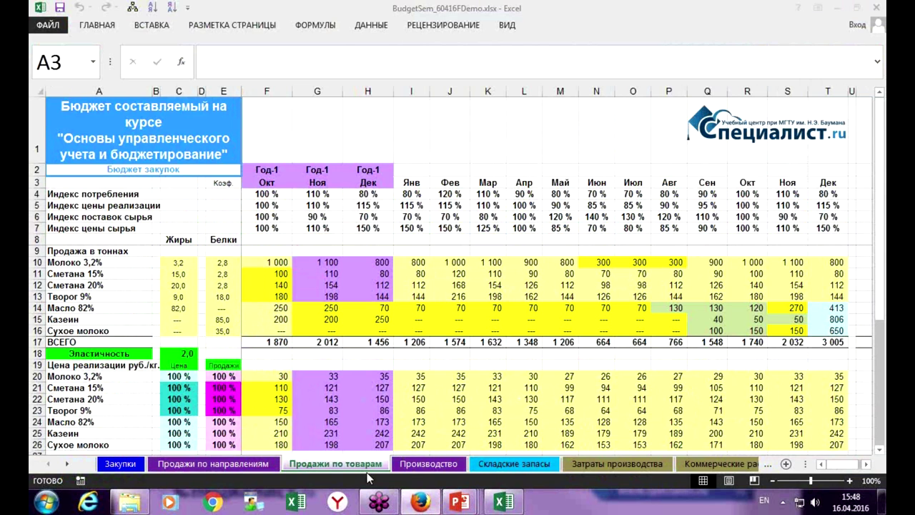
# Step: Examine the production volumes, fat and protein balances and material consumption on the Производство sheet
pyautogui.click(213, 464)
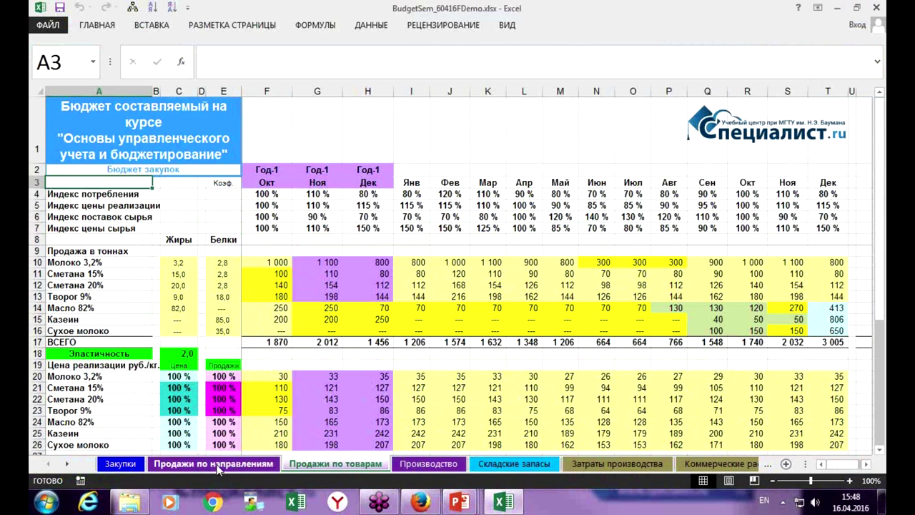
pyautogui.click(321, 467)
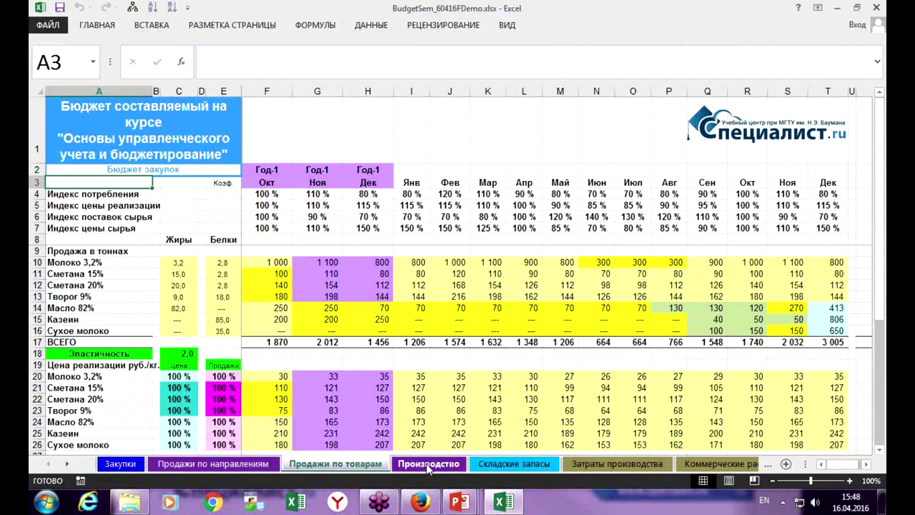
pyautogui.click(430, 469)
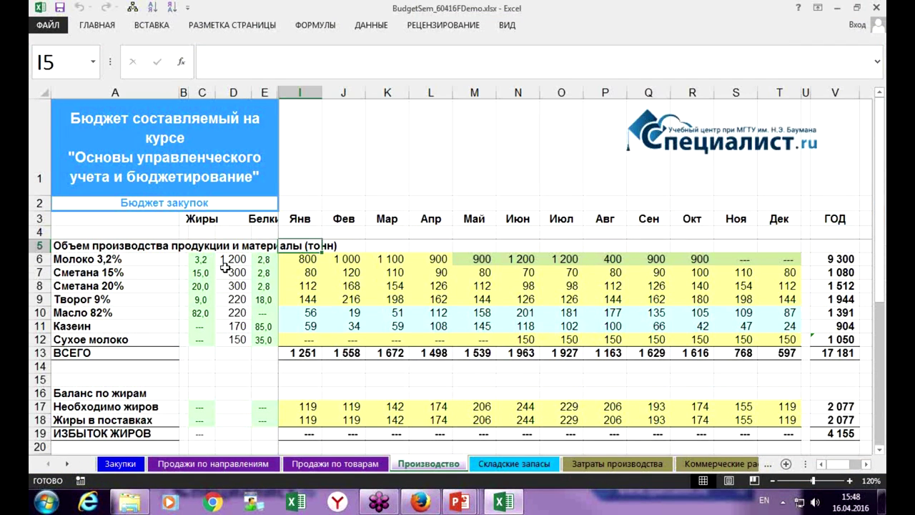
pyautogui.scroll(-1, 226, 268)
pyautogui.scroll(-1, 225, 268)
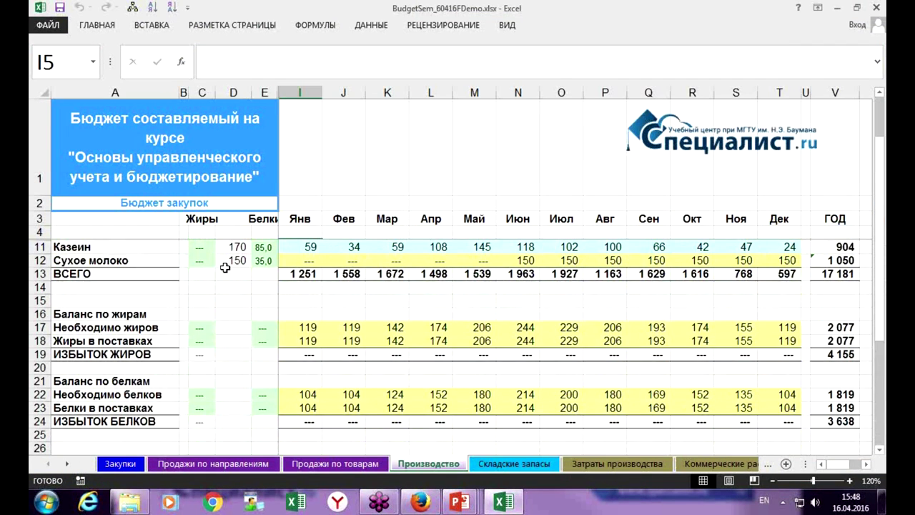
pyautogui.scroll(-1, 227, 271)
pyautogui.scroll(-2, 227, 271)
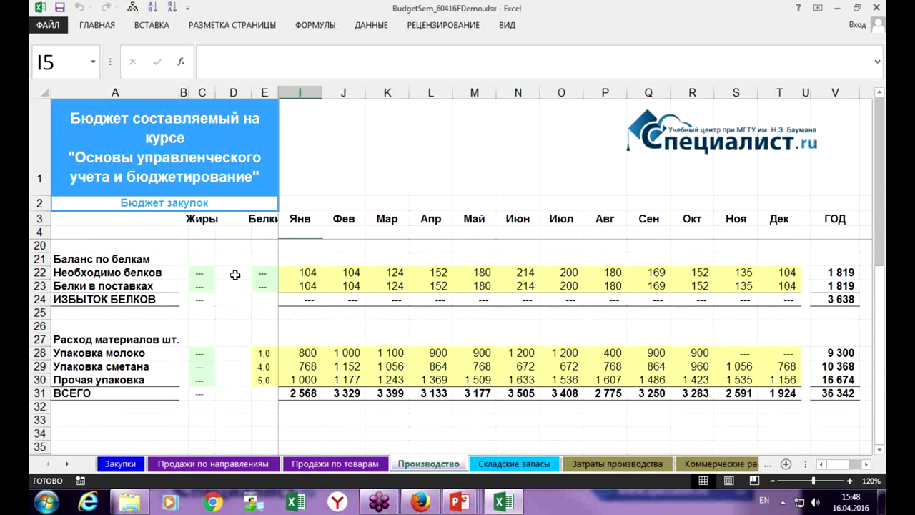
# Step: Examine the finished goods and packaging material stocks on the Складские запасы sheet
pyautogui.click(501, 463)
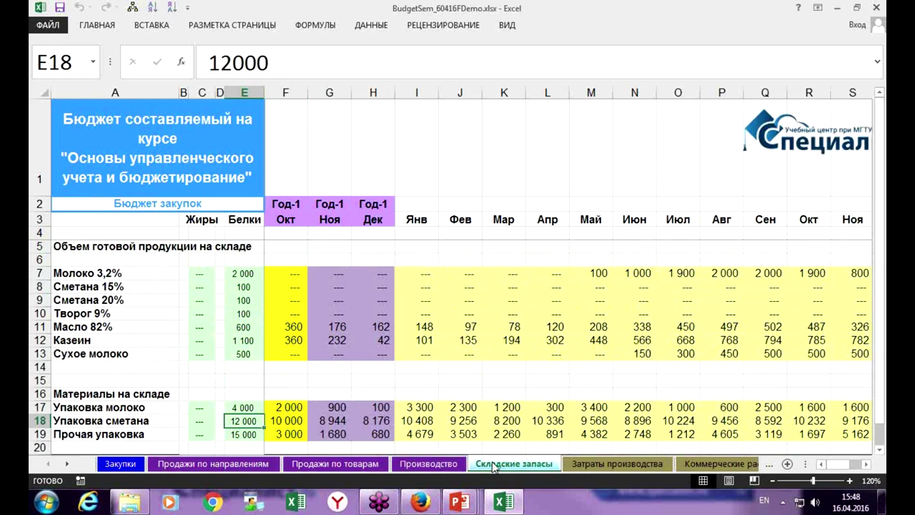
pyautogui.scroll(-4, 335, 306)
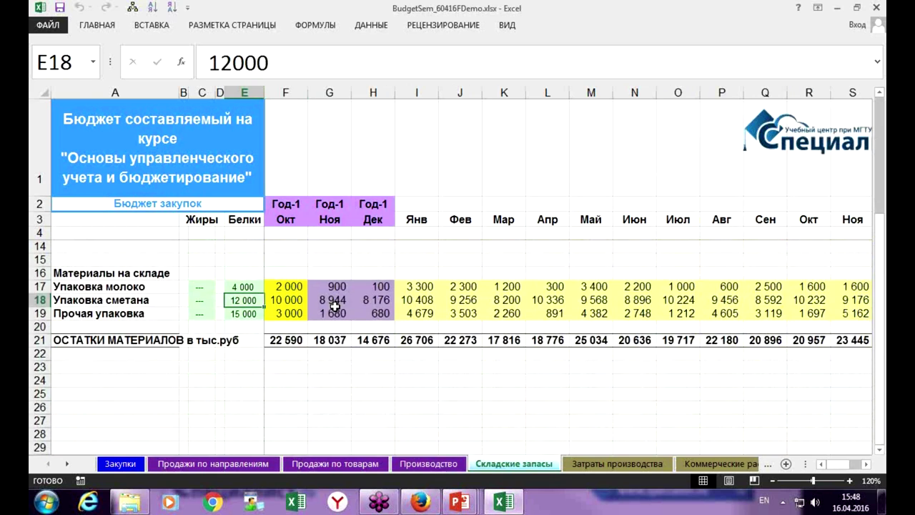
pyautogui.scroll(4, 336, 307)
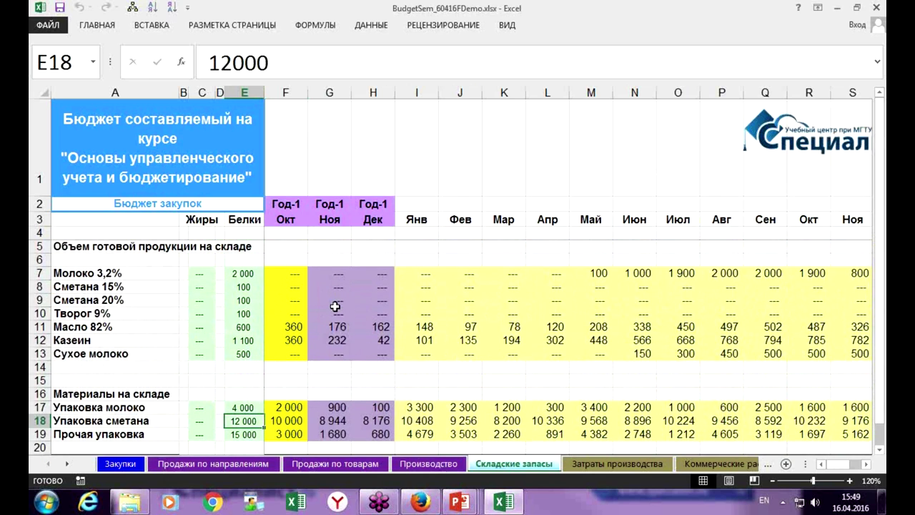
pyautogui.scroll(-3, 436, 351)
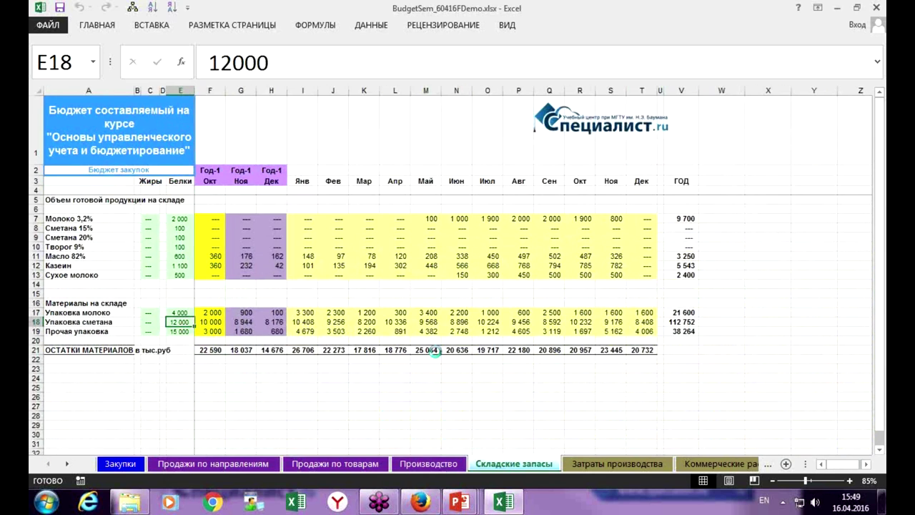
pyautogui.scroll(1, 436, 352)
pyautogui.scroll(1, 561, 423)
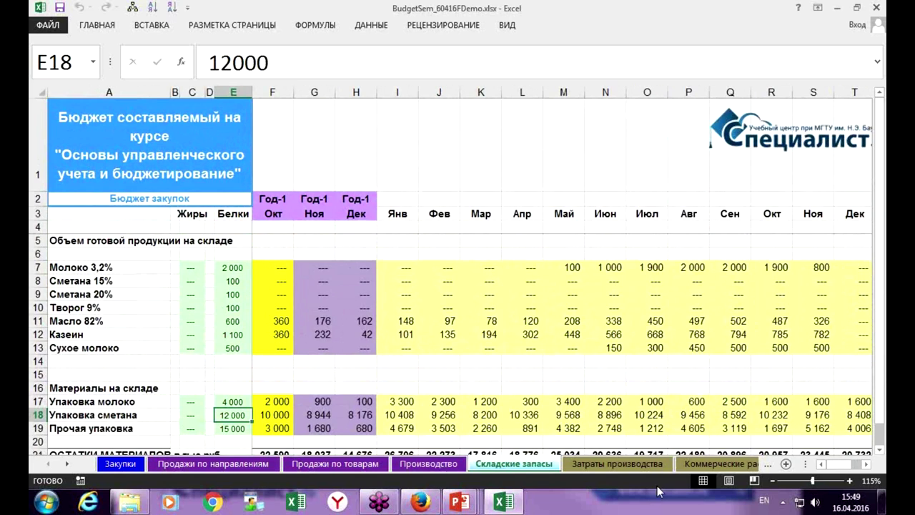
# Step: Look through the expense, tax, investment and loan sheets from Затраты производства to Кредиты, viewing the production costs at 120% zoom
pyautogui.click(633, 468)
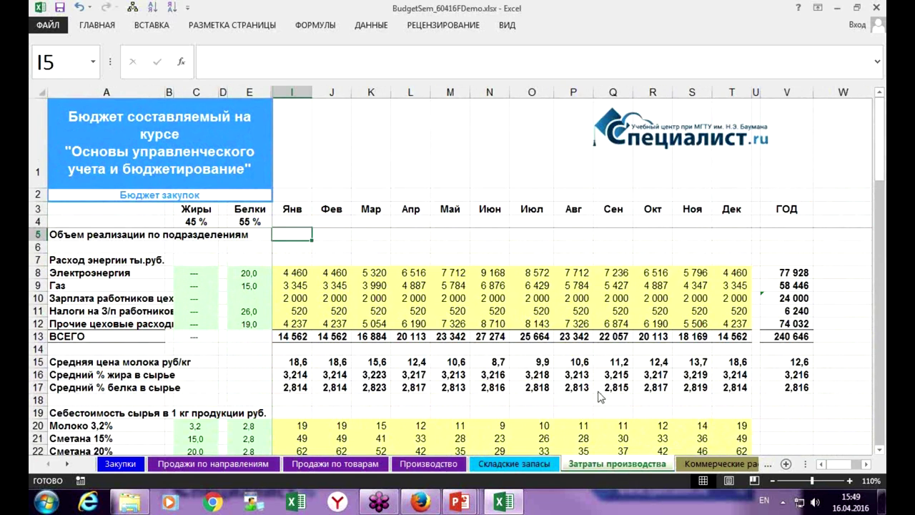
pyautogui.click(850, 482)
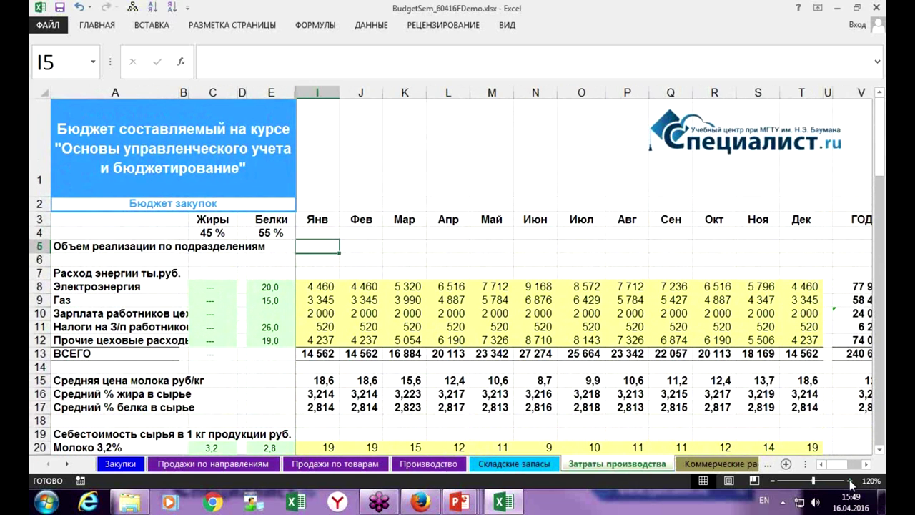
pyautogui.click(740, 466)
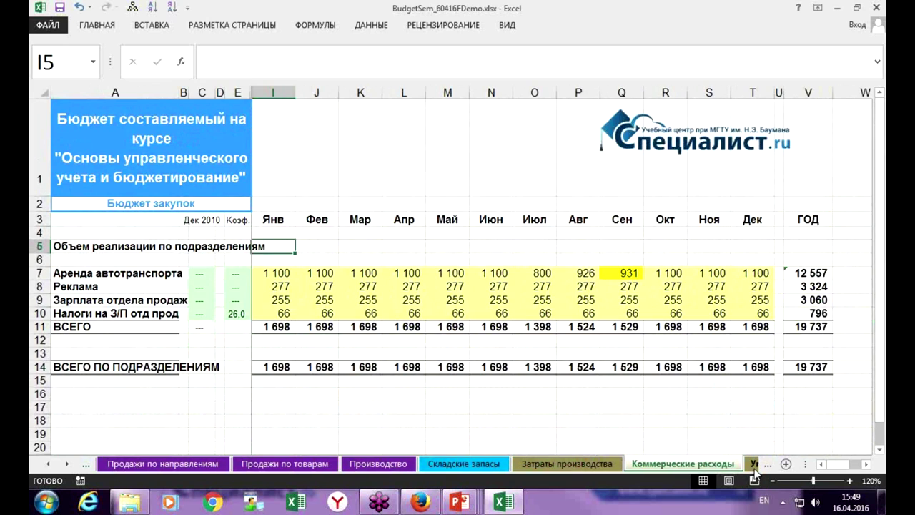
pyautogui.click(744, 466)
pyautogui.click(748, 465)
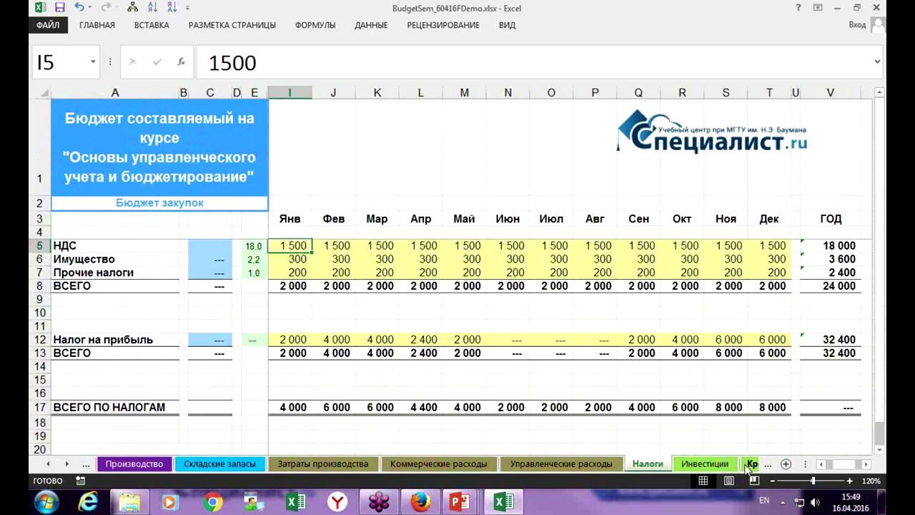
pyautogui.click(721, 467)
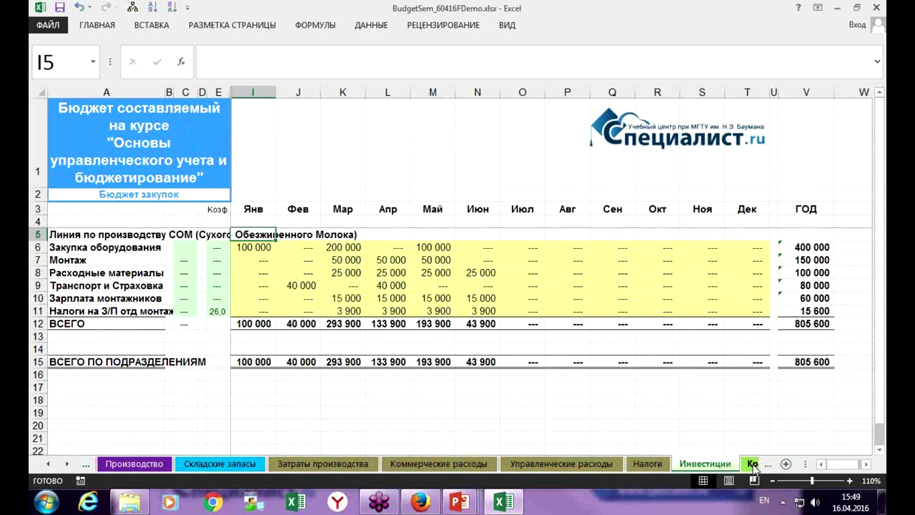
pyautogui.click(752, 465)
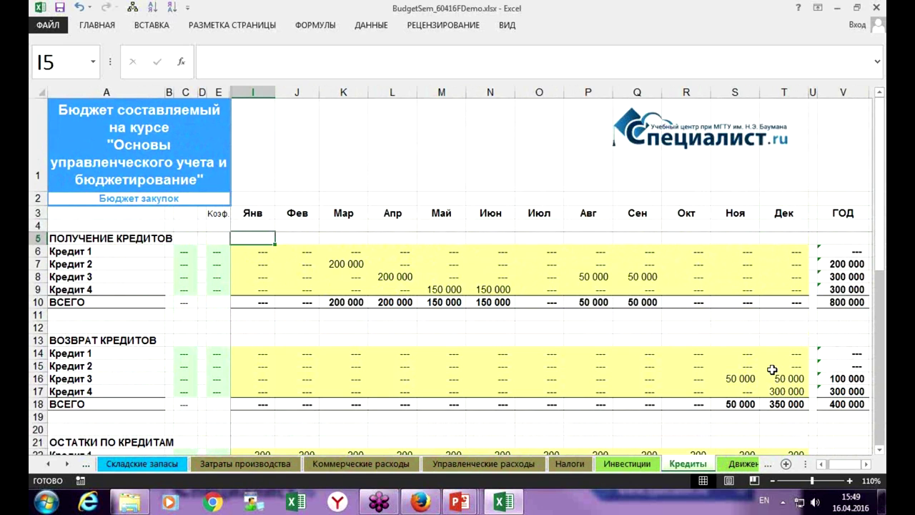
# Step: Examine the loan balances and interest on the Кредиты sheet and the cash flows on the Движение денежных средств sheet
pyautogui.scroll(-4, 657, 408)
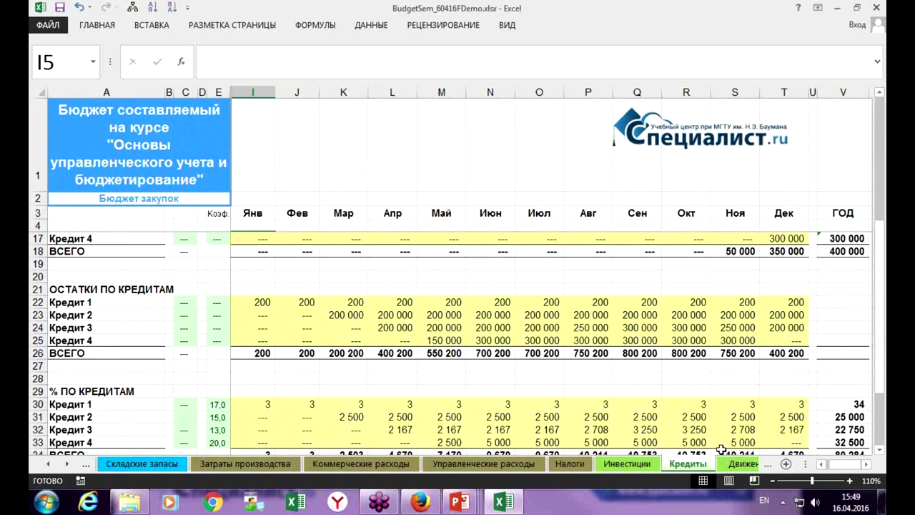
pyautogui.click(737, 463)
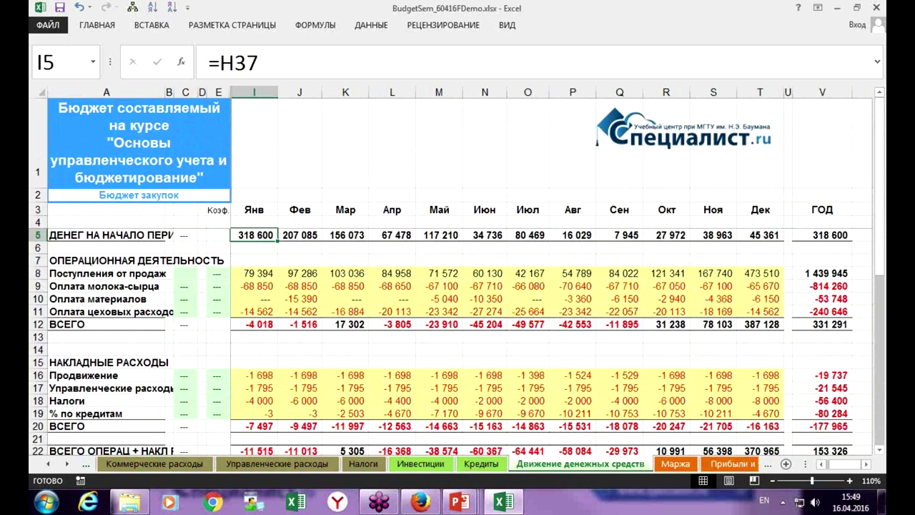
pyautogui.scroll(-5, 472, 336)
pyautogui.scroll(5, 472, 337)
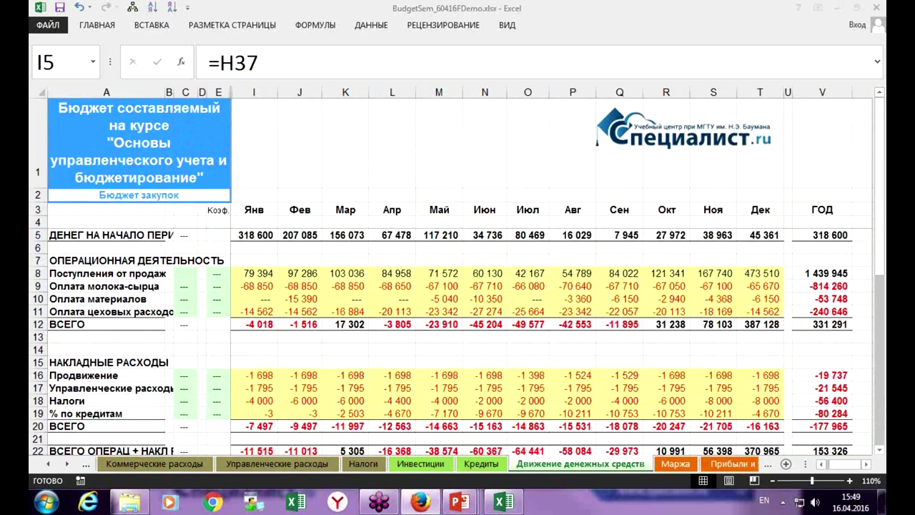
# Step: Examine the Маржа sheet from product sales through stock values and cost of goods sold to the product margins and their shares
pyautogui.click(676, 463)
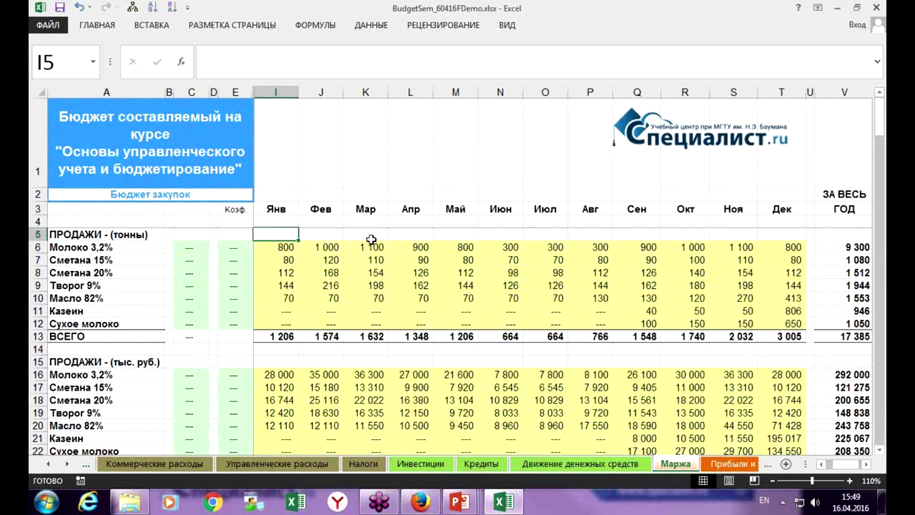
pyautogui.scroll(-1, 368, 247)
pyautogui.scroll(-2, 368, 248)
pyautogui.scroll(-3, 366, 250)
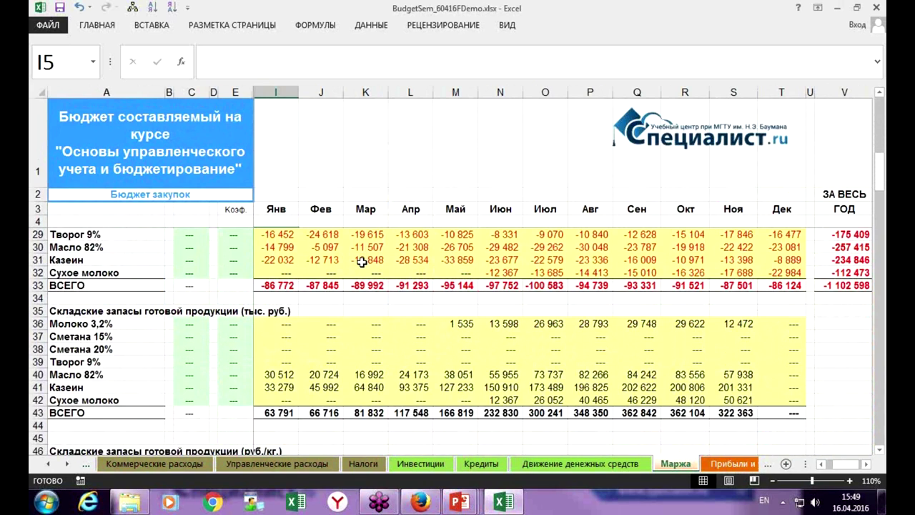
pyautogui.scroll(-3, 362, 263)
pyautogui.scroll(-7, 270, 355)
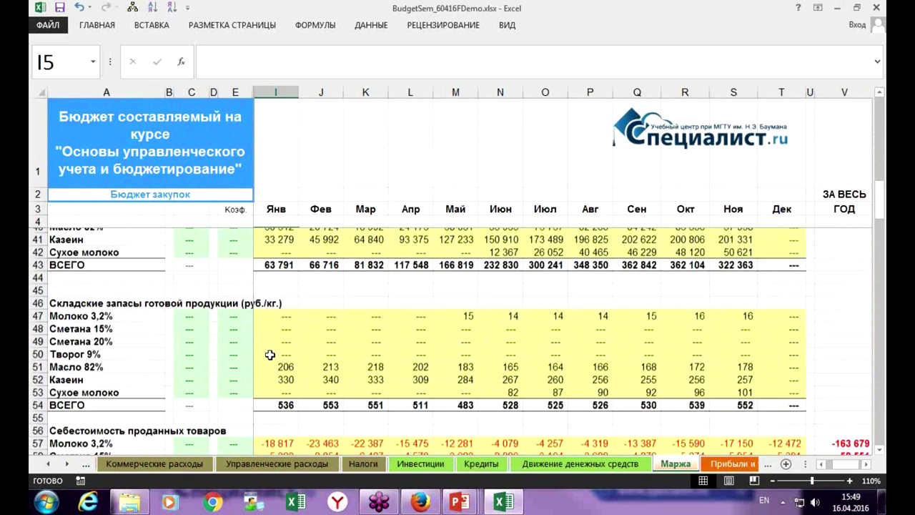
pyautogui.scroll(-2, 270, 355)
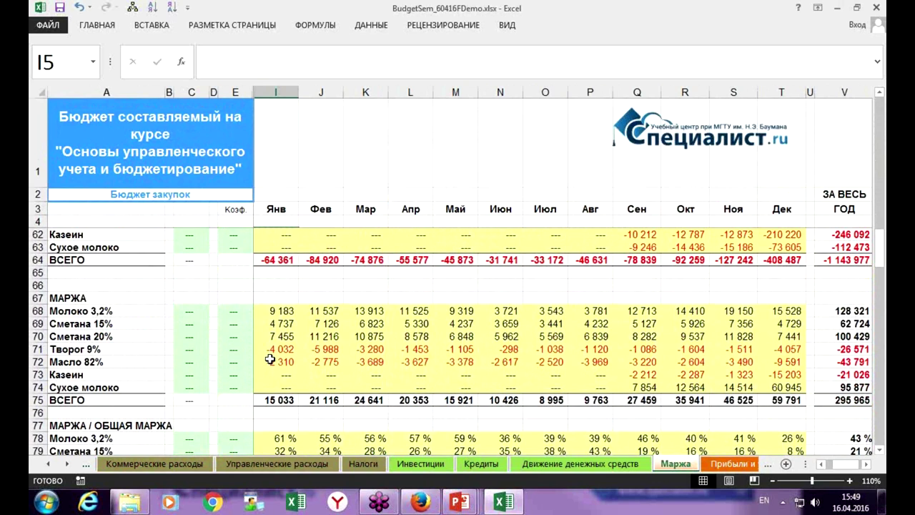
pyautogui.scroll(-1, 270, 359)
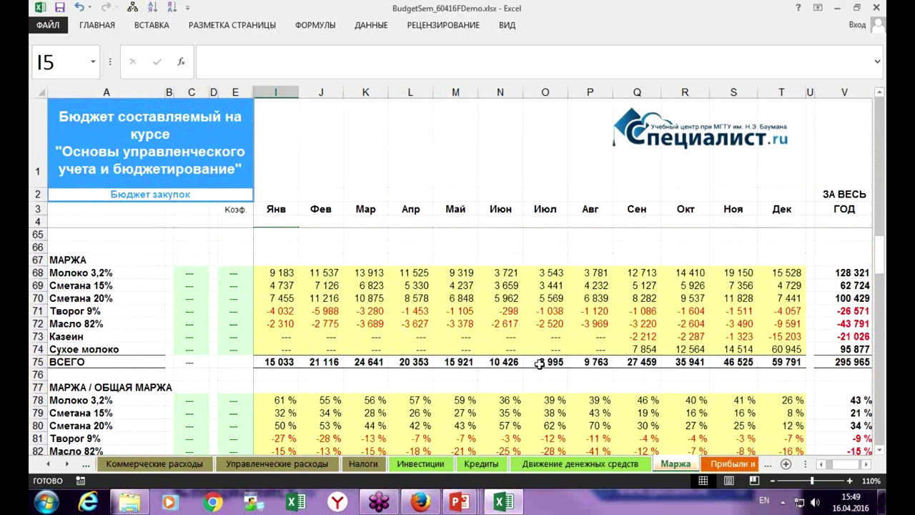
pyautogui.scroll(-5, 540, 364)
# Step: View the Прибыли и убытки, Баланс and ДДС (Косвенный метод) report sheets one after another
pyautogui.click(733, 464)
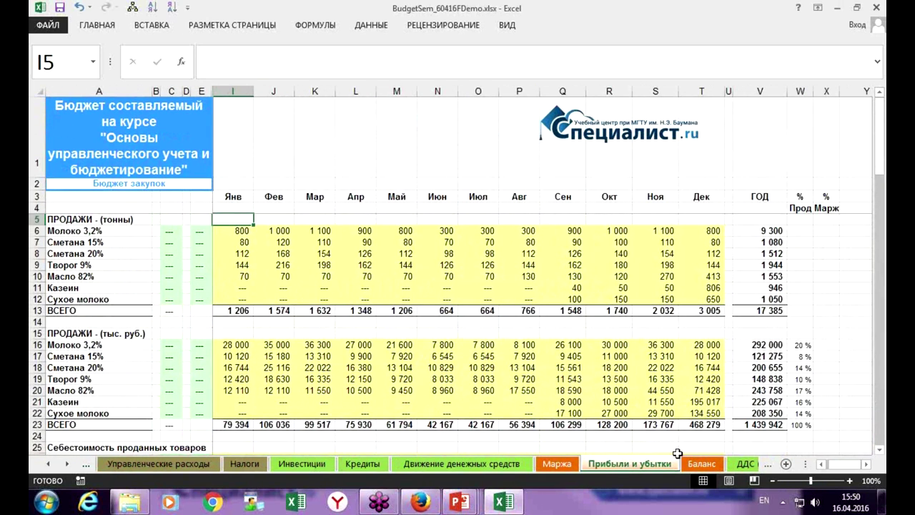
pyautogui.click(705, 464)
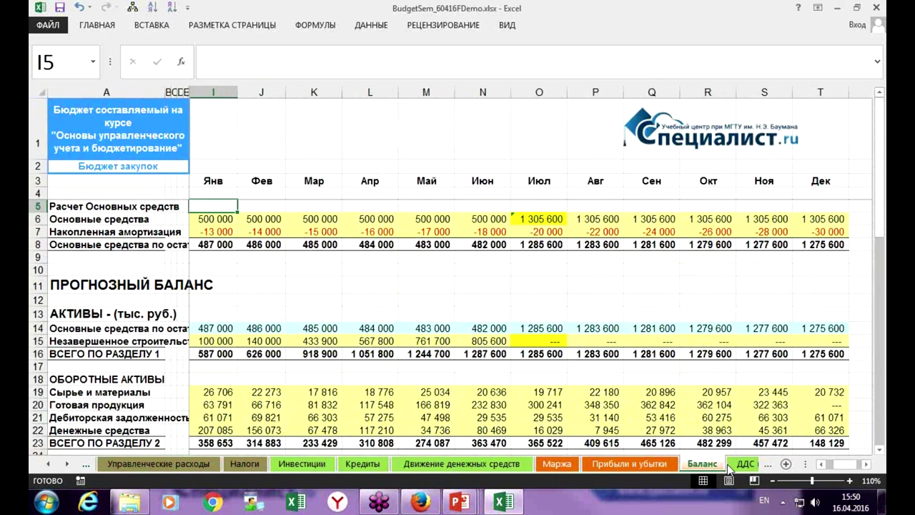
pyautogui.click(738, 465)
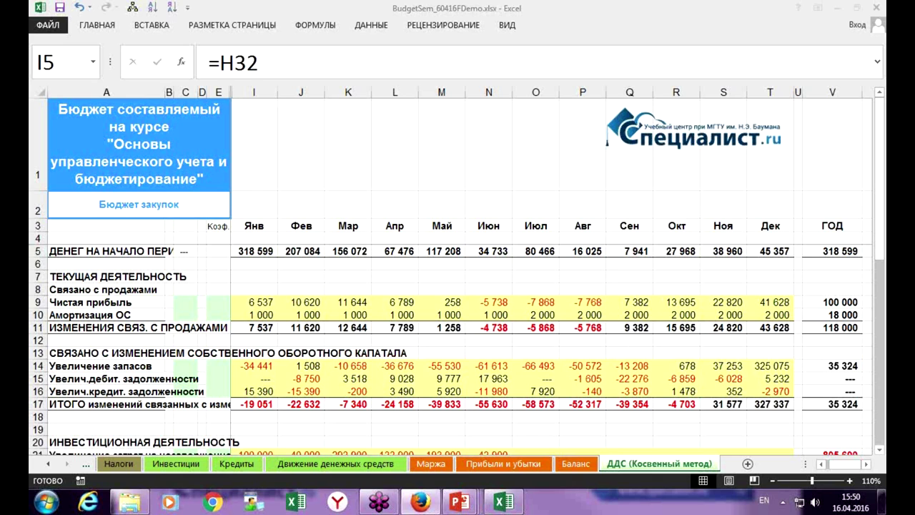
# Step: Review the Прибыли и убытки sheet down to the ПРИБЫЛЬ row and select the annual profit cell V92
pyautogui.click(510, 465)
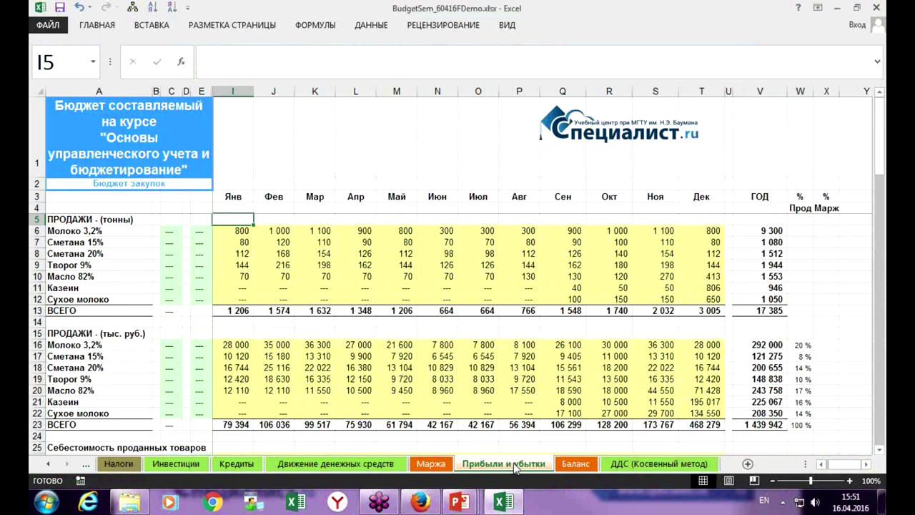
pyautogui.scroll(-12, 439, 384)
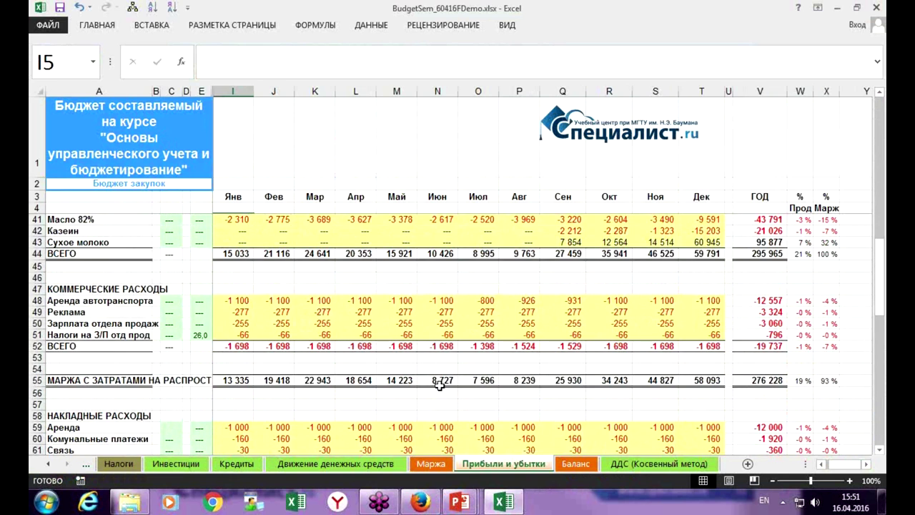
pyautogui.scroll(-10, 439, 384)
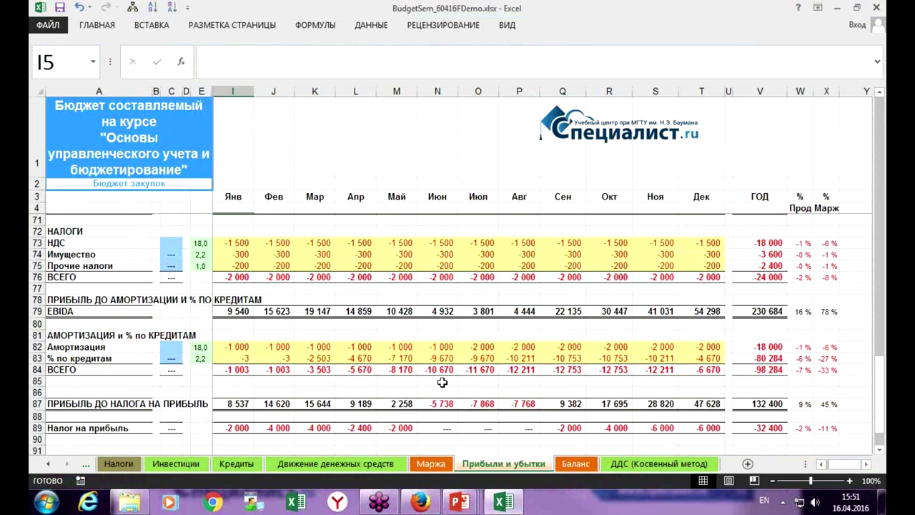
pyautogui.scroll(-4, 442, 383)
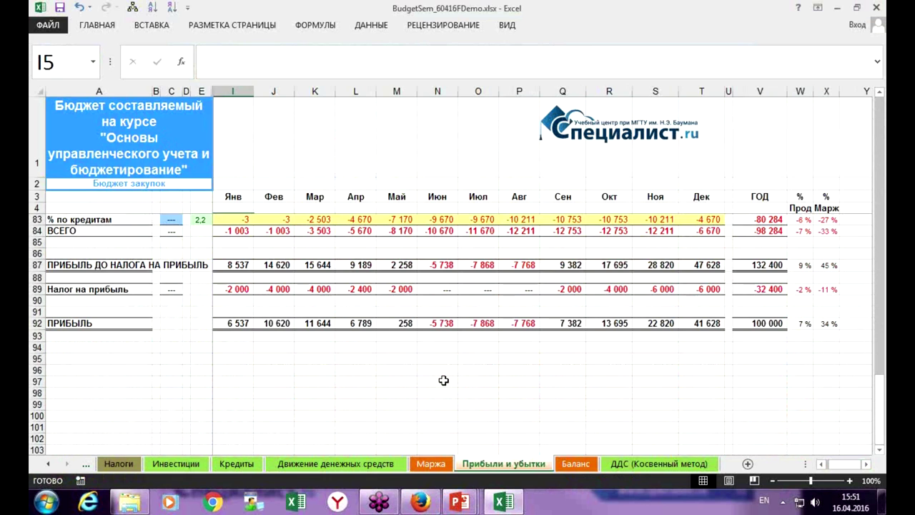
pyautogui.click(769, 323)
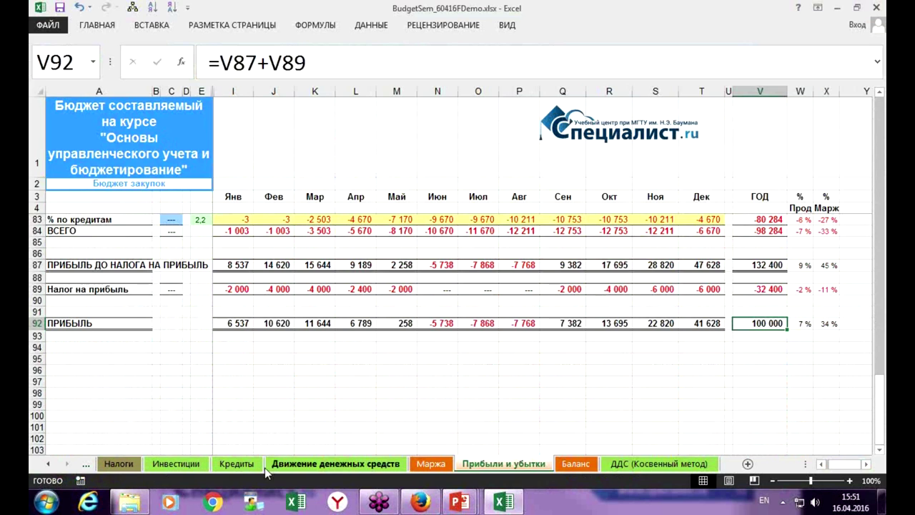
# Step: On the Коммерческие расходы sheet, set the February Аренда автотранспорта expense to 451100
pyautogui.click(47, 464)
pyautogui.click(47, 464)
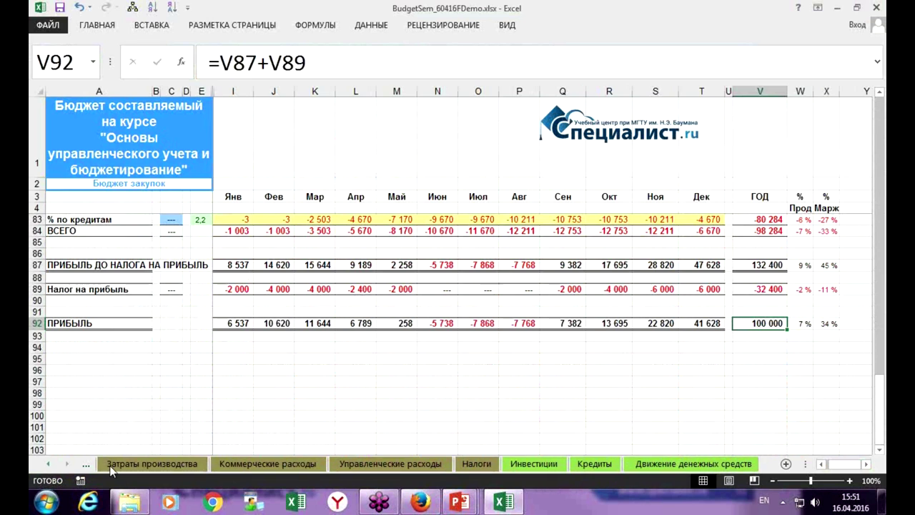
pyautogui.click(252, 465)
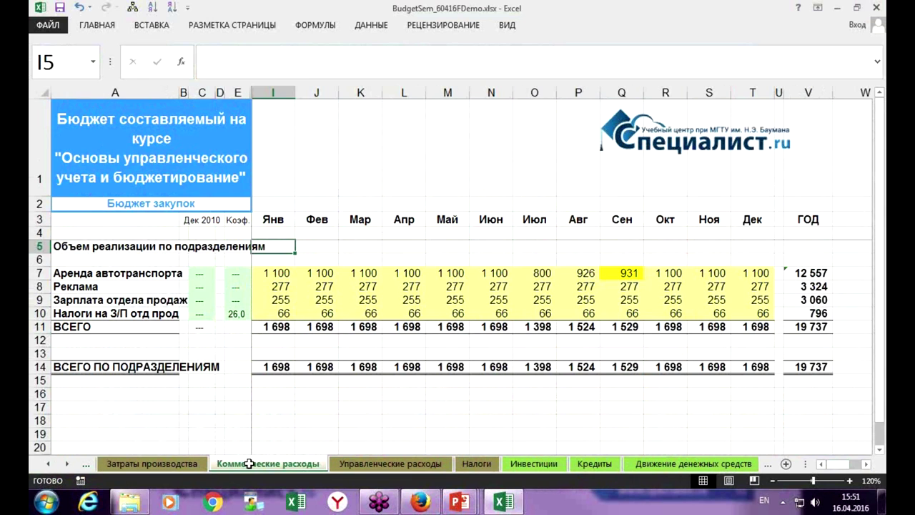
pyautogui.click(323, 273)
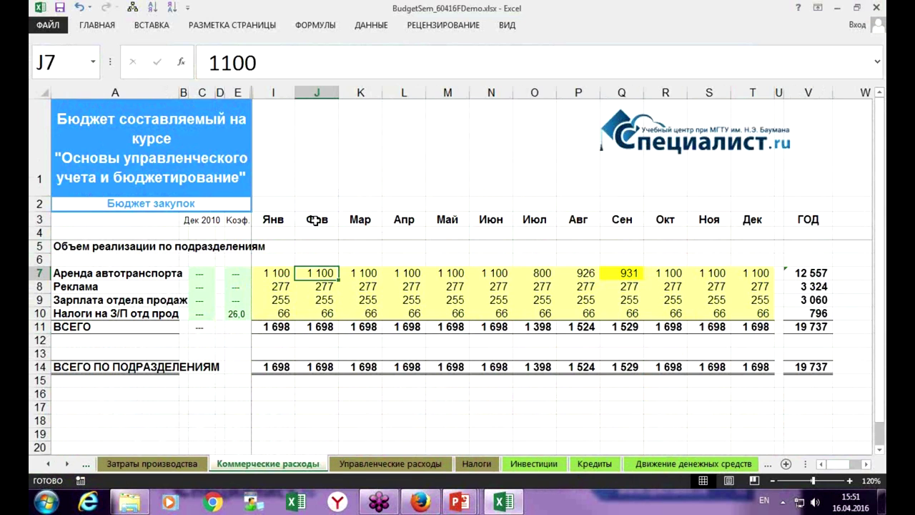
pyautogui.click(209, 62)
pyautogui.write('100')
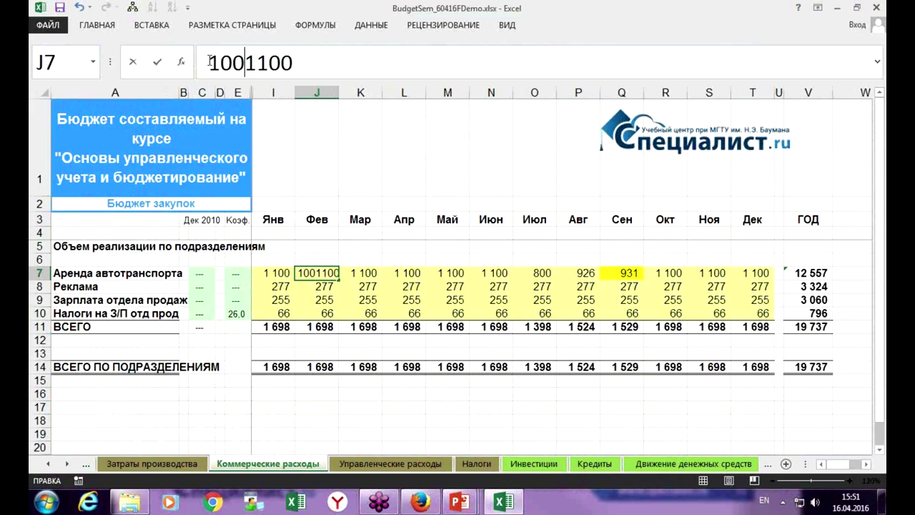
pyautogui.press('BackSpace')
pyautogui.press('BackSpace')
pyautogui.press('BackSpace')
pyautogui.write('45')
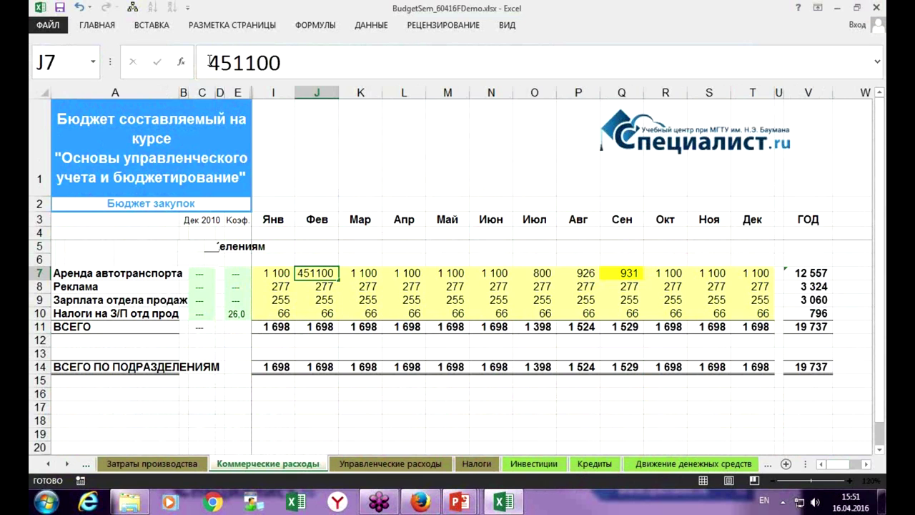
pyautogui.press('Return')
# Step: Check the annual profit on the Прибыли и убытки sheet, then undo the change to the February vehicle rent
pyautogui.click(68, 464)
pyautogui.click(68, 464)
pyautogui.click(68, 464)
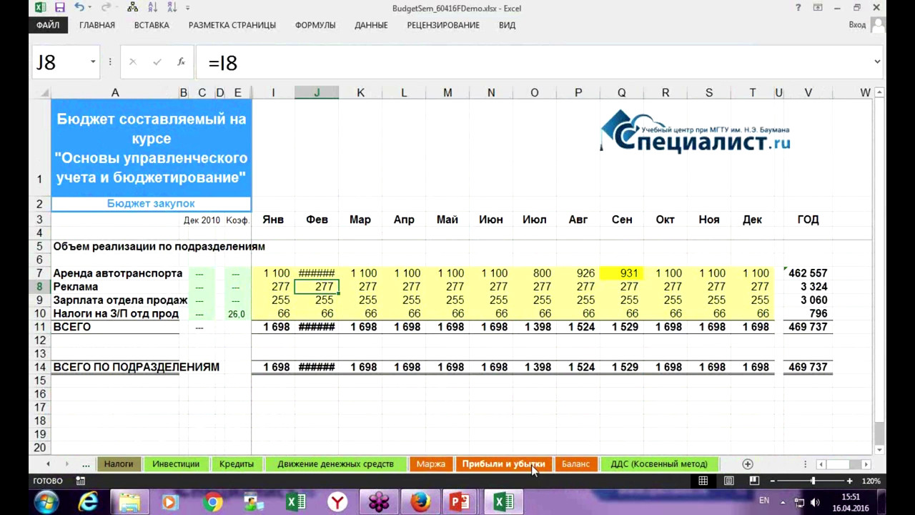
pyautogui.click(531, 465)
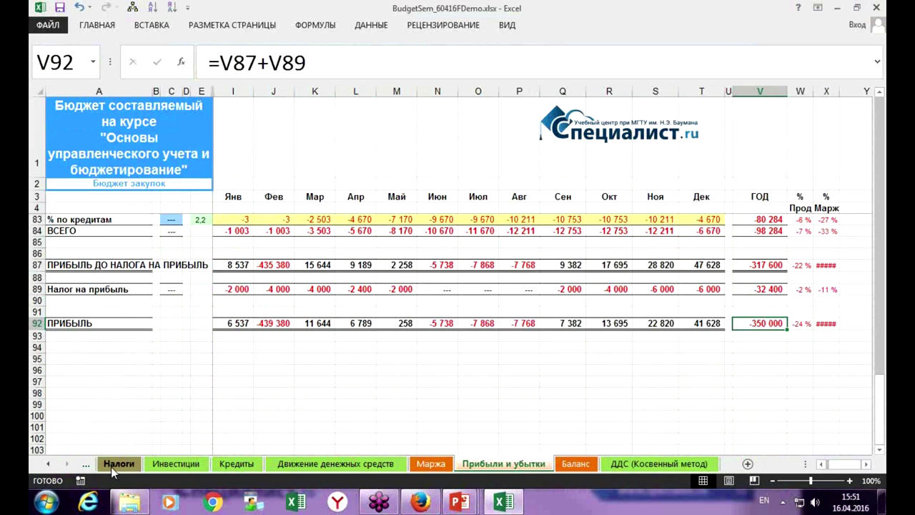
pyautogui.hotkey('ctrl', 'z')
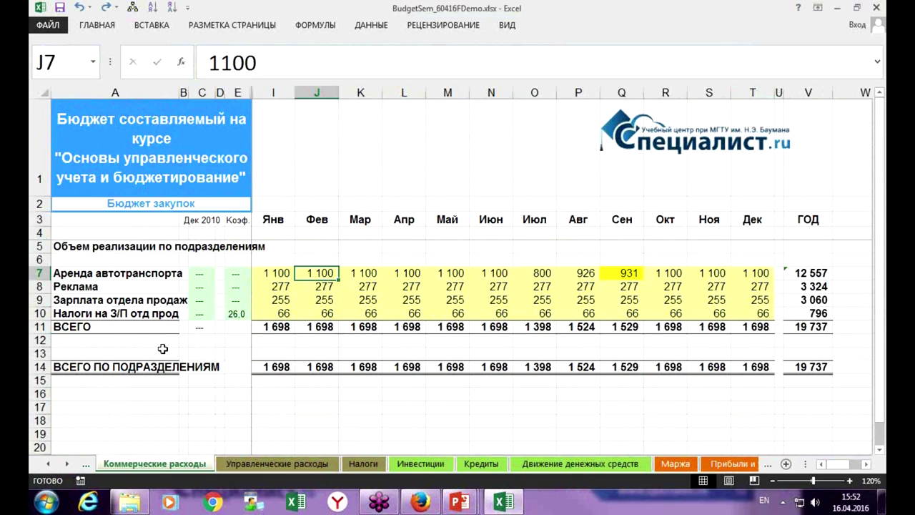
# Step: Look over the Продажи по товарам sheet and the milk supplies and prices at the beginning of the Закупки sheet
pyautogui.hotkey('ctrl', 'pageup')
pyautogui.hotkey('ctrl', 'pageup')
pyautogui.hotkey('ctrl', 'pageup')
pyautogui.hotkey('ctrl', 'pageup')
pyautogui.hotkey('ctrl', 'pageup')
pyautogui.hotkey('ctrl', 'pageup')
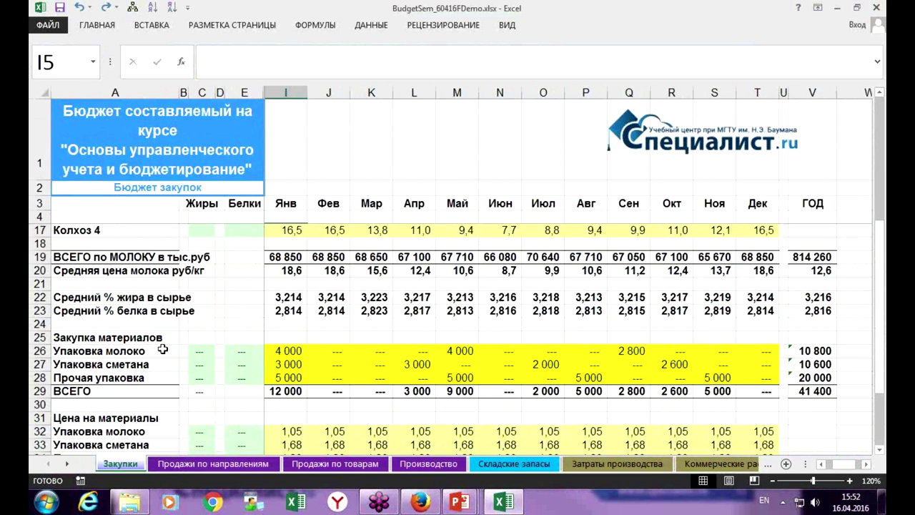
pyautogui.hotkey('ctrl', 'pagedown')
pyautogui.hotkey('ctrl', 'pagedown')
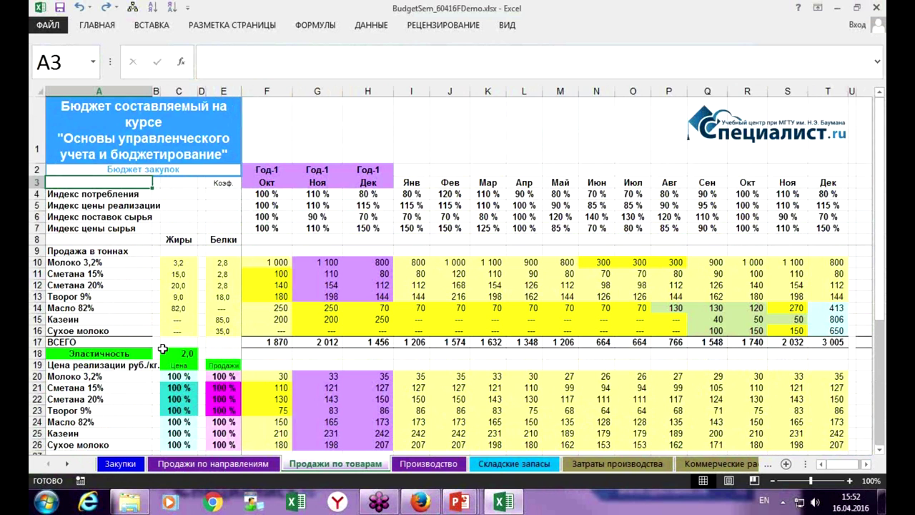
pyautogui.hotkey('ctrl', 'pageup')
pyautogui.hotkey('ctrl', 'pageup')
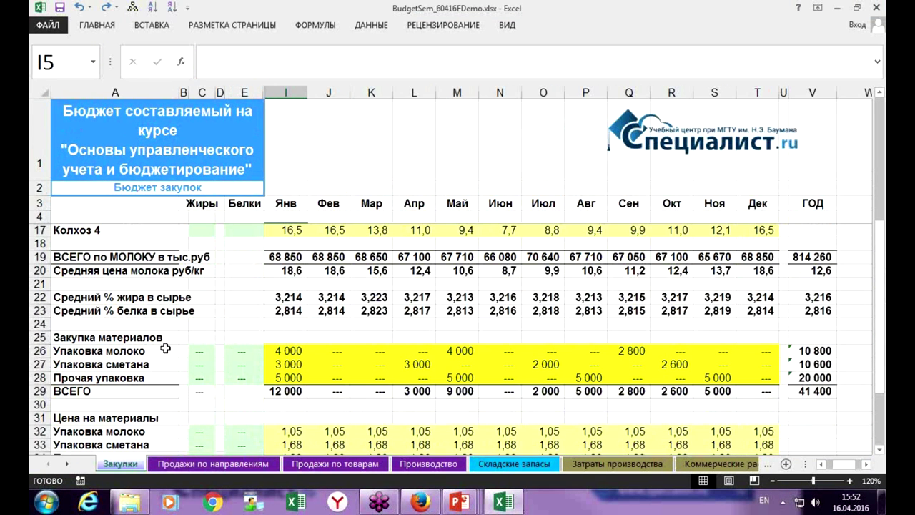
pyautogui.scroll(1, 241, 350)
pyautogui.scroll(3, 241, 350)
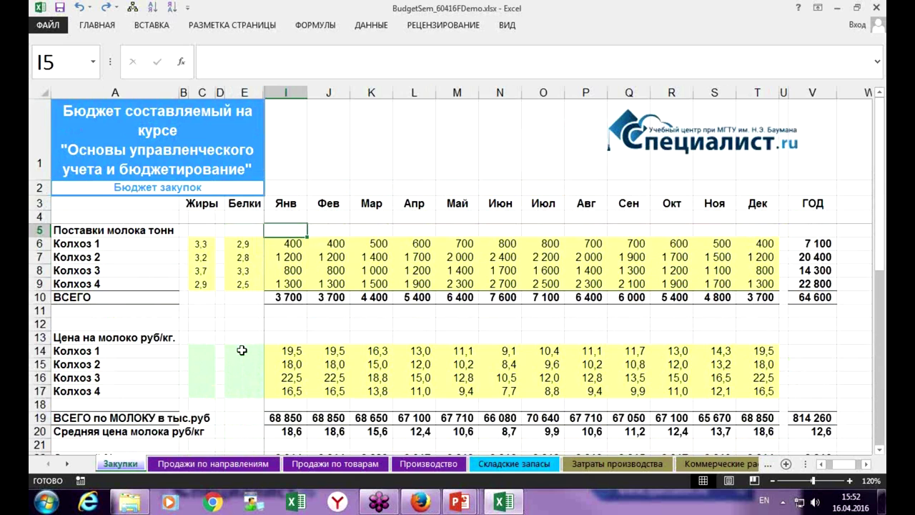
# Step: On the Закупки sheet, set the January milk supply from Колхоз 4 to 0
pyautogui.click(324, 284)
pyautogui.press('Left')
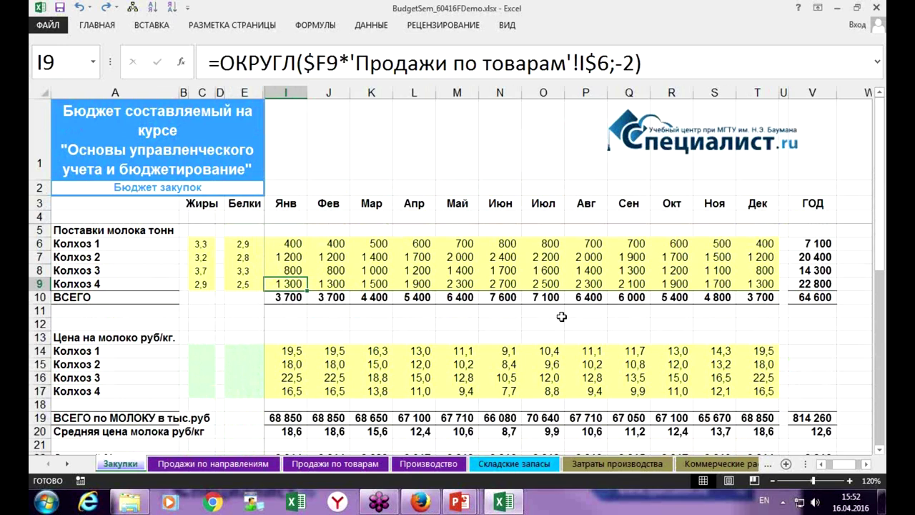
pyautogui.write('0')
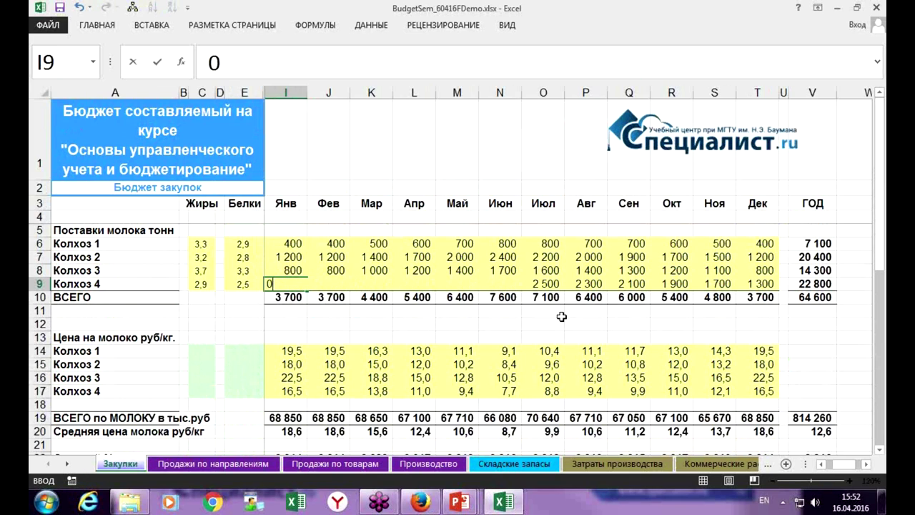
pyautogui.press('Return')
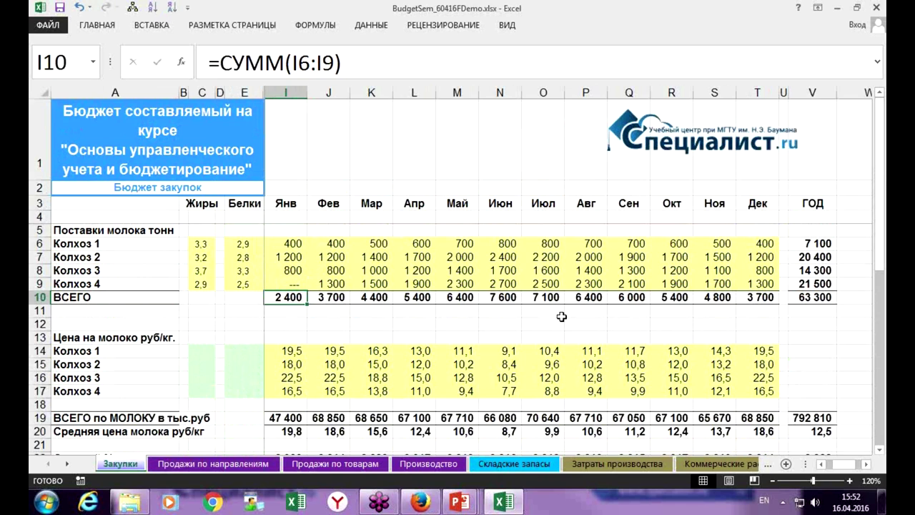
# Step: Follow the supply change through both sales sheets to the production volumes and fat balance on the Производство sheet
pyautogui.hotkey('ctrl', 'pagedown')
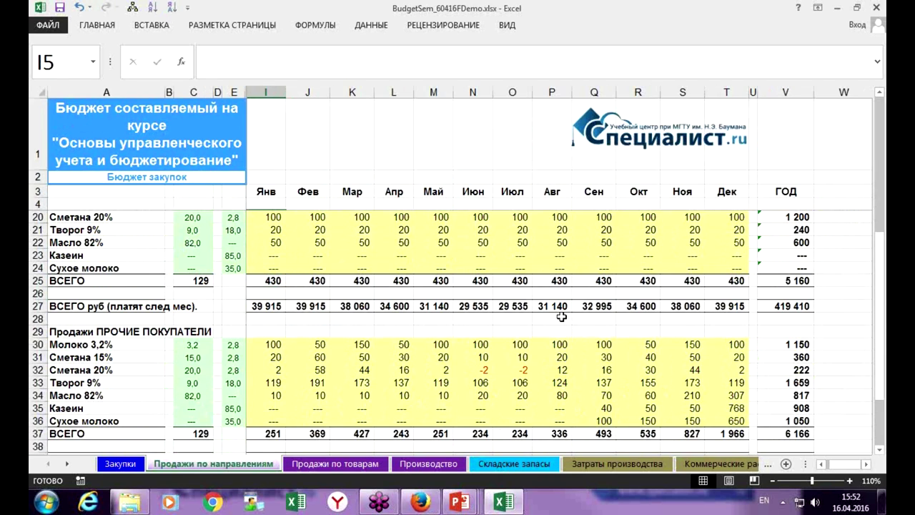
pyautogui.hotkey('ctrl', 'pagedown')
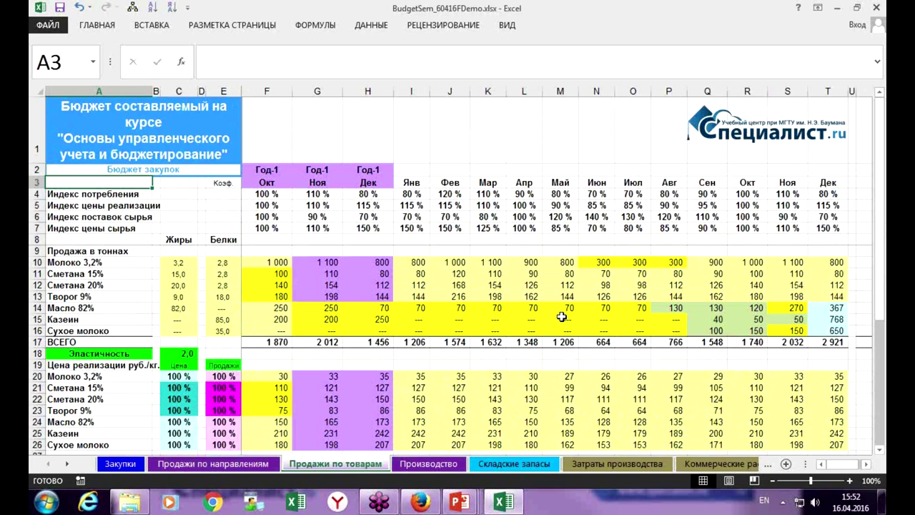
pyautogui.hotkey('ctrl', 'pagedown')
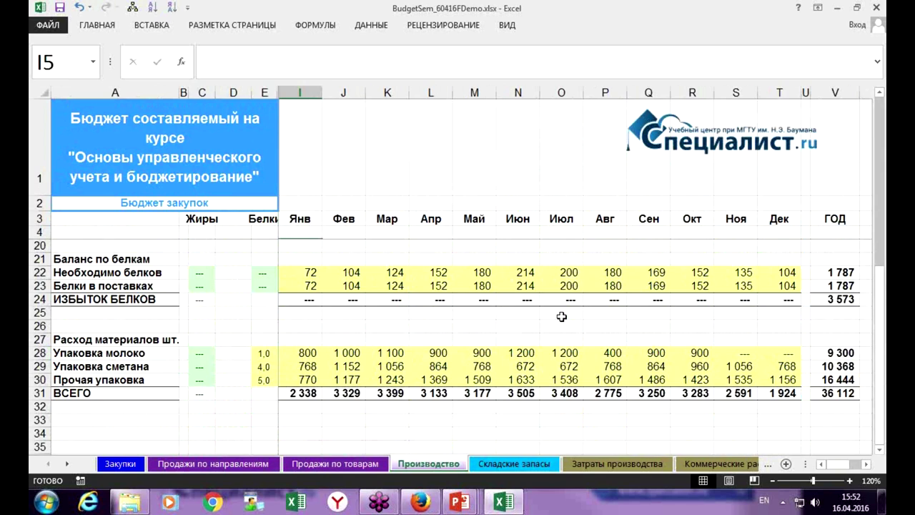
pyautogui.hotkey('ctrl', 'pagedown')
pyautogui.hotkey('ctrl', 'pageup')
pyautogui.scroll(5, 562, 317)
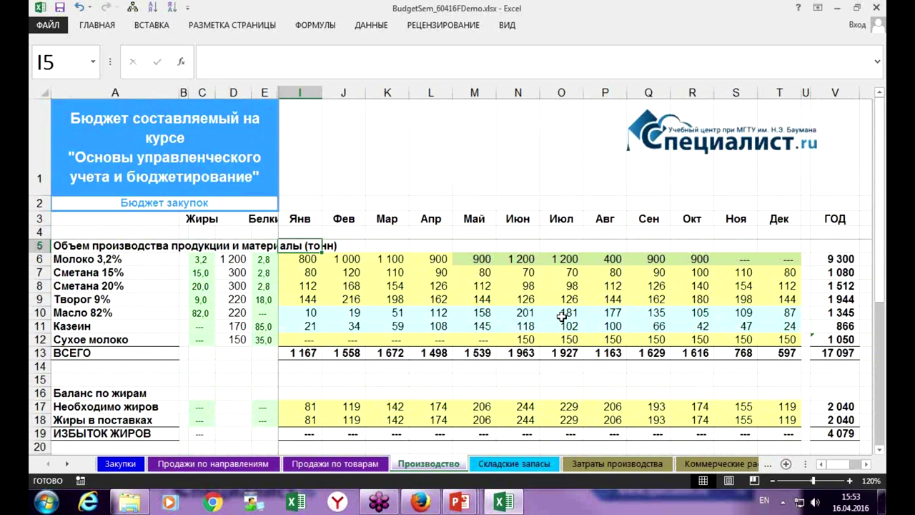
# Step: Follow the supply change through the stock, expense, tax, investment, loan and cash flow sheets to the Маржа sheet and beyond
pyautogui.hotkey('ctrl', 'pagedown')
pyautogui.hotkey('ctrl', 'pagedown')
pyautogui.hotkey('ctrl', 'pagedown')
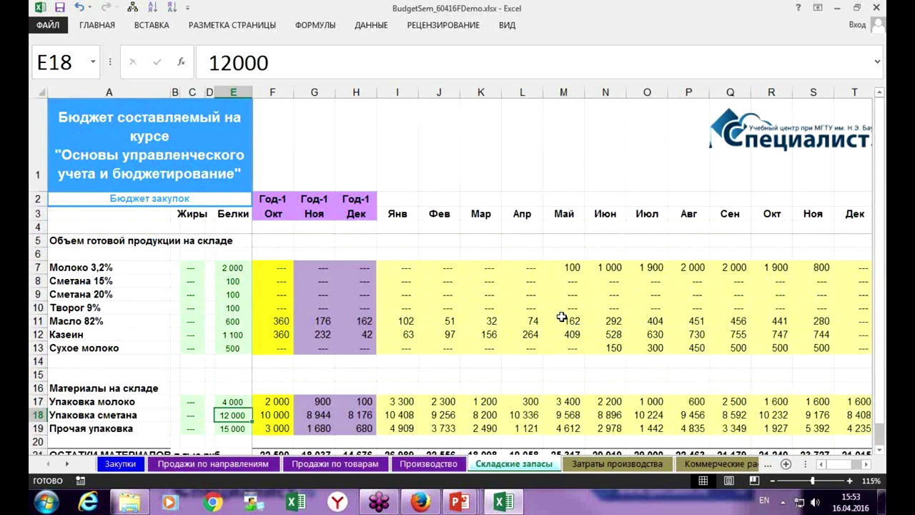
pyautogui.hotkey('ctrl', 'pagedown')
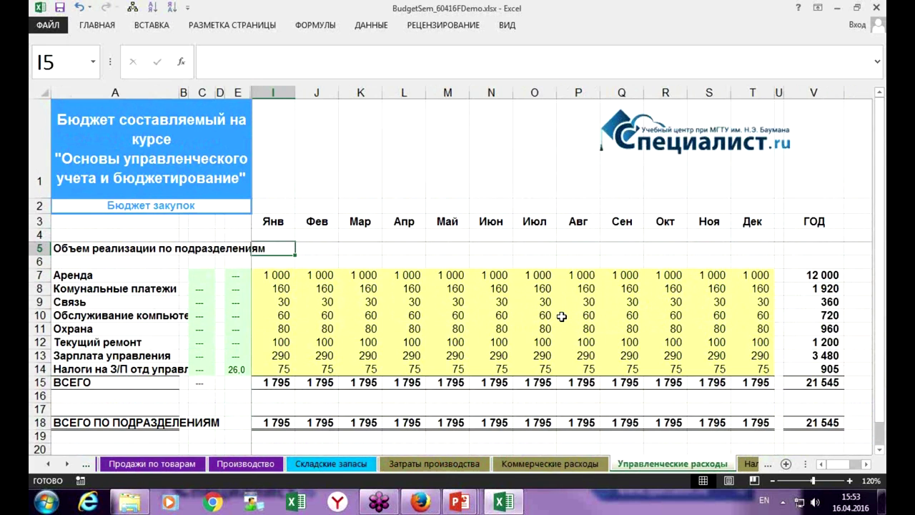
pyautogui.hotkey('ctrl', 'pagedown')
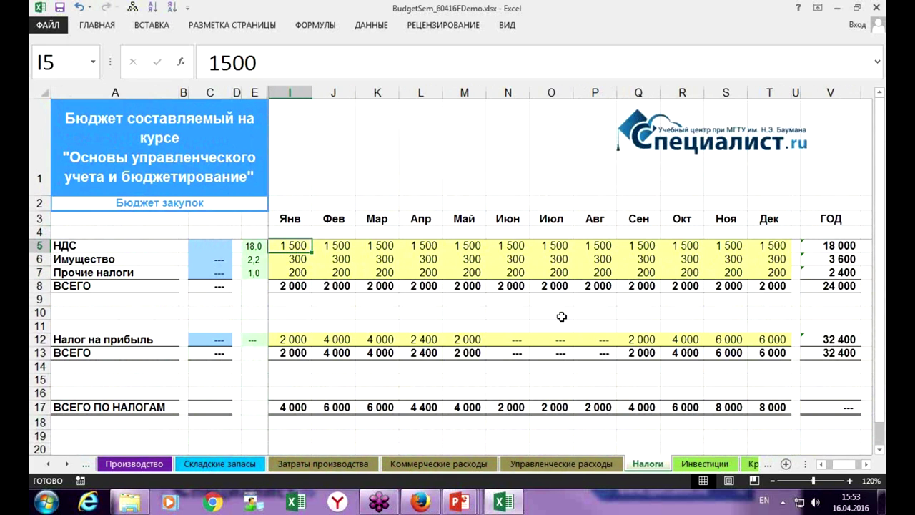
pyautogui.hotkey('ctrl', 'pagedown')
pyautogui.hotkey('ctrl', 'pagedown')
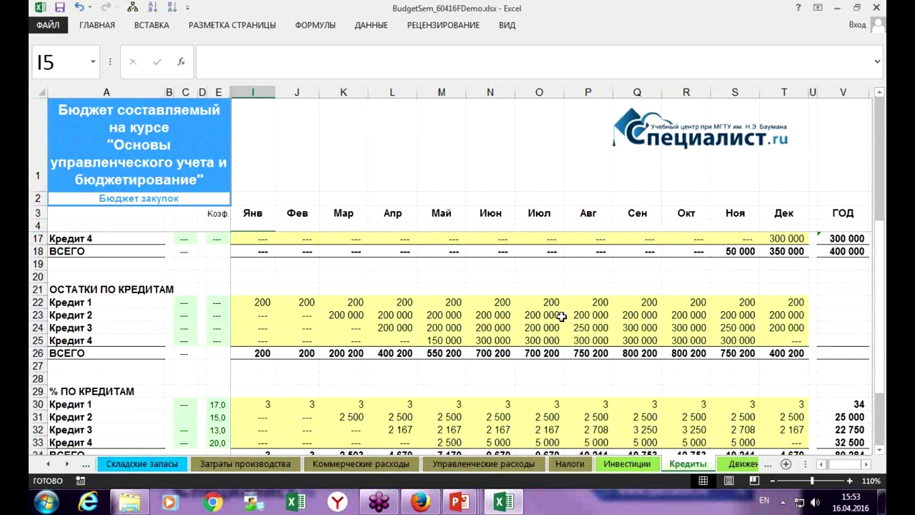
pyautogui.hotkey('ctrl', 'pagedown')
pyautogui.hotkey('ctrl', 'pagedown')
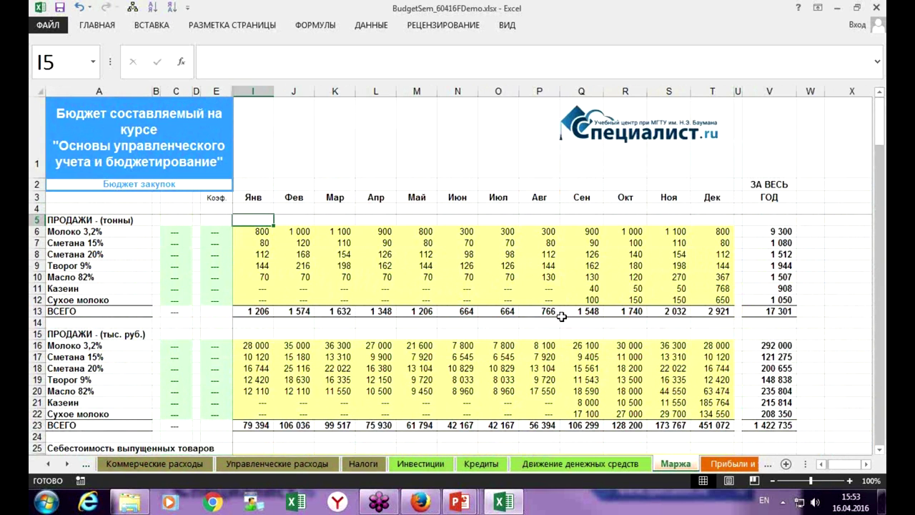
pyautogui.hotkey('ctrl', 'pagedown')
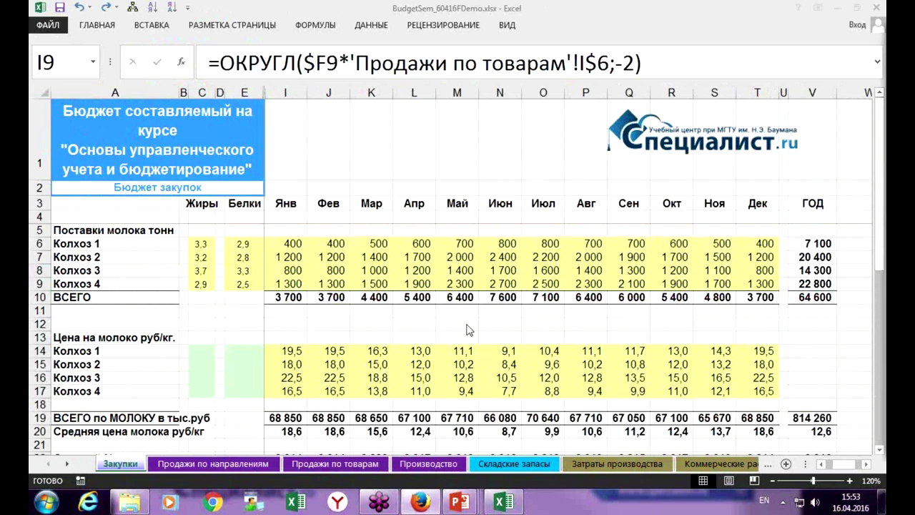
# Step: Review the Продажи по направлениям sheet and switch to the PowerPoint slide show on price elasticity of demand
pyautogui.click(199, 467)
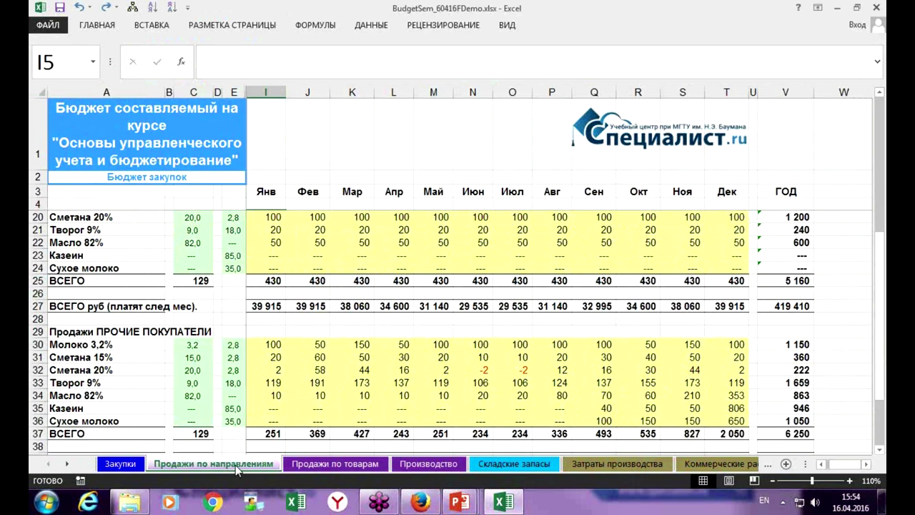
pyautogui.moveTo(460, 503)
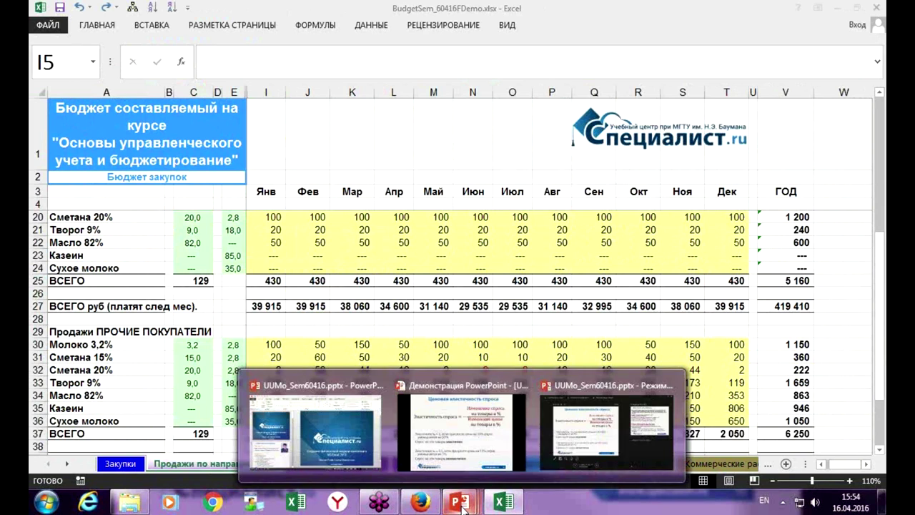
pyautogui.moveTo(466, 454)
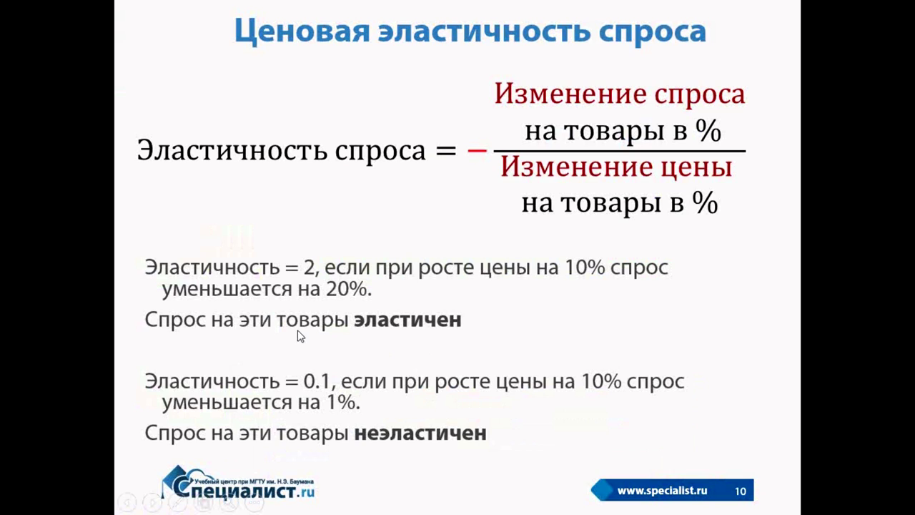
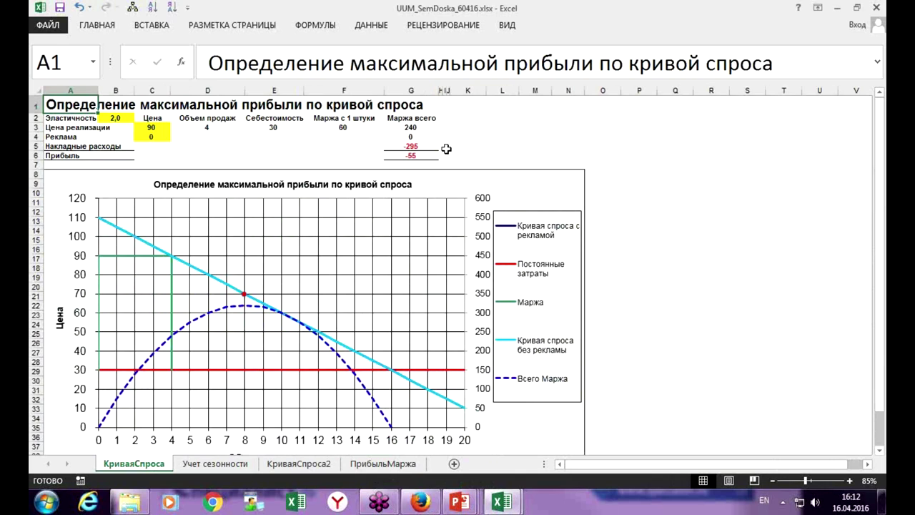
# Step: Annotate the demand curve chart with a curved arrow linking volume 4 on its axis to the Объем продаж value, then clear the annotations
pyautogui.click(116, 108)
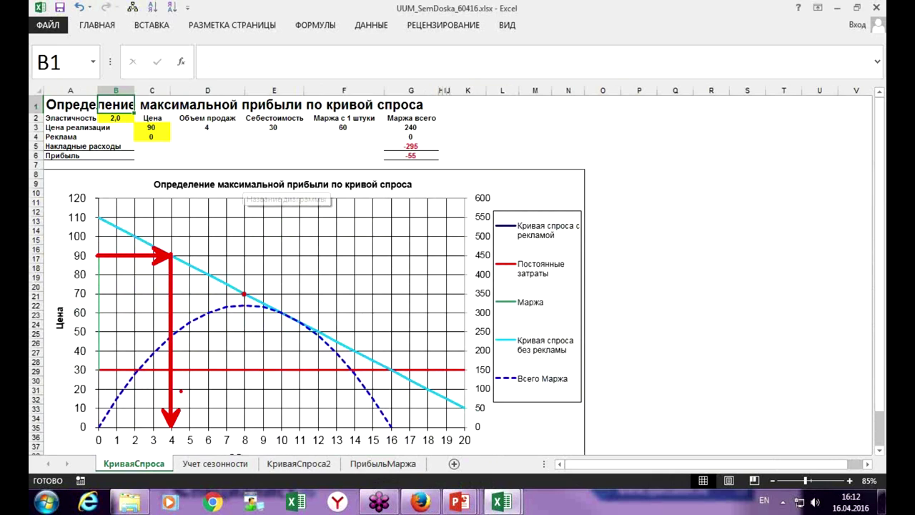
pyautogui.moveTo(157, 432)
pyautogui.mouseDown()
pyautogui.moveTo(188, 439)
pyautogui.moveTo(218, 399)
pyautogui.moveTo(271, 244)
pyautogui.moveTo(130, 180)
pyautogui.moveTo(187, 151)
pyautogui.moveTo(195, 133)
pyautogui.moveTo(200, 151)
pyautogui.mouseUp()
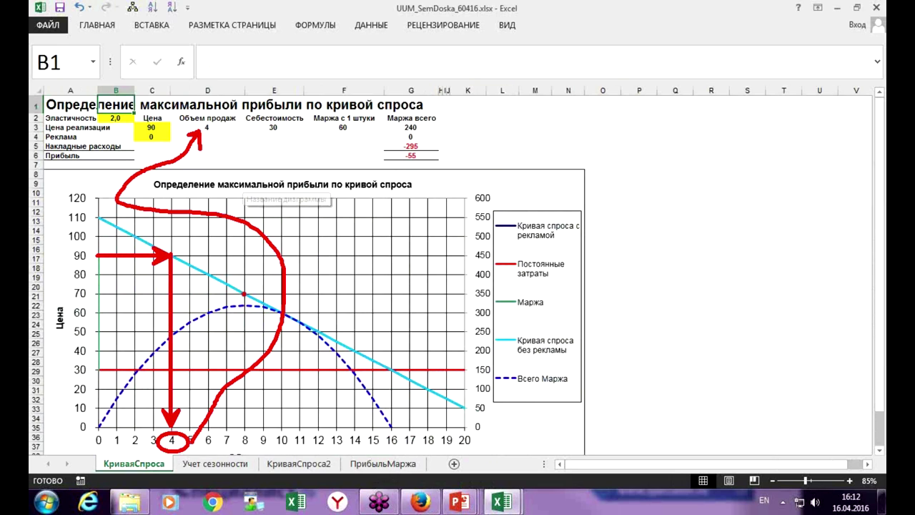
pyautogui.press('Escape')
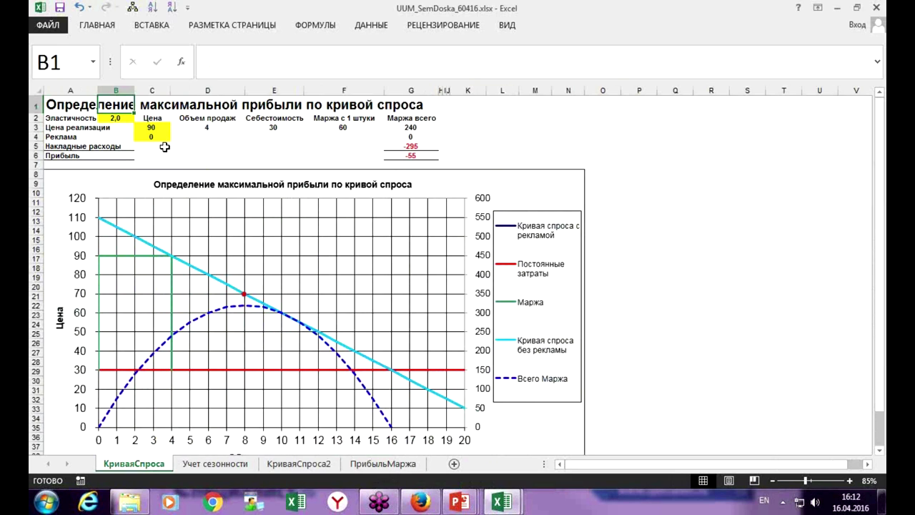
# Step: Examine the advertising input, the unit margin formula and the profit formula on the КриваяСпроса sheet
pyautogui.click(151, 137)
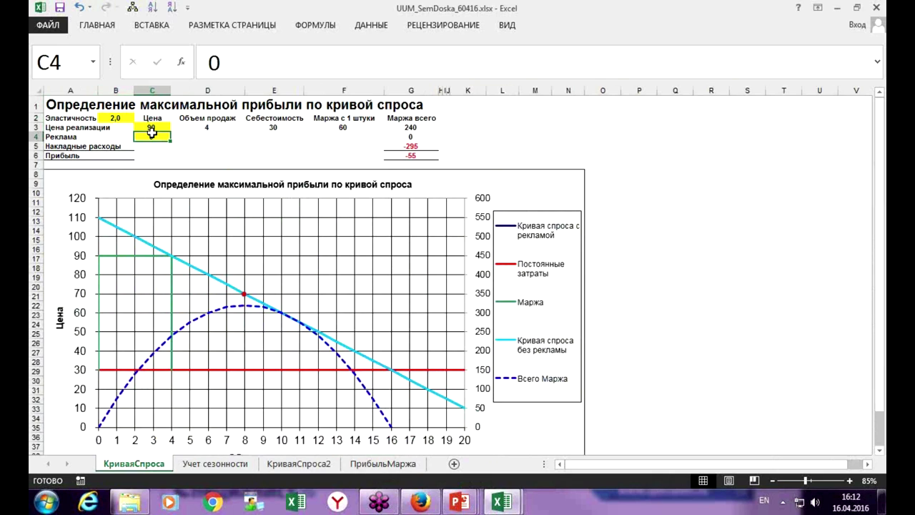
pyautogui.click(346, 127)
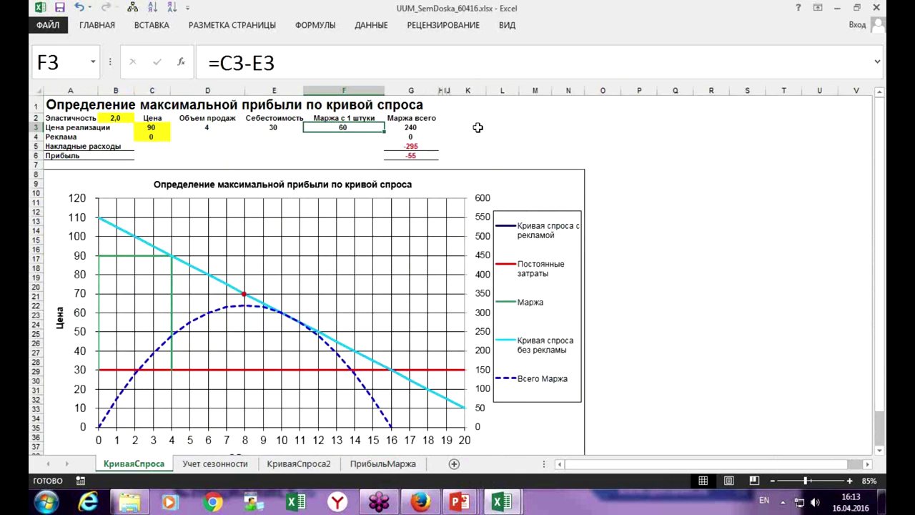
pyautogui.press('Down')
pyautogui.press('Down')
pyautogui.press('Down')
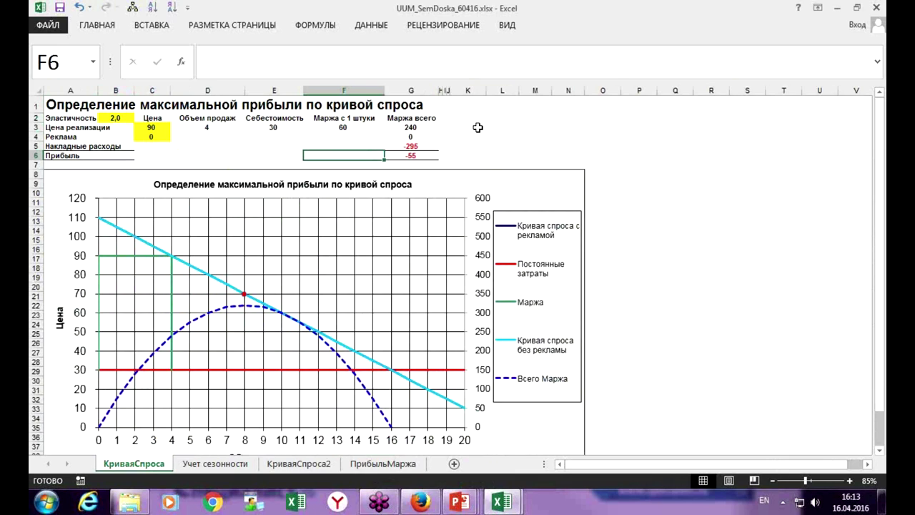
pyautogui.press('Right')
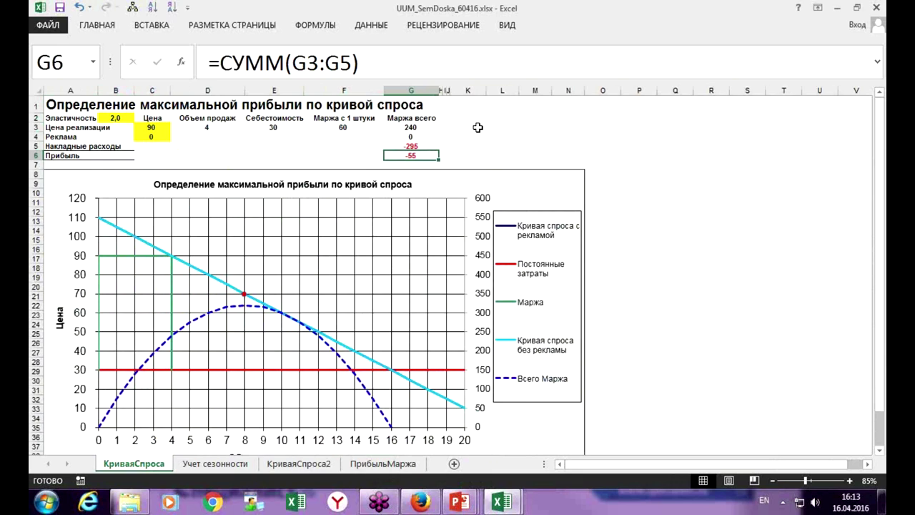
# Step: Set the sale price (Цена реализации) in C3 to 100
pyautogui.press('Down')
pyautogui.press('Left')
pyautogui.press('Left')
pyautogui.press('Left')
pyautogui.press('Left')
pyautogui.press('Left')
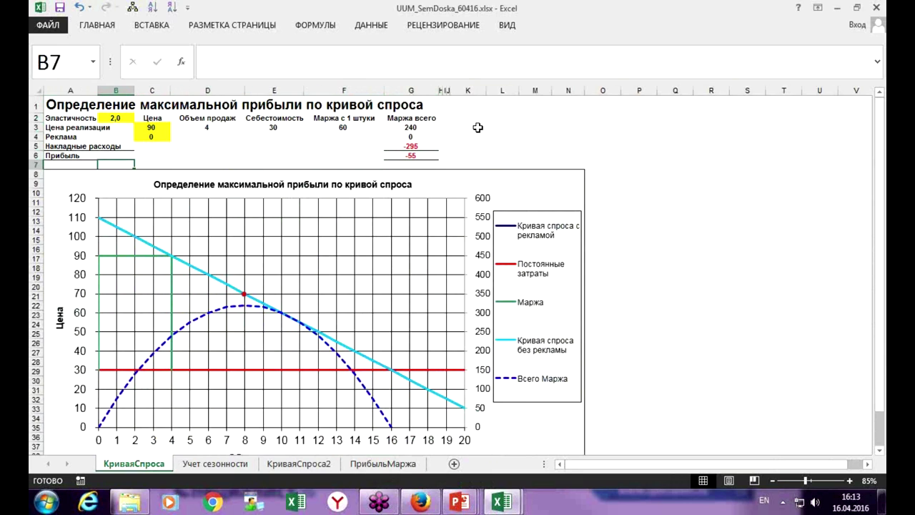
pyautogui.press('Right')
pyautogui.press('Up')
pyautogui.press('Up')
pyautogui.press('Up')
pyautogui.press('Up')
pyautogui.press('Up')
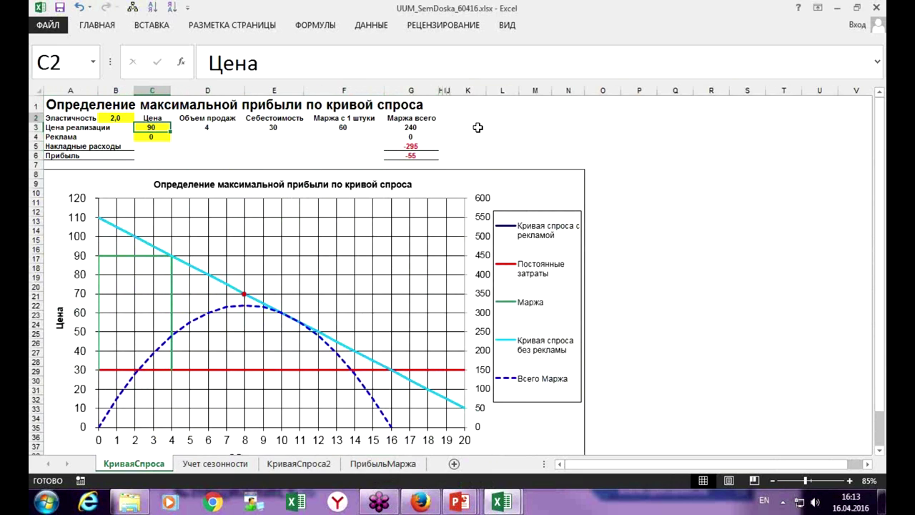
pyautogui.press('Down')
pyautogui.write('100')
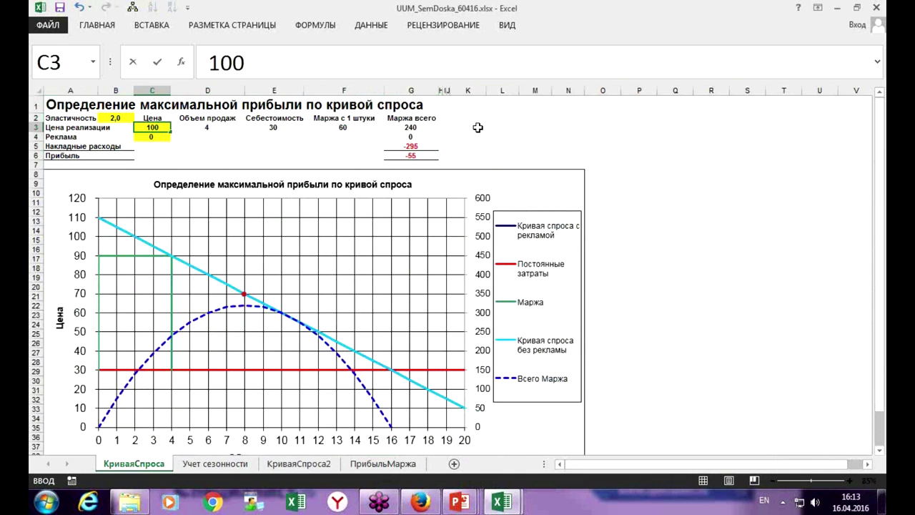
pyautogui.press('Return')
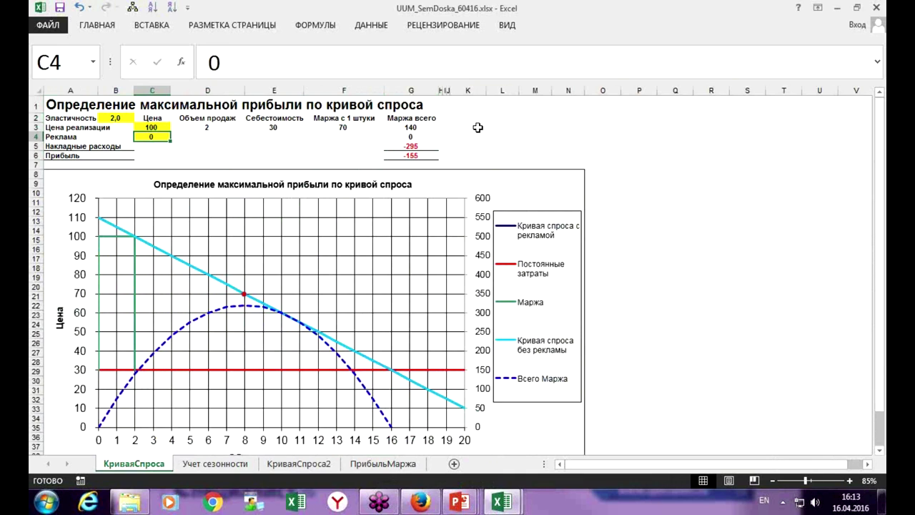
# Step: Undo and redo the price change to compare the unit and total margins at both prices
pyautogui.hotkey('ctrl', 'z')
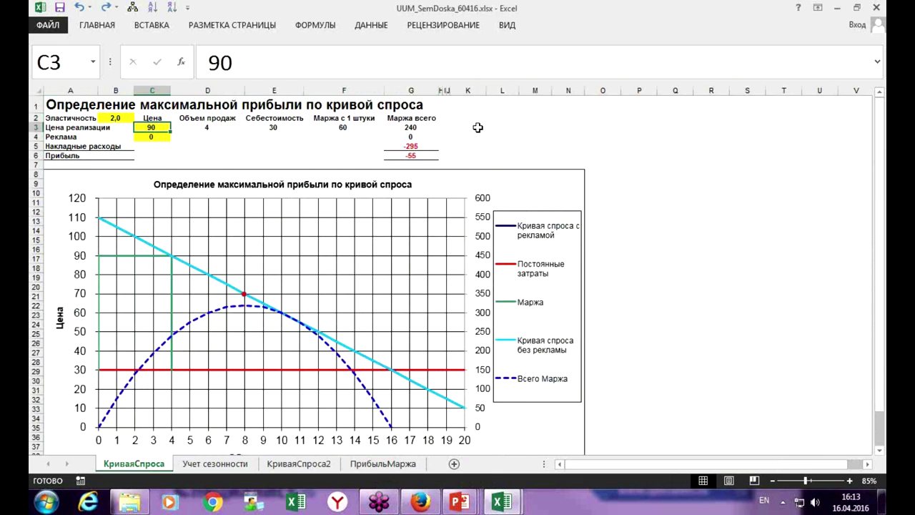
pyautogui.hotkey('ctrl', 'y')
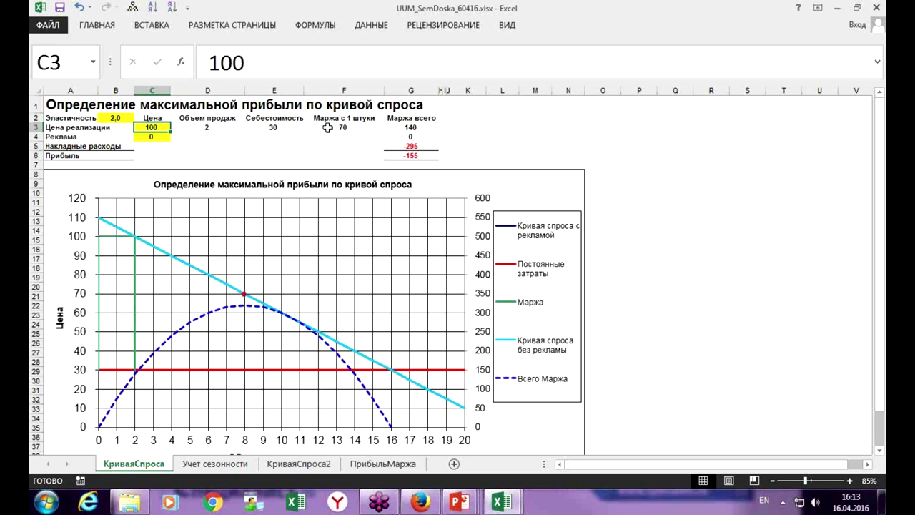
pyautogui.click(344, 129)
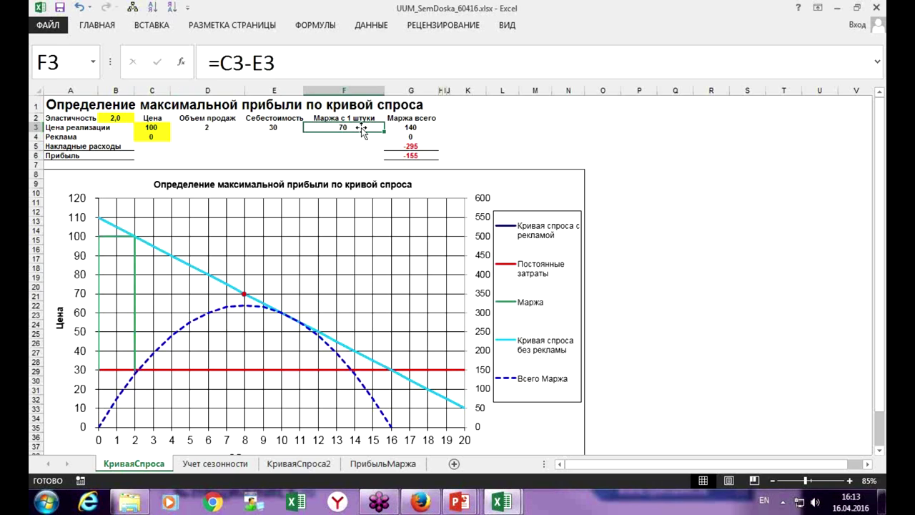
pyautogui.click(404, 127)
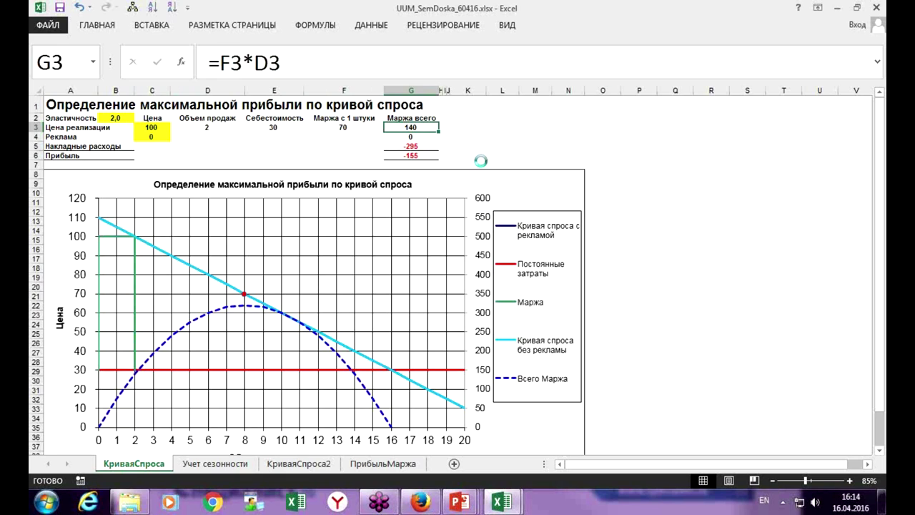
pyautogui.hotkey('ctrl', 'z')
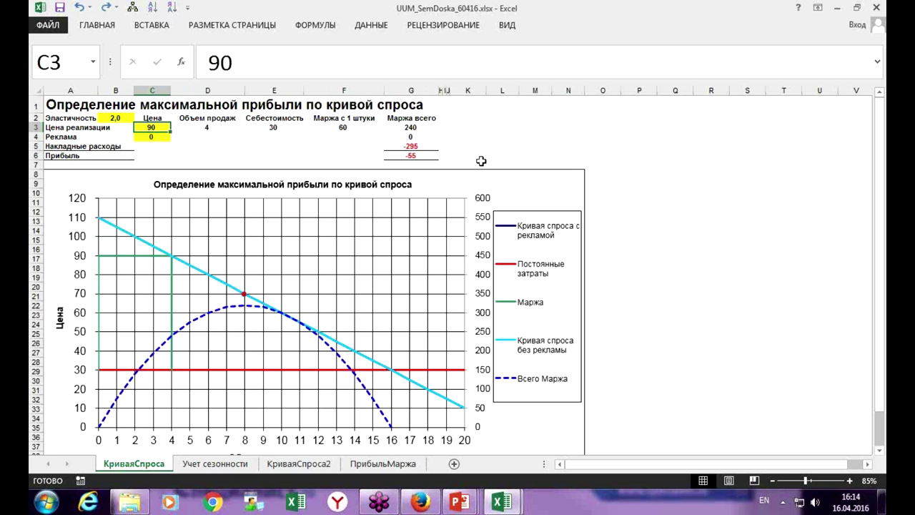
pyautogui.hotkey('ctrl', 'y')
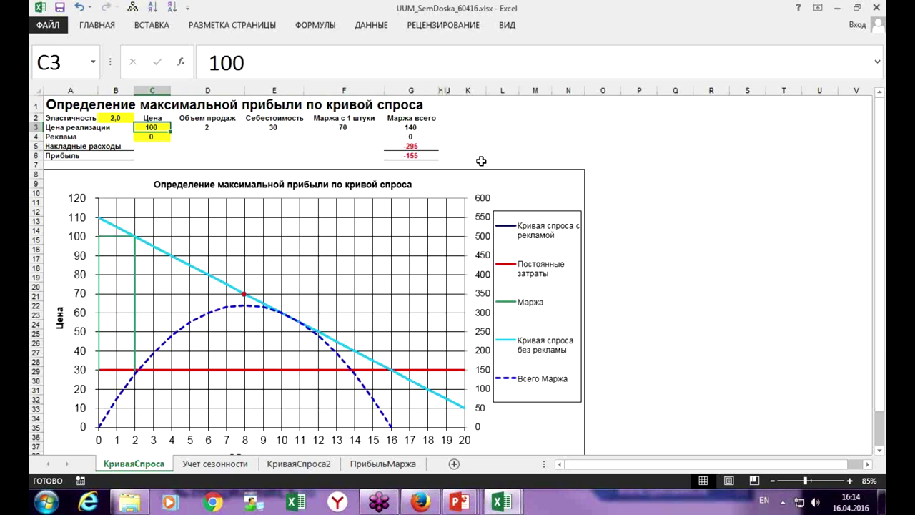
# Step: Lower the sale price in C3 to 90 and finally to 80
pyautogui.write('90')
pyautogui.hotkey('ctrl', 'Return')
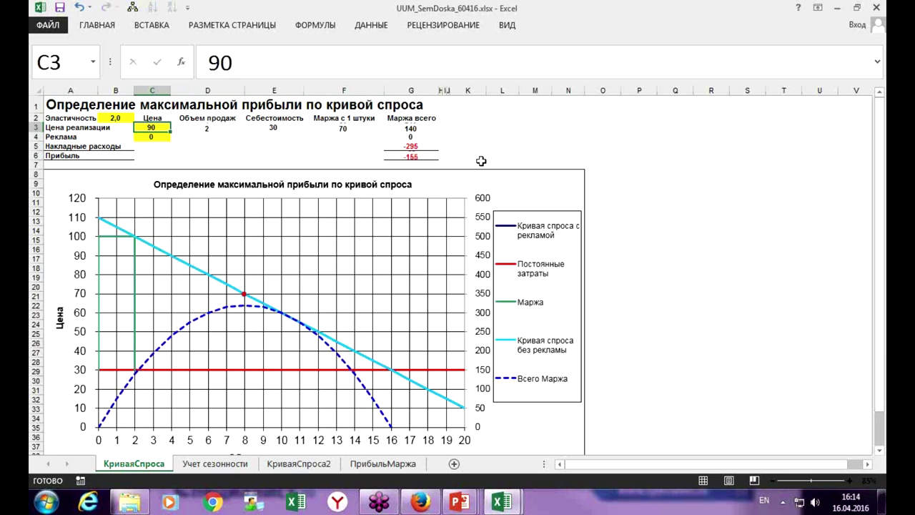
pyautogui.write('80')
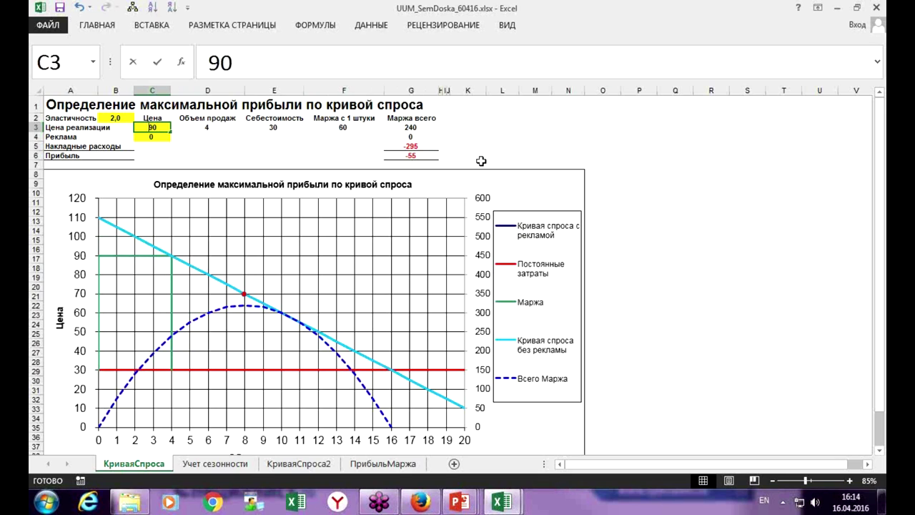
pyautogui.hotkey('ctrl', 'Return')
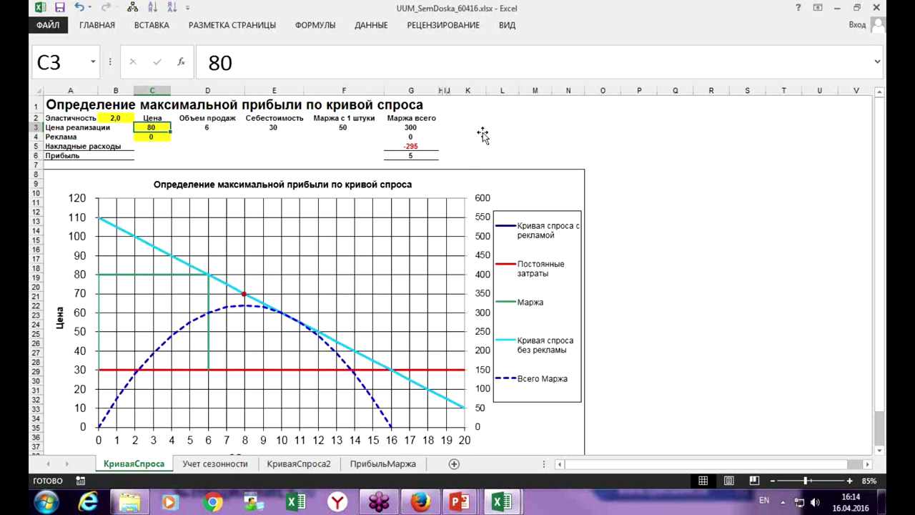
# Step: Enlarge the profit value in G6 to font size 18
pyautogui.click(414, 154)
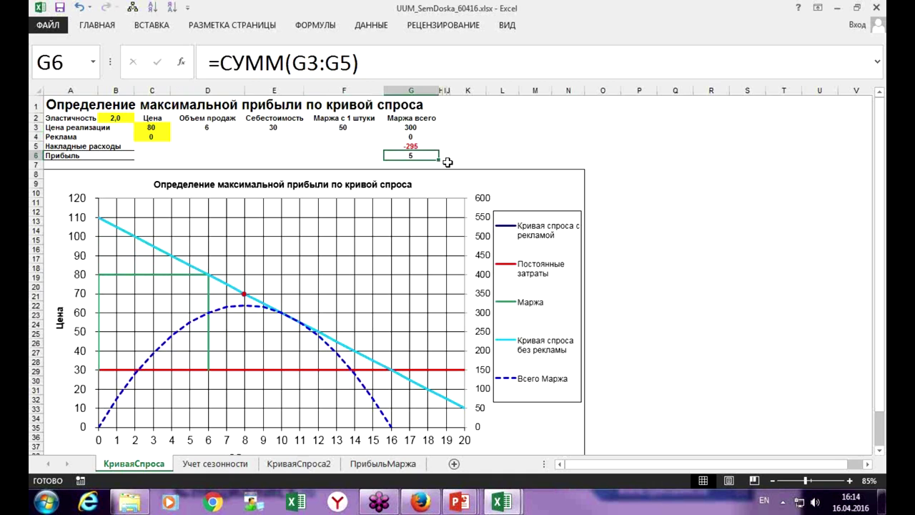
pyautogui.click(104, 27)
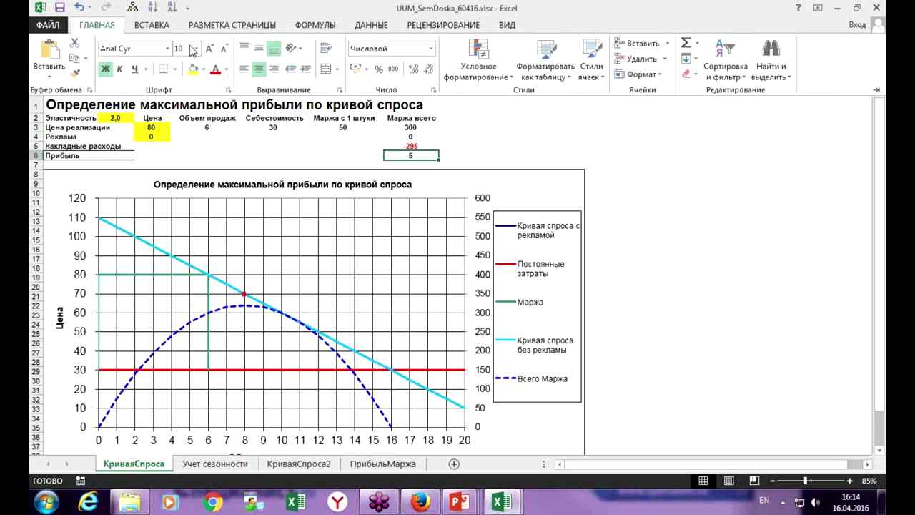
pyautogui.click(196, 49)
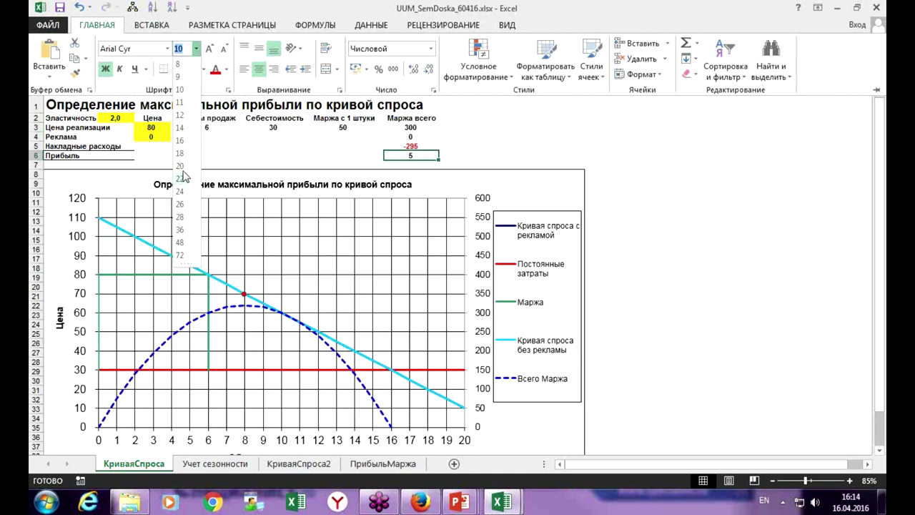
pyautogui.click(185, 153)
pyautogui.click(249, 149)
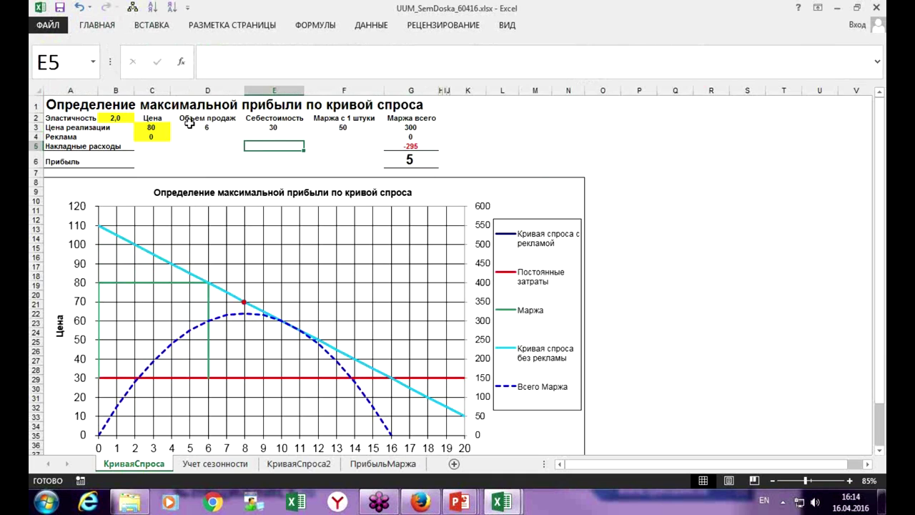
# Step: Set the sale price (Цена реализации) in C3 to 70
pyautogui.click(161, 128)
pyautogui.write('70')
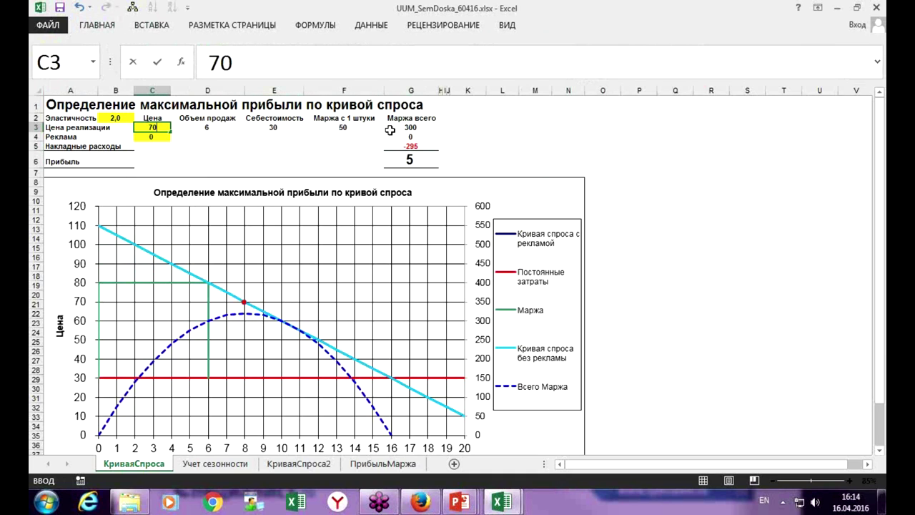
pyautogui.hotkey('ctrl', 'Return')
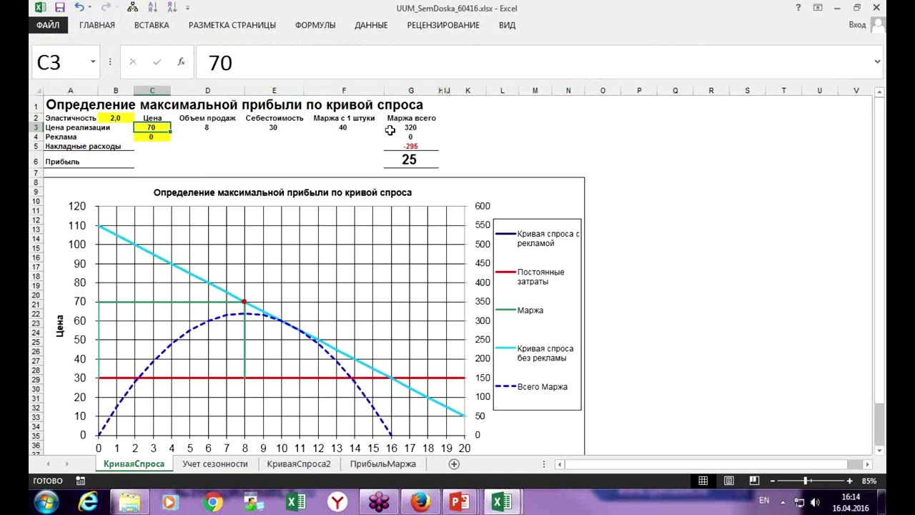
# Step: Lower the sale price in C3 to 60 and finally to 50
pyautogui.write('60')
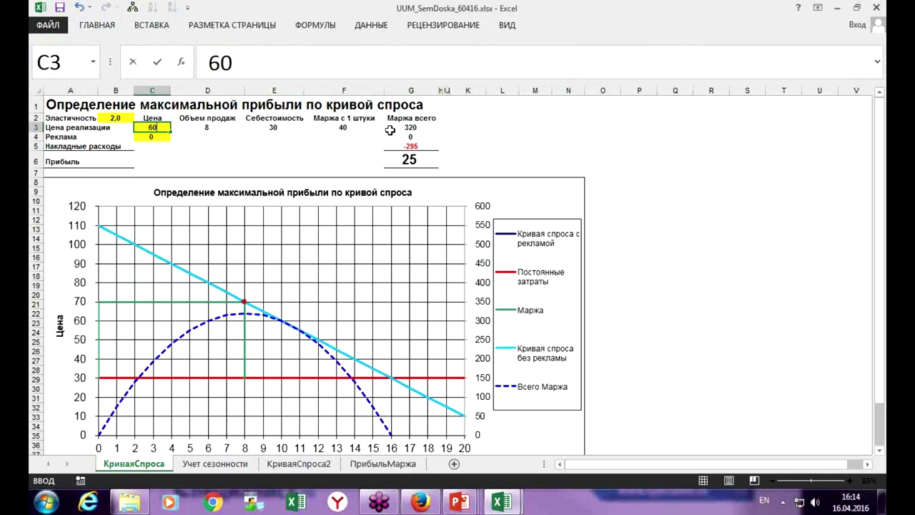
pyautogui.press('Left')
pyautogui.press('Left')
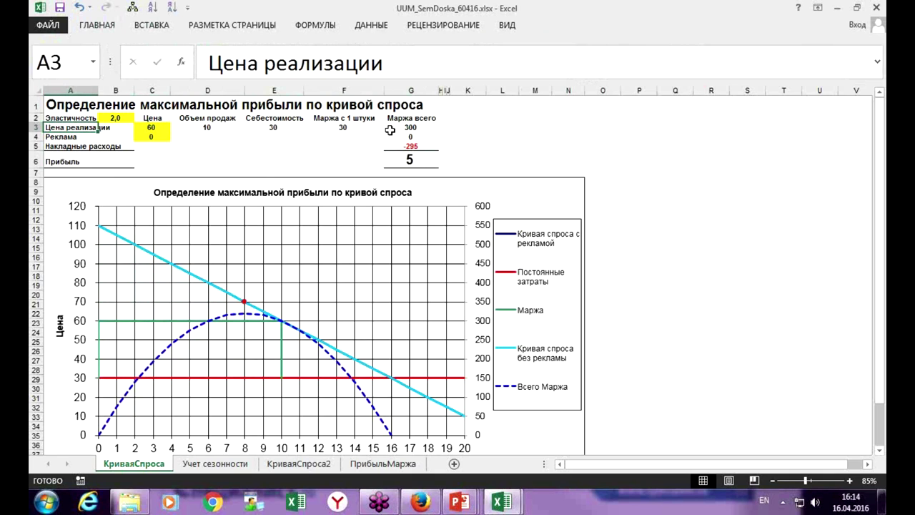
pyautogui.press('Right')
pyautogui.press('Right')
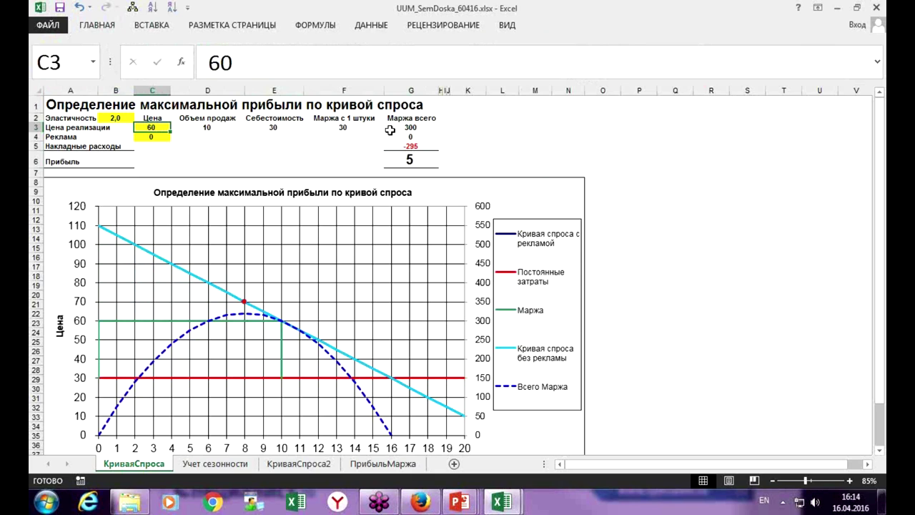
pyautogui.write('50')
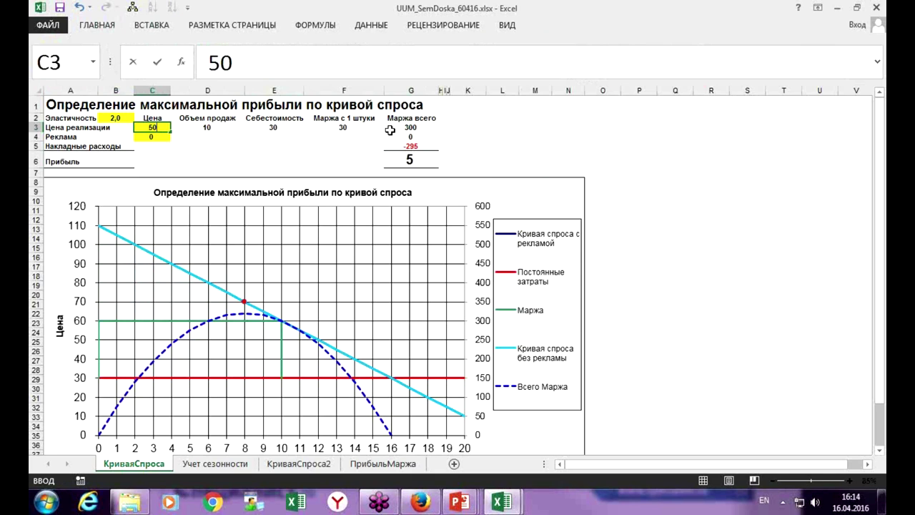
pyautogui.hotkey('ctrl', 'Return')
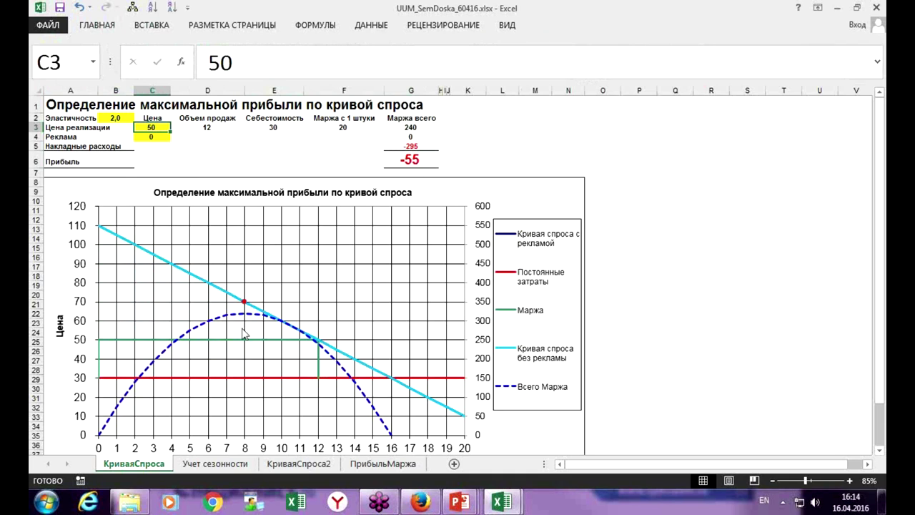
# Step: Return the sale price in C3 to 70, the price at the red point on the demand curve
pyautogui.moveTo(246, 308)
pyautogui.press('Up')
pyautogui.press('Down')
pyautogui.write('70')
pyautogui.press('Return')
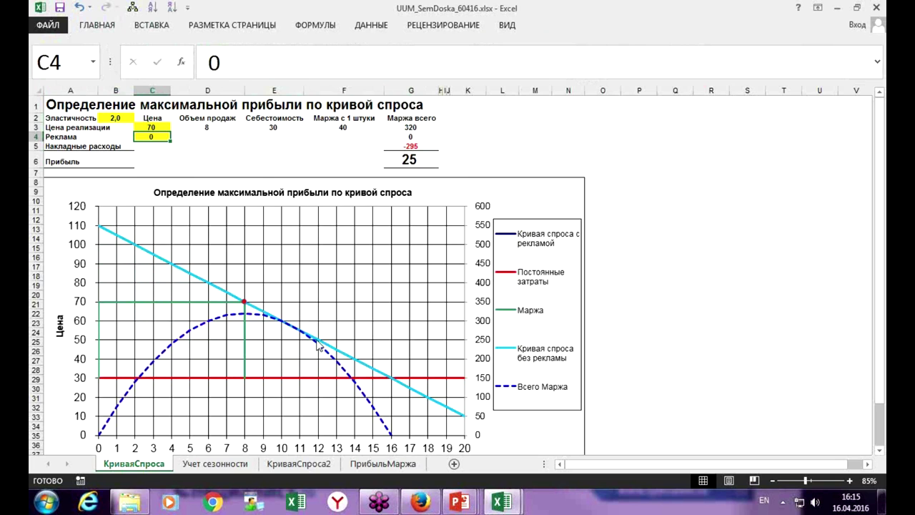
# Step: Mark the price of 70 in blue and the unit cost of 30 in yellow on the chart, and hatch the margin rectangle in green
pyautogui.scroll(-1, 250, 350)
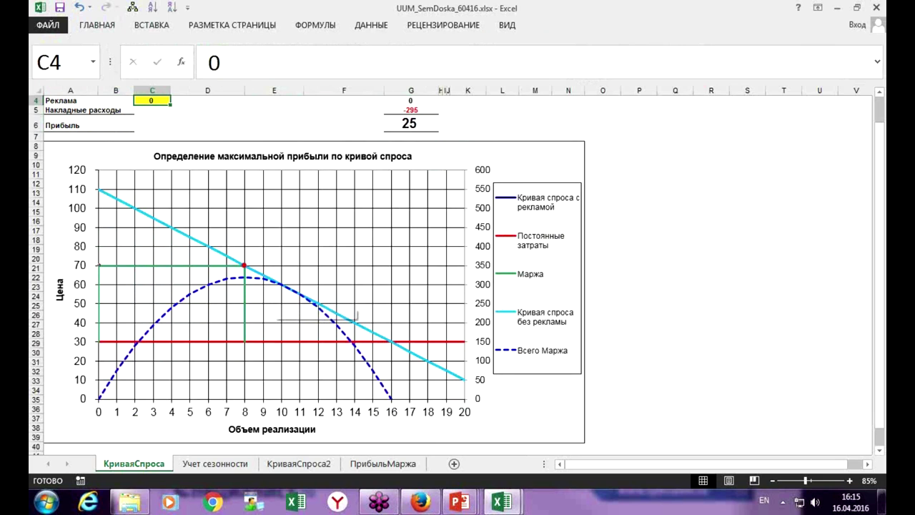
pyautogui.moveTo(100, 263); pyautogui.dragTo(100, 402)
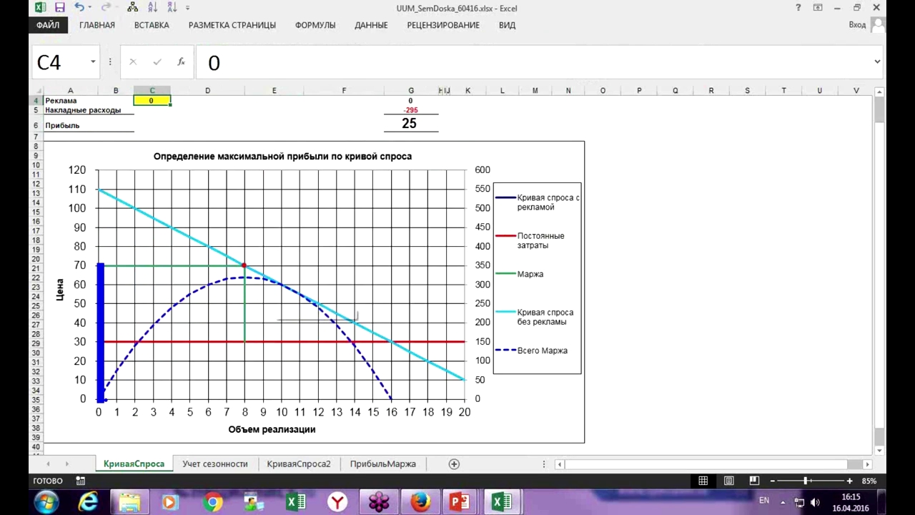
pyautogui.moveTo(100, 401); pyautogui.dragTo(100, 342)
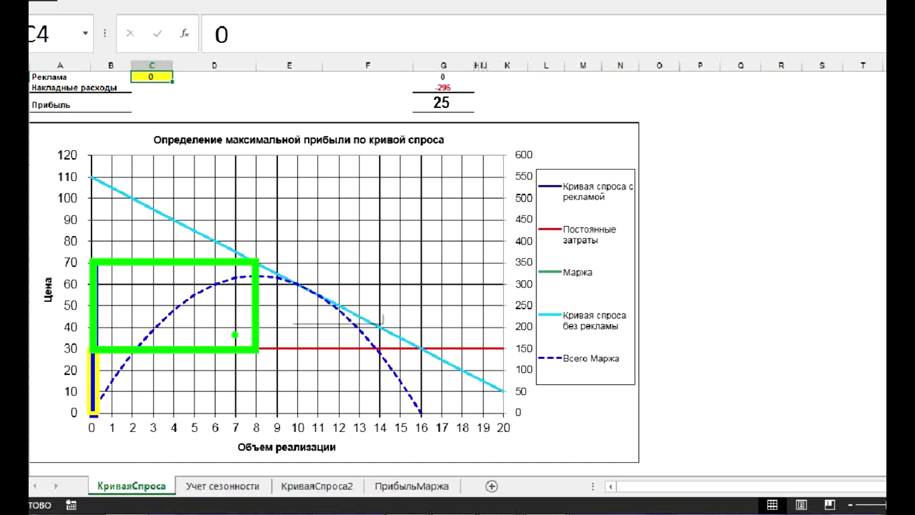
pyautogui.moveTo(126, 266); pyautogui.dragTo(100, 285)
pyautogui.moveTo(160, 266)
pyautogui.mouseDown()
pyautogui.moveTo(142, 273)
pyautogui.moveTo(104, 330)
pyautogui.moveTo(188, 268)
pyautogui.moveTo(138, 339)
pyautogui.moveTo(214, 273)
pyautogui.moveTo(200, 309)
pyautogui.moveTo(232, 301)
pyautogui.moveTo(226, 336)
pyautogui.moveTo(247, 345)
pyautogui.moveTo(234, 340)
pyautogui.mouseUp()
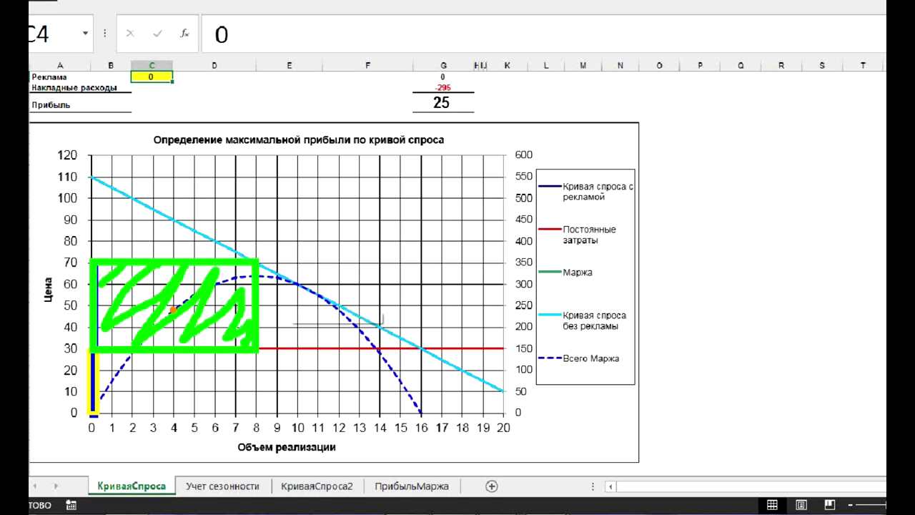
# Step: Outline a narrow high-price rectangle in orange and a wide low-price one in pink on the chart, and clear all annotations
pyautogui.moveTo(93, 189)
pyautogui.mouseDown()
pyautogui.moveTo(94, 393)
pyautogui.moveTo(94, 188)
pyautogui.mouseUp()
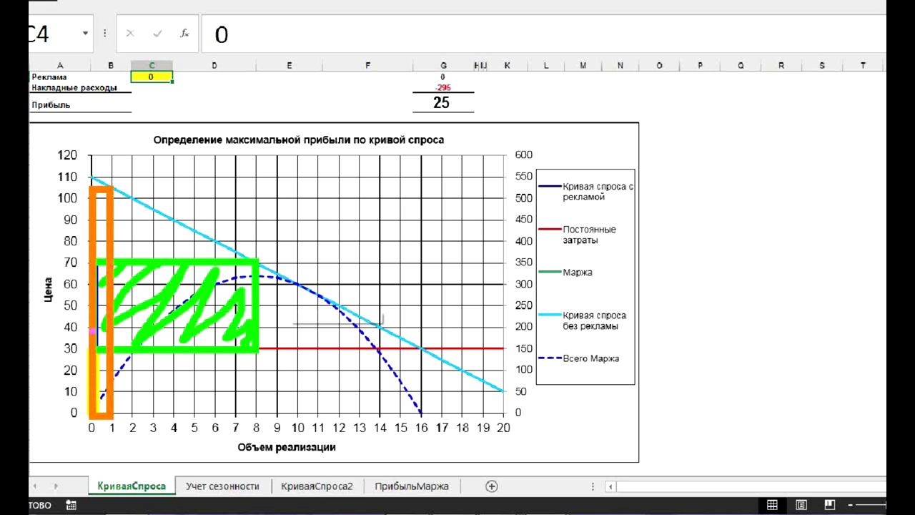
pyautogui.moveTo(97, 332)
pyautogui.mouseDown()
pyautogui.moveTo(379, 337)
pyautogui.moveTo(90, 344)
pyautogui.mouseUp()
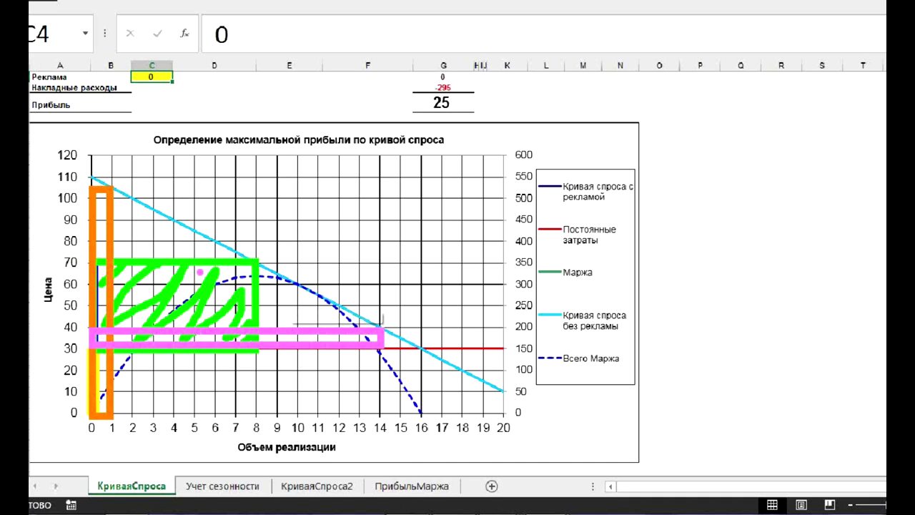
pyautogui.press('Escape')
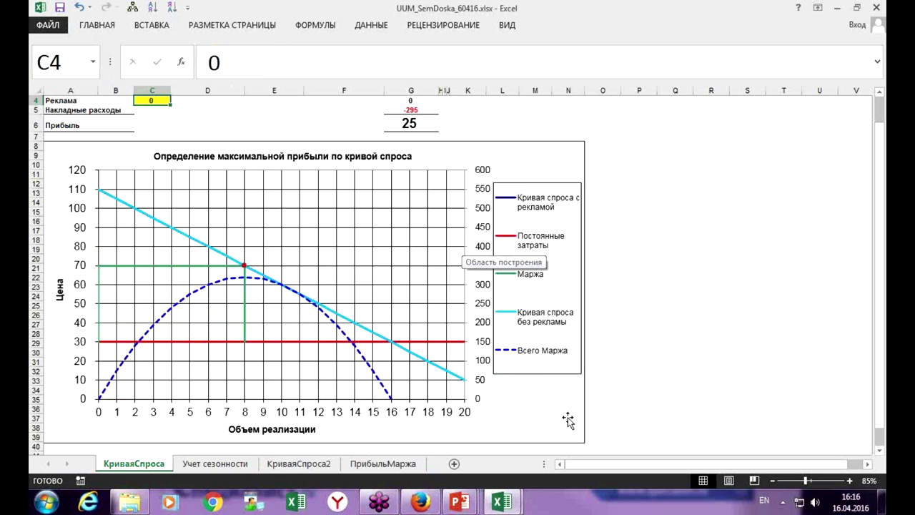
# Step: Switch to the BudgetSem_60416FDemo.xlsx workbook and open the Продажи по товарам sheet
pyautogui.moveTo(510, 506)
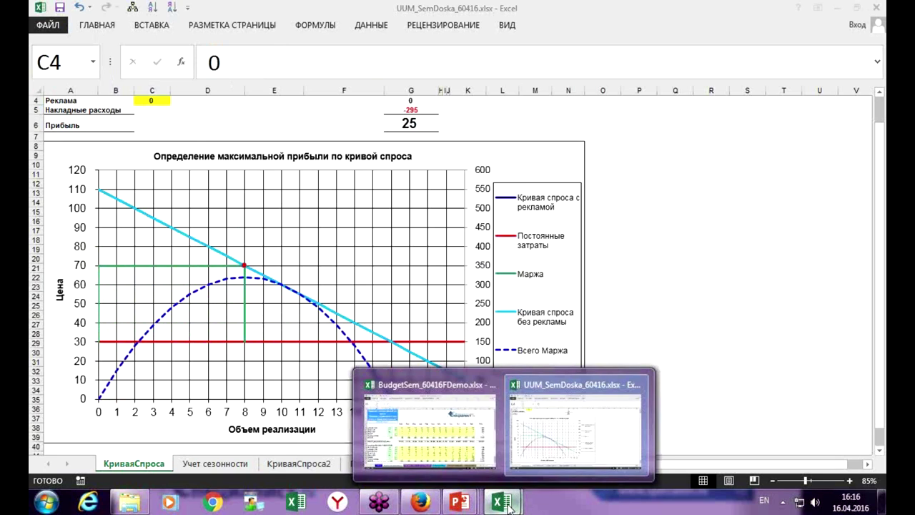
pyautogui.click(478, 467)
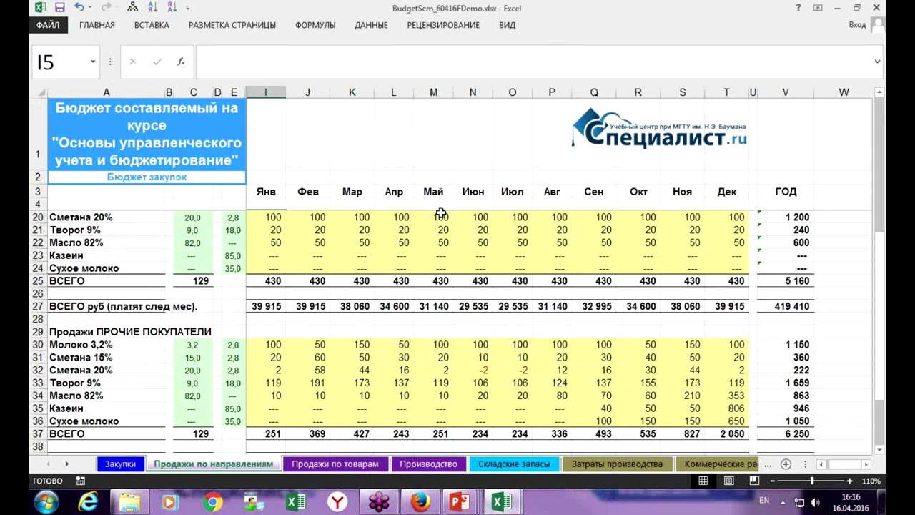
pyautogui.click(393, 130)
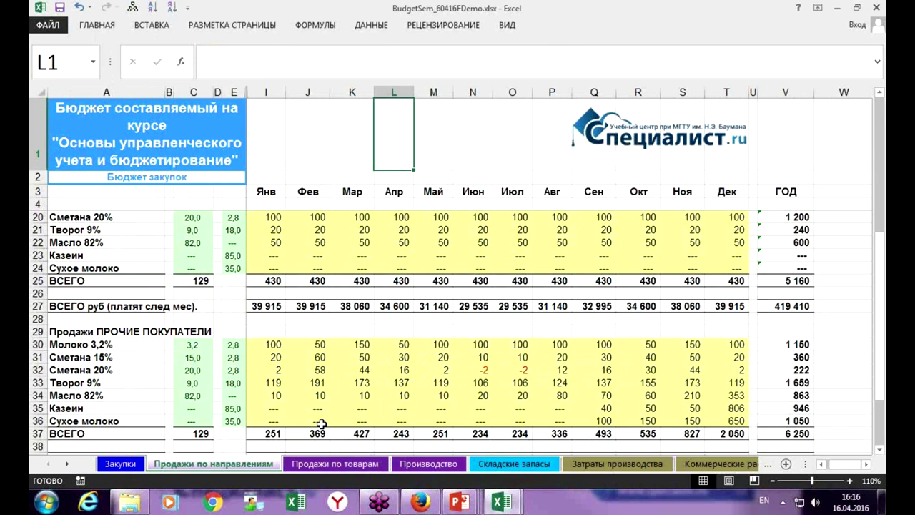
pyautogui.click(343, 464)
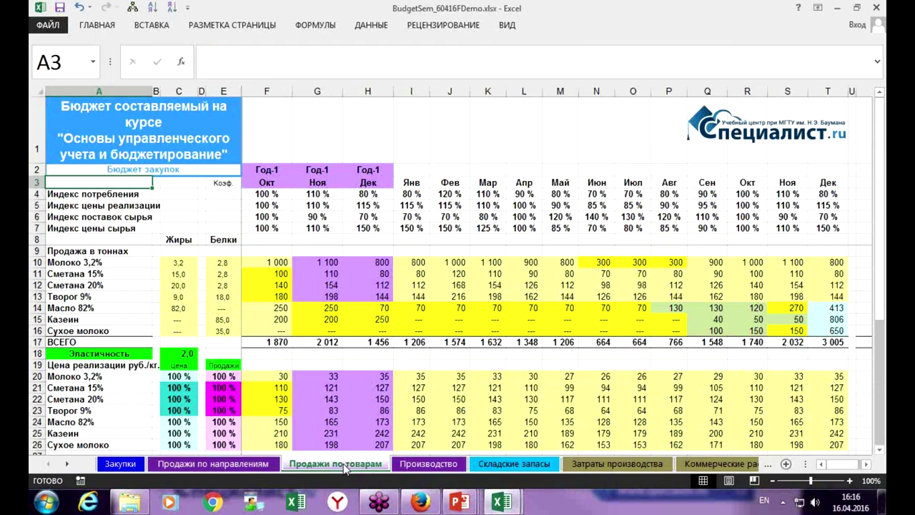
# Step: Go down the product list to the sale price block (Цена реализации руб./кг.) at Молоко 3,2%
pyautogui.press('Down')
pyautogui.press('Down')
pyautogui.press('Down')
pyautogui.press('Down')
pyautogui.press('Down')
pyautogui.press('Down')
pyautogui.press('Down')
pyautogui.press('Down')
pyautogui.press('Down')
pyautogui.press('Down')
pyautogui.press('Down')
pyautogui.press('Down')
pyautogui.press('Down')
pyautogui.press('Down')
pyautogui.press('Down')
pyautogui.press('Down')
pyautogui.press('Down')
pyautogui.press('Down')
pyautogui.press('Down')
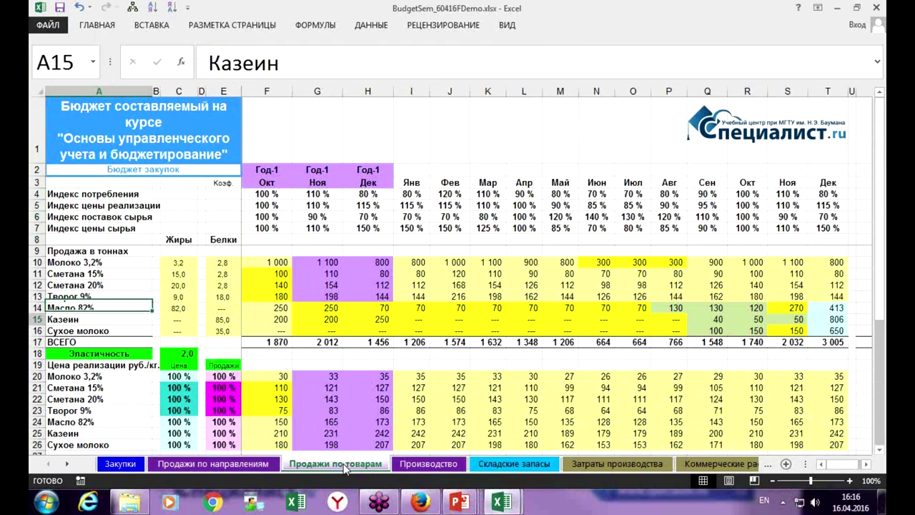
pyautogui.press('Up')
pyautogui.press('Up')
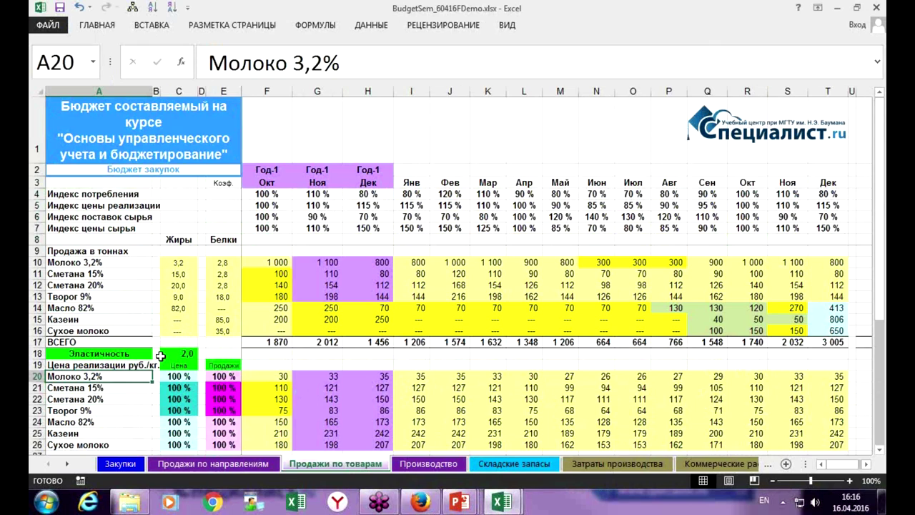
# Step: Examine the product price coefficients in column C and the elasticity (Эластичность) in C18, enlarging the sheet to 115%
pyautogui.click(186, 375)
pyautogui.click(188, 388)
pyautogui.click(189, 409)
pyautogui.click(174, 353)
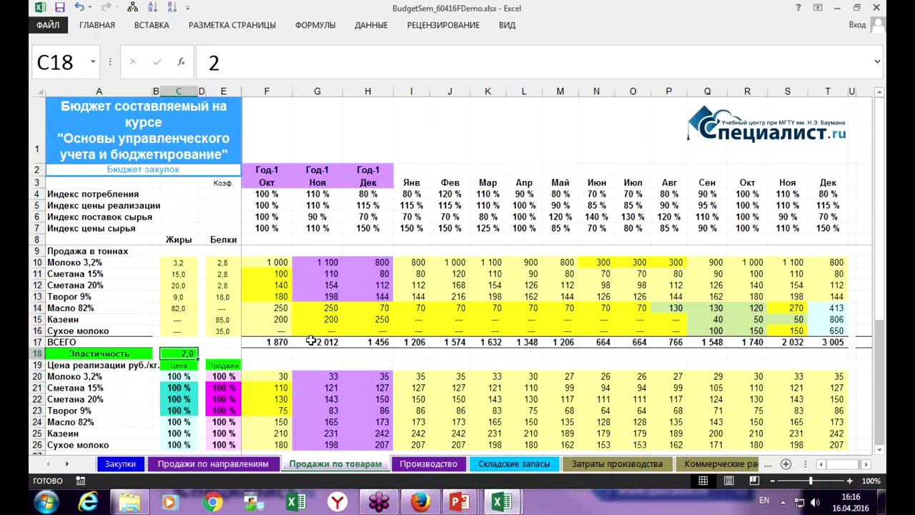
pyautogui.scroll(-3, 312, 341)
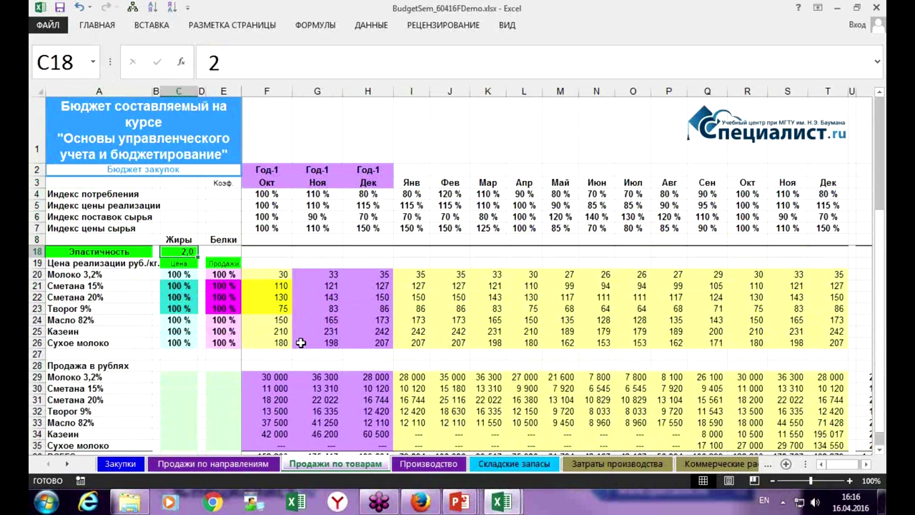
pyautogui.scroll(3, 301, 343)
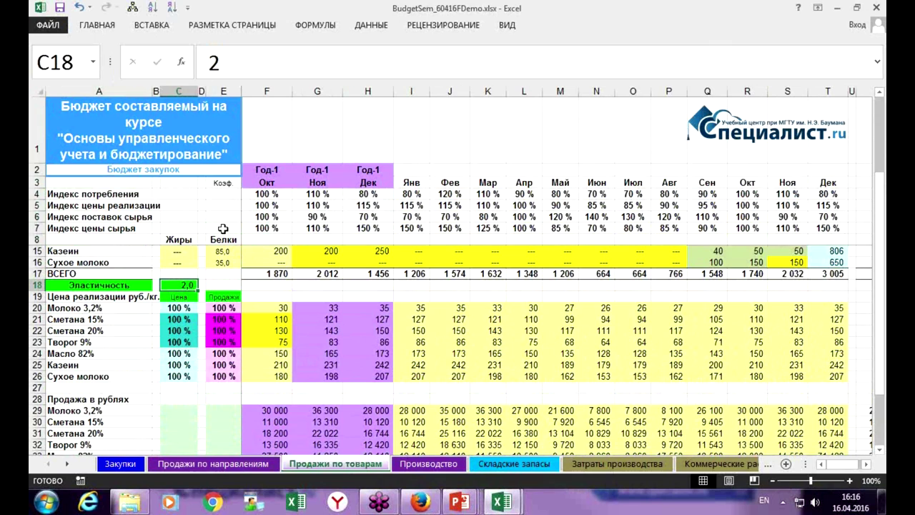
pyautogui.keyDown('ctrl'); pyautogui.scroll(3, 228, 304); pyautogui.keyUp('ctrl')
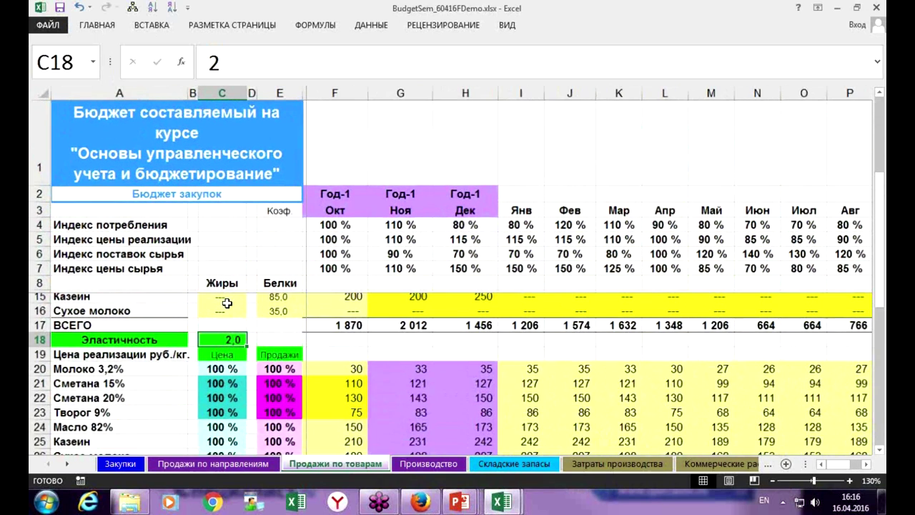
pyautogui.keyDown('ctrl'); pyautogui.scroll(-2, 214, 339); pyautogui.keyUp('ctrl')
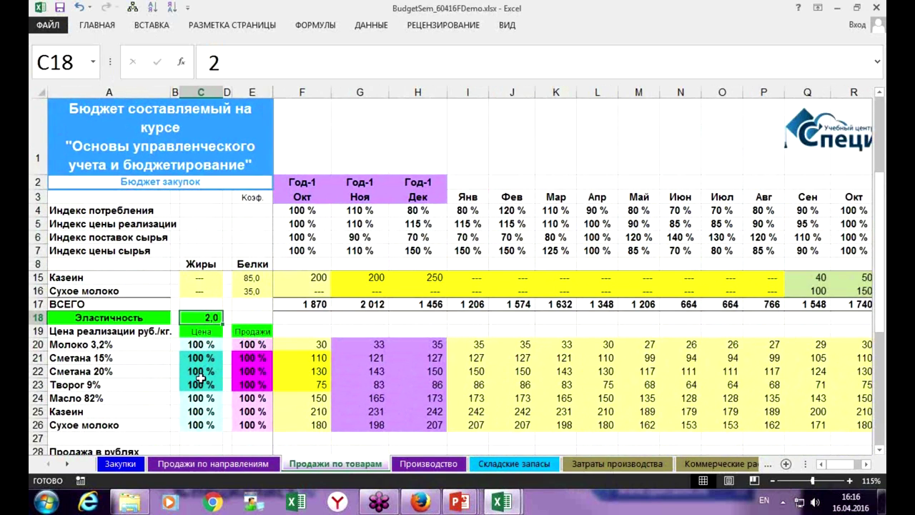
# Step: Inspect the price coefficient of Сметана 15% in C21 and its sales coefficient formula in E21
pyautogui.click(202, 359)
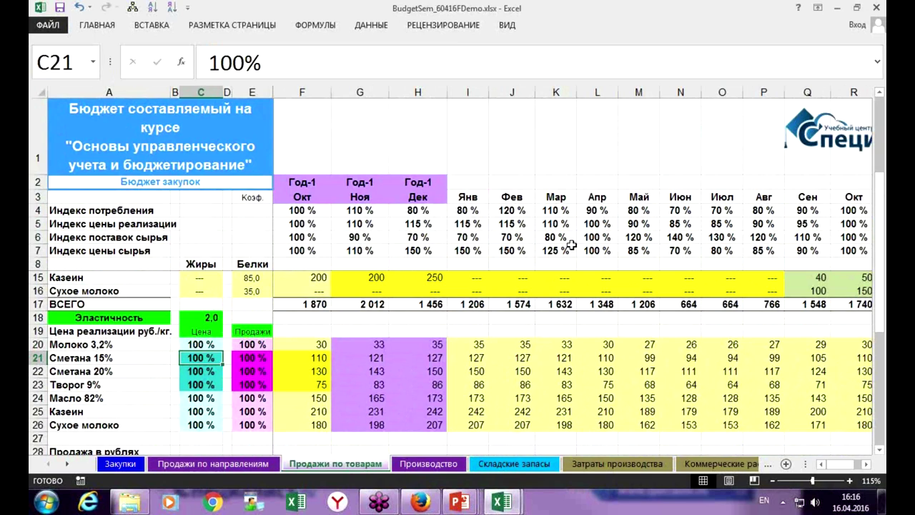
pyautogui.press('Right')
pyautogui.press('Right')
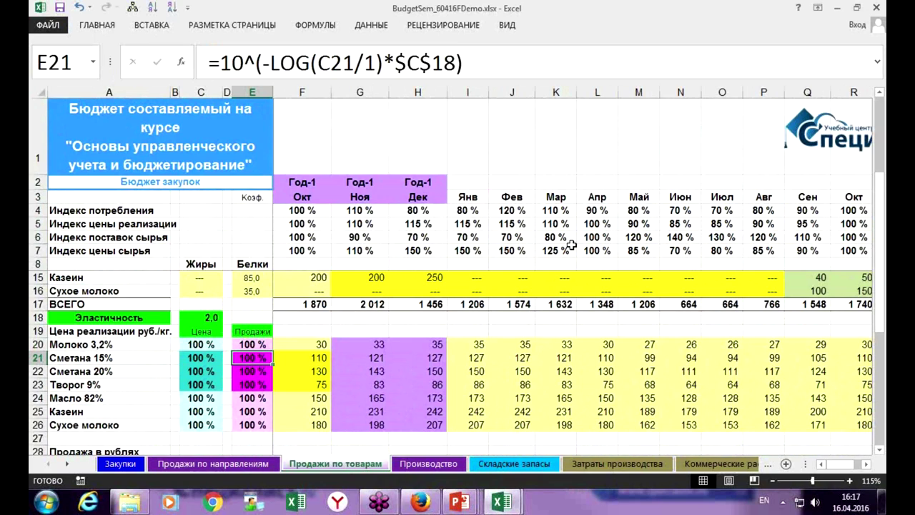
# Step: Switch back to the UUM_SemDoska_60416.xlsx workbook and set the elasticity in B2 to 1
pyautogui.hotkey('alt', 'Tab')
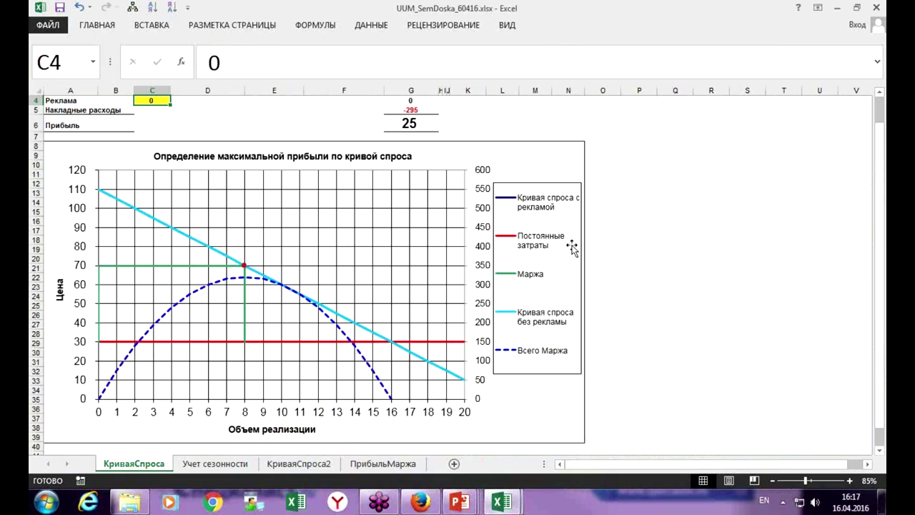
pyautogui.scroll(1, 572, 249)
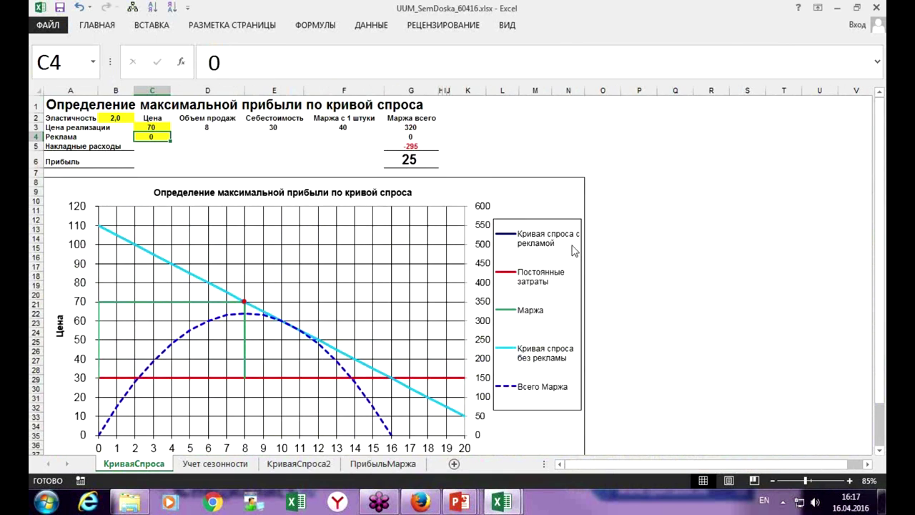
pyautogui.click(116, 118)
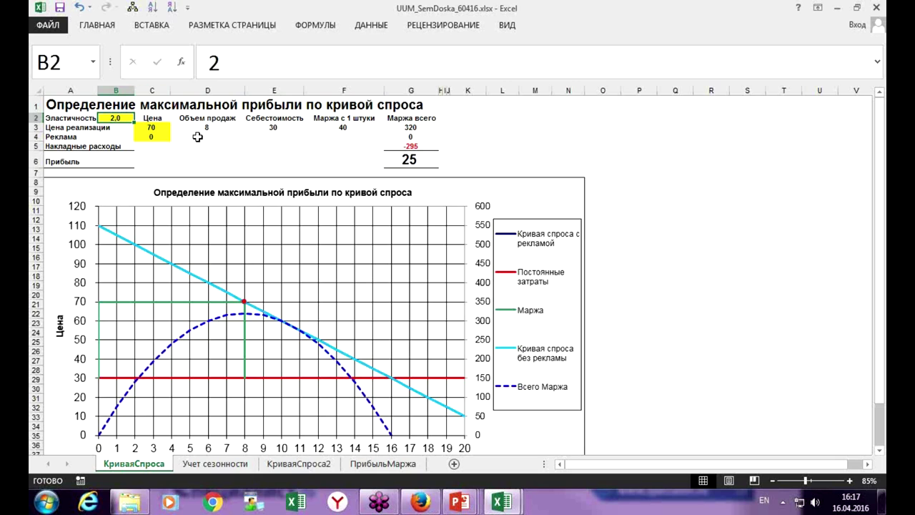
pyautogui.write('1')
pyautogui.press('Return')
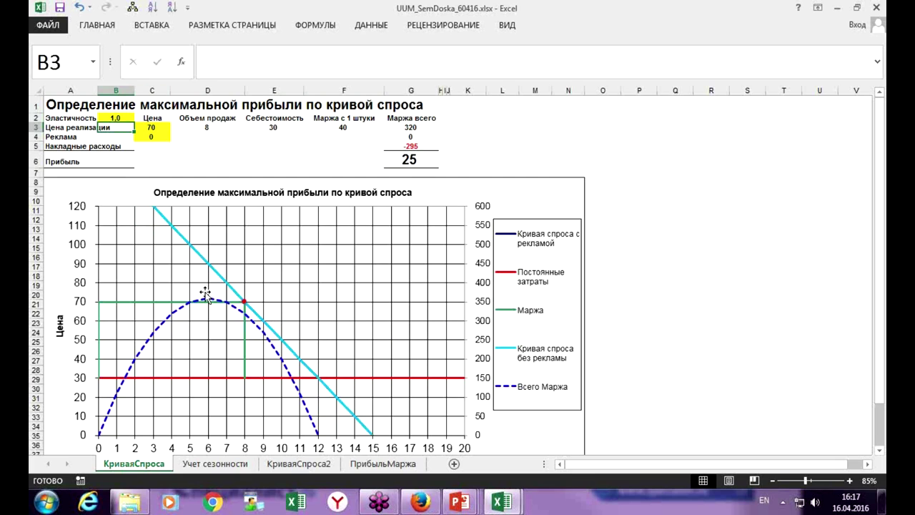
# Step: Raise the sale price in C3 to 90 to match the peak of the total margin curve
pyautogui.click(162, 127)
pyautogui.write('6')
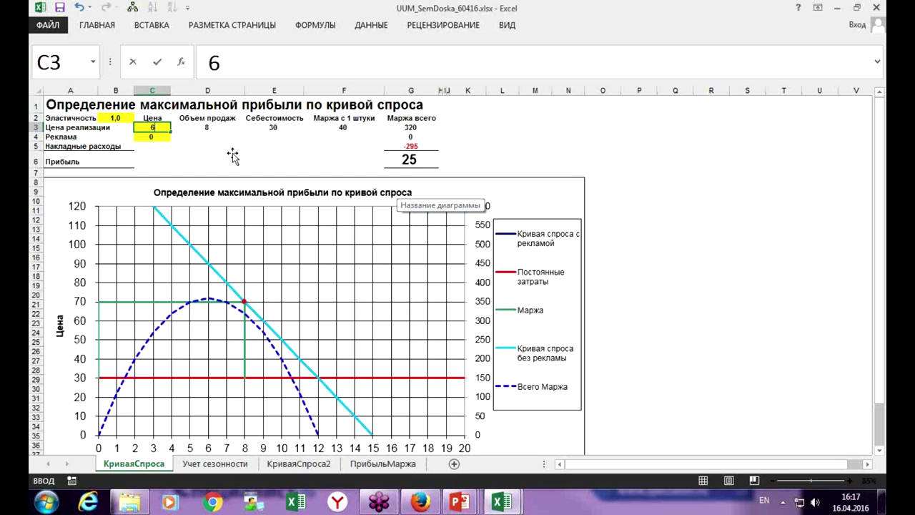
pyautogui.press('BackSpace')
pyautogui.write('90')
pyautogui.press('Return')
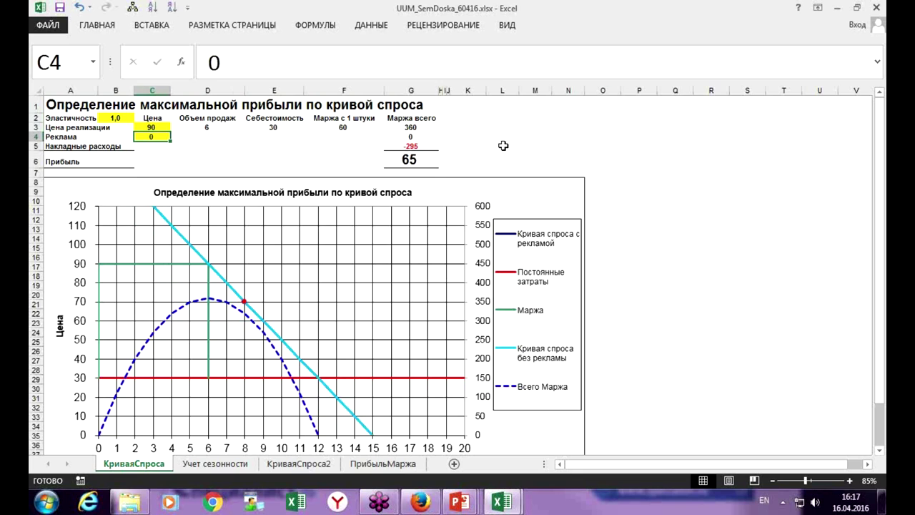
pyautogui.press('Up')
pyautogui.press('Up')
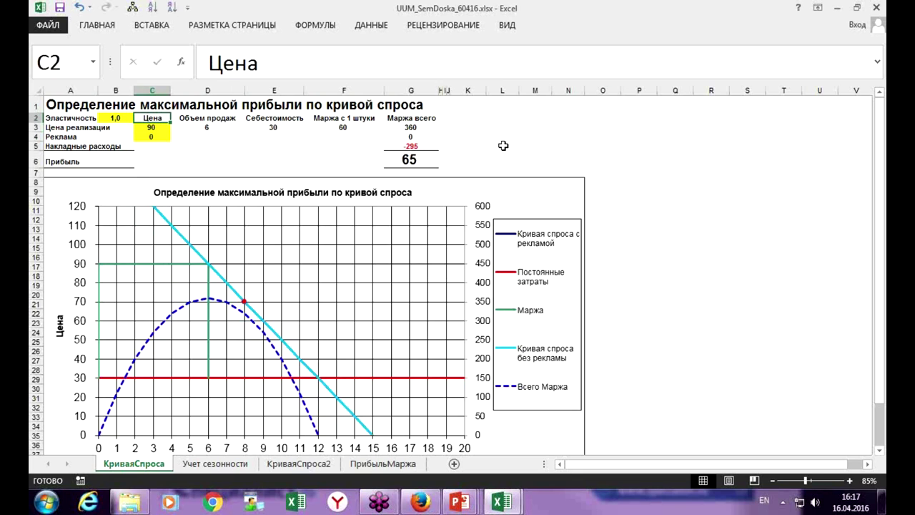
# Step: Undo the last price and elasticity changes, and set the elasticity (Эластичность) in B2 to 4
pyautogui.hotkey('ctrl', 'z')
pyautogui.hotkey('ctrl', 'z')
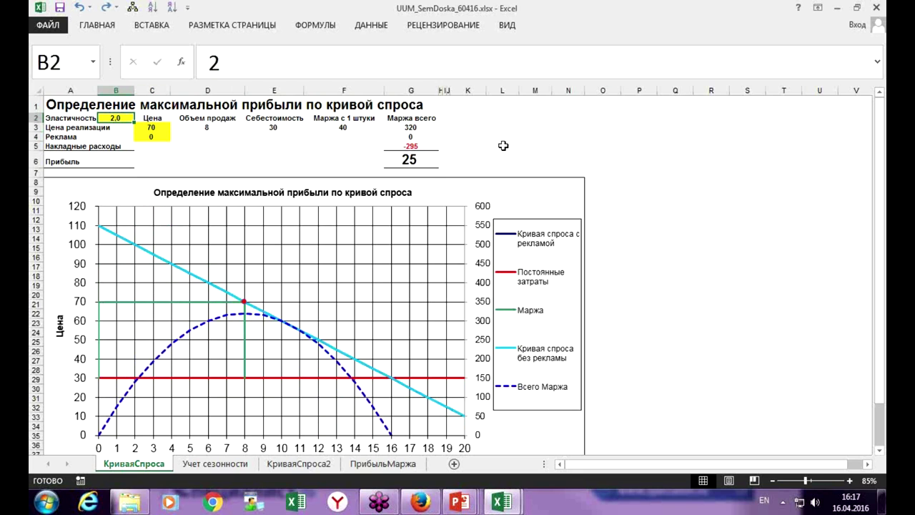
pyautogui.write('4')
pyautogui.press('Return')
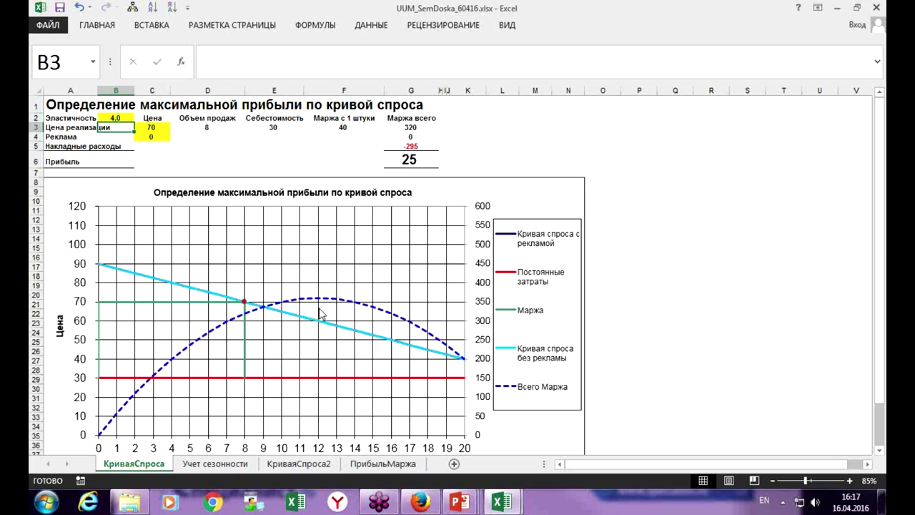
# Step: Set the sale price in C3 to 60 to match the peak of the total margin curve
pyautogui.moveTo(321, 325)
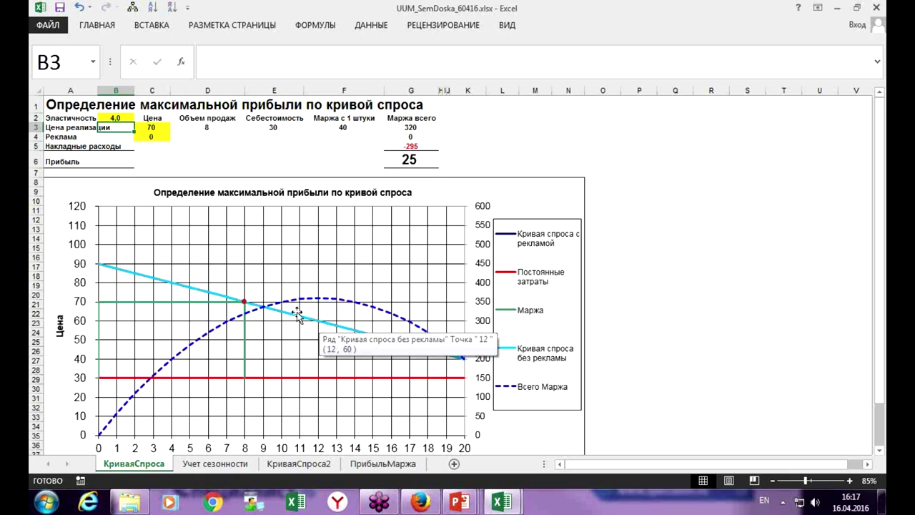
pyautogui.click(151, 120)
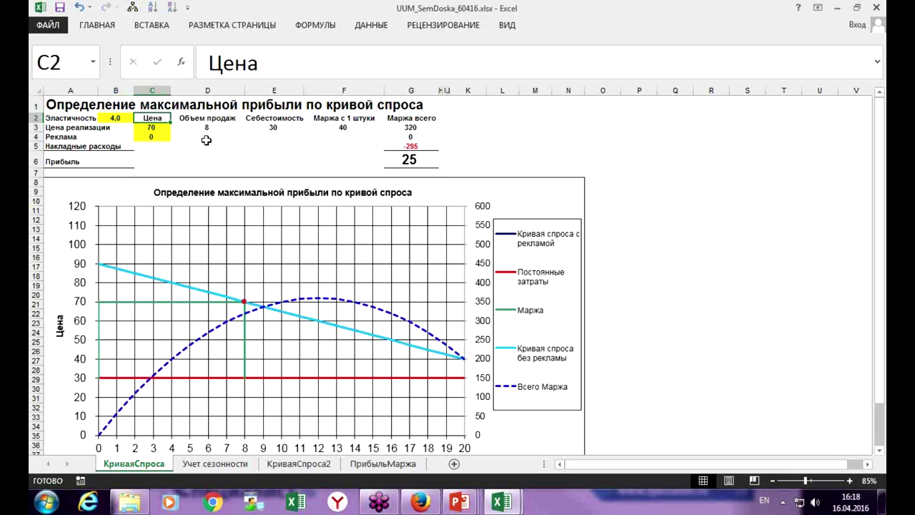
pyautogui.press('Down')
pyautogui.write('60')
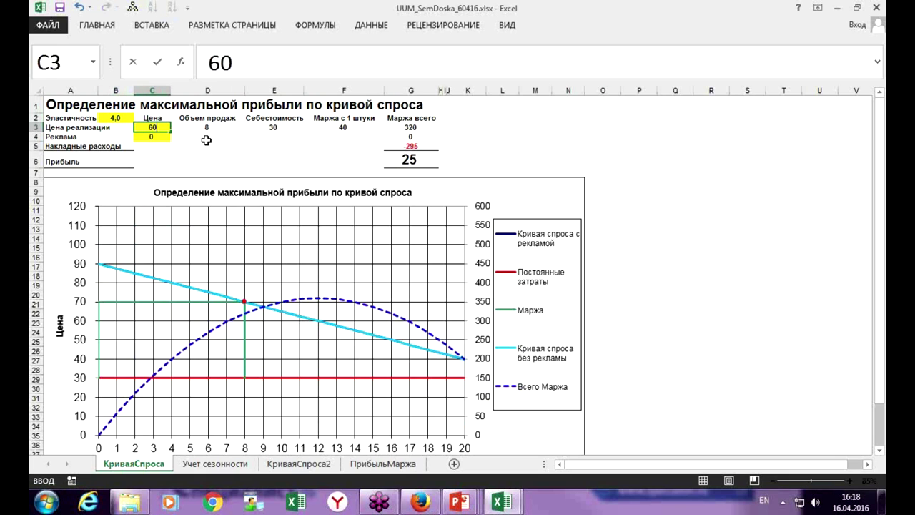
pyautogui.press('Return')
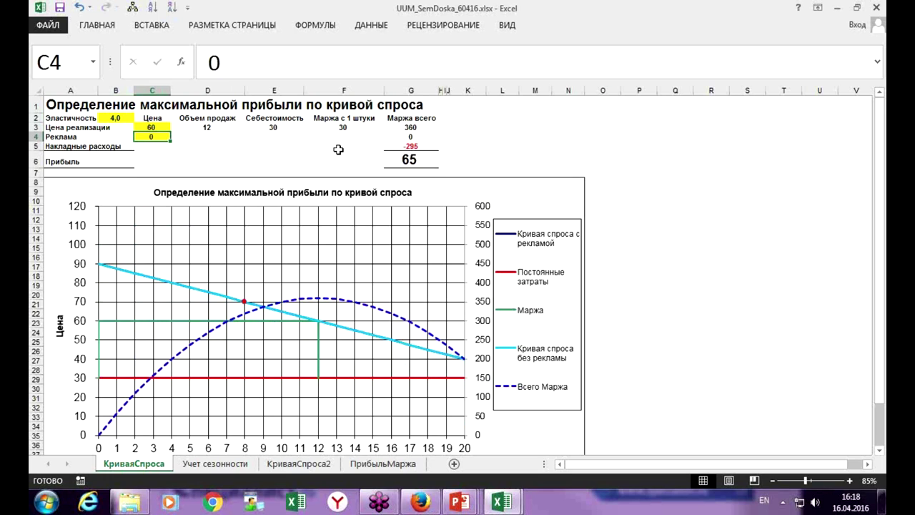
# Step: Undo the last price and elasticity changes, and set the sale price in C3 to 60 under the restored elasticity
pyautogui.hotkey('ctrl', 'z')
pyautogui.hotkey('ctrl', 'z')
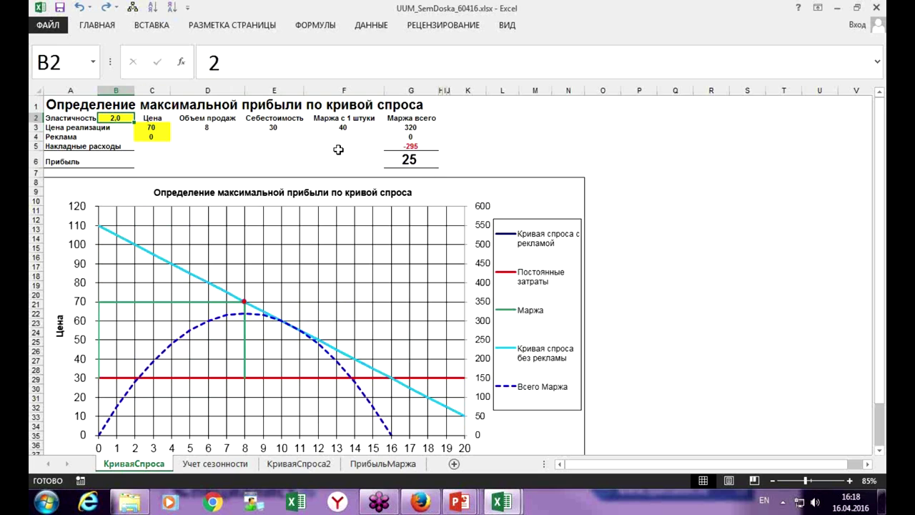
pyautogui.press('Down')
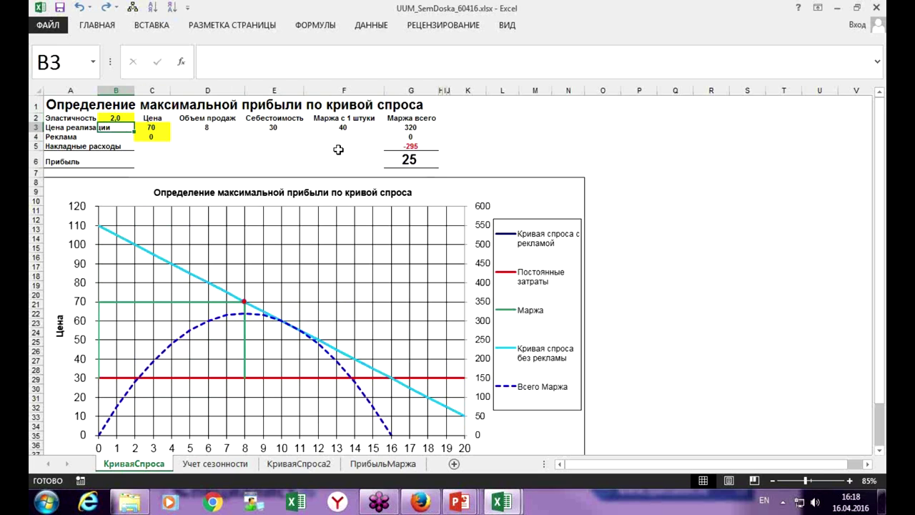
pyautogui.press('Right')
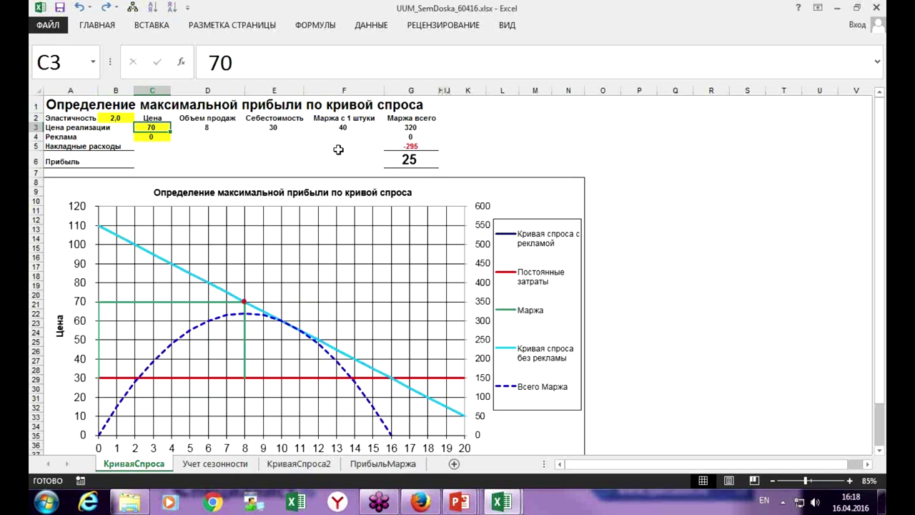
pyautogui.write('60')
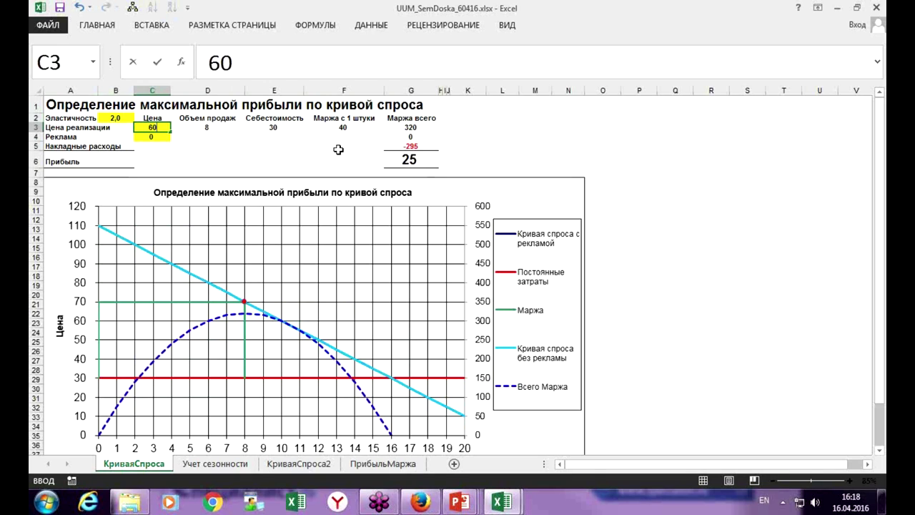
pyautogui.press('Return')
# Step: Set the elasticity in B2 to 1 for the current sale price
pyautogui.press('Up')
pyautogui.press('Up')
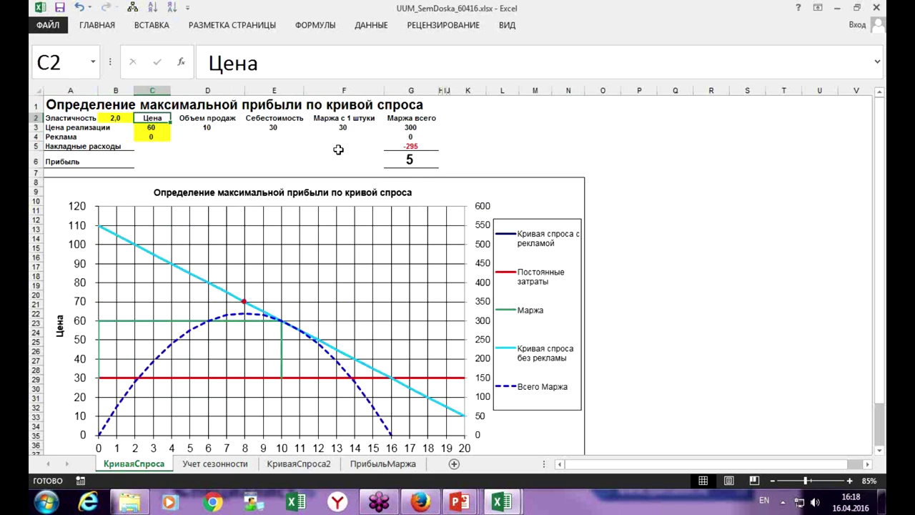
pyautogui.press('Left')
pyautogui.write('1')
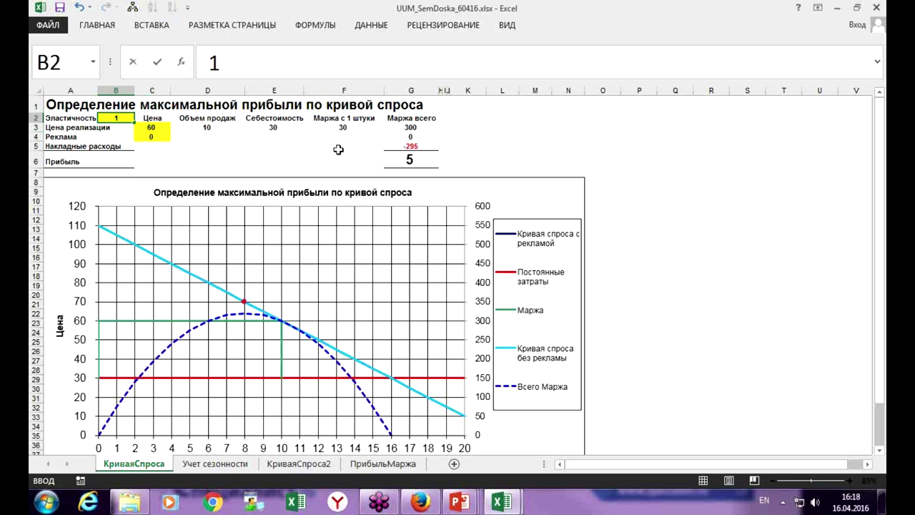
pyautogui.press('Return')
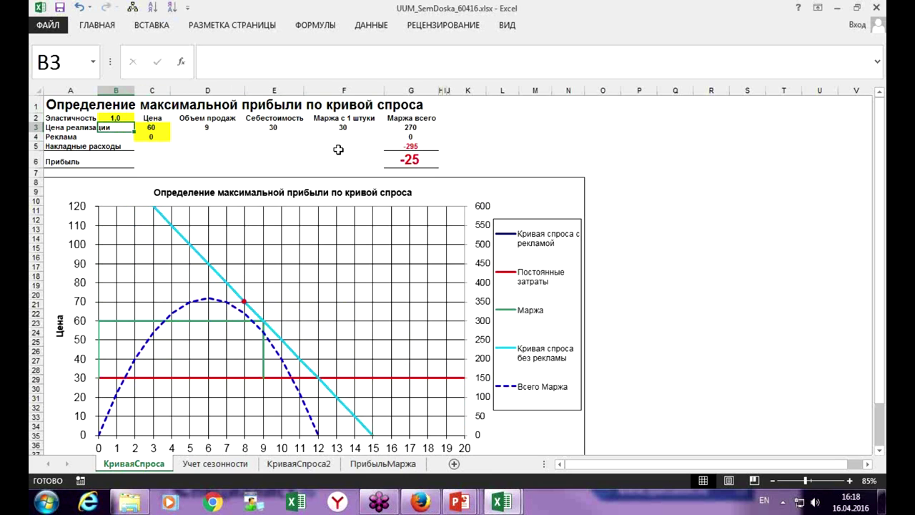
pyautogui.doubleClick(462, 10)
pyautogui.moveTo(544, 57); pyautogui.dragTo(505, 26)
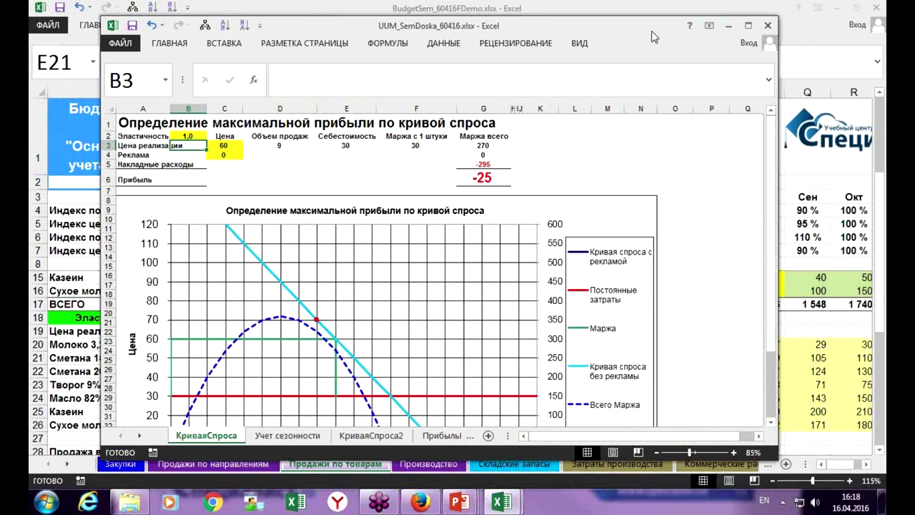
pyautogui.click(747, 26)
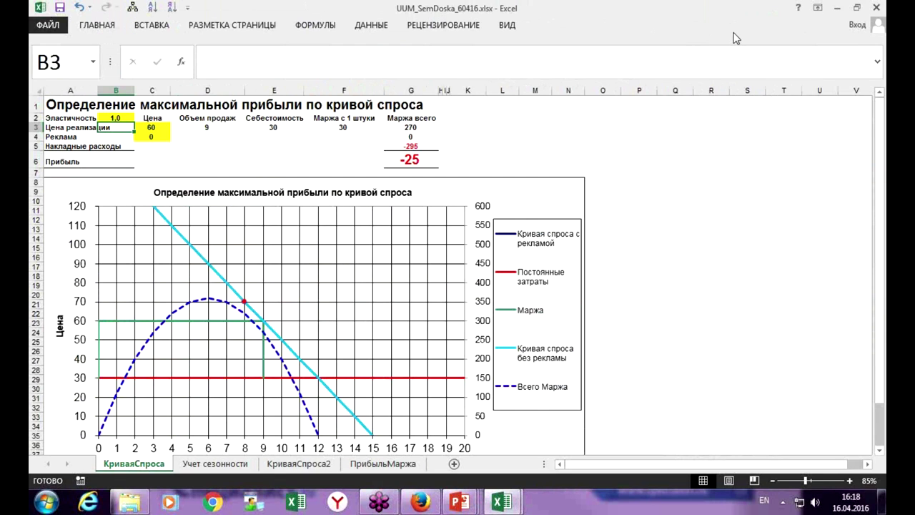
# Step: Switch to the BudgetSem_60416FDemo.xlsx workbook and set the price coefficient of Сметана 15% in C21 to 101%
pyautogui.hotkey('alt', 'Tab')
pyautogui.press('Up')
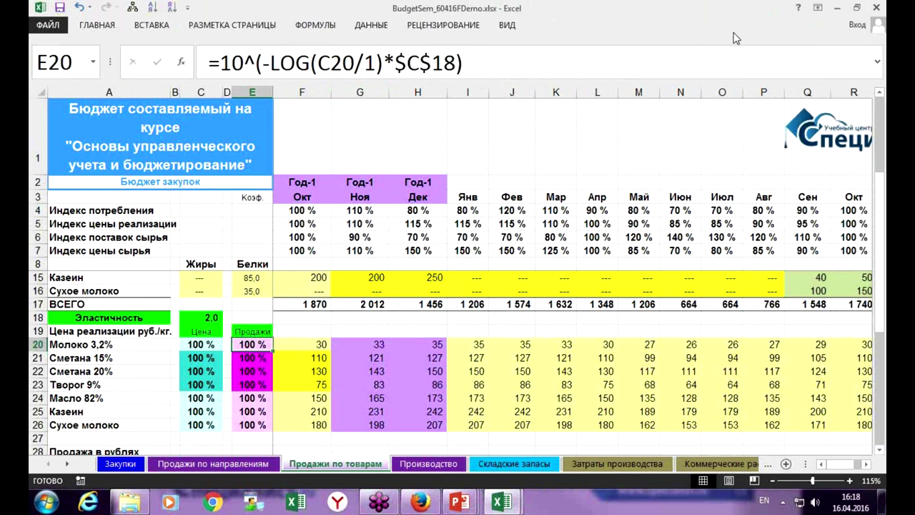
pyautogui.press('Down')
pyautogui.press('Left')
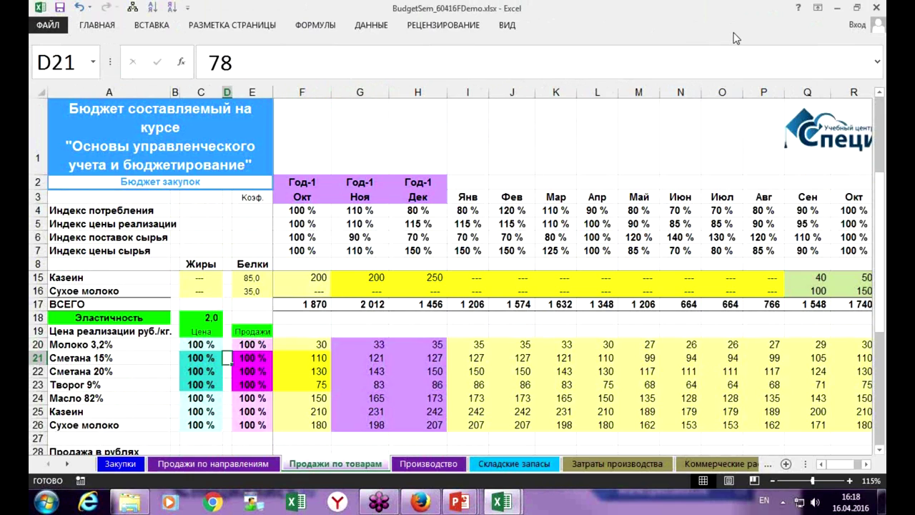
pyautogui.press('Left')
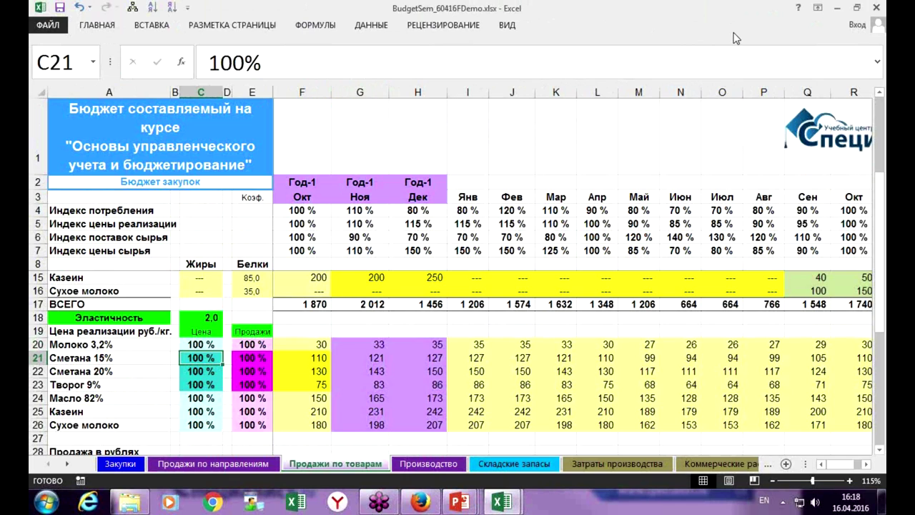
pyautogui.write('101')
pyautogui.press('Return')
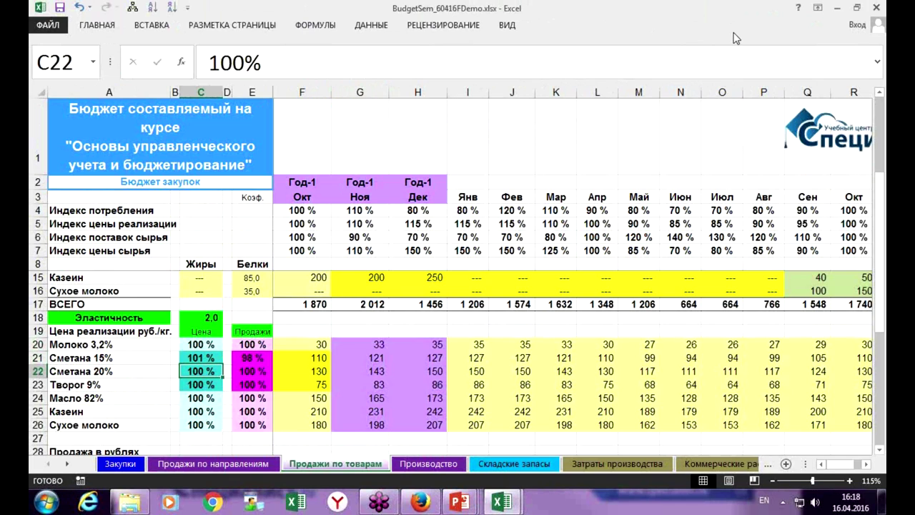
# Step: Check the sales coefficient of Сметана 15% in E21 and set its price coefficient in C21 to 99%
pyautogui.press('Up')
pyautogui.press('Right')
pyautogui.press('Right')
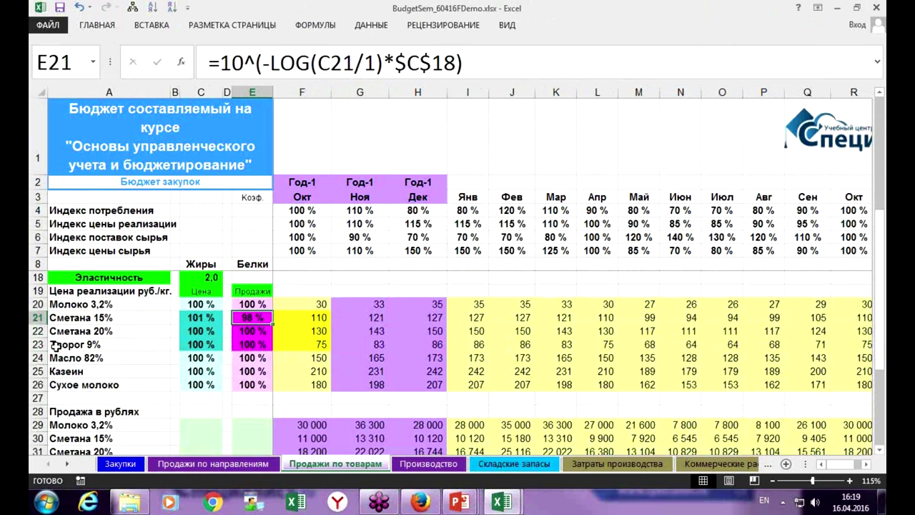
pyautogui.scroll(3, 55, 345)
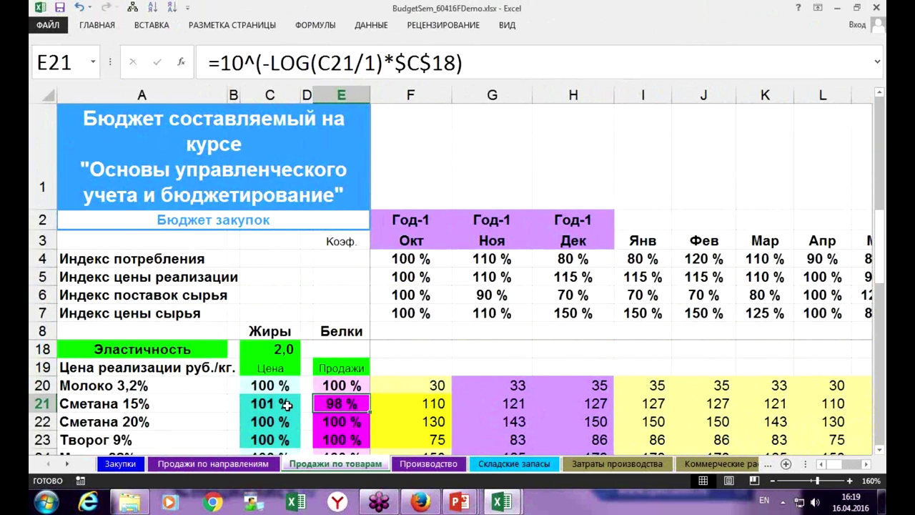
pyautogui.click(286, 407)
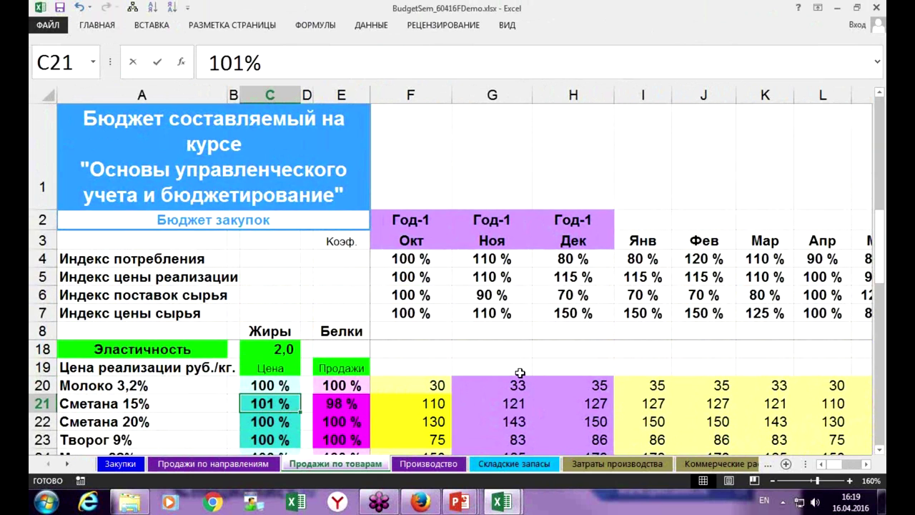
pyautogui.write('99')
pyautogui.press('Return')
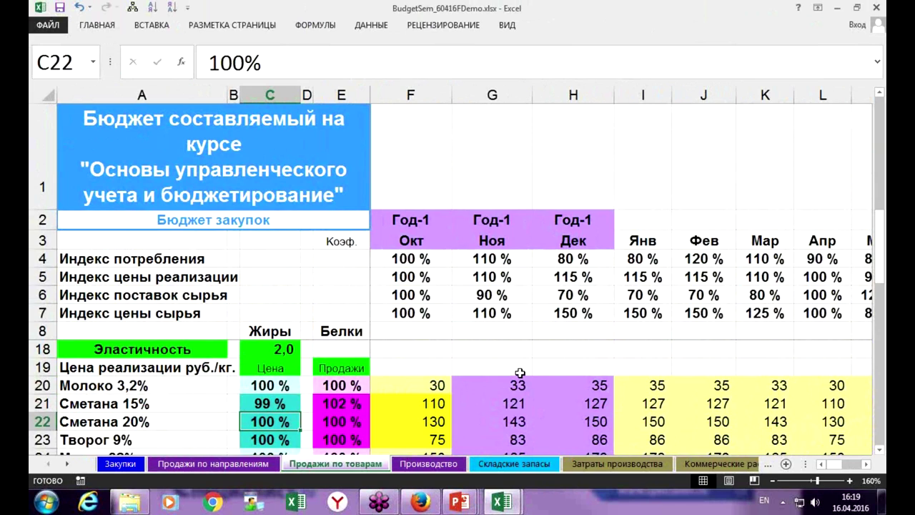
# Step: Set the elasticity (Эластичность) in C18 to 5
pyautogui.press('Up')
pyautogui.press('Up')
pyautogui.press('Up')
pyautogui.press('Up')
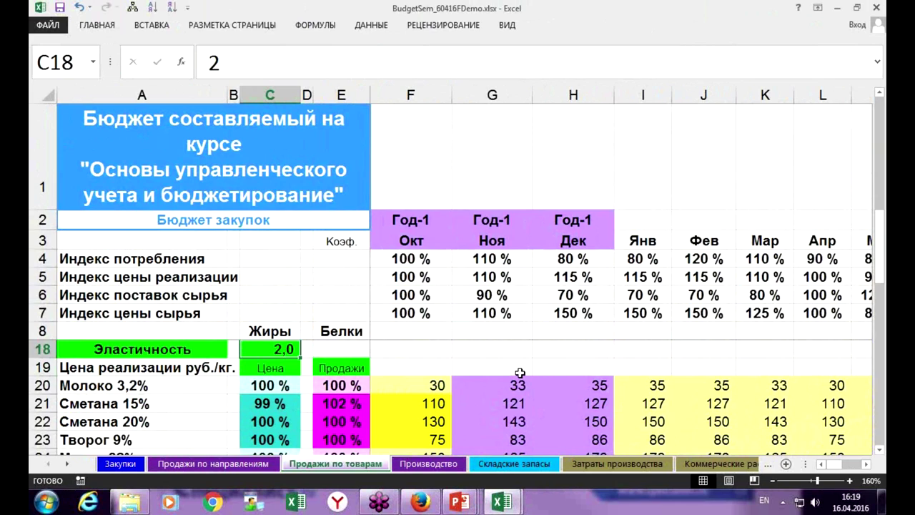
pyautogui.write('5')
pyautogui.press('Return')
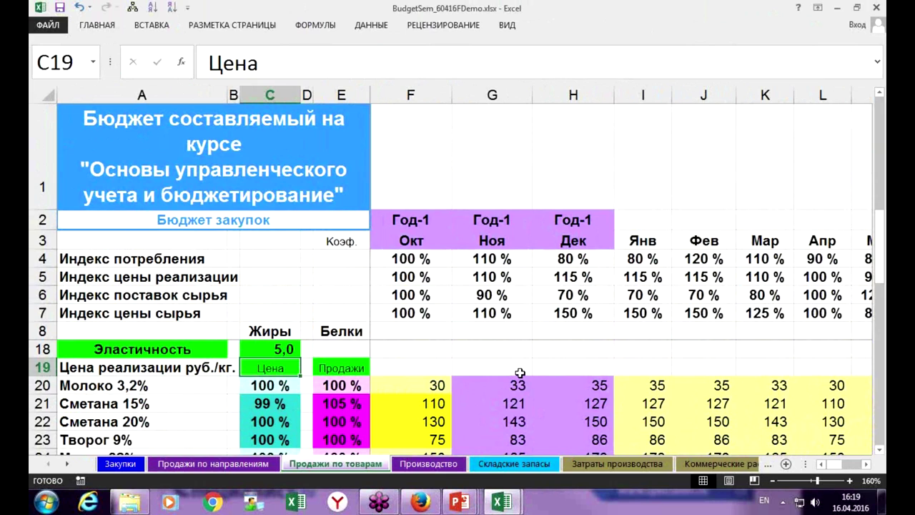
# Step: Set the elasticity in C18 to 2 and the price coefficient of Сметана 15% in C21 to 100%
pyautogui.press('Up')
pyautogui.write('2')
pyautogui.press('Return')
pyautogui.click(242, 402)
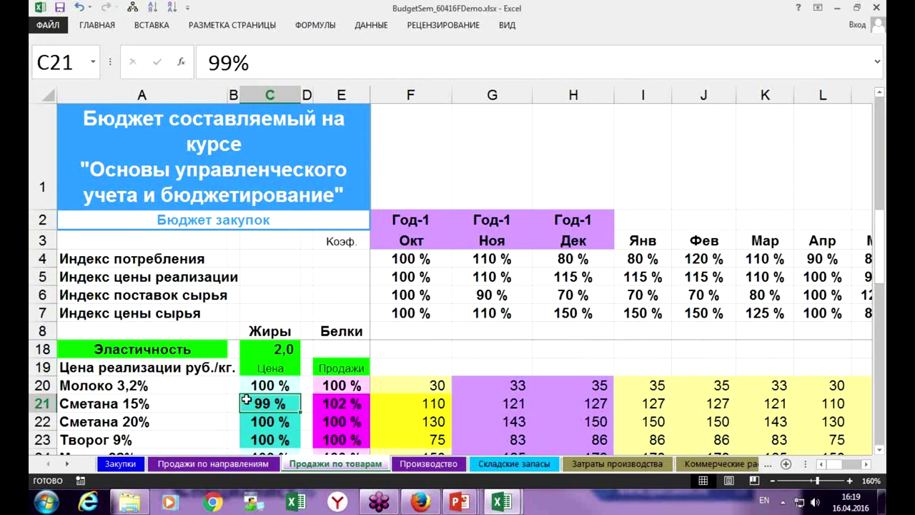
pyautogui.write('100')
pyautogui.press('Return')
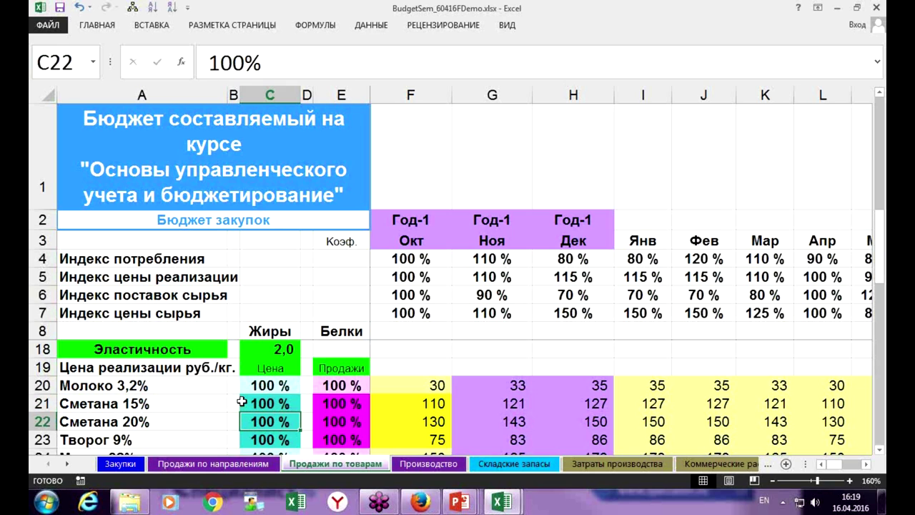
# Step: Examine the October sale prices of Молоко 3,2% and Сметана 15% in F20 and F21, reducing the sheet to 100%
pyautogui.keyDown('ctrl'); pyautogui.scroll(-4, 242, 402); pyautogui.keyUp('ctrl')
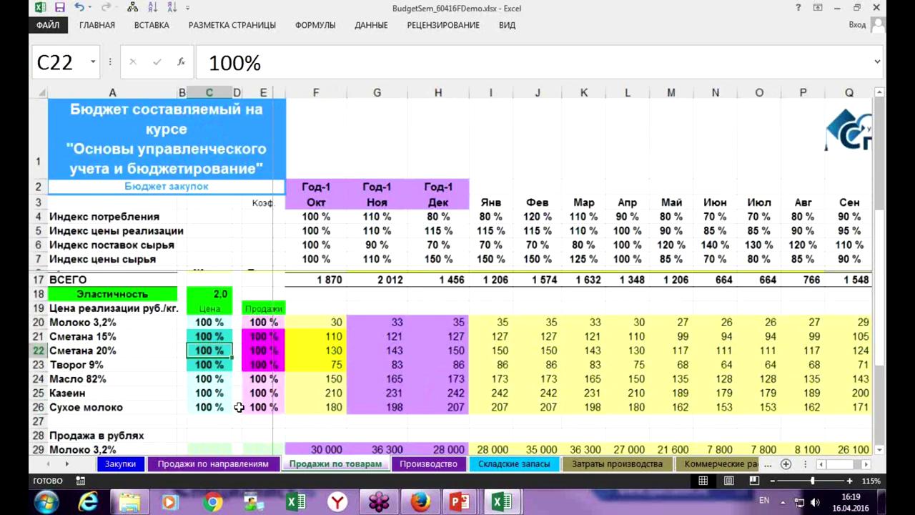
pyautogui.scroll(3, 243, 404)
pyautogui.scroll(-1, 247, 401)
pyautogui.scroll(1, 247, 400)
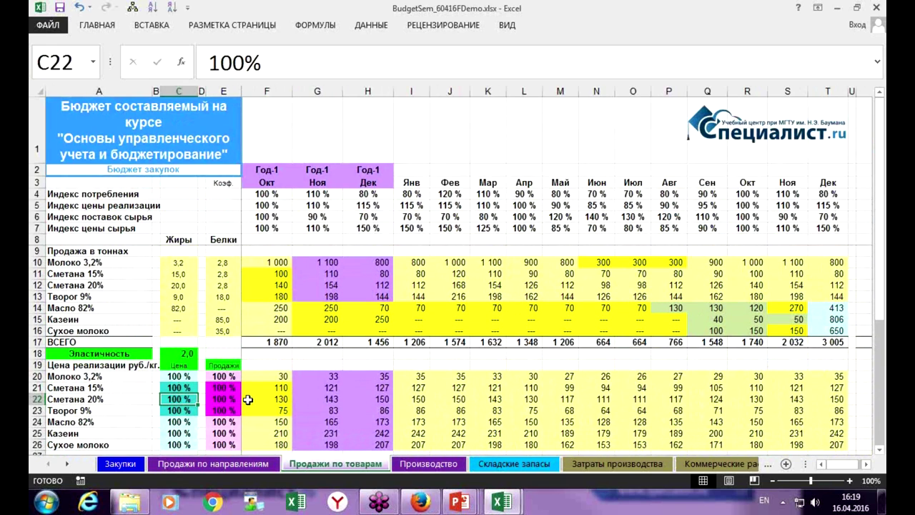
pyautogui.press('Up')
pyautogui.press('Up')
pyautogui.press('Right')
pyautogui.press('Right')
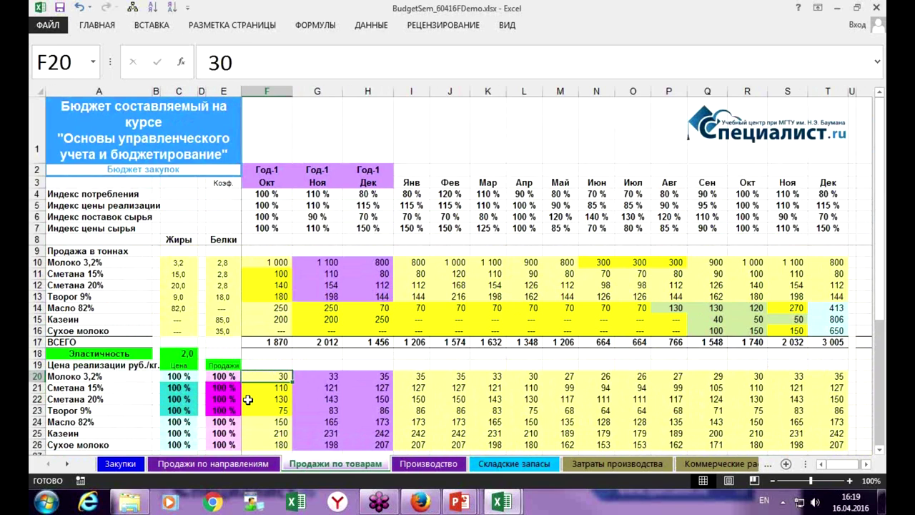
pyautogui.press('Down')
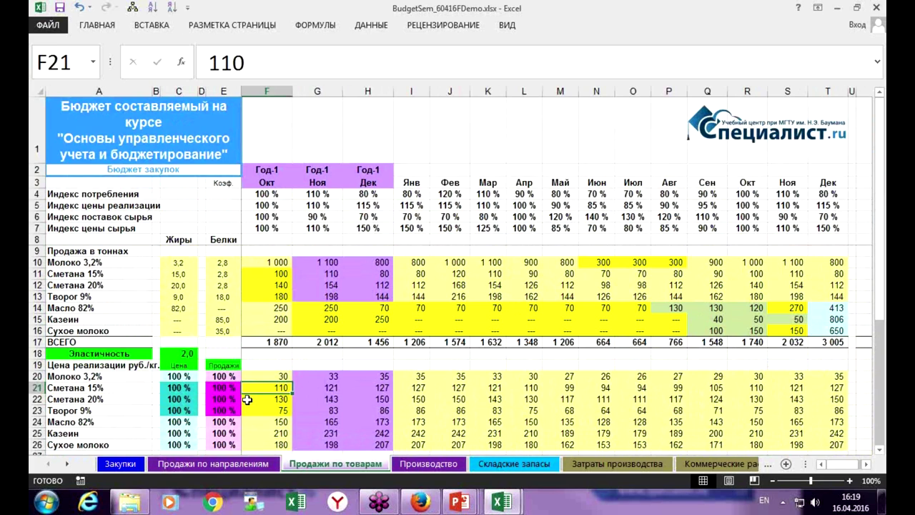
# Step: Review the monthly sales tonnage of Сметана 15%, Сметана 20% and Творог 9% in F11:T13 and the price in F21
pyautogui.moveTo(268, 274); pyautogui.dragTo(817, 296)
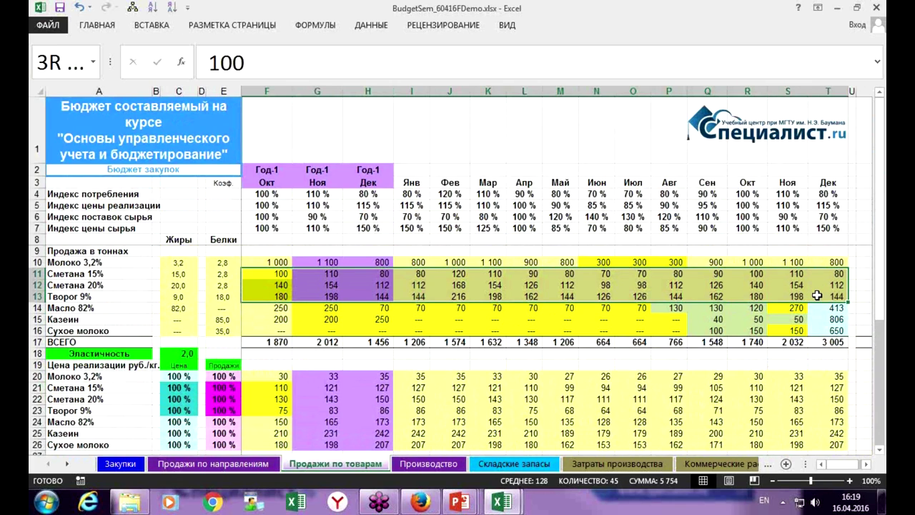
pyautogui.moveTo(817, 295); pyautogui.dragTo(821, 293)
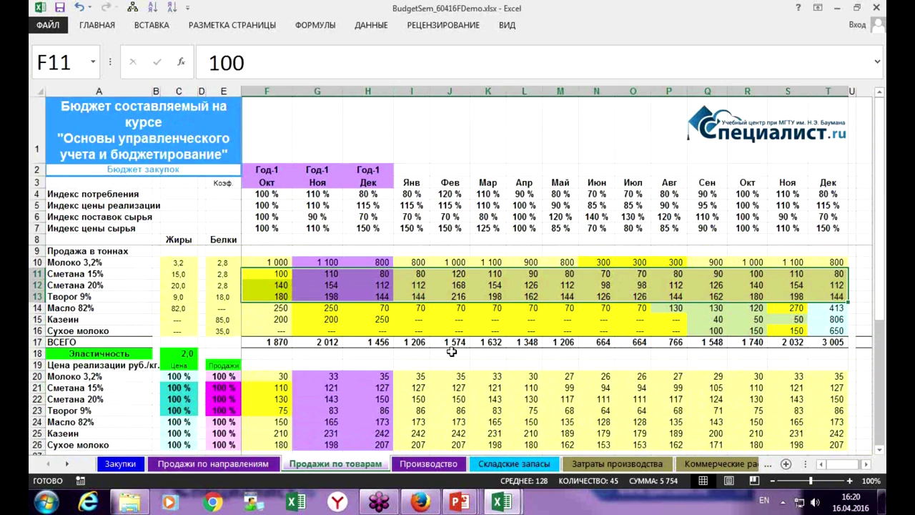
pyautogui.click(273, 390)
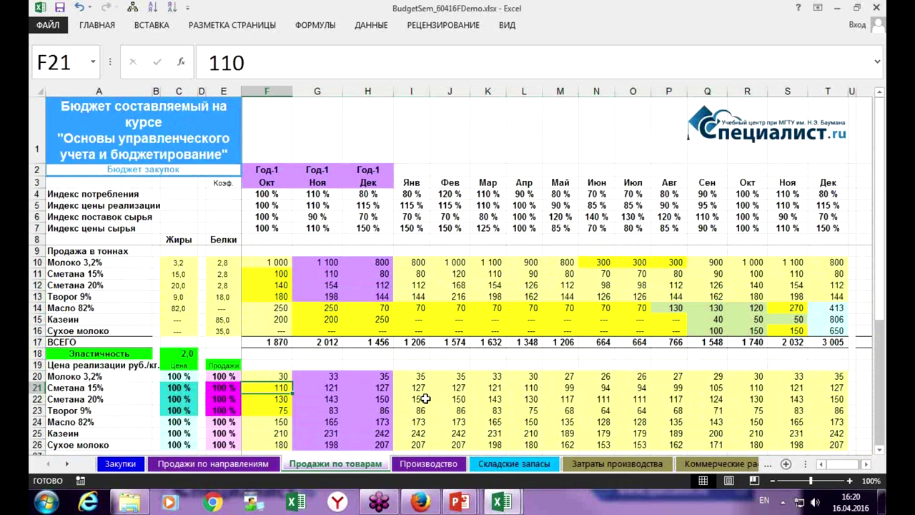
pyautogui.click(86, 186)
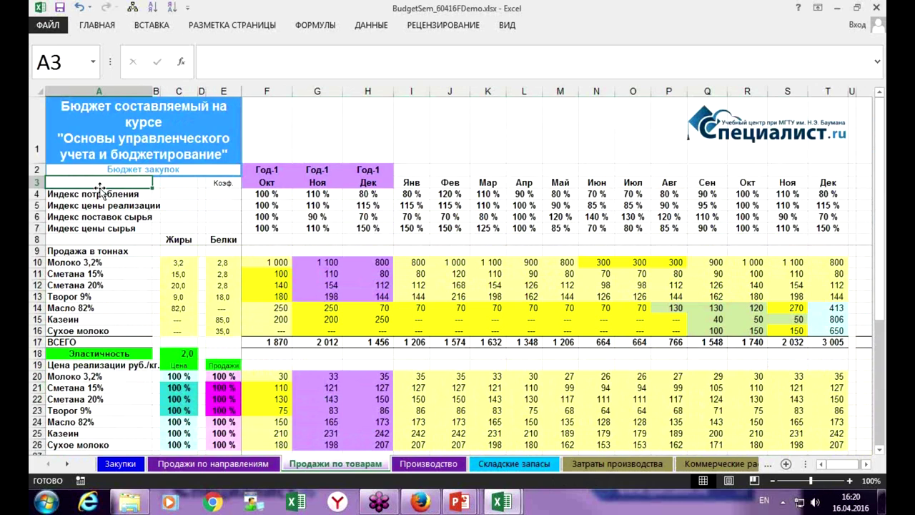
# Step: Link cell A3 of the product sales sheet to the annual profit in V92 of the Прибыли и убытки sheet
pyautogui.write('=')
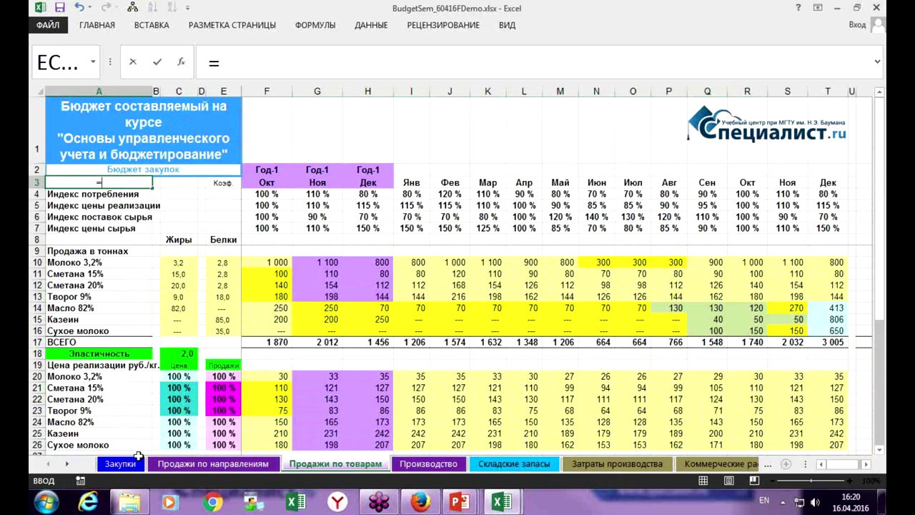
pyautogui.click(66, 464)
pyautogui.click(66, 464)
pyautogui.click(66, 464)
pyautogui.click(67, 464)
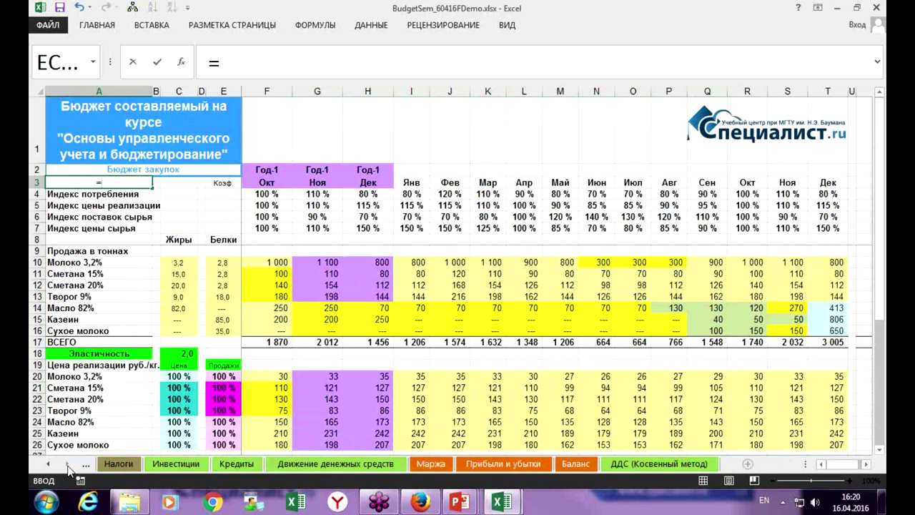
pyautogui.click(500, 463)
pyautogui.click(778, 323)
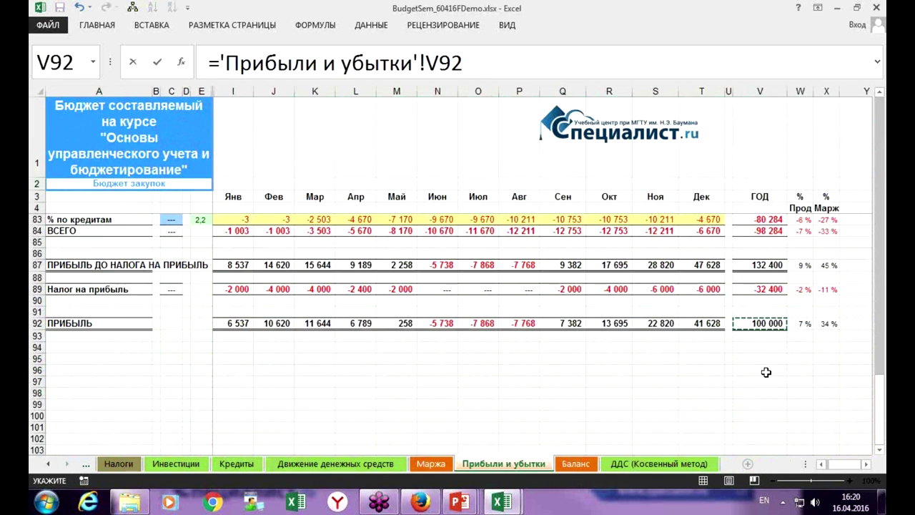
pyautogui.press('Return')
pyautogui.press('Up')
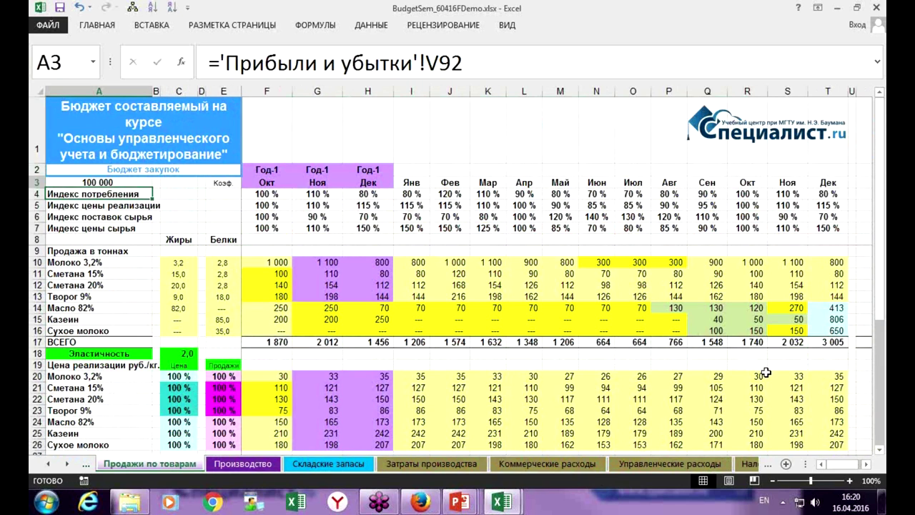
# Step: Fill the profit cell A3 with light green
pyautogui.click(97, 26)
pyautogui.click(203, 68)
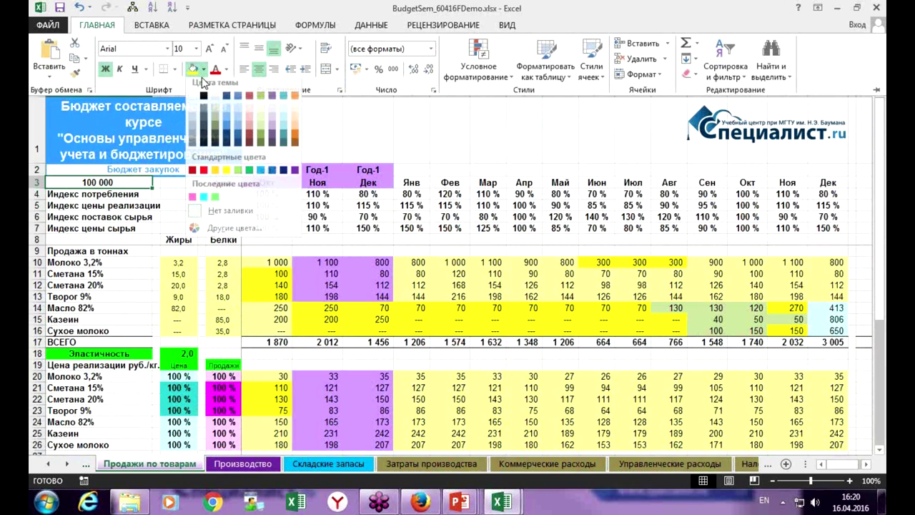
pyautogui.click(215, 200)
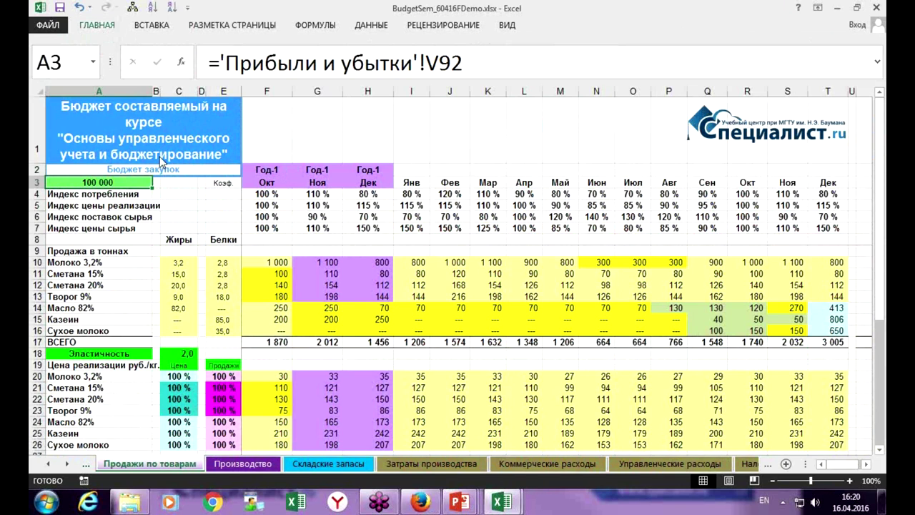
# Step: Fill the profit cell A3 with bright turquoise from the recent colors
pyautogui.click(105, 27)
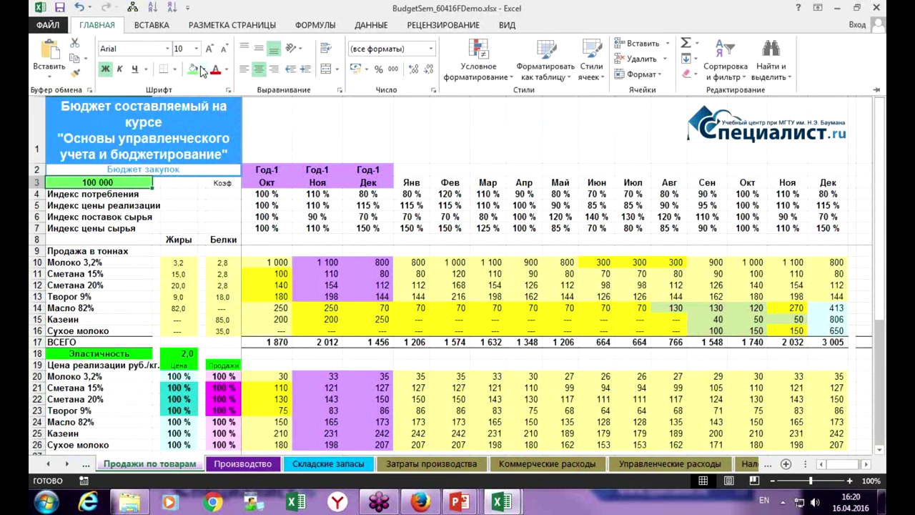
pyautogui.click(204, 69)
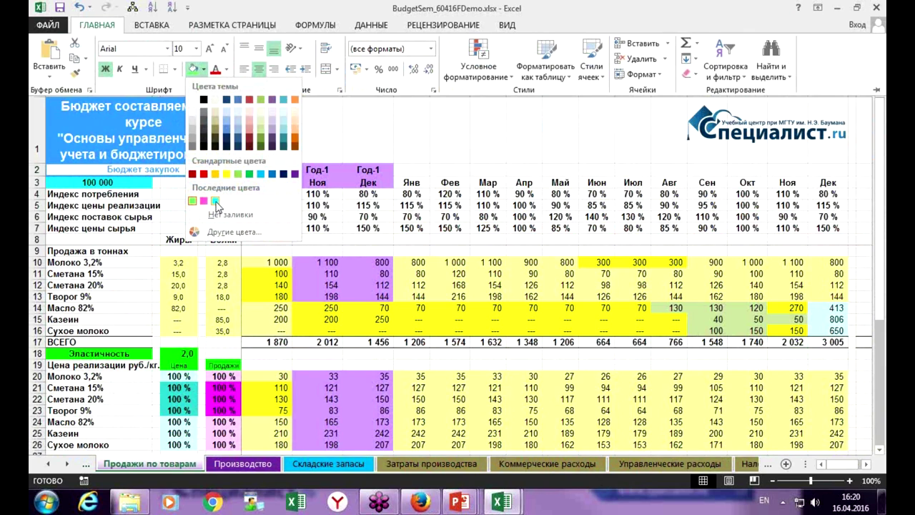
pyautogui.click(215, 201)
# Step: Set the October sale price of Сметана 15% in F21 to 120
pyautogui.click(105, 397)
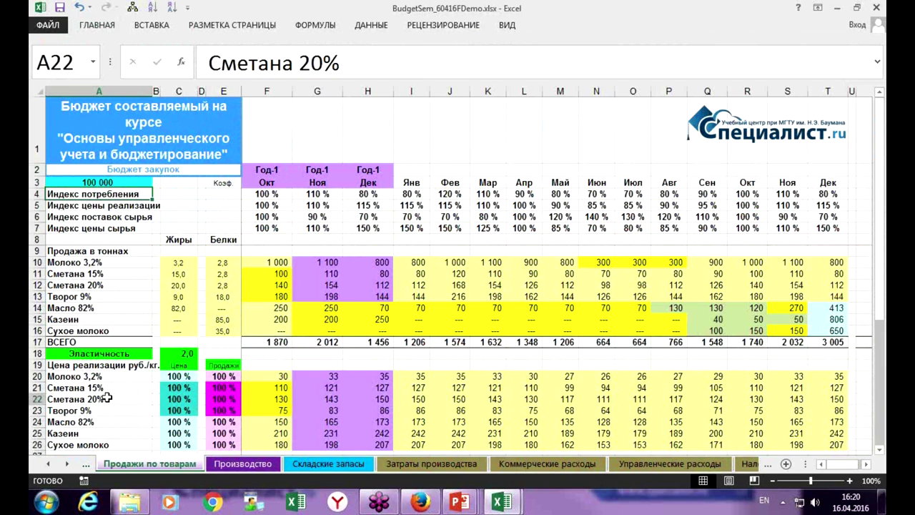
pyautogui.click(279, 388)
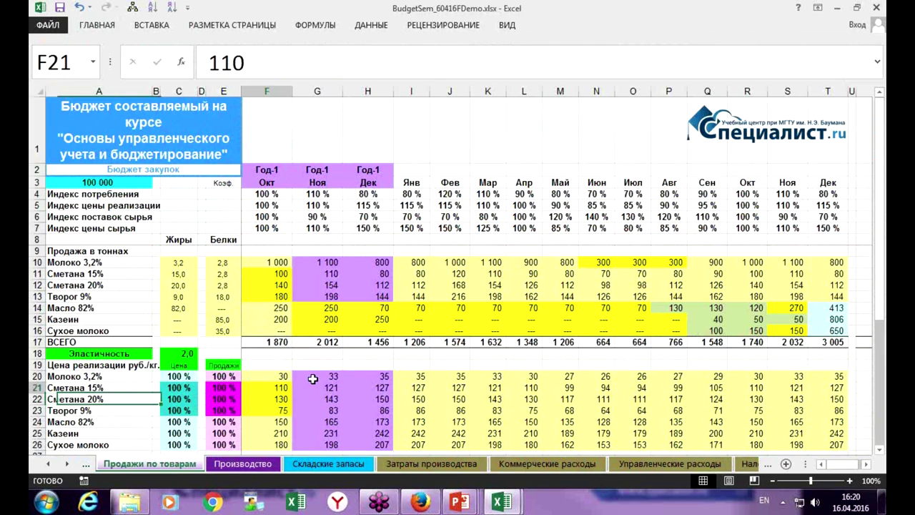
pyautogui.write('120')
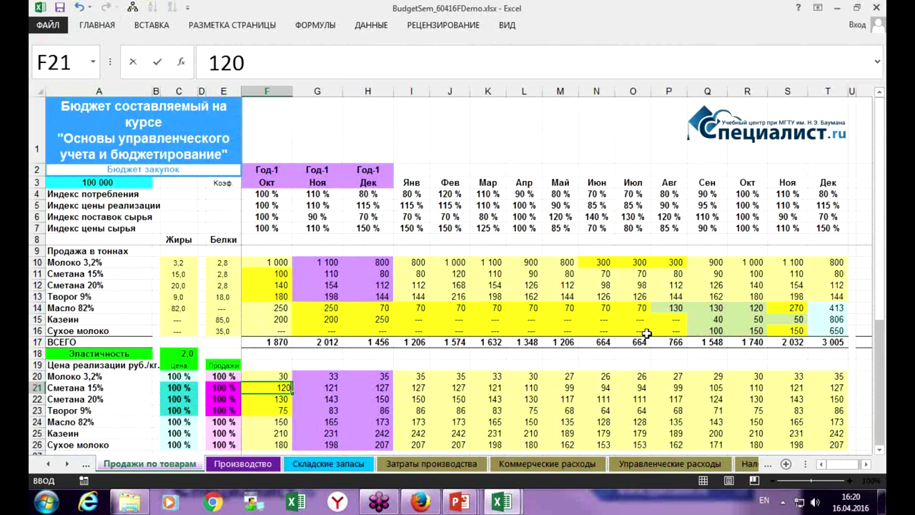
pyautogui.press('Return')
# Step: Set the October sales tonnage of Сметана 15% in F11 to 80
pyautogui.press('Up')
pyautogui.press('Up')
pyautogui.press('Up')
pyautogui.press('Up')
pyautogui.press('Up')
pyautogui.press('Up')
pyautogui.press('Up')
pyautogui.press('Up')
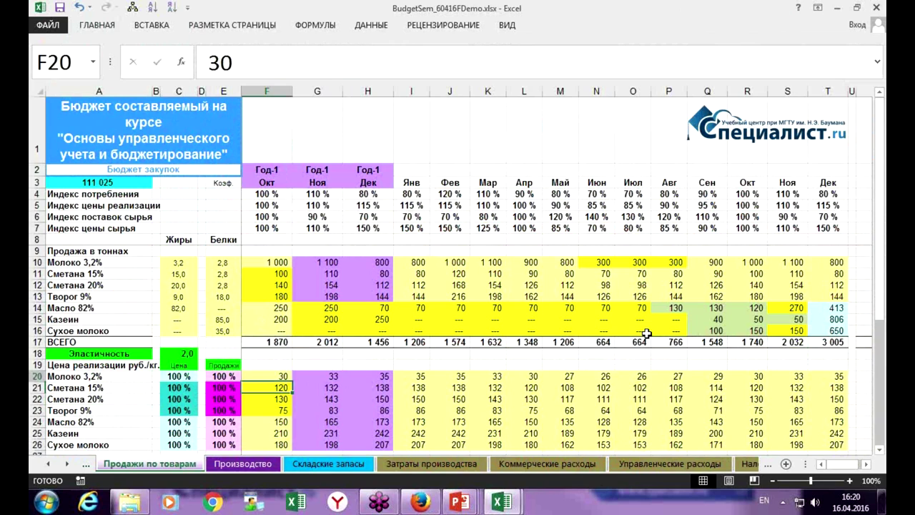
pyautogui.press('Up')
pyautogui.press('Up')
pyautogui.press('Up')
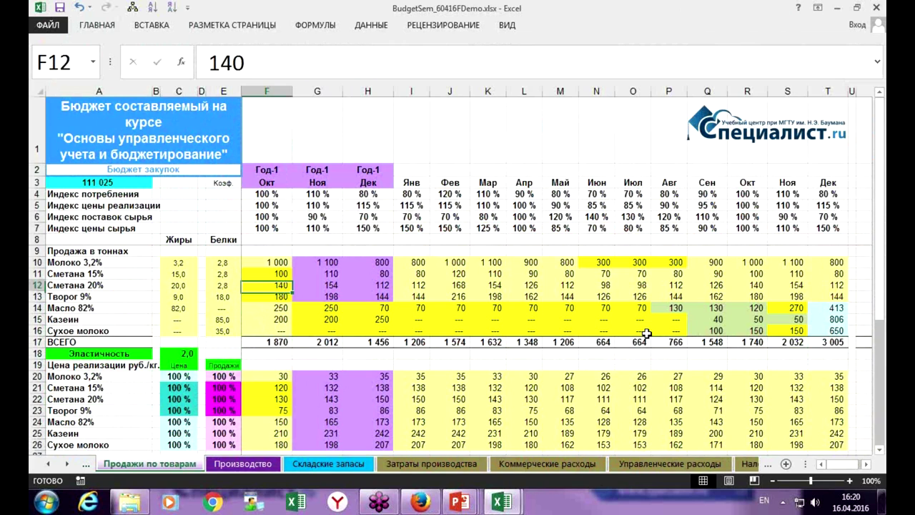
pyautogui.write('80')
pyautogui.press('Return')
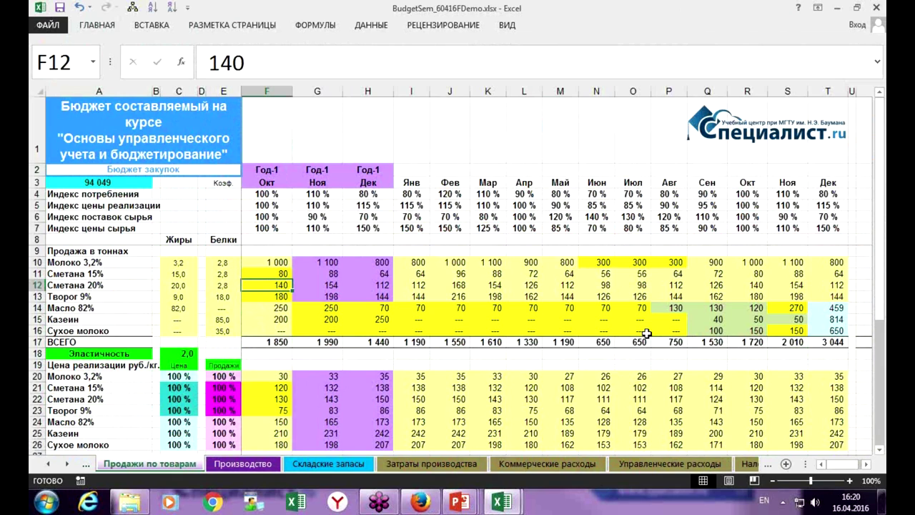
# Step: Undo the tonnage and price changes for Сметана 15% in F11 and F21
pyautogui.hotkey('ctrl', 'z')
pyautogui.press('Down')
pyautogui.press('Down')
pyautogui.press('Down')
pyautogui.press('Down')
pyautogui.press('Down')
pyautogui.press('Down')
pyautogui.press('Down')
pyautogui.press('Down')
pyautogui.press('Down')
pyautogui.press('Down')
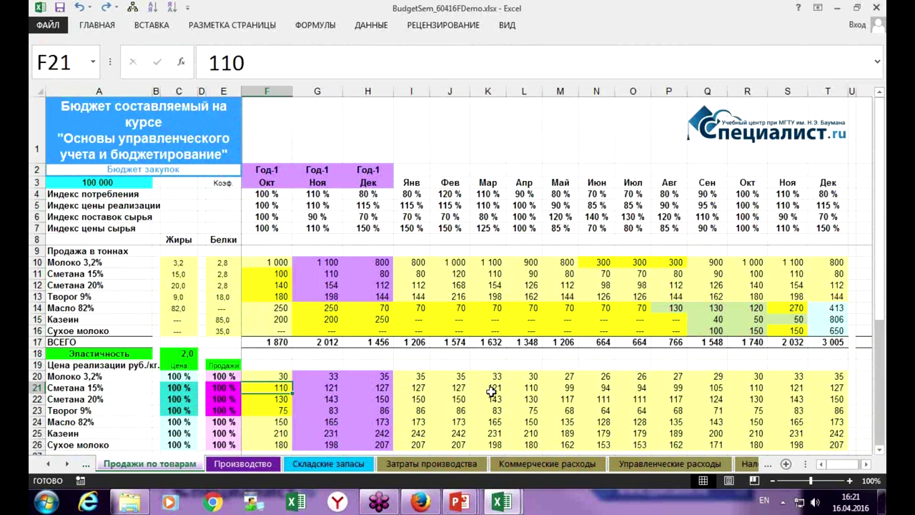
# Step: Turn the October price of Сметана 15% in F21 into the formula =110*C21, using its price coefficient
pyautogui.moveTo(106, 388); pyautogui.dragTo(106, 410)
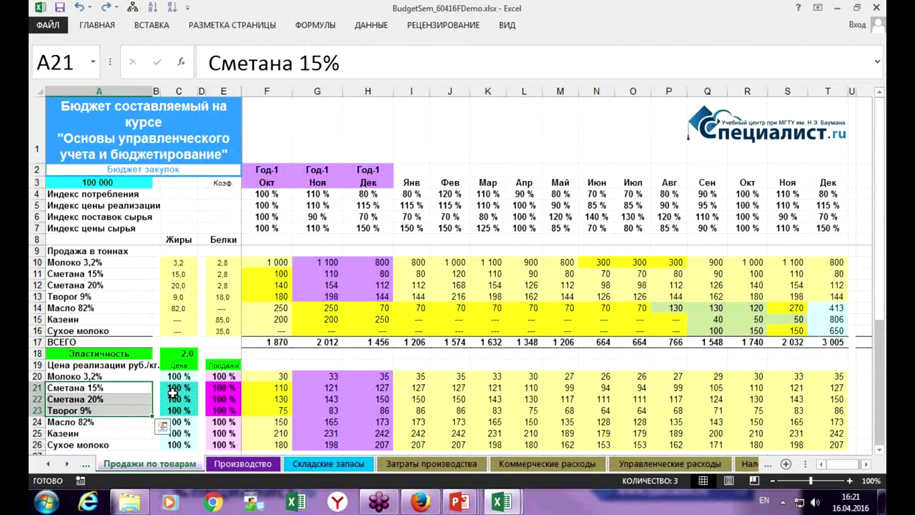
pyautogui.moveTo(274, 388); pyautogui.dragTo(273, 409)
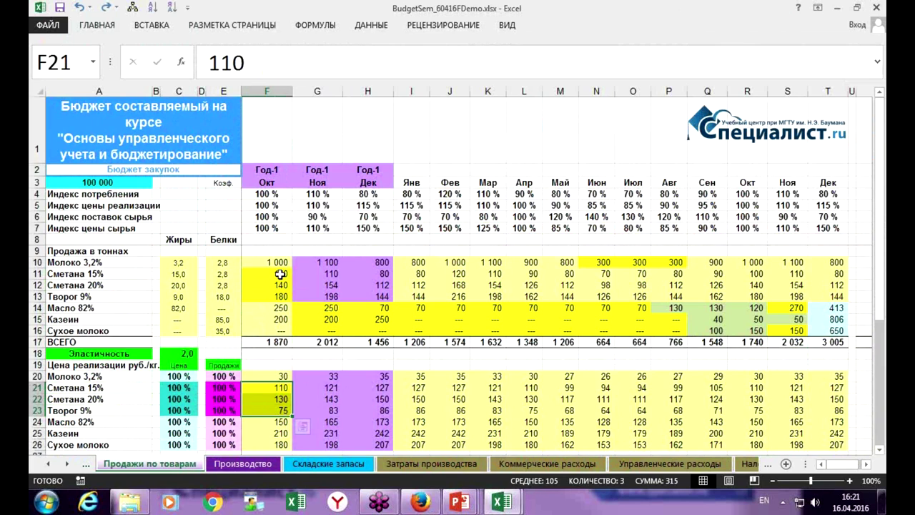
pyautogui.moveTo(280, 274); pyautogui.dragTo(281, 296)
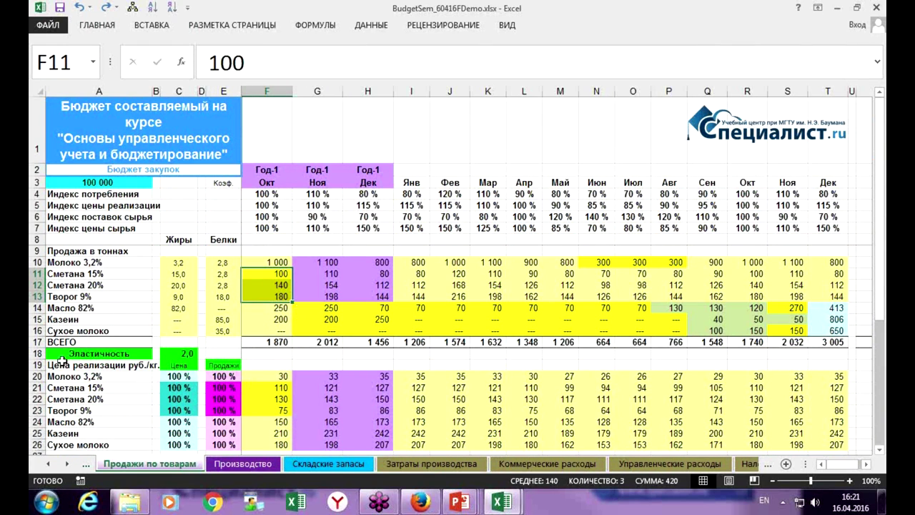
pyautogui.click(80, 387)
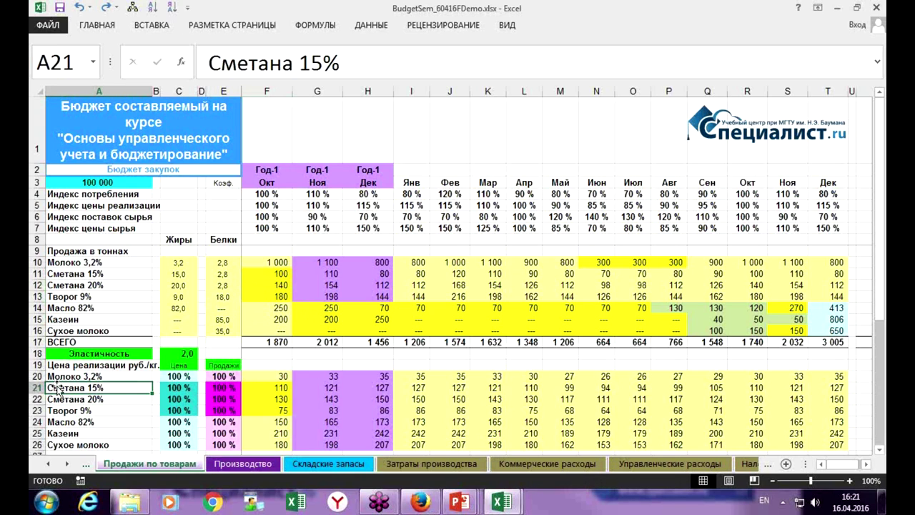
pyautogui.click(272, 388)
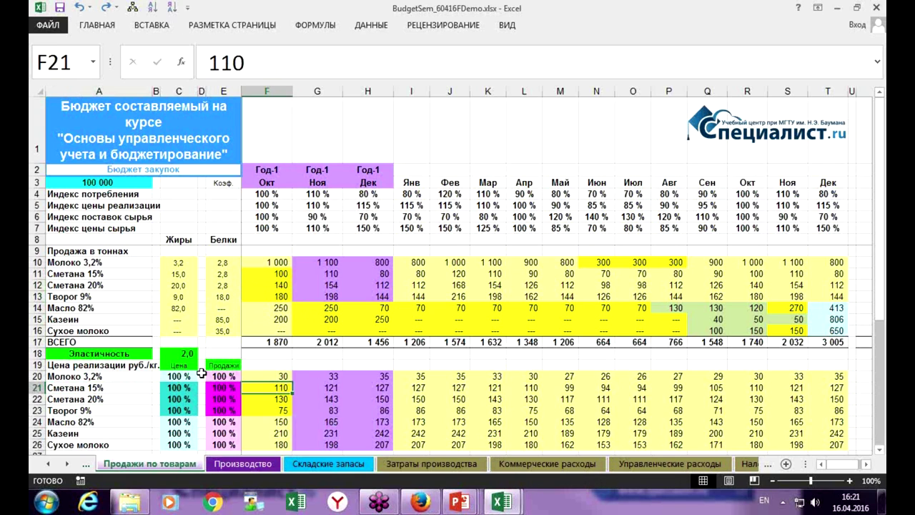
pyautogui.click(209, 58)
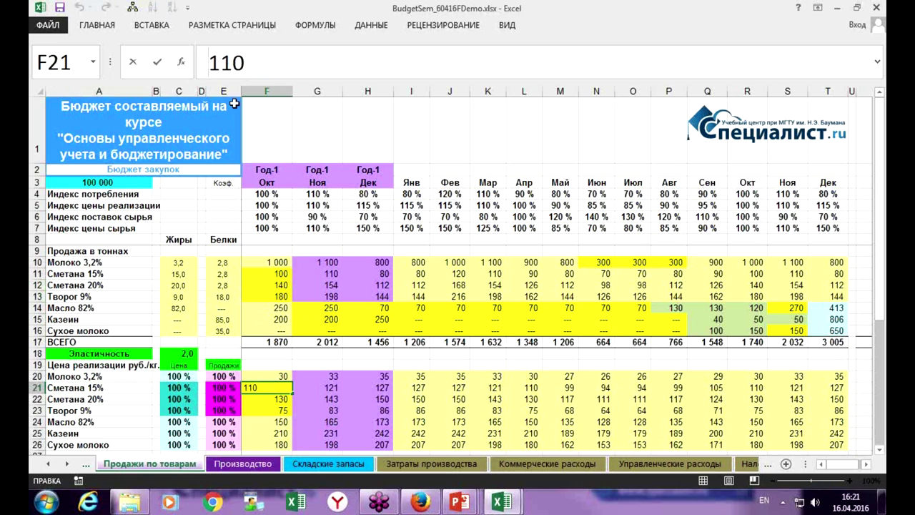
pyautogui.write('=')
pyautogui.click(294, 61)
pyautogui.write('*')
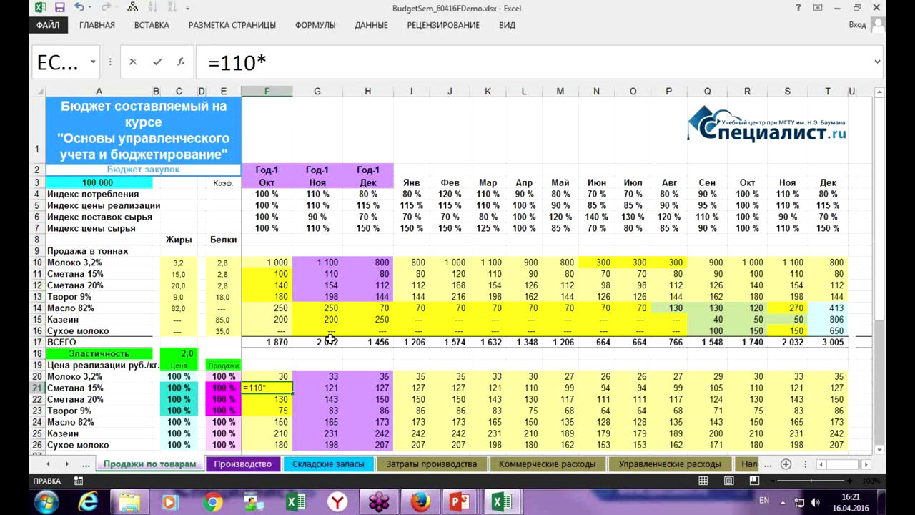
pyautogui.click(175, 388)
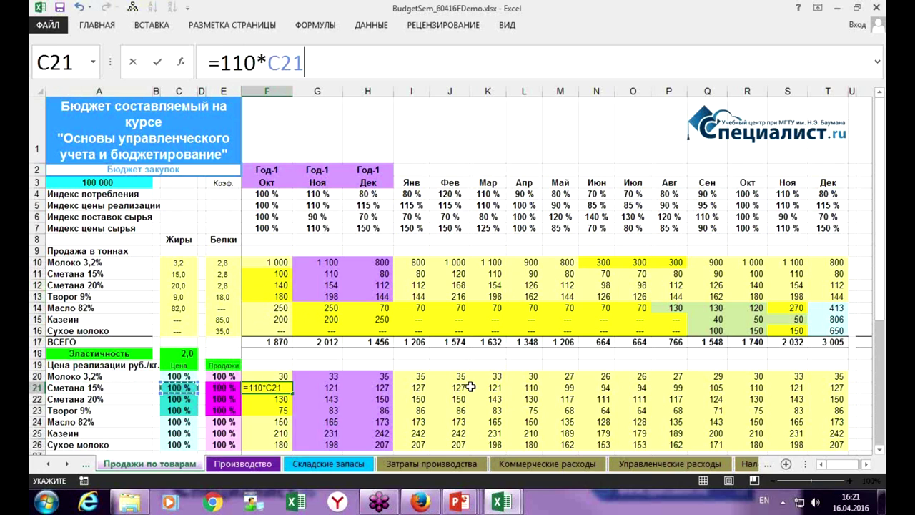
pyautogui.press('Return')
# Step: Turn the October price of Сметана 20% in F22 into the formula =130*C22
pyautogui.click(201, 64)
pyautogui.write('=')
pyautogui.click(297, 60)
pyautogui.write('*')
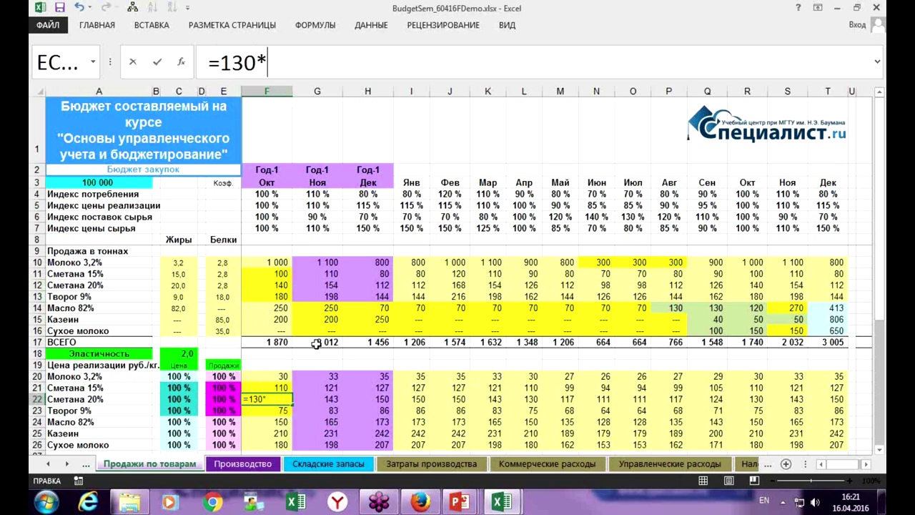
pyautogui.click(180, 402)
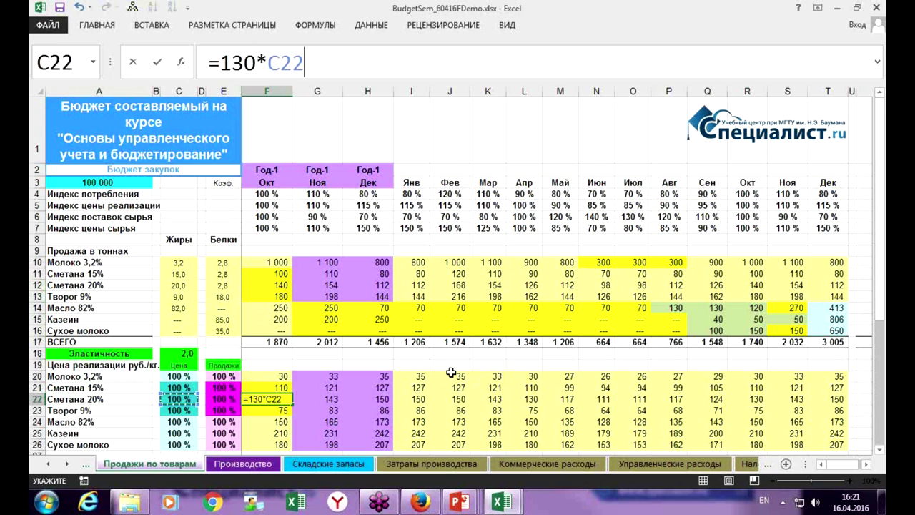
pyautogui.press('Return')
# Step: Turn the October price of Творог 9% in F23 into the formula =75*C23
pyautogui.click(234, 63)
pyautogui.press('Home')
pyautogui.write('=')
pyautogui.press('End')
pyautogui.write('*')
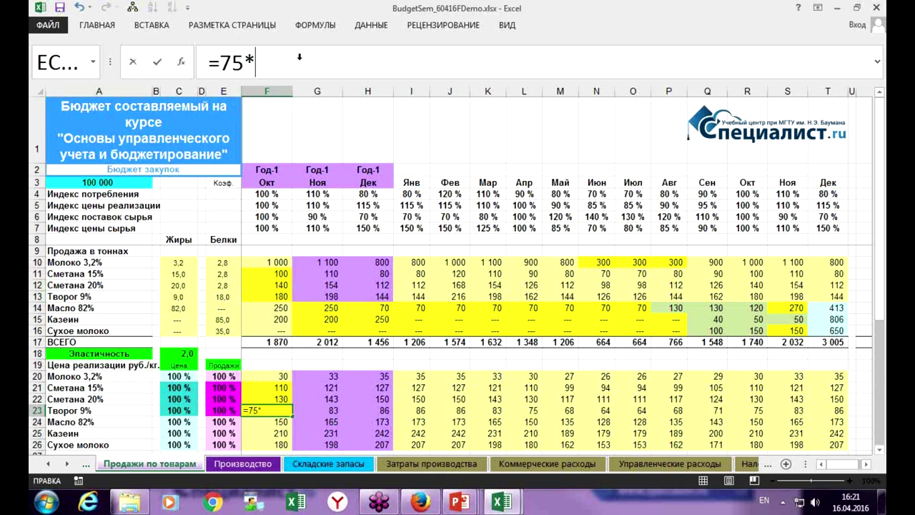
pyautogui.click(182, 410)
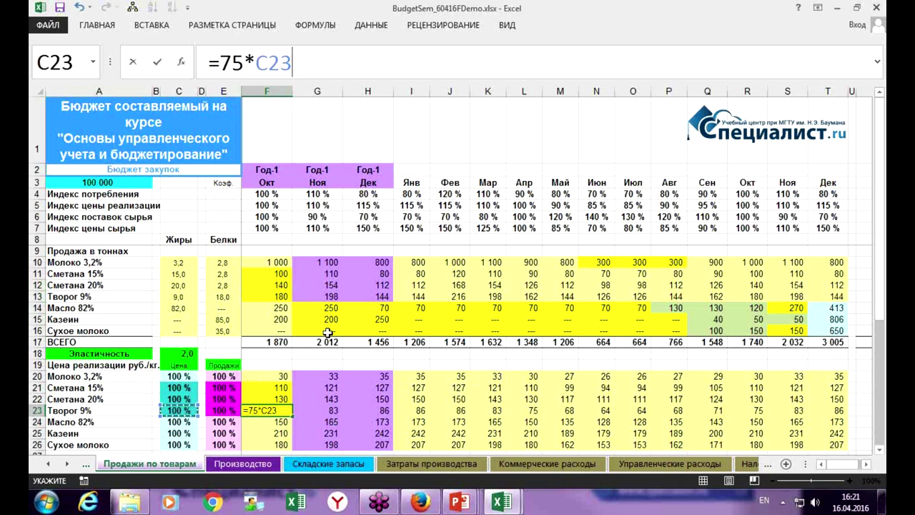
pyautogui.press('Return')
# Step: Turn the October tonnage of Сметана 15% in F11 into the formula =100*E21, using its sales coefficient
pyautogui.press('Up')
pyautogui.press('Up')
pyautogui.press('Up')
pyautogui.press('Up')
pyautogui.press('Up')
pyautogui.press('Up')
pyautogui.press('Up')
pyautogui.press('Up')
pyautogui.press('Up')
pyautogui.press('Up')
pyautogui.press('Up')
pyautogui.press('Up')
pyautogui.press('Up')
pyautogui.press('Up')
pyautogui.press('Down')
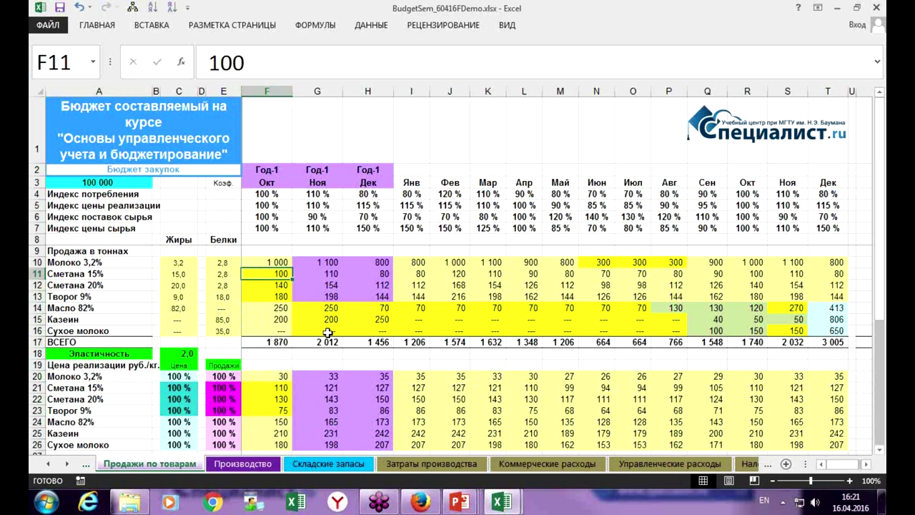
pyautogui.click(200, 55)
pyautogui.write('=')
pyautogui.press('End')
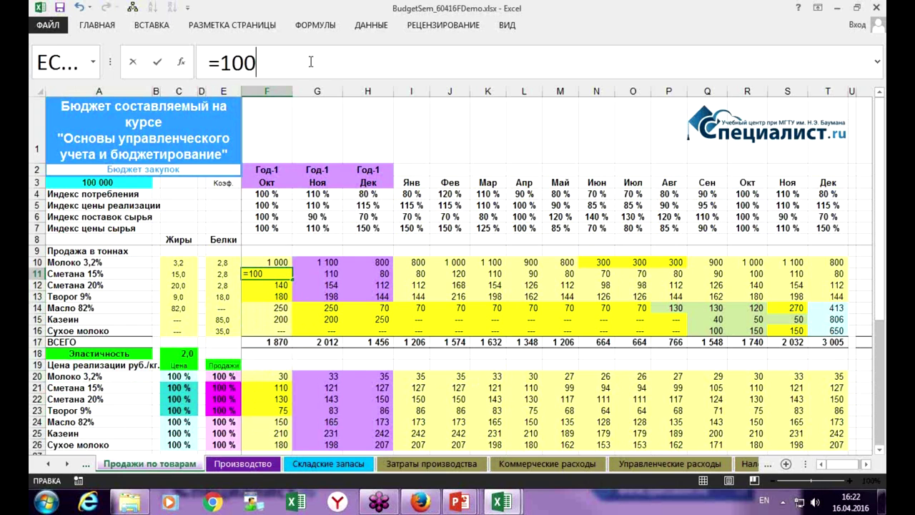
pyautogui.write('*')
pyautogui.click(229, 387)
pyautogui.press('Return')
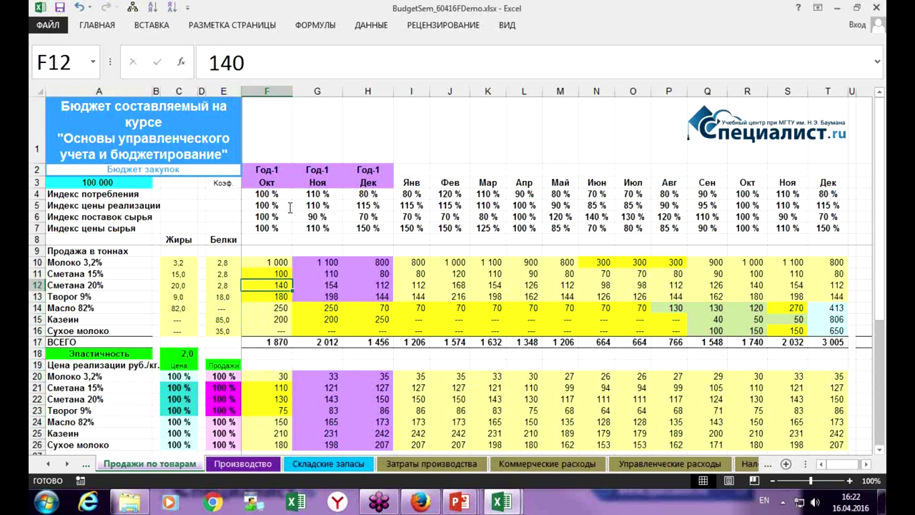
# Step: Make the October tonnage of Сметана 20% in F12 equal 140 multiplied by its sales coefficient in E22
pyautogui.click(211, 63)
pyautogui.write('=140')
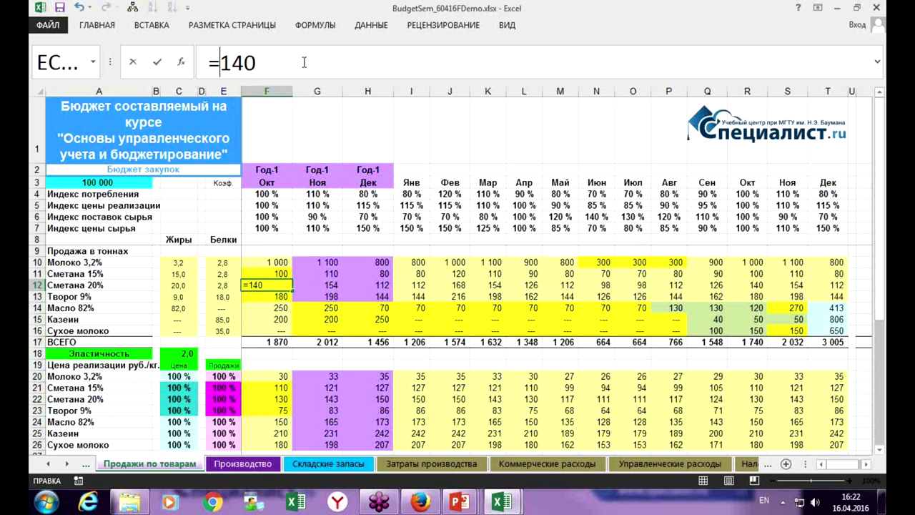
pyautogui.write('*')
pyautogui.press('Return')
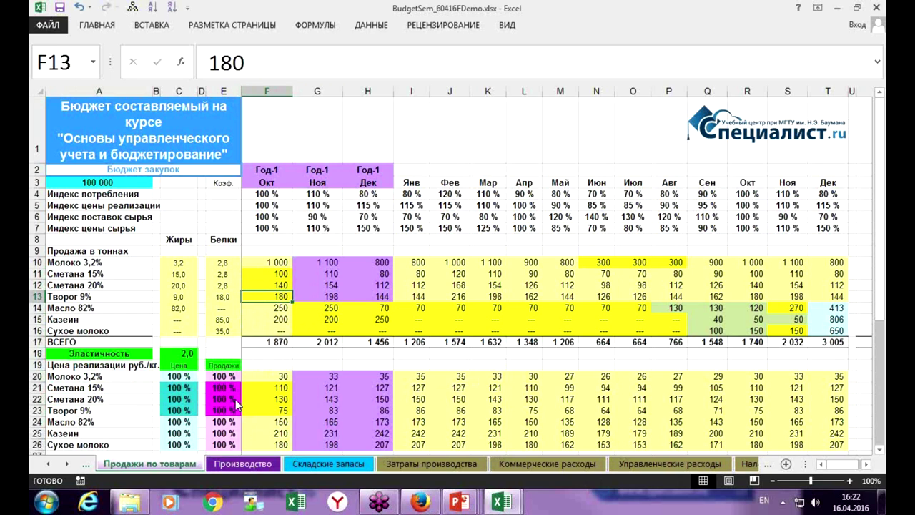
# Step: Turn the October tonnage of Творог 9% in F13 into the formula =180*E23
pyautogui.click(203, 64)
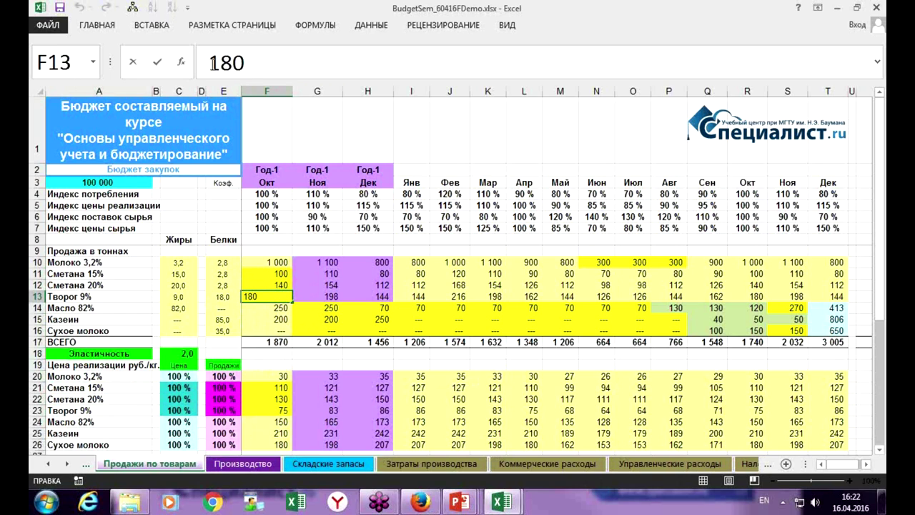
pyautogui.write('=')
pyautogui.press('End')
pyautogui.write('*')
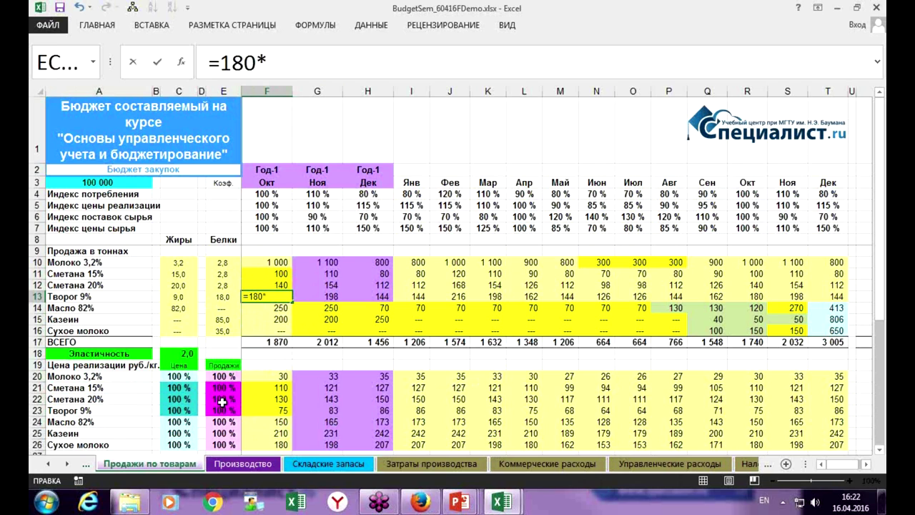
pyautogui.click(224, 411)
pyautogui.press('Return')
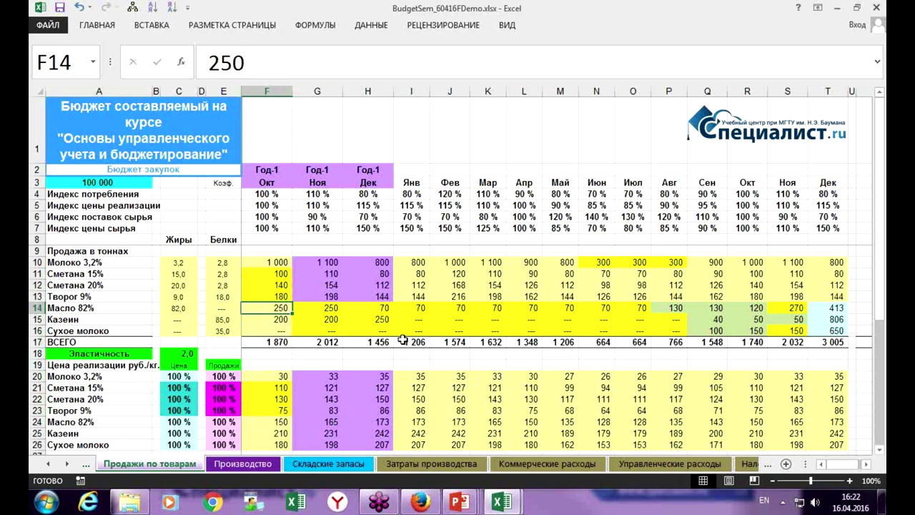
# Step: Set the price coefficient of Сметана 15% in C21 to 105% and inspect its October price formula in F21
pyautogui.press('Down')
pyautogui.press('Down')
pyautogui.press('Down')
pyautogui.press('Down')
pyautogui.press('Down')
pyautogui.press('Down')
pyautogui.press('Down')
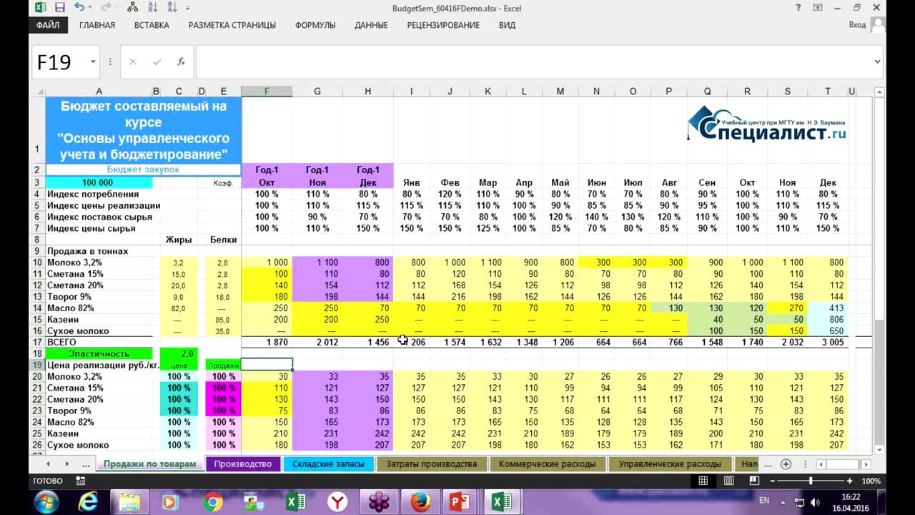
pyautogui.press('Left')
pyautogui.press('Left')
pyautogui.press('Left')
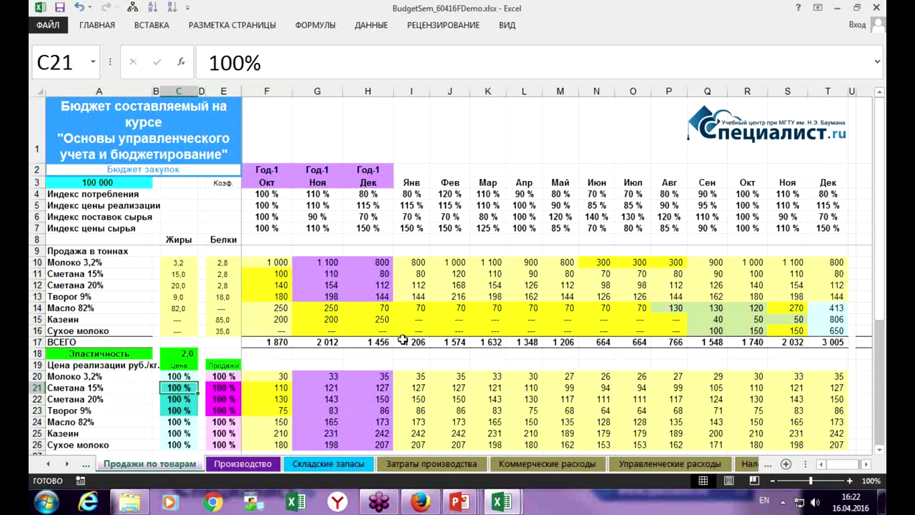
pyautogui.write('105')
pyautogui.press('Return')
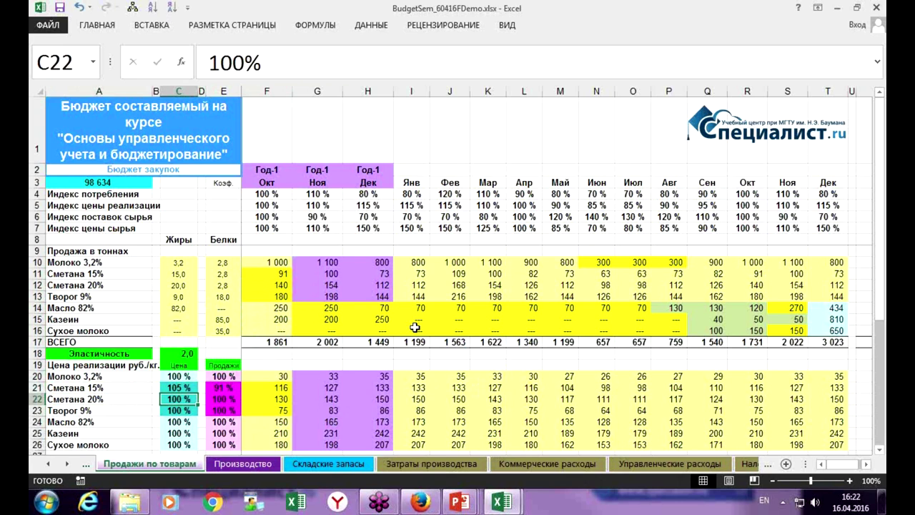
pyautogui.click(278, 386)
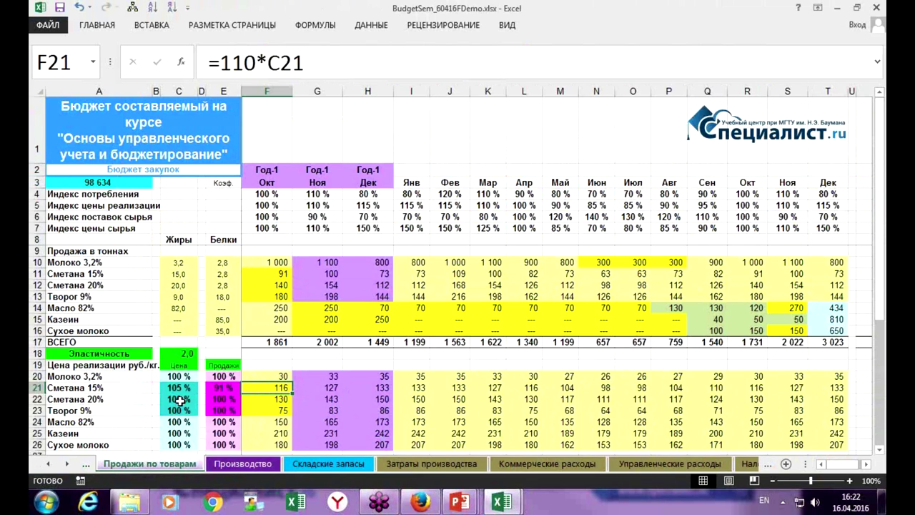
# Step: Test the price coefficient of Сметана 15% in C21 at 90%, 70% and 60%
pyautogui.click(178, 388)
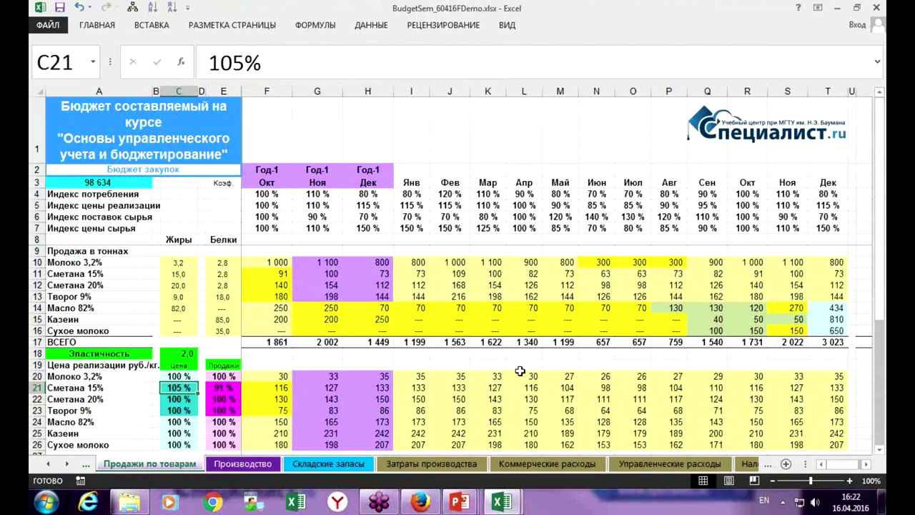
pyautogui.write('90')
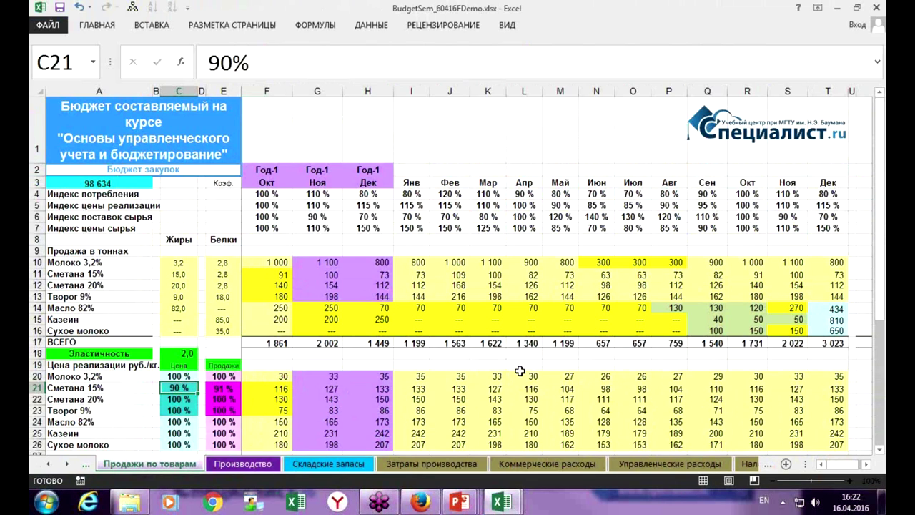
pyautogui.press('Return')
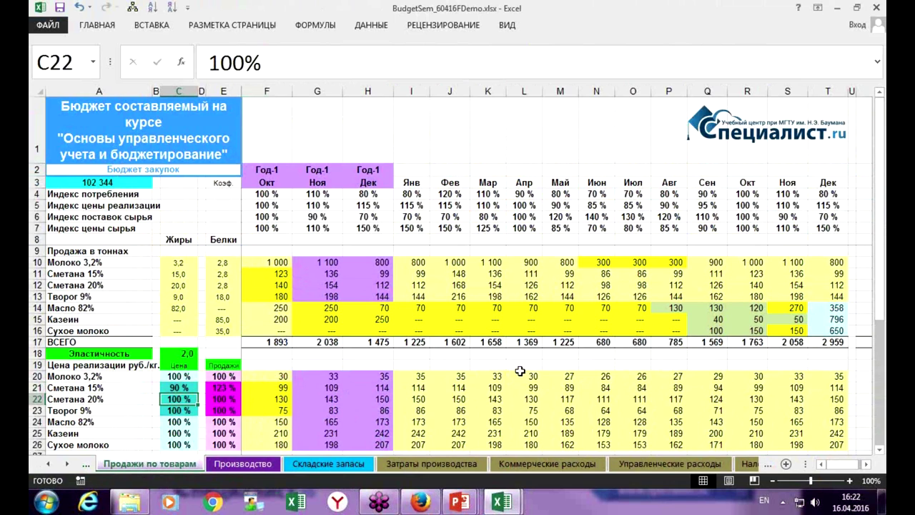
pyautogui.press('Up')
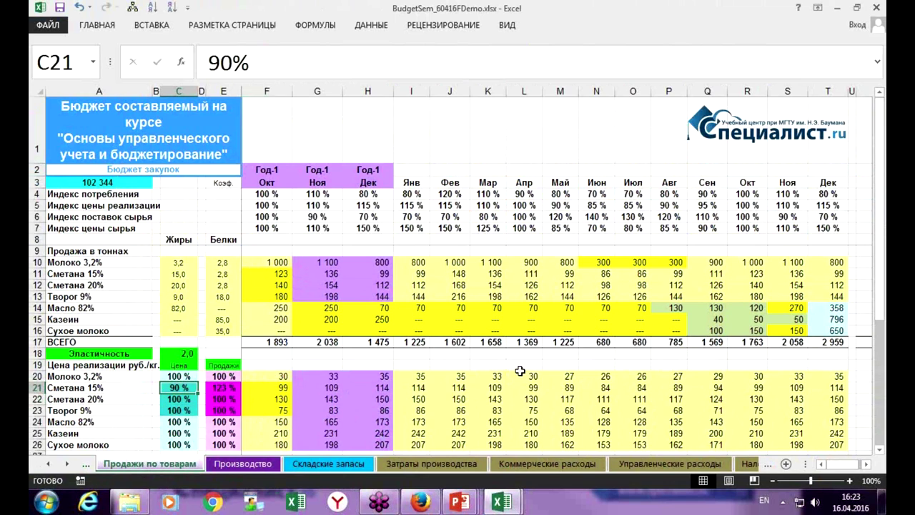
pyautogui.write('70')
pyautogui.press('Return')
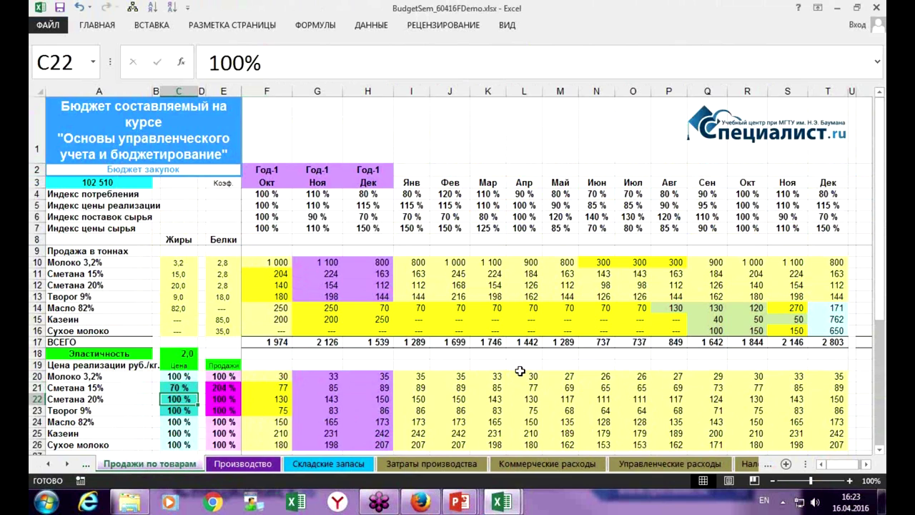
pyautogui.press('Up')
pyautogui.write('60')
pyautogui.press('Return')
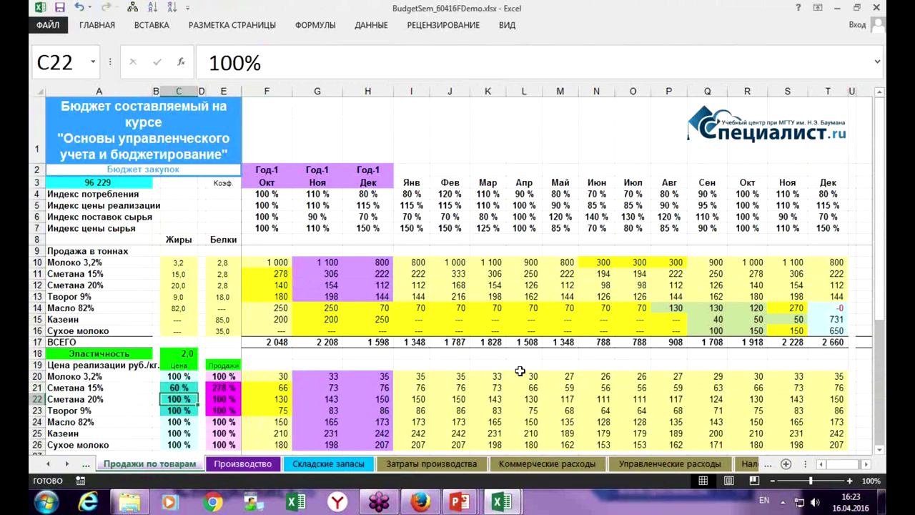
# Step: Reset the price coefficient of Сметана 15% in C21 to 100%
pyautogui.press('Up')
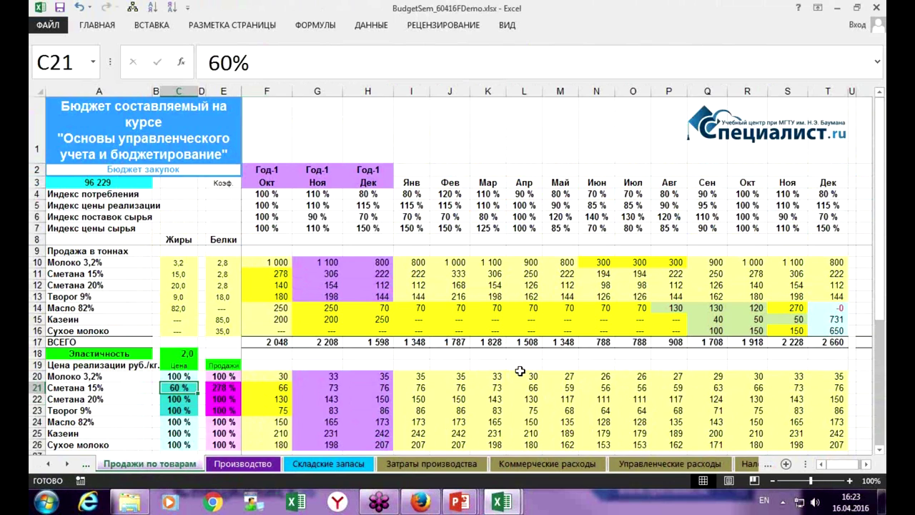
pyautogui.press('Down')
pyautogui.press('Up')
pyautogui.write('100')
pyautogui.press('Return')
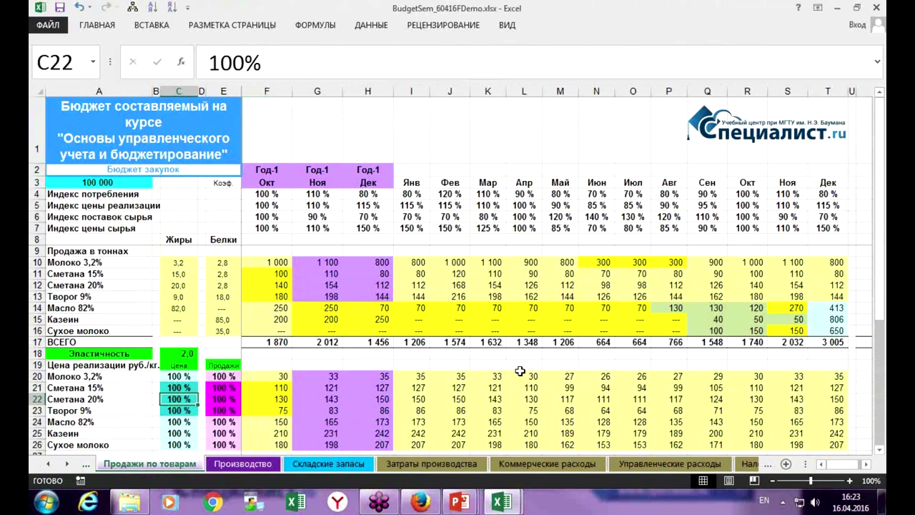
# Step: Test the price coefficient of Сметана 20% in C22 at 80%, and restore it to 100%
pyautogui.write('80')
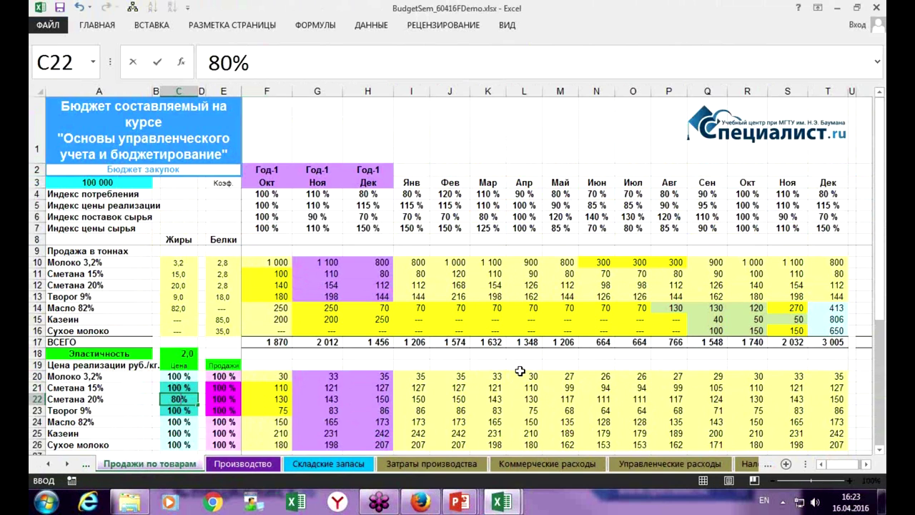
pyautogui.press('Return')
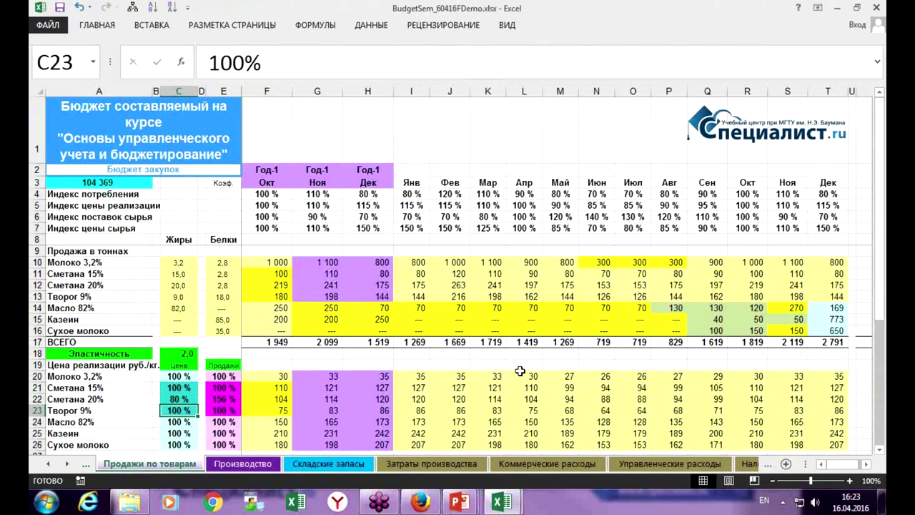
pyautogui.press('Up')
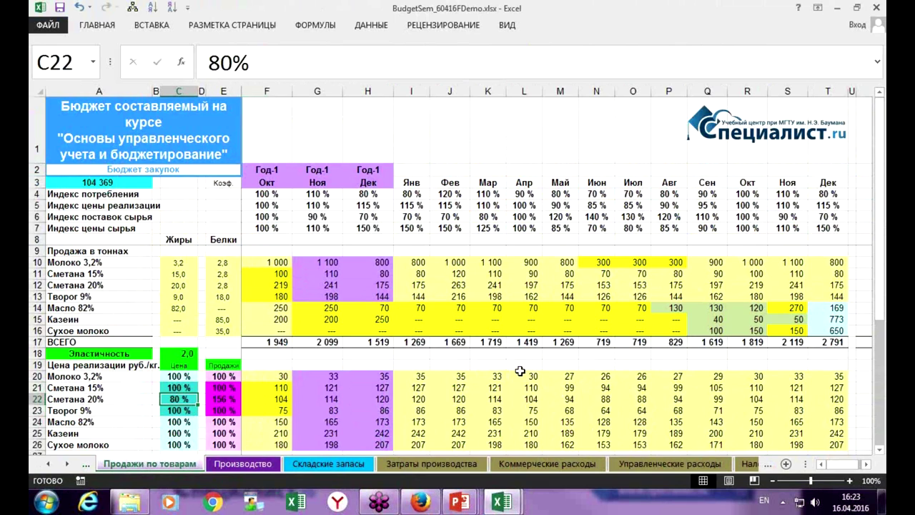
pyautogui.write('100')
pyautogui.press('Return')
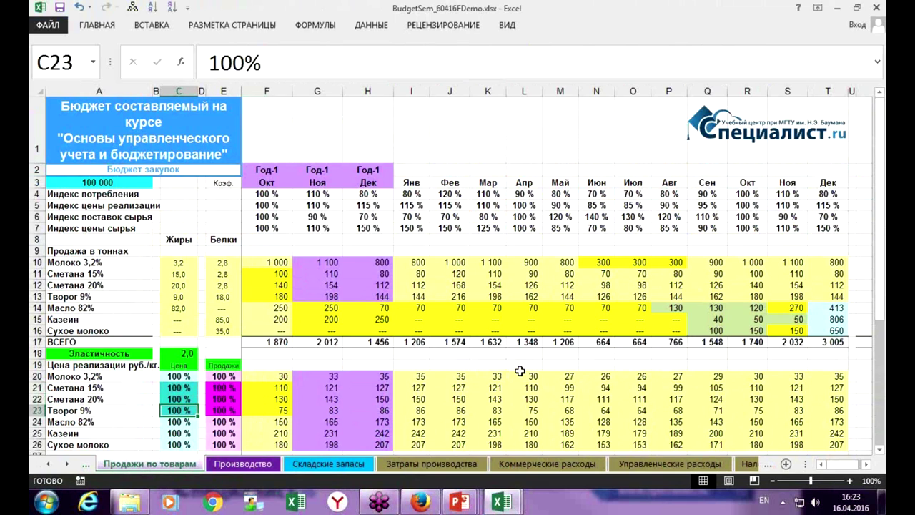
# Step: Test the price coefficient of Творог 9% in C23 at 80%, and restore it to 100%
pyautogui.write('80')
pyautogui.press('Return')
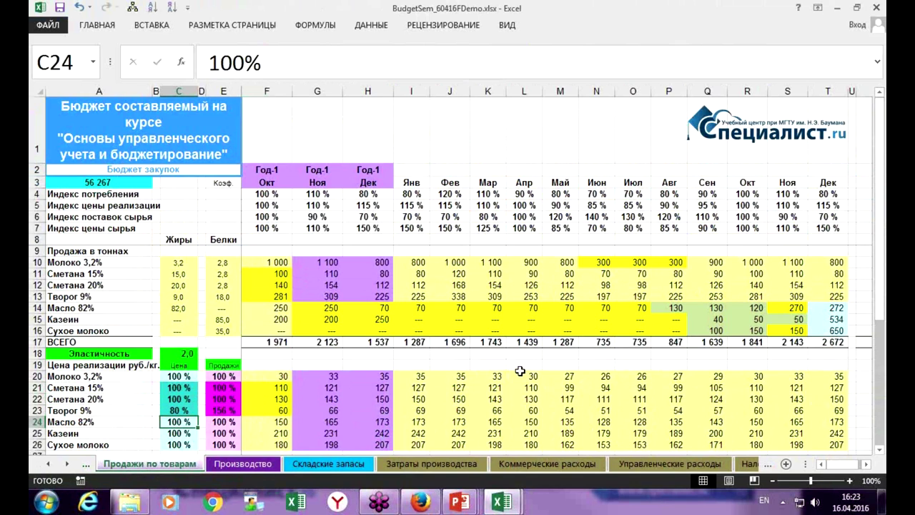
pyautogui.press('Up')
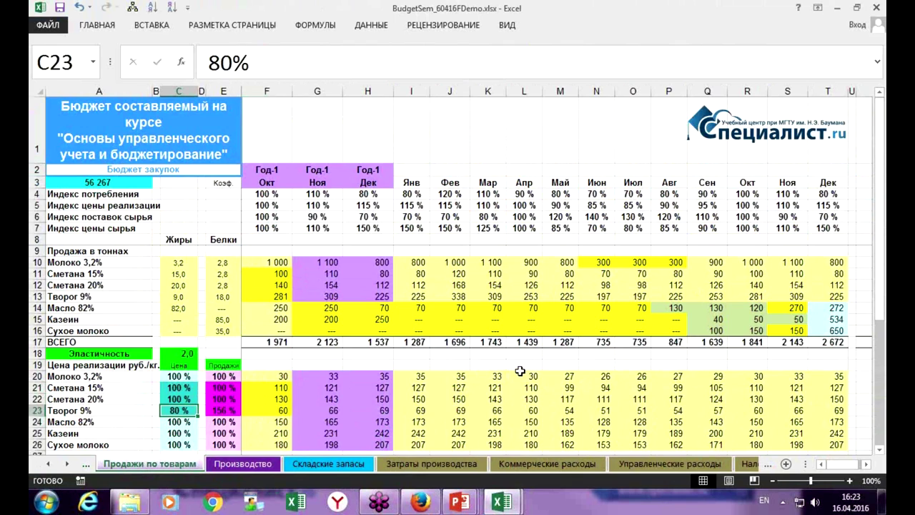
pyautogui.write('100')
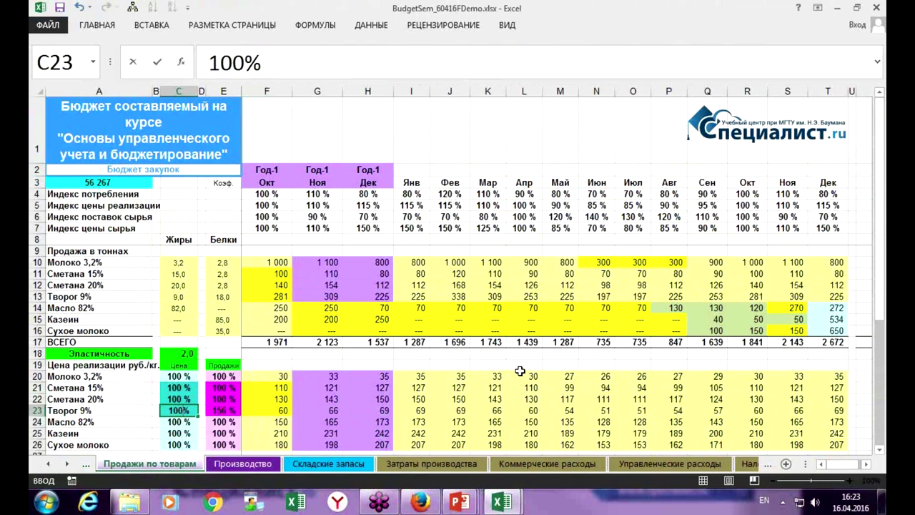
pyautogui.press('Return')
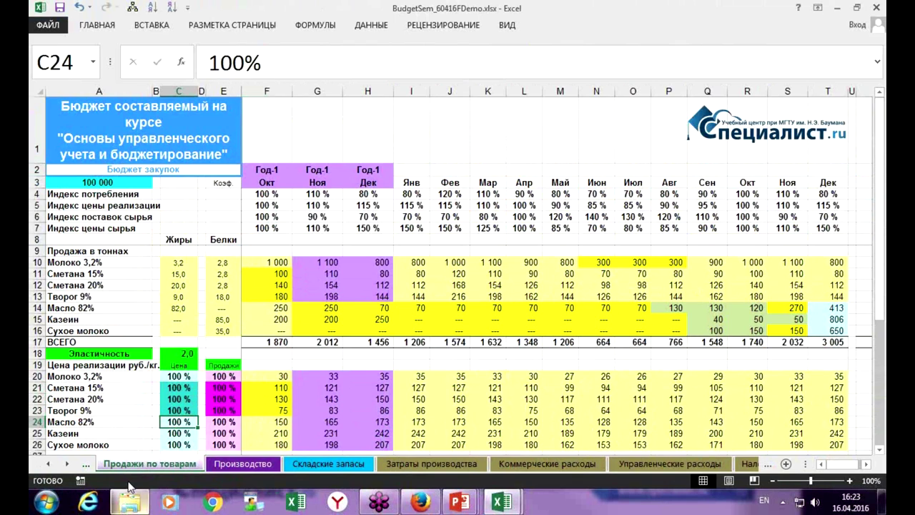
# Step: Select the price coefficients of Сметана 15%, Сметана 20% and Творог 9% in C21:C23
pyautogui.click(175, 387)
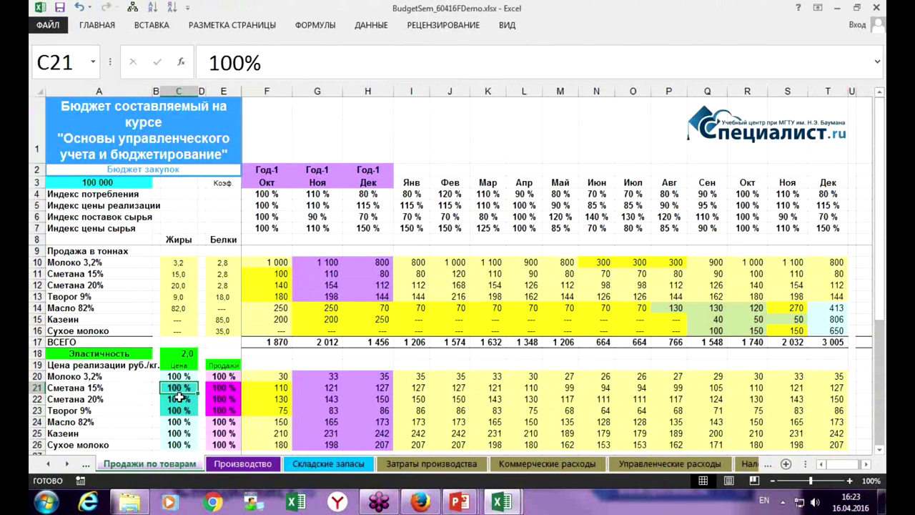
pyautogui.click(181, 401)
pyautogui.click(183, 410)
pyautogui.moveTo(179, 387); pyautogui.dragTo(181, 409)
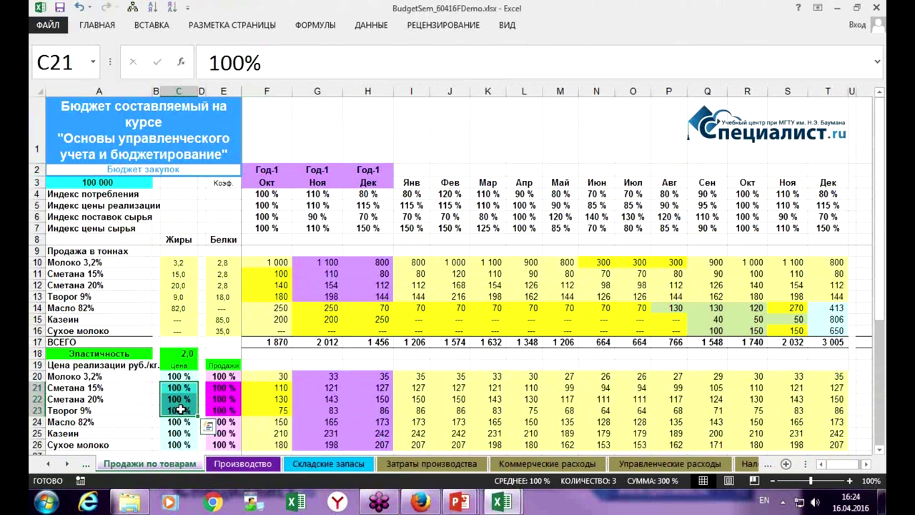
# Step: Insert a new blank worksheet in front of the Продажи по товарам sheet
pyautogui.rightClick(152, 466)
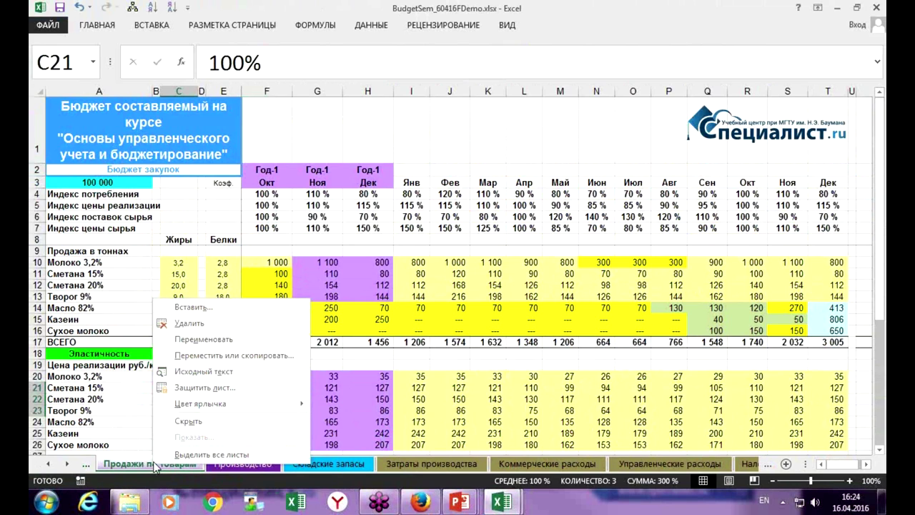
pyautogui.click(206, 317)
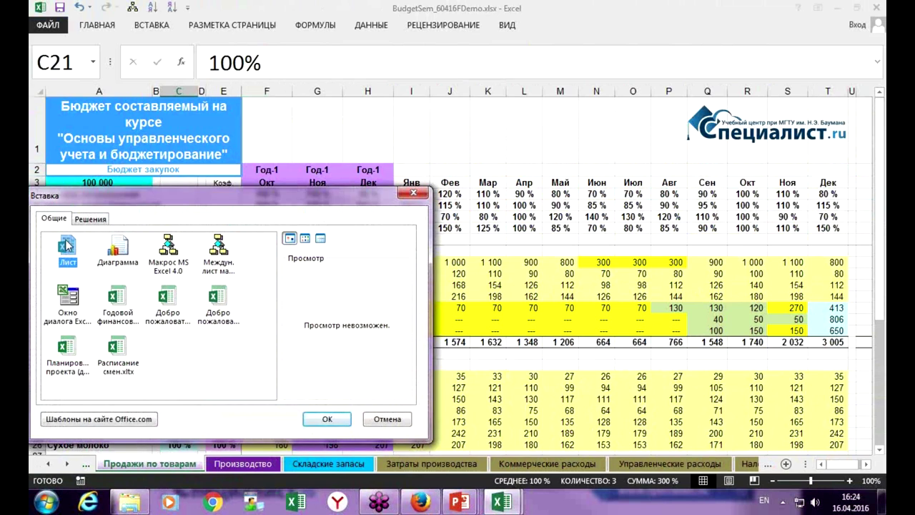
pyautogui.doubleClick(66, 246)
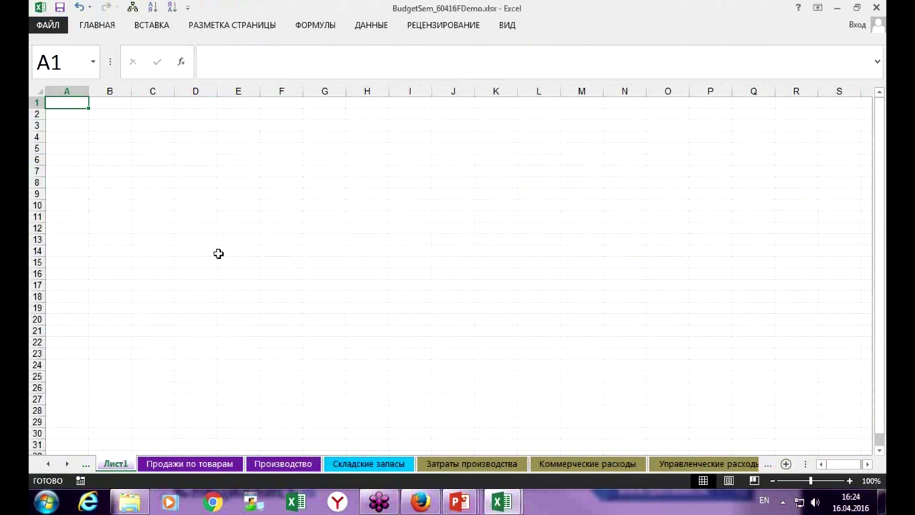
# Step: Format all cells of the new sheet as numbers with zero decimals, a thousands separator and red negatives with a minus sign
pyautogui.click(47, 93)
pyautogui.rightClick(98, 157)
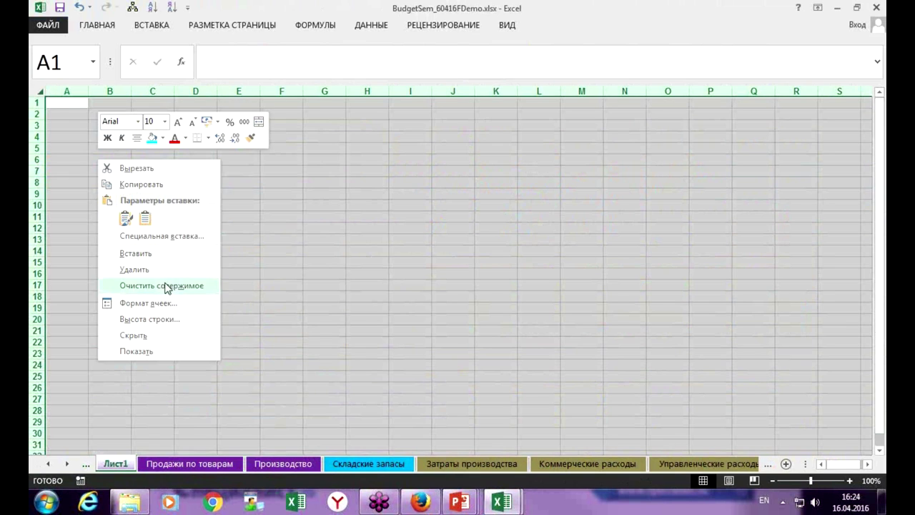
pyautogui.click(163, 301)
pyautogui.click(83, 205)
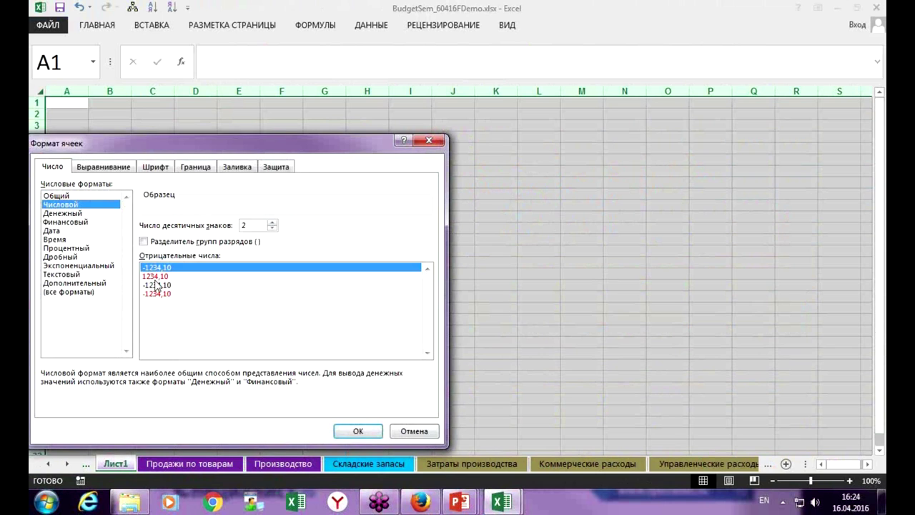
pyautogui.click(163, 294)
pyautogui.click(143, 242)
pyautogui.click(272, 228)
pyautogui.click(272, 228)
pyautogui.click(356, 431)
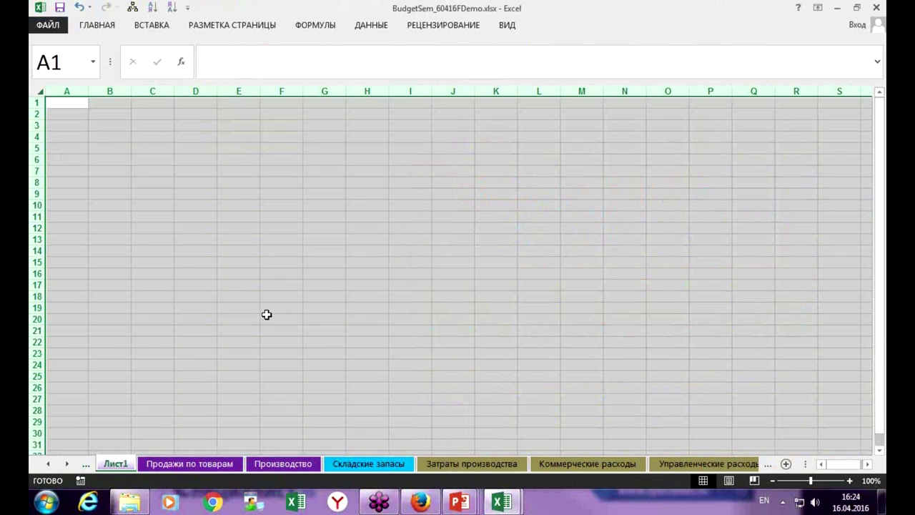
pyautogui.click(266, 315)
# Step: Rename the new sheet Лист1 as Анализ
pyautogui.moveTo(121, 465); pyautogui.dragTo(123, 467)
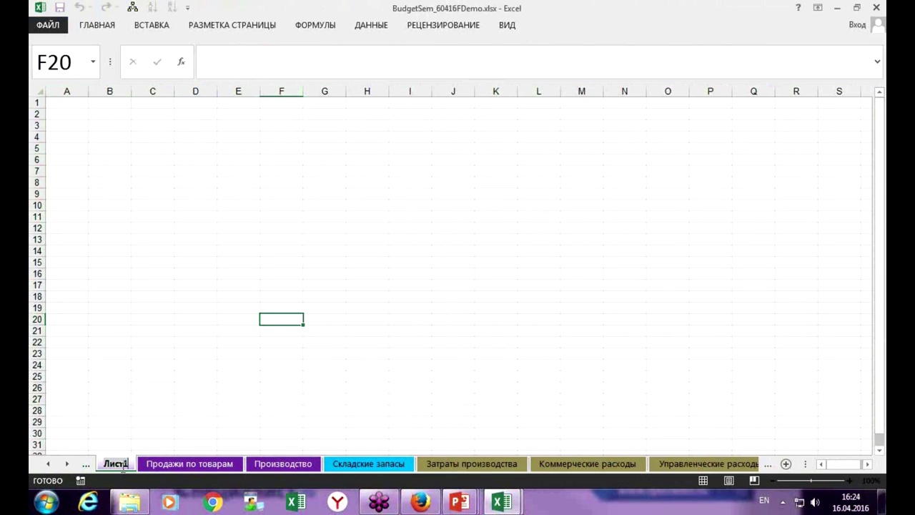
pyautogui.doubleClick(123, 465)
pyautogui.write('fYFKBP')
pyautogui.press('BackSpace')
pyautogui.press('BackSpace')
pyautogui.press('BackSpace')
pyautogui.press('BackSpace')
pyautogui.press('BackSpace')
pyautogui.press('BackSpace')
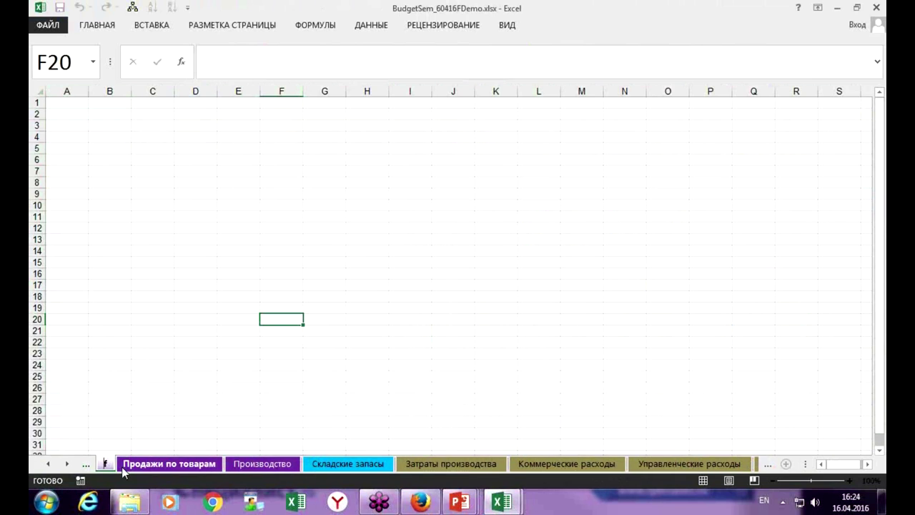
pyautogui.hotkey('alt', 'shift')
pyautogui.write('Ан')
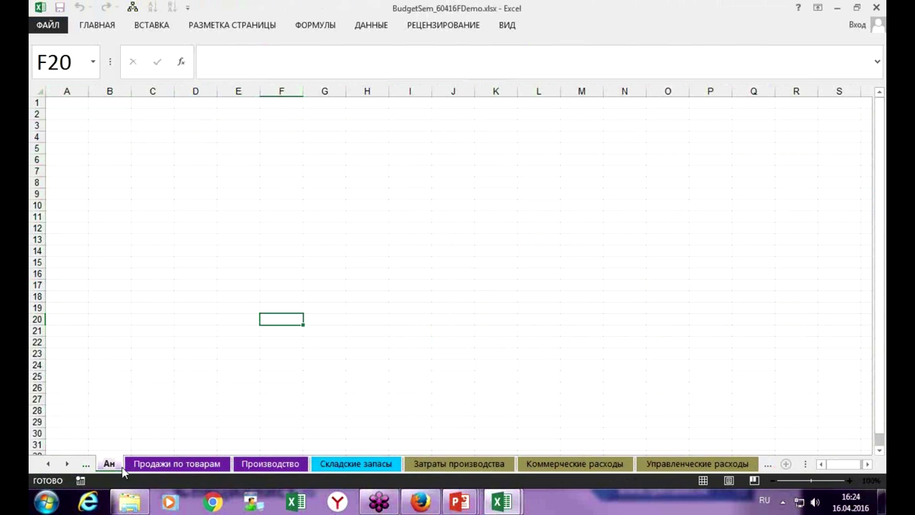
pyautogui.write('ализ')
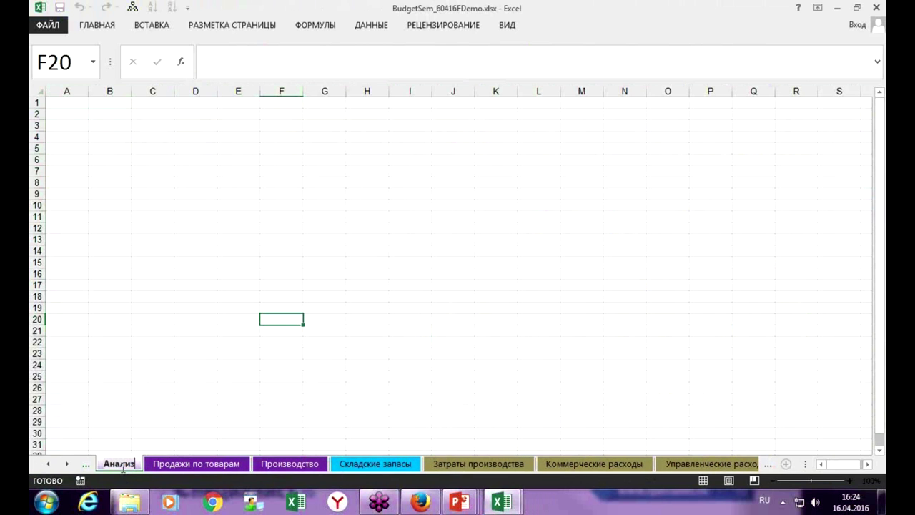
pyautogui.click(158, 469)
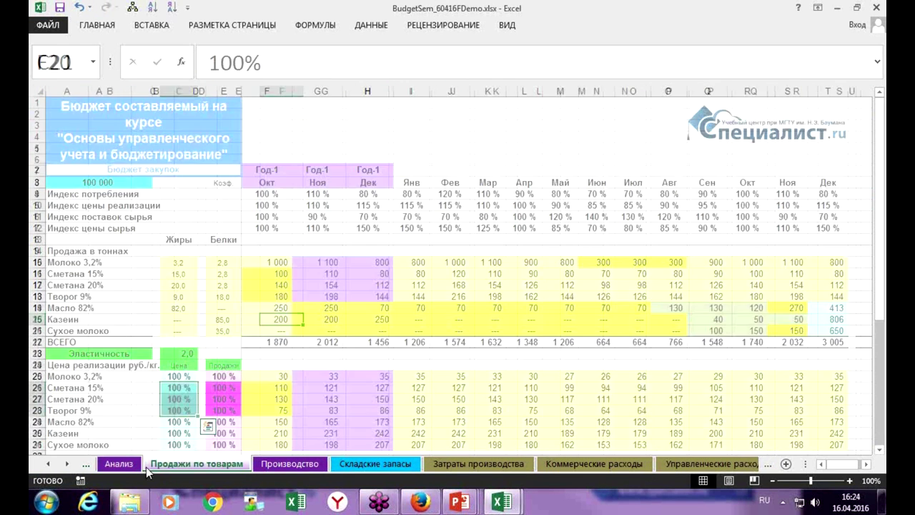
# Step: Move the Анализ sheet between Продажи по товарам and Производство, and return to Продажи по товарам
pyautogui.moveTo(122, 464); pyautogui.dragTo(211, 467)
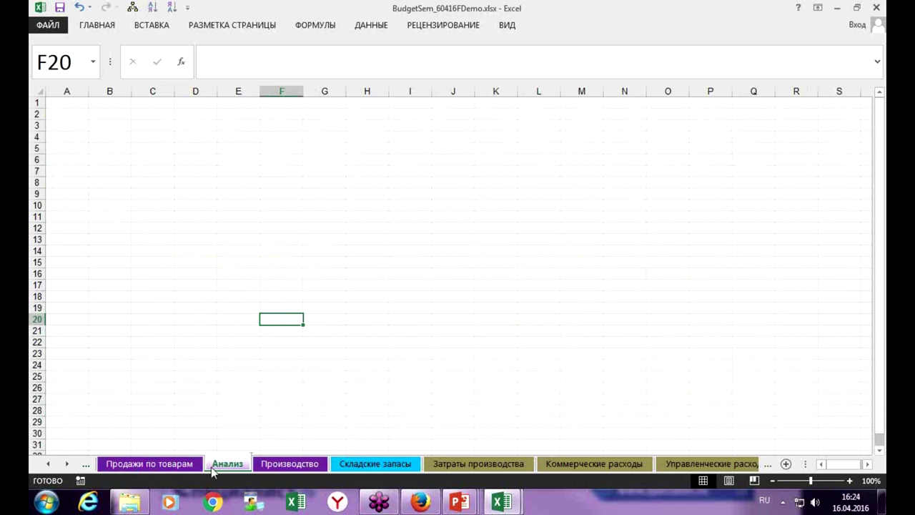
pyautogui.click(190, 464)
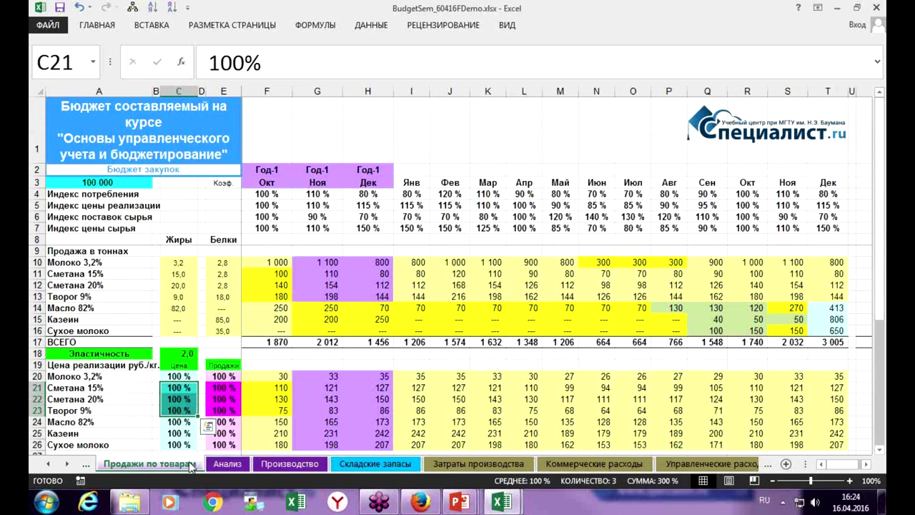
# Step: Copy the profit cell A3 from Продажи по товарам and paste it into cell B1 of the Анализ sheet
pyautogui.click(107, 387)
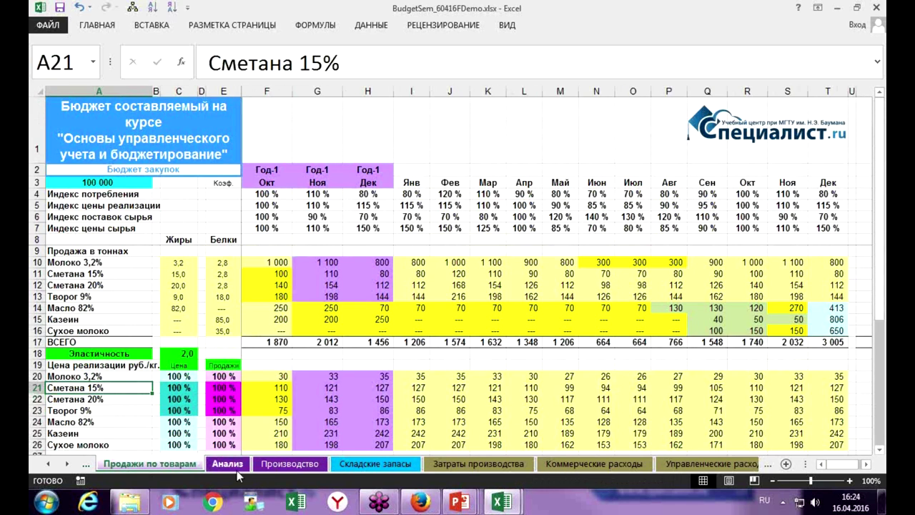
pyautogui.click(125, 186)
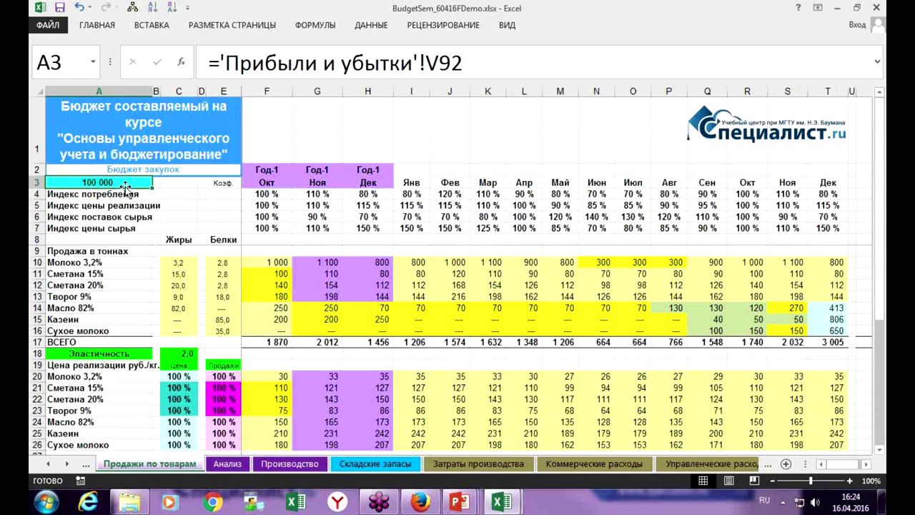
pyautogui.hotkey('ctrl', 'c')
pyautogui.hotkey('ctrl', 'pagedown')
pyautogui.press('Up')
pyautogui.press('Up')
pyautogui.press('Up')
pyautogui.press('Up')
pyautogui.press('Up')
pyautogui.press('Up')
pyautogui.press('Up')
pyautogui.press('Up')
pyautogui.press('Up')
pyautogui.press('Up')
pyautogui.press('Up')
pyautogui.press('Up')
pyautogui.press('Up')
pyautogui.press('Up')
pyautogui.press('Up')
pyautogui.press('Up')
pyautogui.press('Up')
pyautogui.press('Up')
pyautogui.press('Left')
pyautogui.press('Left')
pyautogui.press('Left')
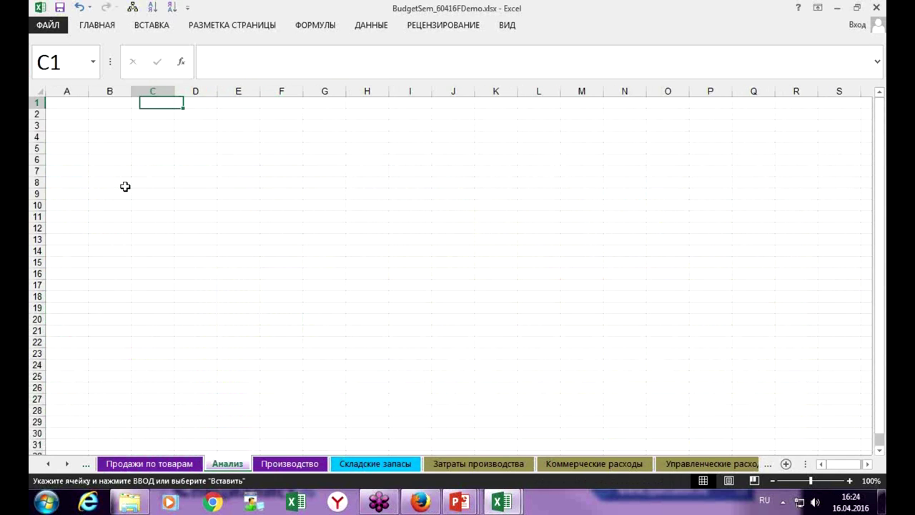
pyautogui.press('Left')
pyautogui.press('Return')
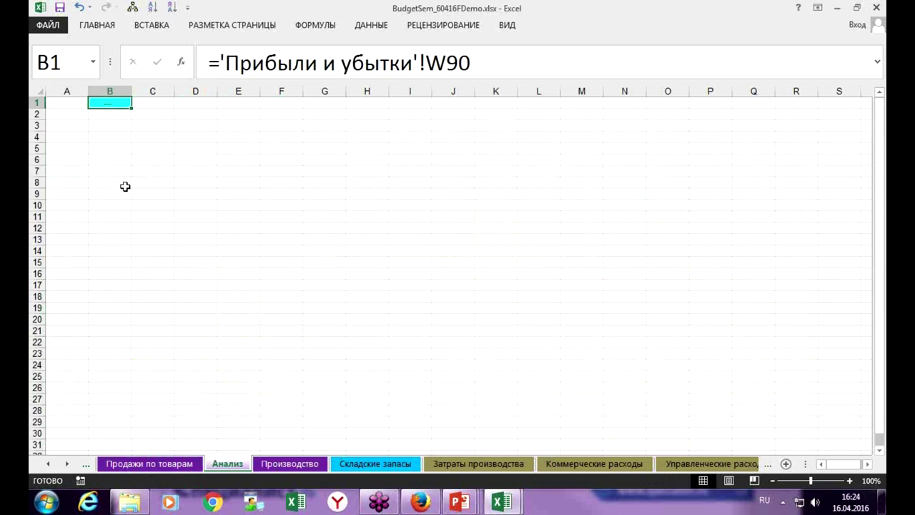
# Step: Label cell A1 of the Анализ sheet as Прибыль and make the label bold
pyautogui.press('Left')
pyautogui.write('Прибыль')
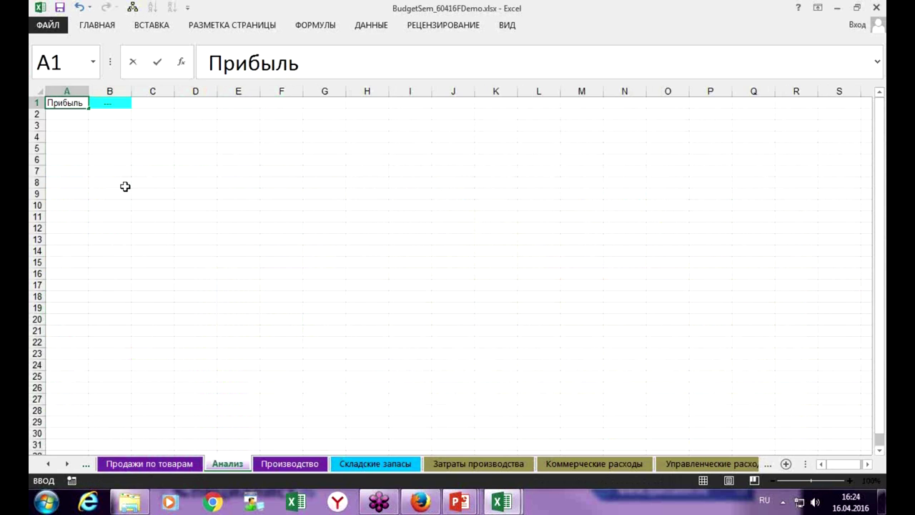
pyautogui.hotkey('ctrl', 'Return')
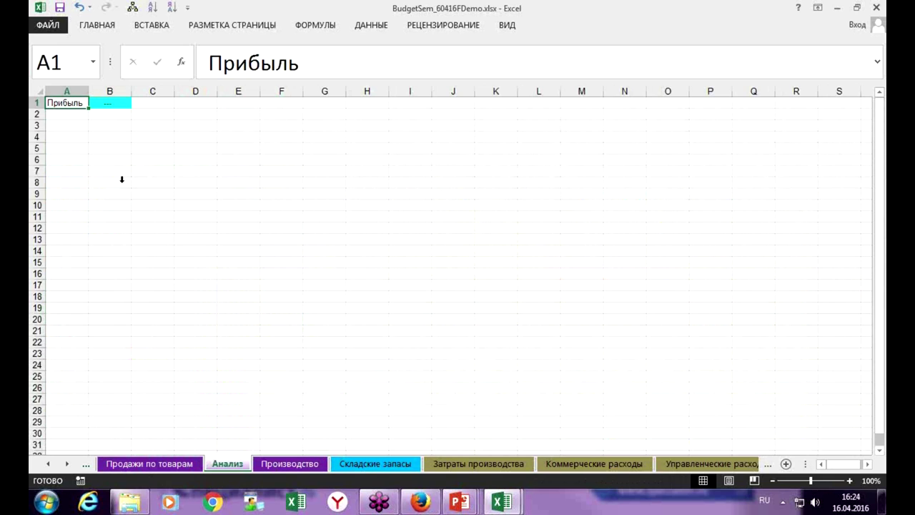
pyautogui.click(95, 27)
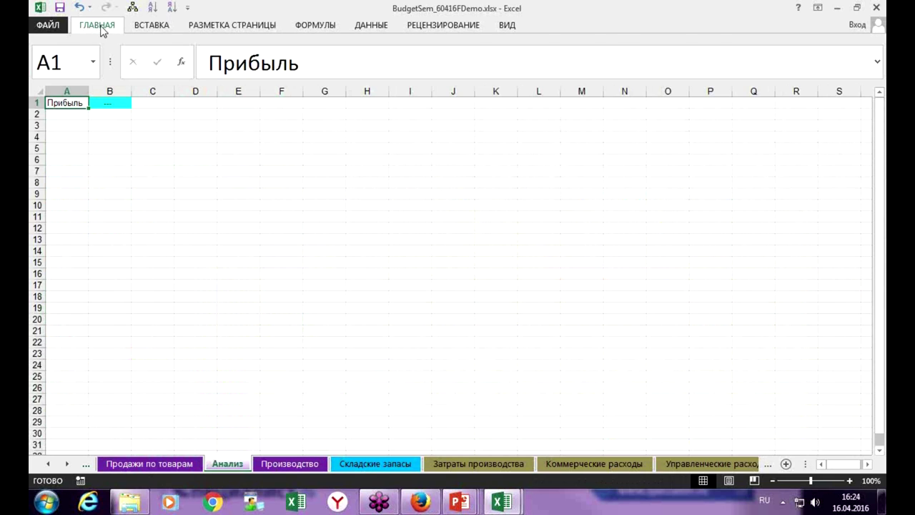
pyautogui.click(104, 70)
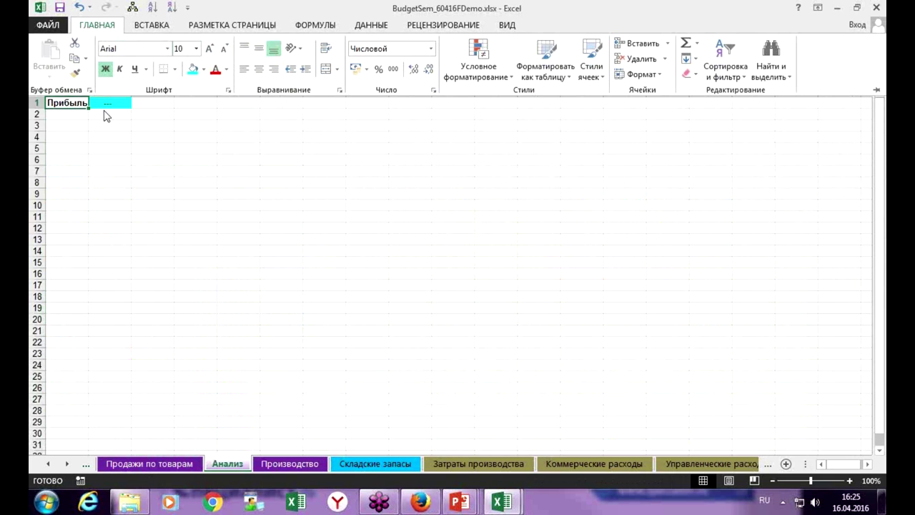
pyautogui.click(141, 159)
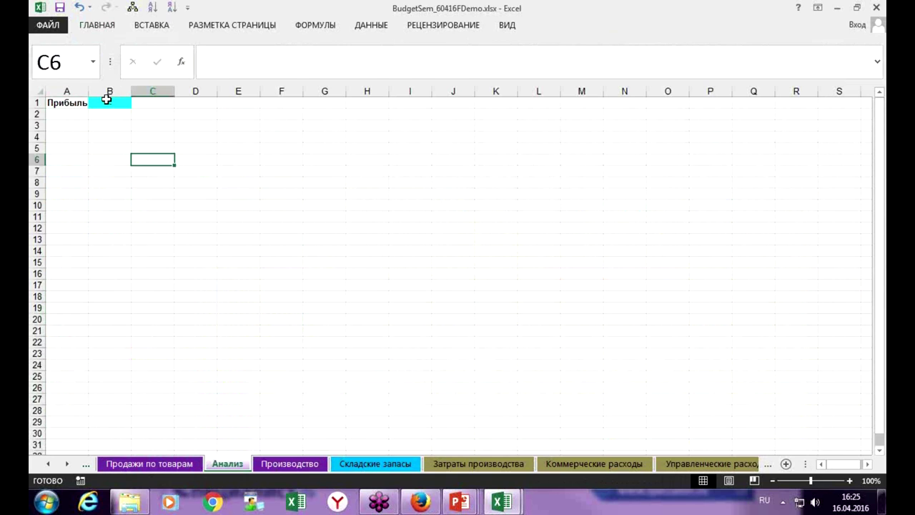
# Step: Replace the formula in B1 with a link to cell A3 of Продажи по товарам, and widen column A
pyautogui.click(107, 104)
pyautogui.click(105, 32)
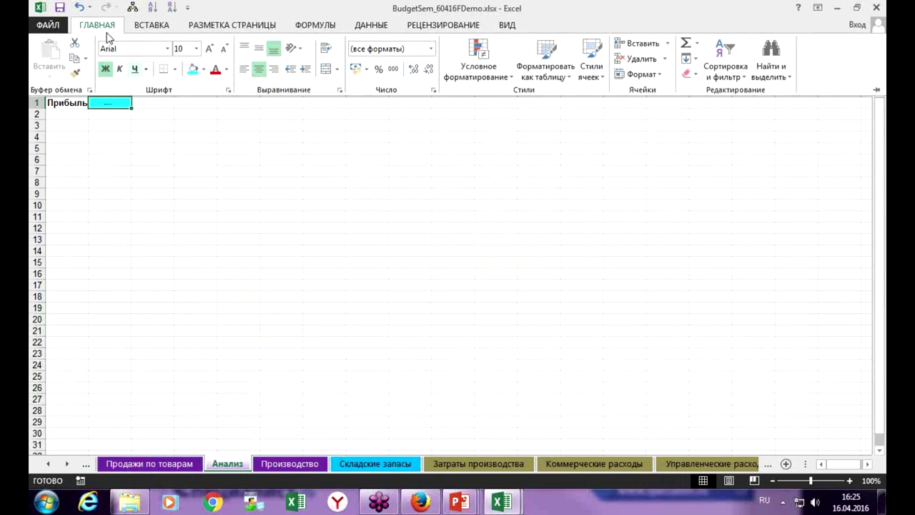
pyautogui.click(100, 70)
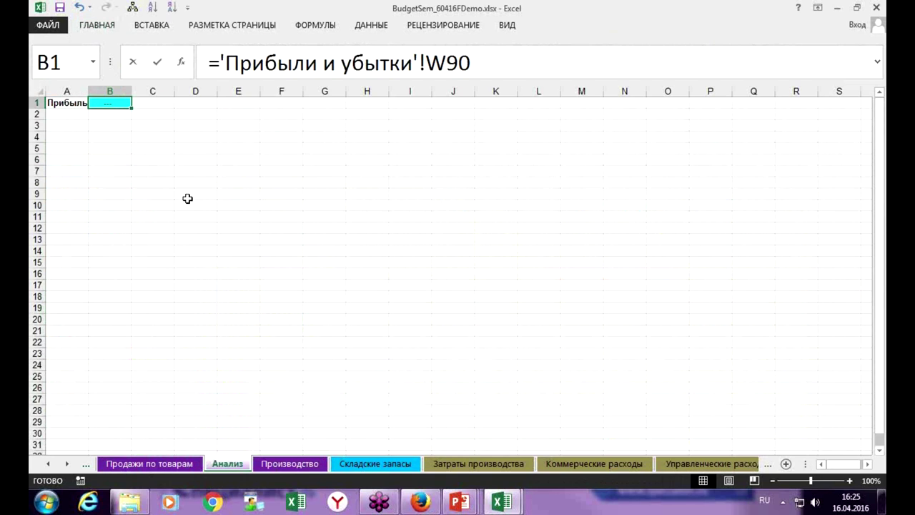
pyautogui.write('=')
pyautogui.click(149, 463)
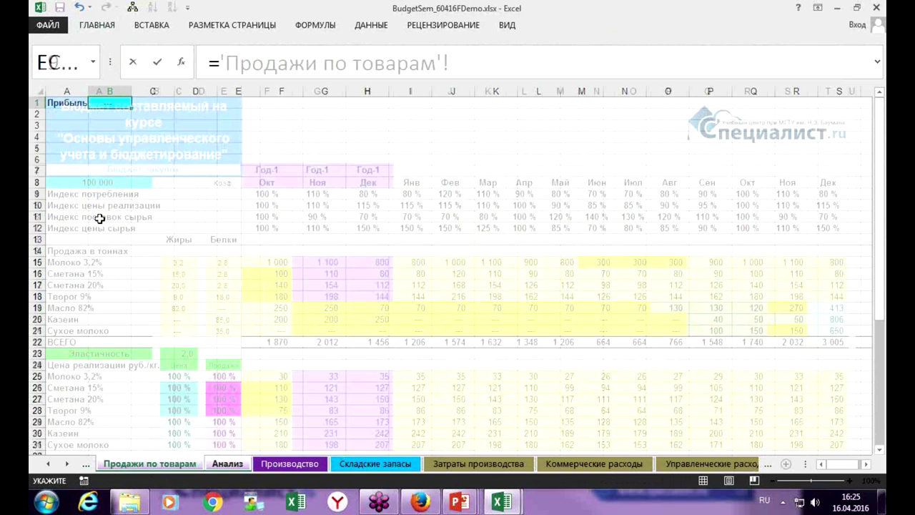
pyautogui.click(94, 181)
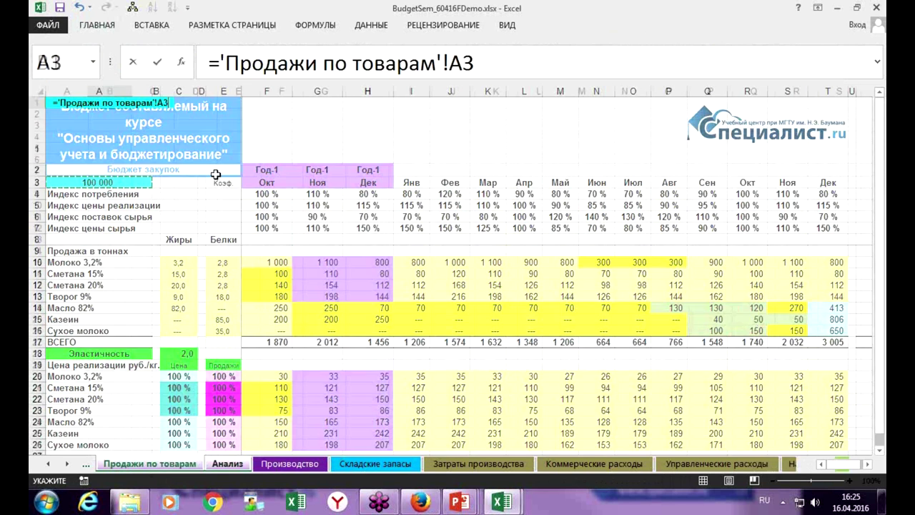
pyautogui.press('Return')
pyautogui.scroll(1, 157, 161)
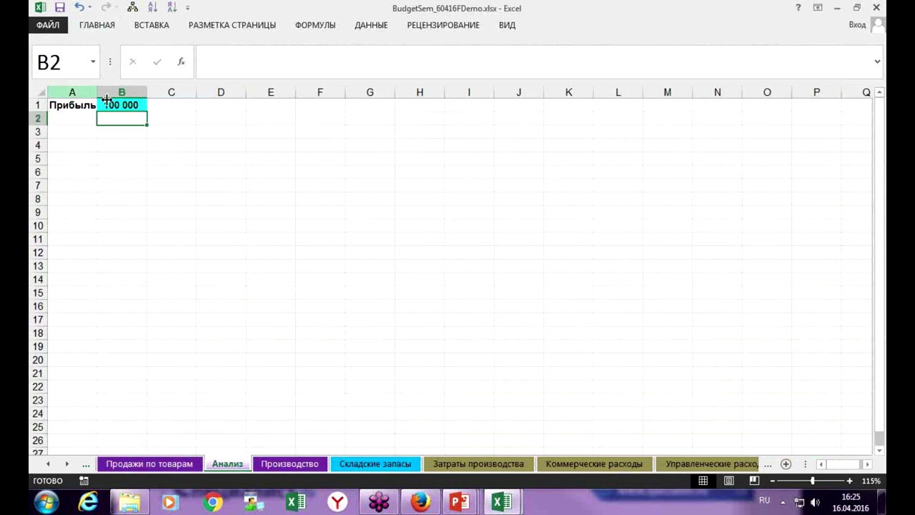
pyautogui.moveTo(96, 92); pyautogui.dragTo(116, 91)
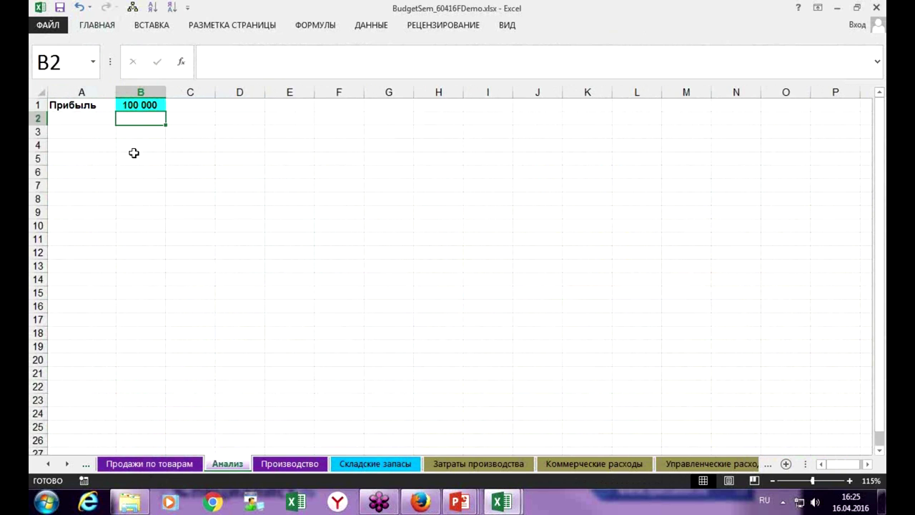
# Step: Copy the names Сметана 15%, Сметана 20% and Творог 9% from A21:A23 of Продажи по товарам into A3:A5 of the Анализ sheet
pyautogui.hotkey('ctrl', 'pageup')
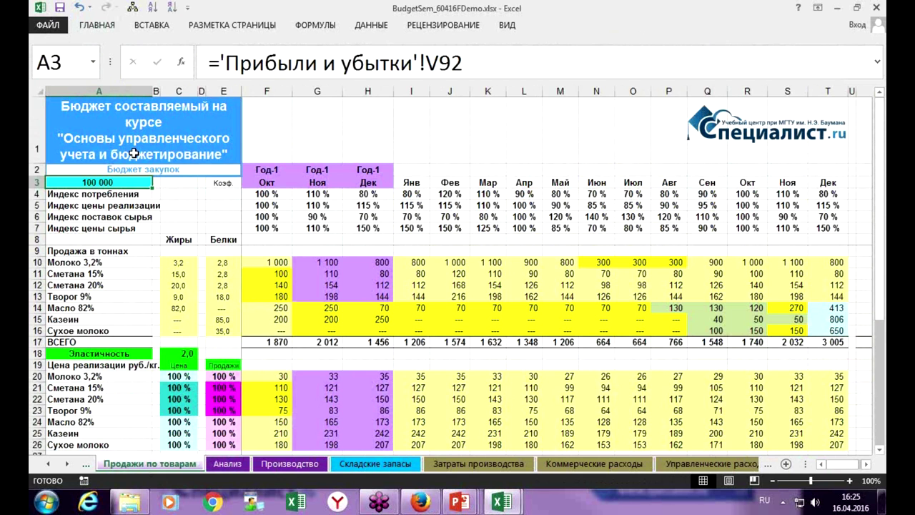
pyautogui.press('Down')
pyautogui.press('Down')
pyautogui.press('Down')
pyautogui.press('Down')
pyautogui.press('Down')
pyautogui.press('Down')
pyautogui.press('Down')
pyautogui.press('Down')
pyautogui.press('Down')
pyautogui.press('Down')
pyautogui.press('Down')
pyautogui.press('Down')
pyautogui.press('Down')
pyautogui.press('Down')
pyautogui.press('Down')
pyautogui.press('Down')
pyautogui.press('Down')
pyautogui.press('Down')
pyautogui.press('Down')
pyautogui.press('Down')
pyautogui.press('Up')
pyautogui.press('Up')
pyautogui.press('Up')
pyautogui.press('Up')
pyautogui.hotkey('shift', 'Down')
pyautogui.hotkey('shift', 'Down')
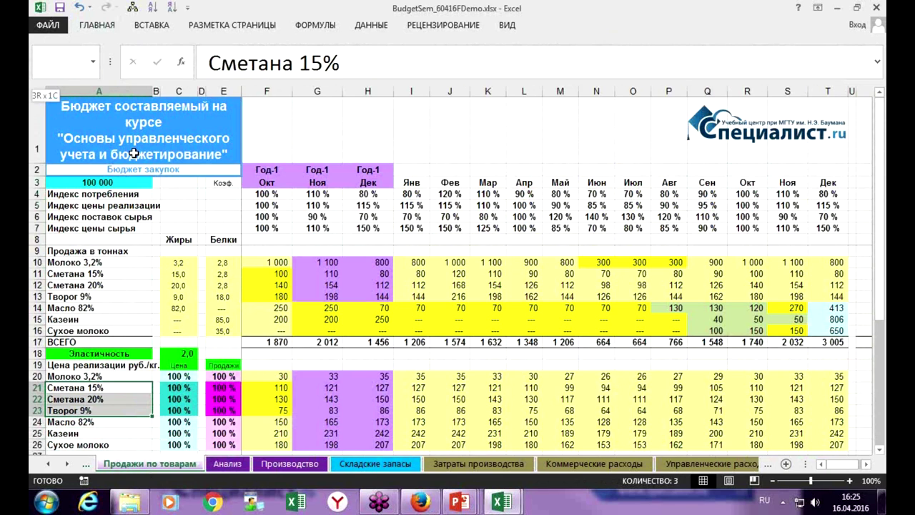
pyautogui.hotkey('ctrl', 'c')
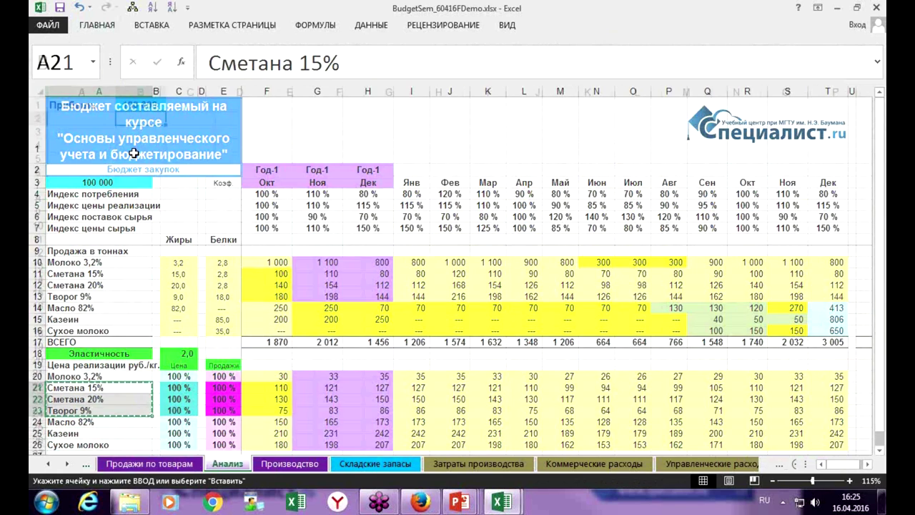
pyautogui.hotkey('ctrl', 'pagedown')
pyautogui.press('Left')
pyautogui.press('Down')
pyautogui.hotkey('ctrl', 'v')
pyautogui.press('Escape')
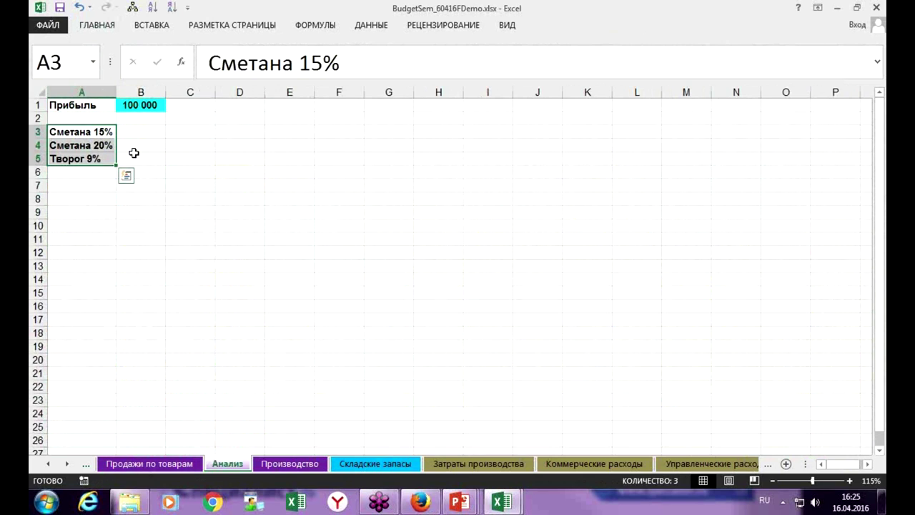
pyautogui.scroll(3, 133, 175)
pyautogui.scroll(2, 134, 176)
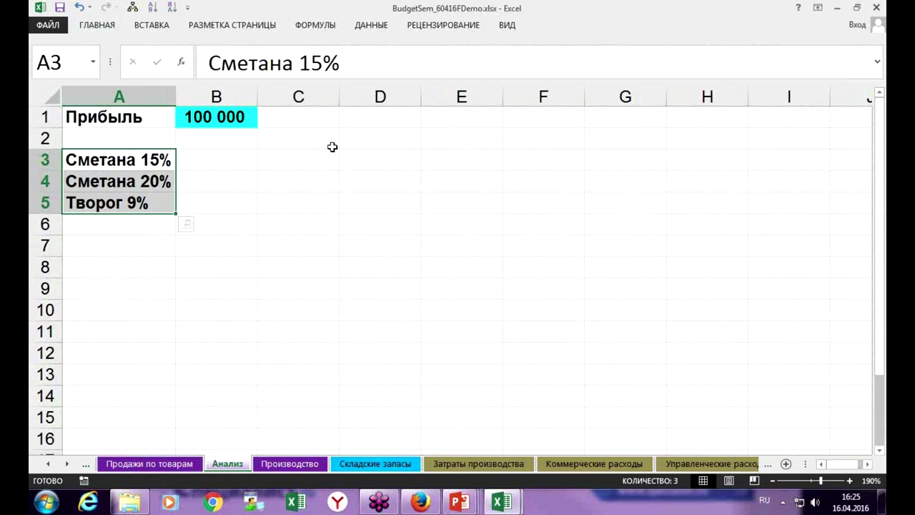
# Step: Copy the three price coefficients C21:C23 from Продажи по товарам into B3:B5 of the Анализ sheet
pyautogui.hotkey('ctrl', 'pageup')
pyautogui.press('Right')
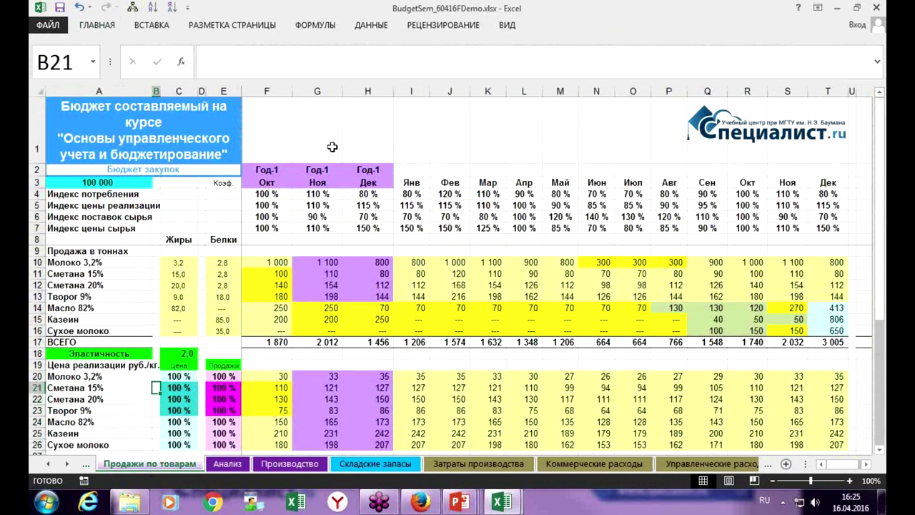
pyautogui.press('Right')
pyautogui.hotkey('shift', 'Down')
pyautogui.hotkey('shift', 'Down')
pyautogui.hotkey('ctrl', 'c')
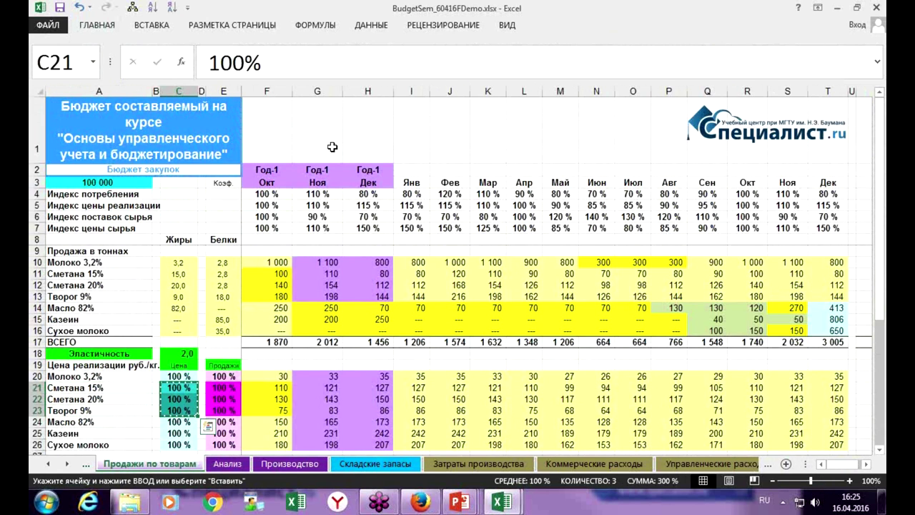
pyautogui.hotkey('ctrl', 'pagedown')
pyautogui.press('Right')
pyautogui.hotkey('ctrl', 'v')
pyautogui.press('Return')
pyautogui.press('Up')
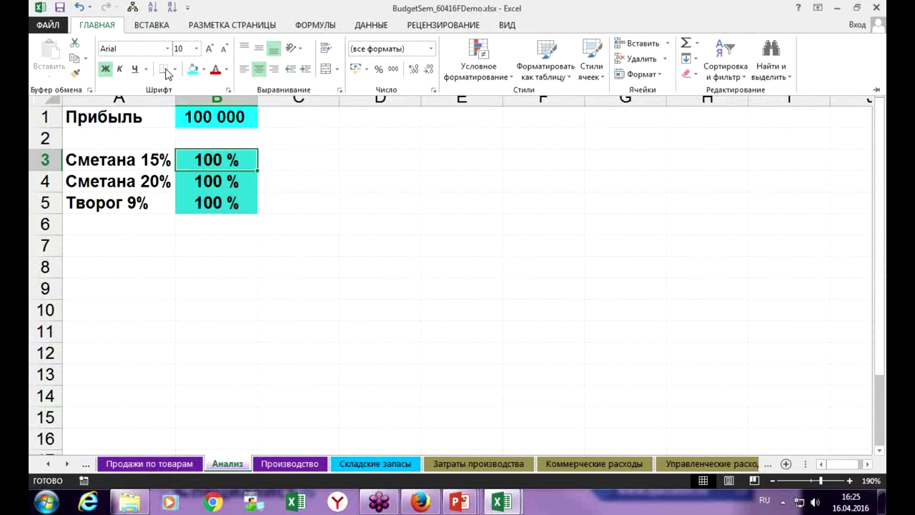
# Step: Fill the coefficient cells on Анализ with different colours: B3 orange, B4 pink and B5 light green
pyautogui.doubleClick(101, 26)
pyautogui.click(204, 68)
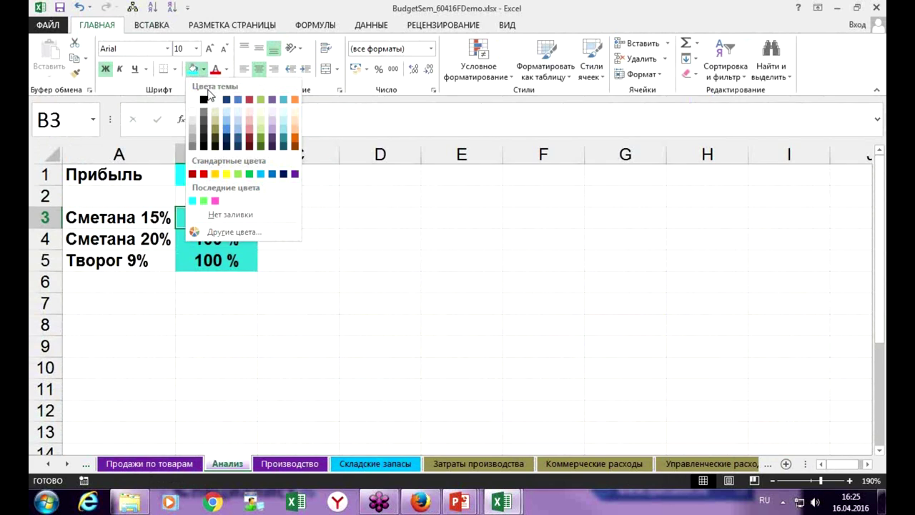
pyautogui.click(214, 174)
pyautogui.click(189, 242)
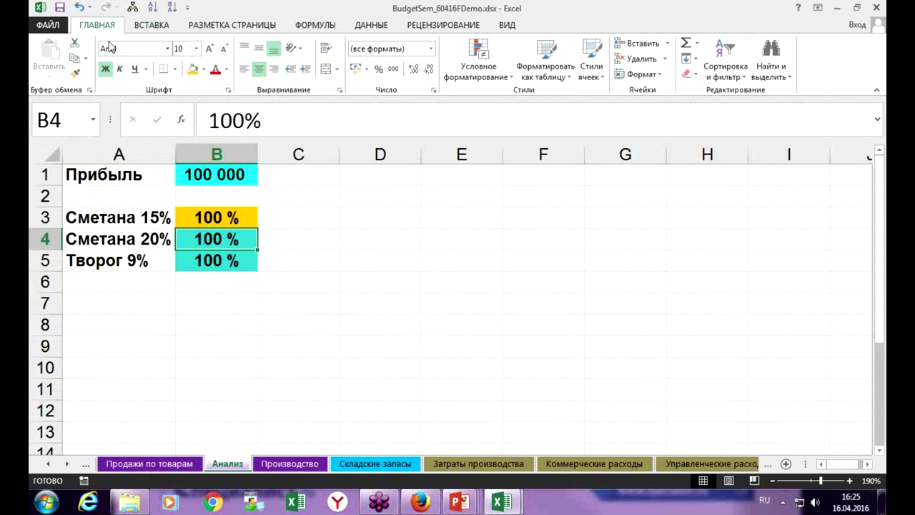
pyautogui.click(204, 68)
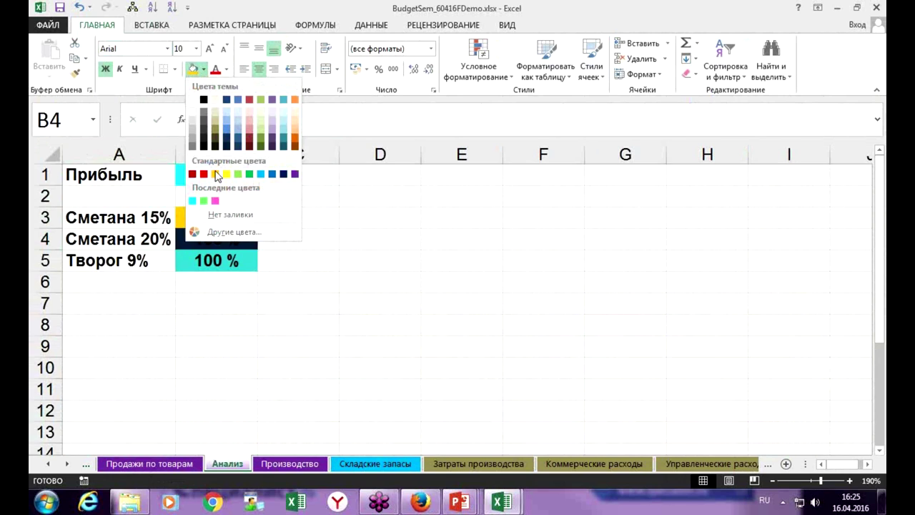
pyautogui.click(214, 201)
pyautogui.click(211, 266)
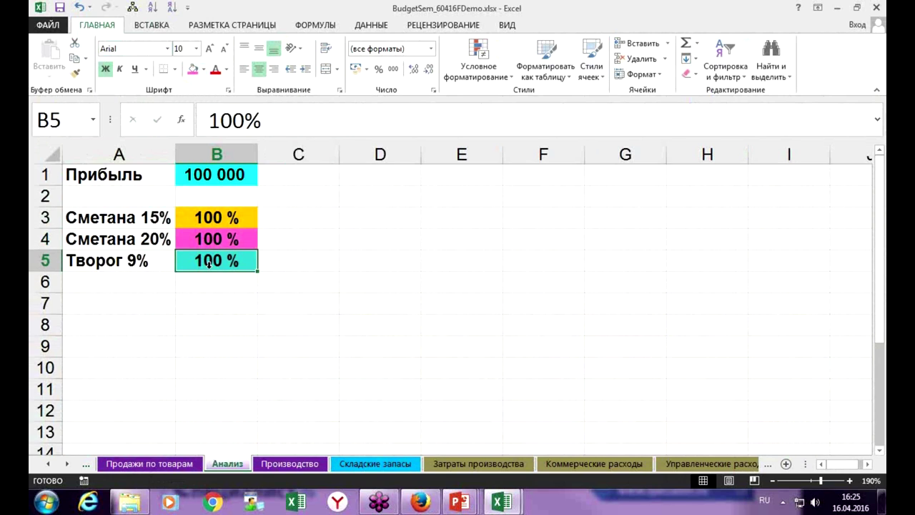
pyautogui.click(204, 69)
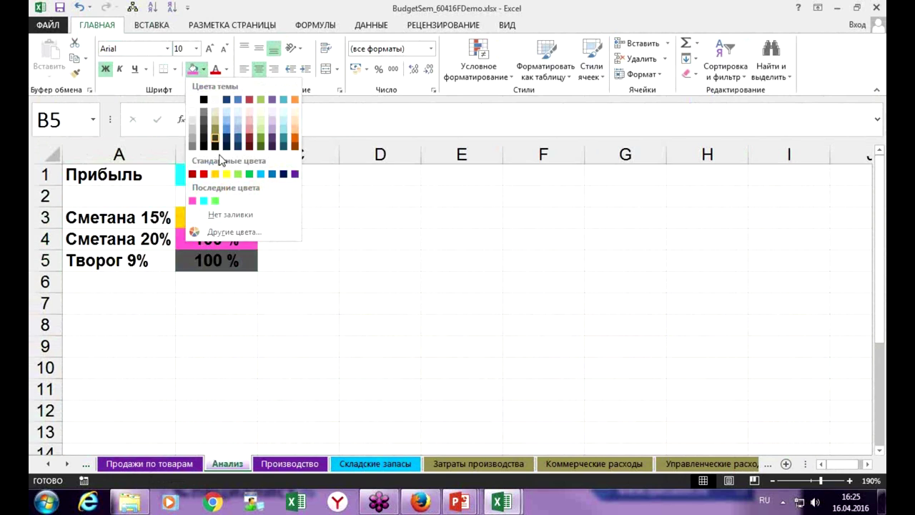
pyautogui.click(212, 203)
pyautogui.click(303, 236)
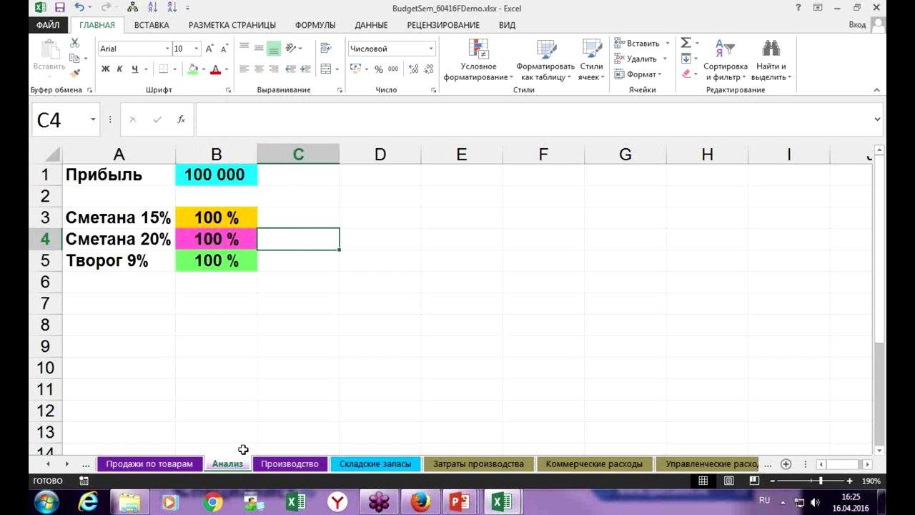
# Step: Link the Сметана 15% price coefficient in C21 of Продажи по товарам to cell B3 of Анализ, and select C22
pyautogui.click(188, 464)
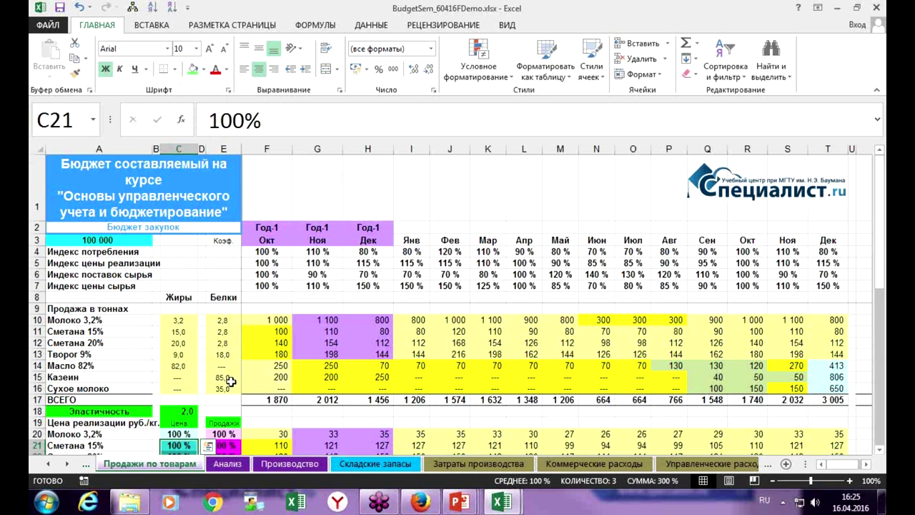
pyautogui.write('=')
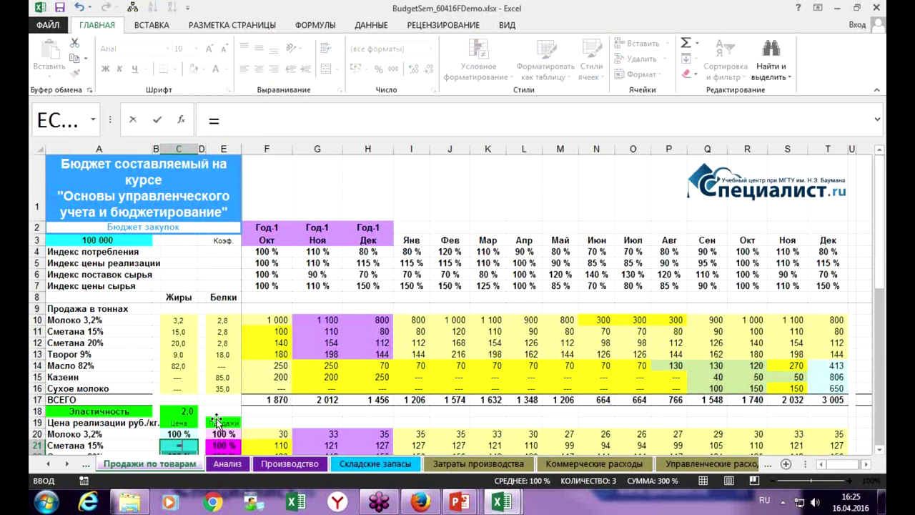
pyautogui.scroll(-1, 216, 420)
pyautogui.scroll(-2, 216, 419)
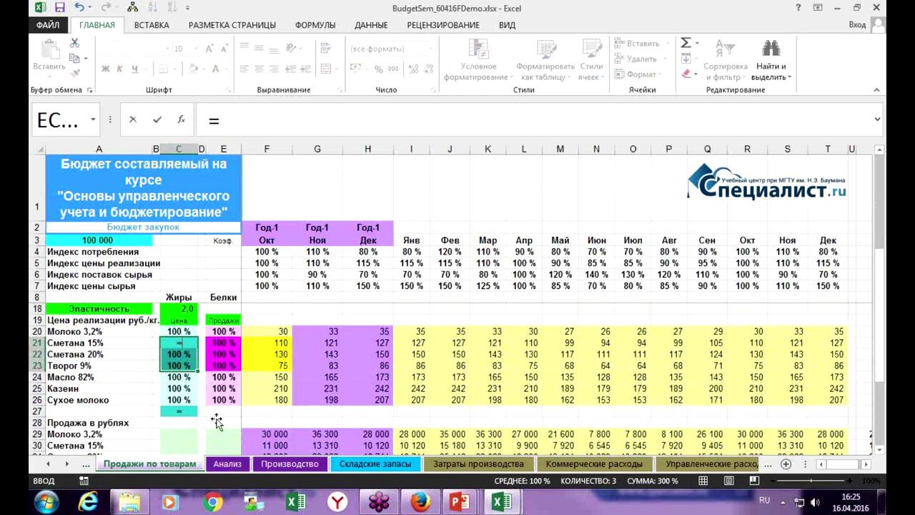
pyautogui.click(227, 464)
pyautogui.click(194, 216)
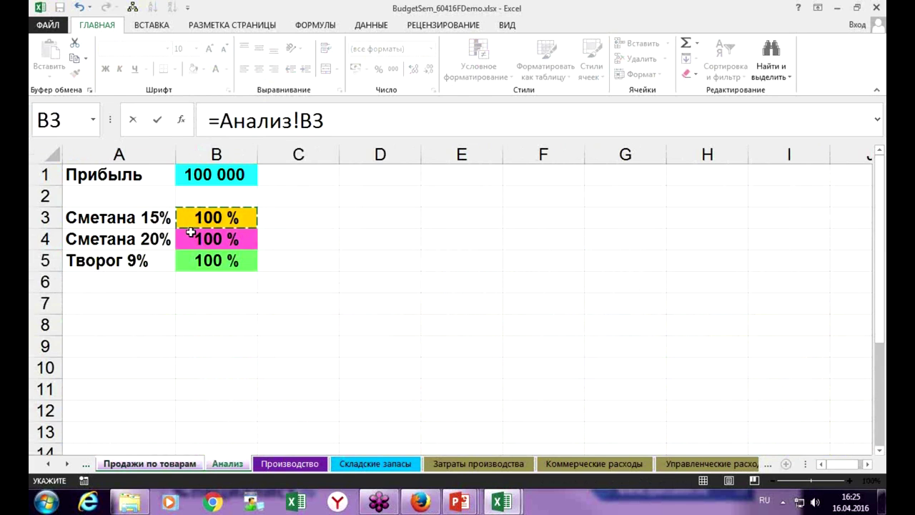
pyautogui.press('Return')
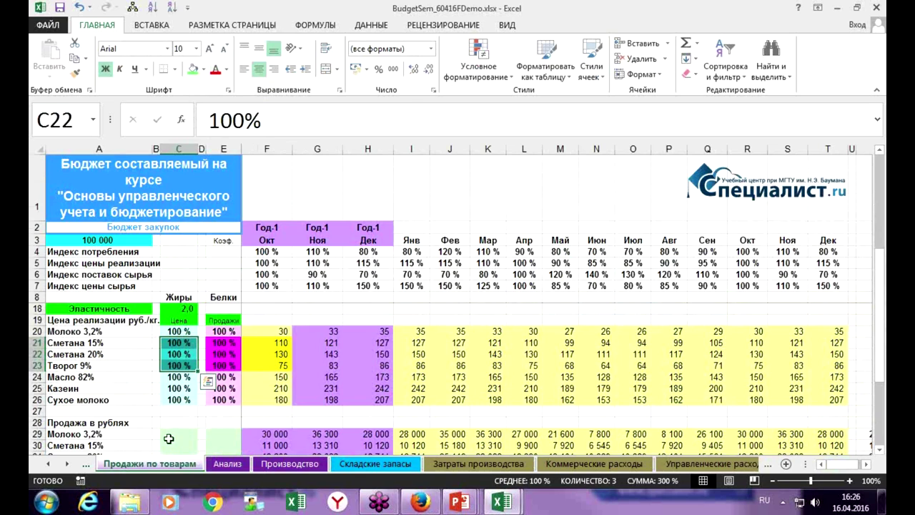
pyautogui.click(191, 356)
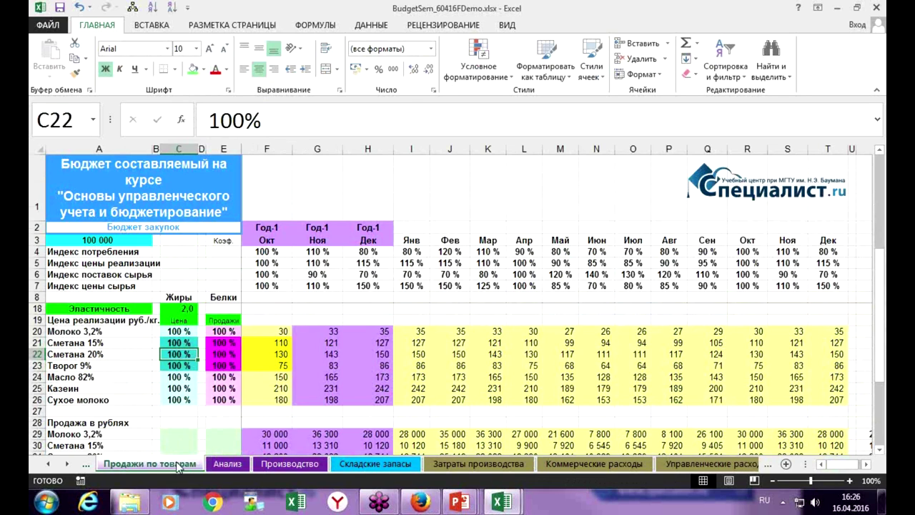
# Step: Link the Сметана 20% price coefficient in C22 of Продажи по товарам to cell B4 of Анализ
pyautogui.write('=')
pyautogui.click(227, 464)
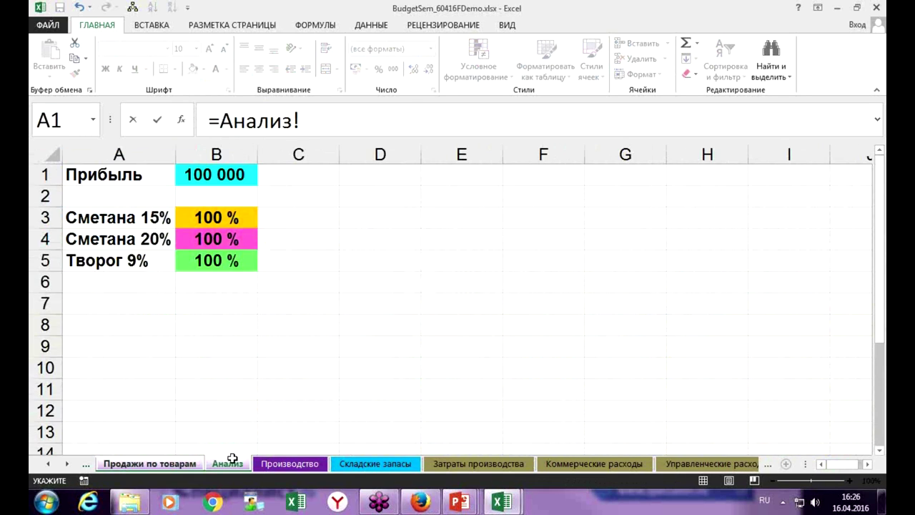
pyautogui.click(218, 239)
pyautogui.press('Return')
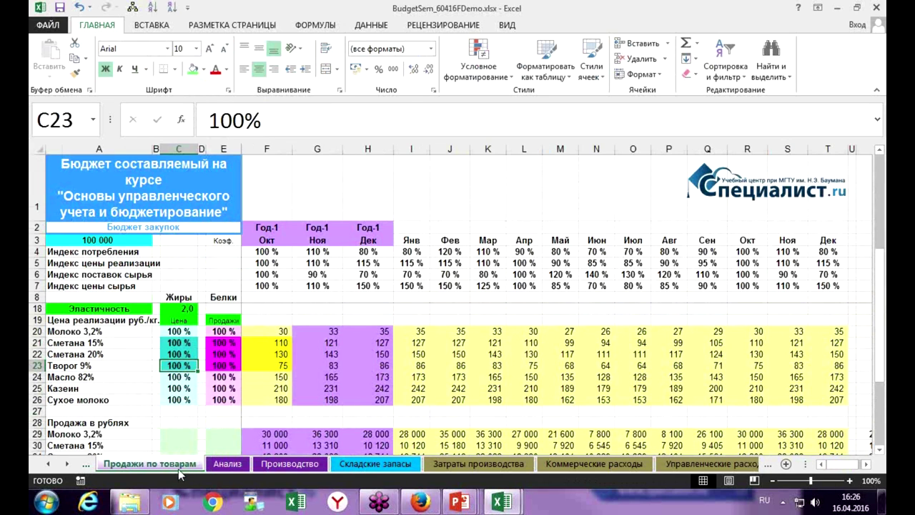
# Step: Link the Творог 9% price coefficient in C23 of Продажи по товарам to cell B5 of Анализ
pyautogui.click(186, 389)
pyautogui.click(185, 366)
pyautogui.click(188, 433)
pyautogui.write('=')
pyautogui.click(228, 463)
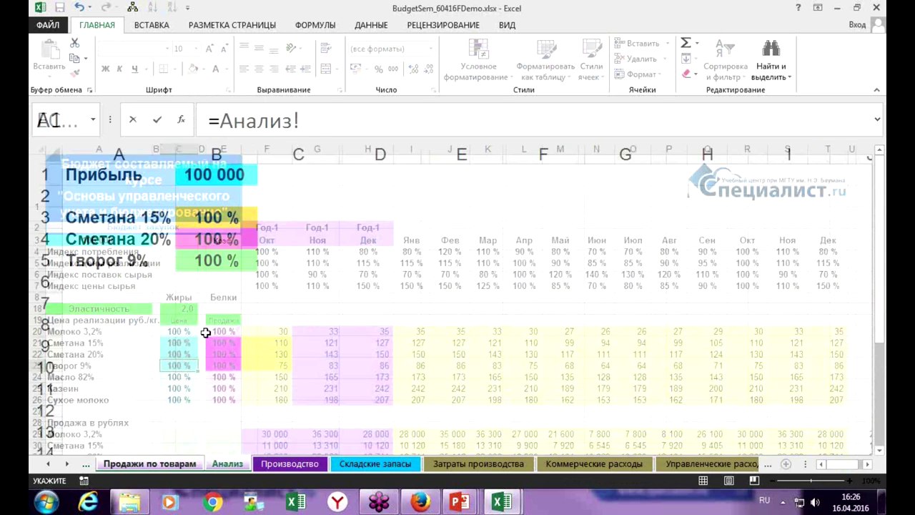
pyautogui.click(204, 261)
pyautogui.press('Return')
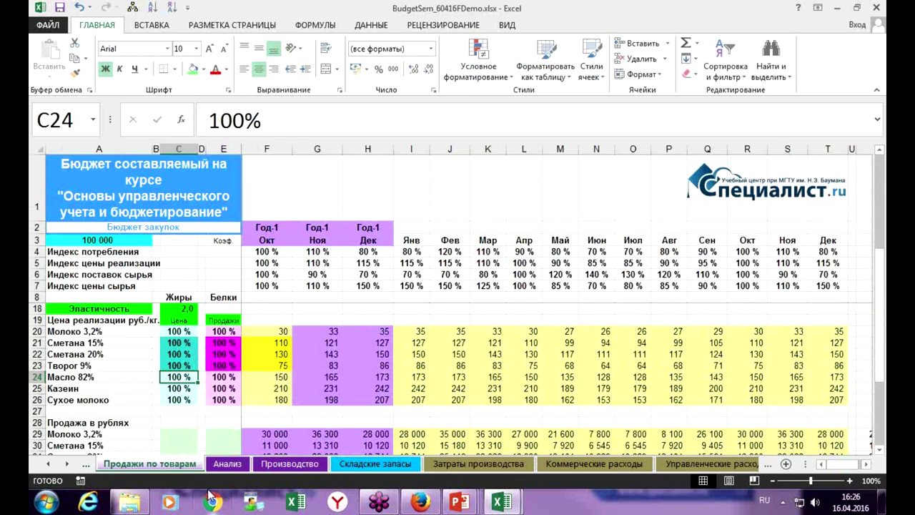
# Step: On Анализ, try price coefficients of 80% in B3, 90% in B4 and 80% in B5 to test their effect on profit
pyautogui.click(227, 465)
pyautogui.click(208, 215)
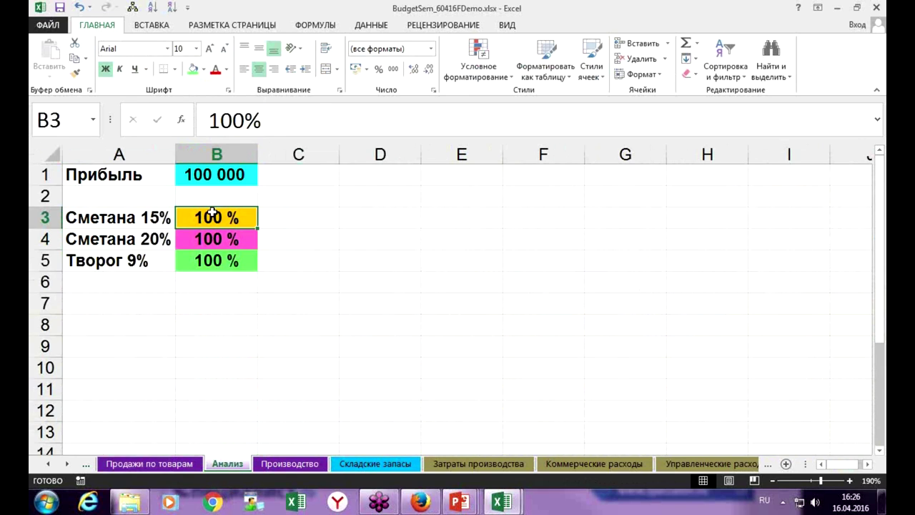
pyautogui.write('80')
pyautogui.press('Return')
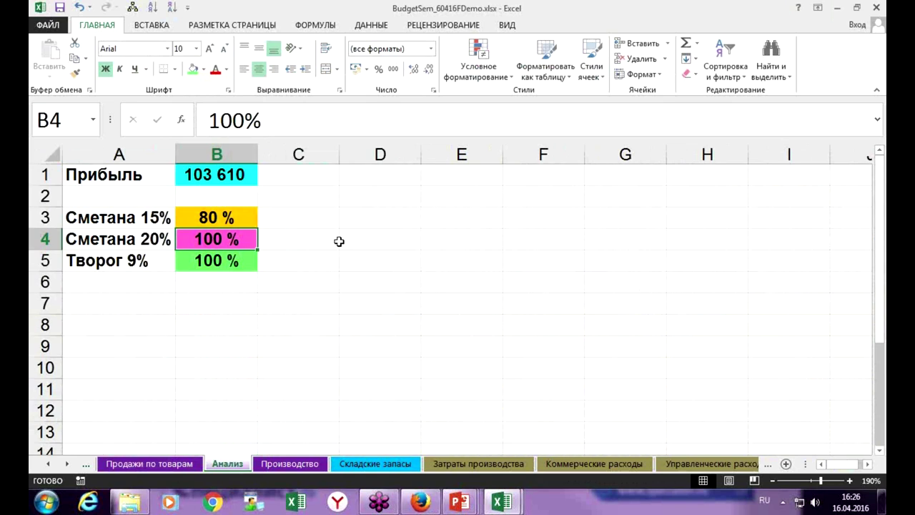
pyautogui.write('90')
pyautogui.press('Return')
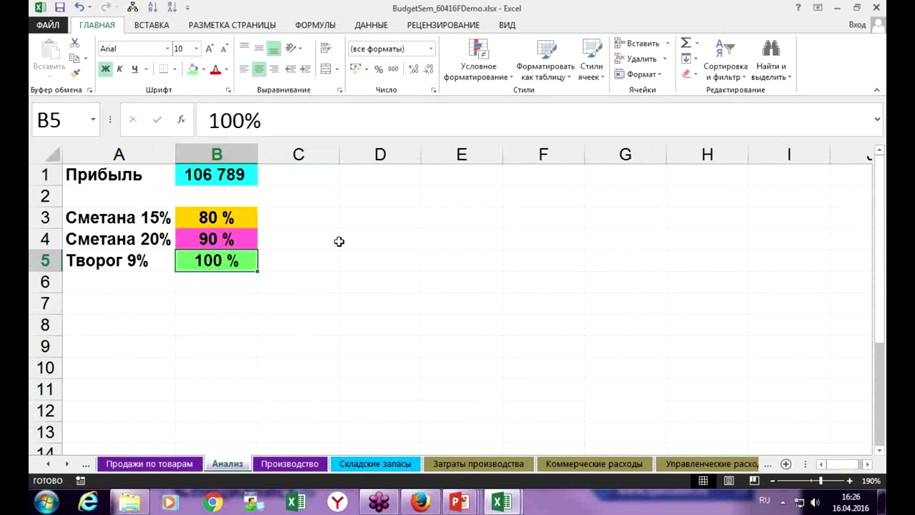
pyautogui.write('80')
pyautogui.press('Return')
# Step: Reset the three price coefficients in B3:B5 to 100%
pyautogui.press('Up')
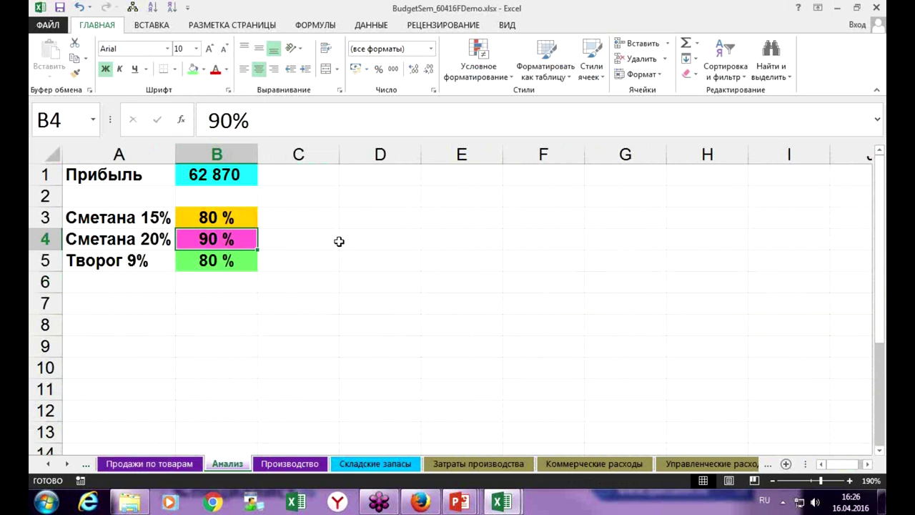
pyautogui.press('Up')
pyautogui.write('100')
pyautogui.press('Return')
pyautogui.write('100')
pyautogui.press('Return')
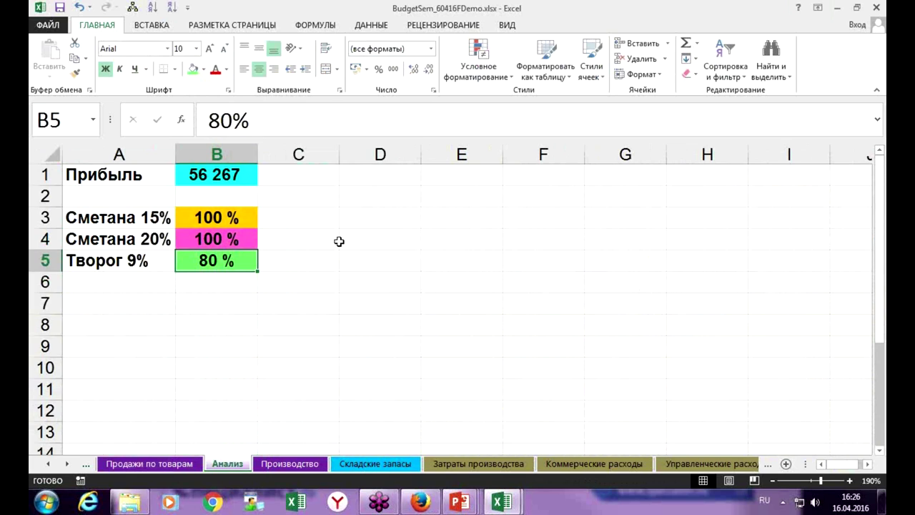
pyautogui.write('100')
pyautogui.press('Return')
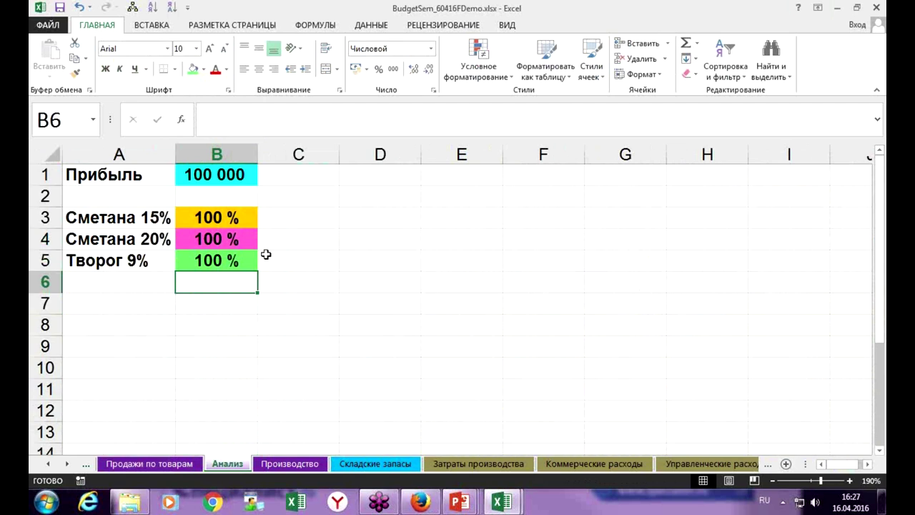
# Step: Copy the linked profit cell B1 into D1 as the corner of a new analysis table
pyautogui.scroll(-5, 269, 265)
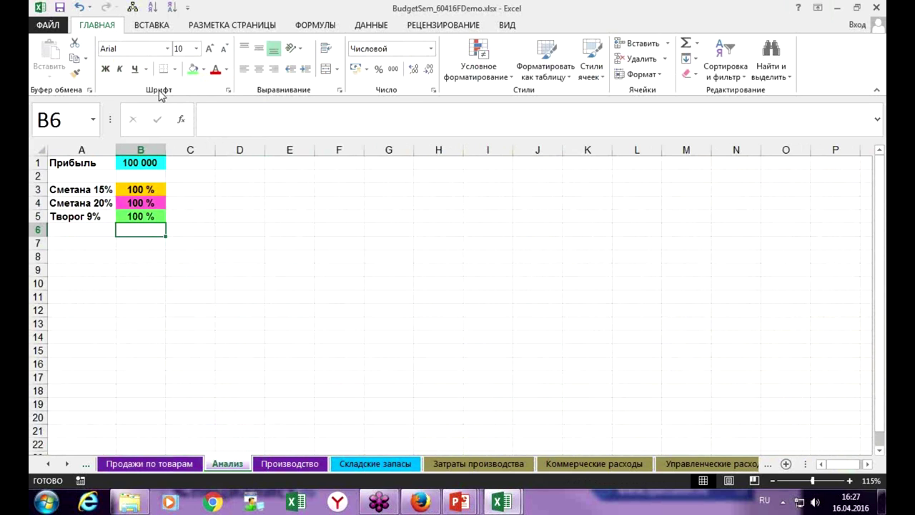
pyautogui.press('Up')
pyautogui.press('Up')
pyautogui.press('Up')
pyautogui.press('Up')
pyautogui.press('Up')
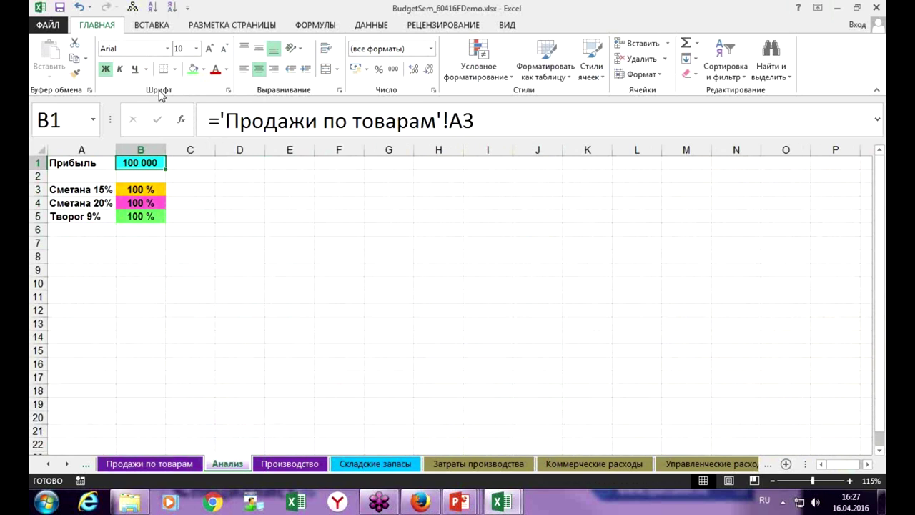
pyautogui.hotkey('ctrl', 'c')
pyautogui.press('Right')
pyautogui.press('Right')
pyautogui.press('Return')
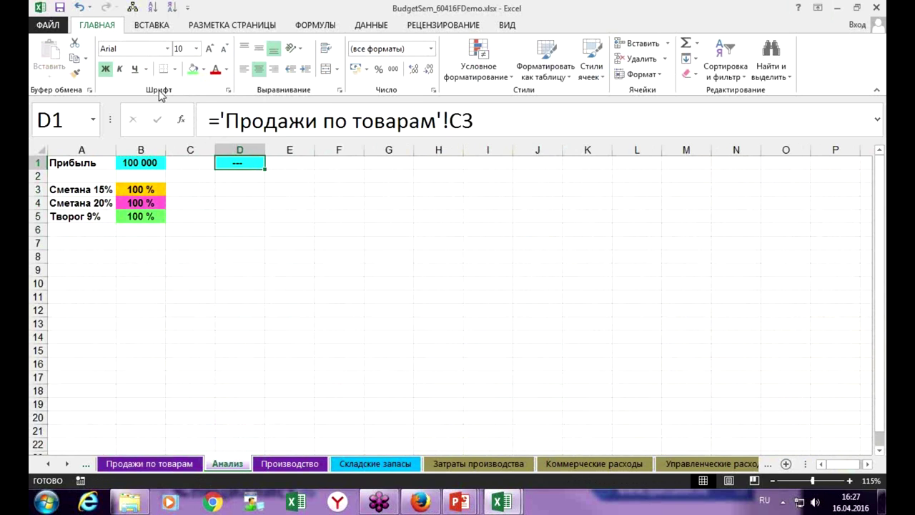
# Step: Copy the orange Сметана 15% coefficient from B3 across E1:O1 as the table's header row
pyautogui.press('Down')
pyautogui.press('Down')
pyautogui.press('Left')
pyautogui.press('Left')
pyautogui.hotkey('ctrl', 'c')
pyautogui.press('Up')
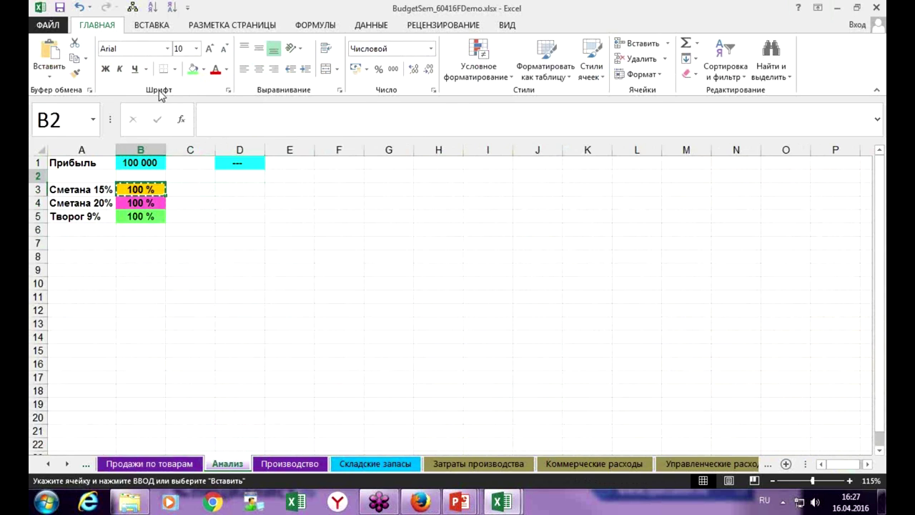
pyautogui.press('Up')
pyautogui.press('Right')
pyautogui.press('Right')
pyautogui.press('Right')
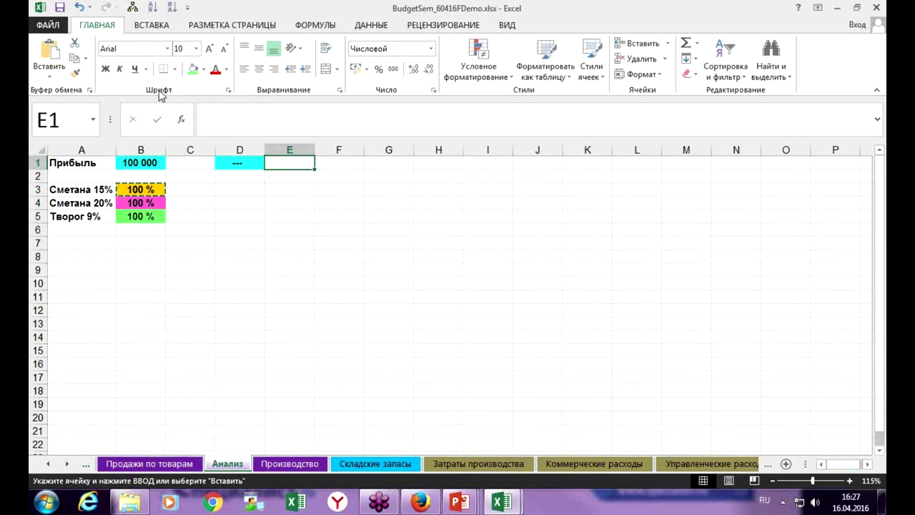
pyautogui.hotkey('shift', 'Right')
pyautogui.hotkey('shift', 'Right')
pyautogui.hotkey('shift', 'Right')
pyautogui.hotkey('shift', 'Right')
pyautogui.hotkey('shift', 'Right')
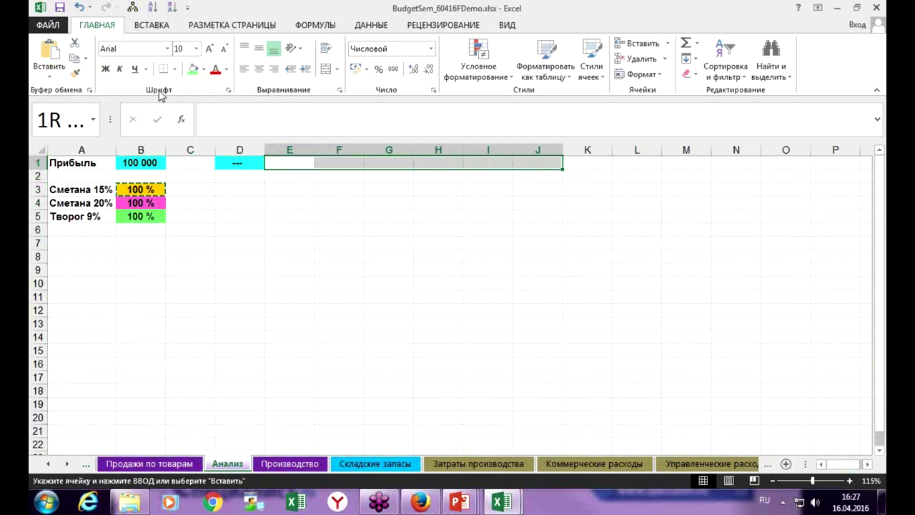
pyautogui.hotkey('shift', 'Right')
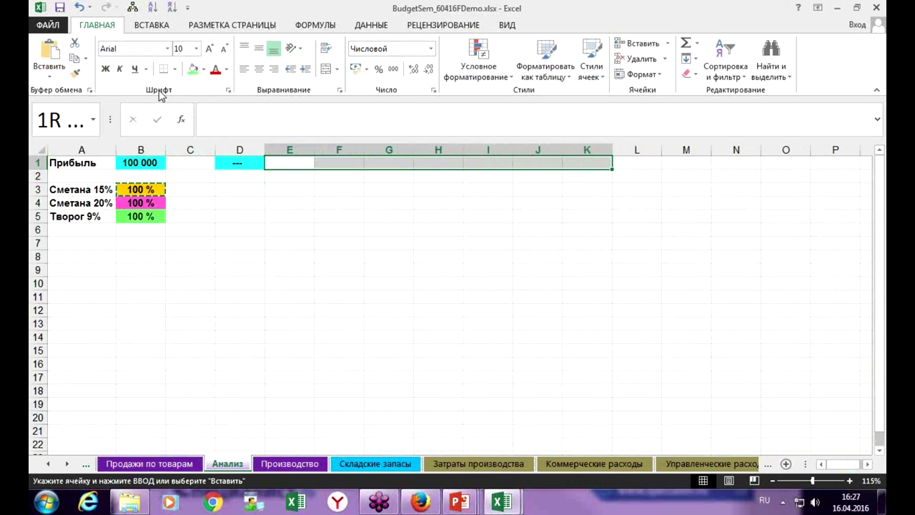
pyautogui.hotkey('shift', 'Right')
pyautogui.hotkey('shift', 'Right')
pyautogui.hotkey('shift', 'Right')
pyautogui.hotkey('shift', 'Right')
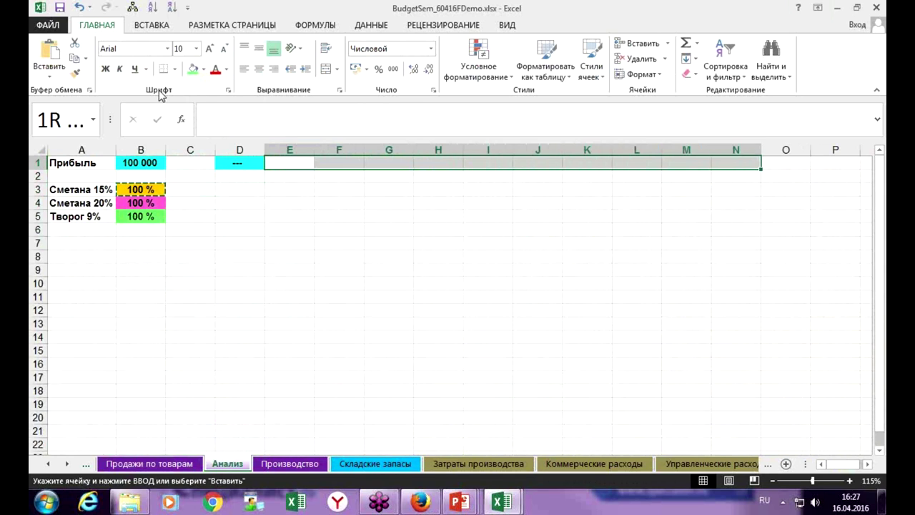
pyautogui.hotkey('ctrl', 'v')
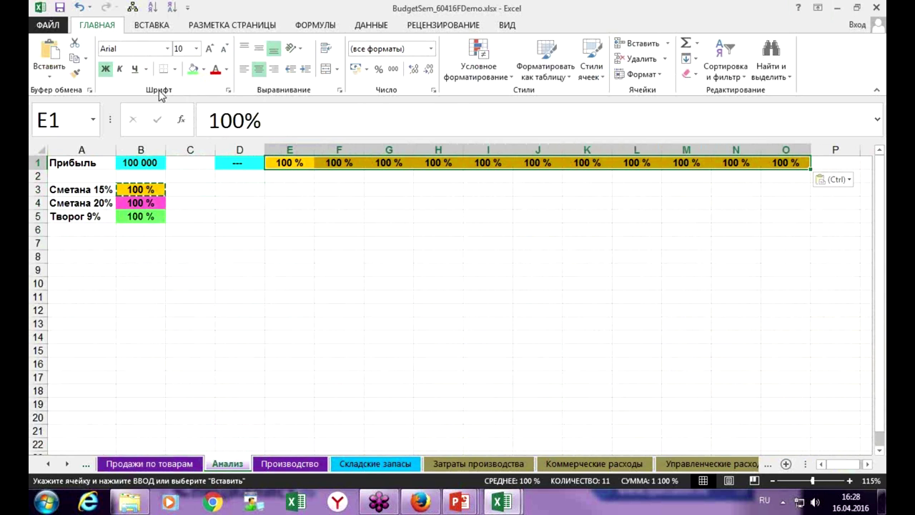
# Step: Copy the pink Сметана 20% coefficient from B4 down D2:D10 as the table's header column
pyautogui.press('Left')
pyautogui.press('Down')
pyautogui.press('Down')
pyautogui.press('Down')
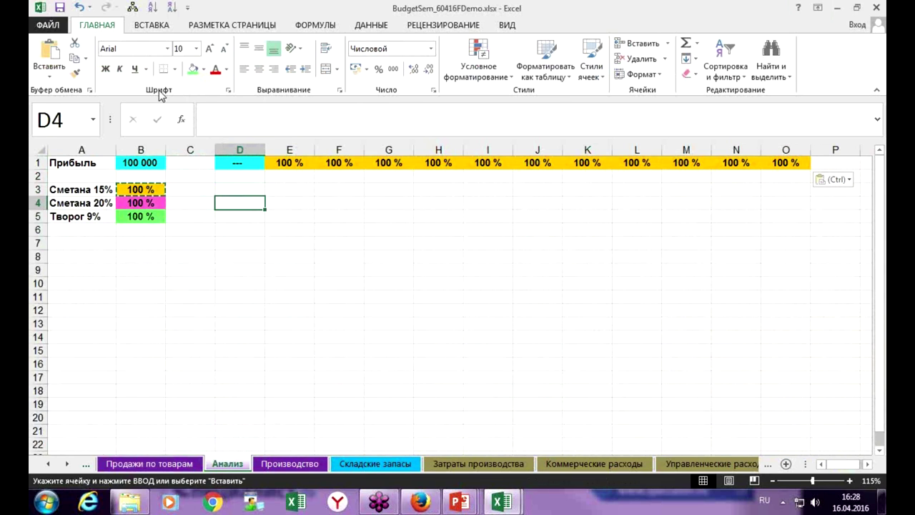
pyautogui.press('Left')
pyautogui.press('Left')
pyautogui.hotkey('ctrl', 'c')
pyautogui.press('Up')
pyautogui.press('Up')
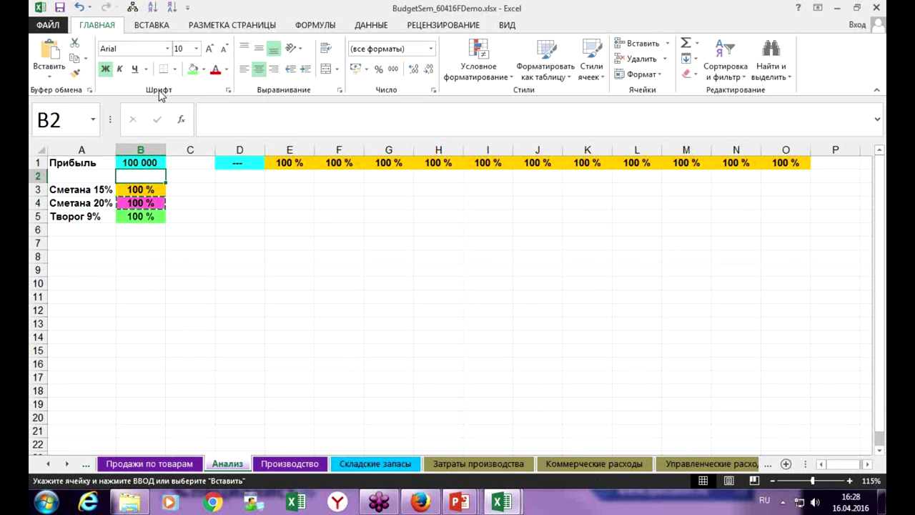
pyautogui.press('Right')
pyautogui.press('Right')
pyautogui.hotkey('shift', 'Down')
pyautogui.hotkey('shift', 'Down')
pyautogui.hotkey('shift', 'Down')
pyautogui.hotkey('shift', 'Down')
pyautogui.hotkey('shift', 'Down')
pyautogui.hotkey('shift', 'Down')
pyautogui.hotkey('shift', 'Down')
pyautogui.hotkey('shift', 'Down')
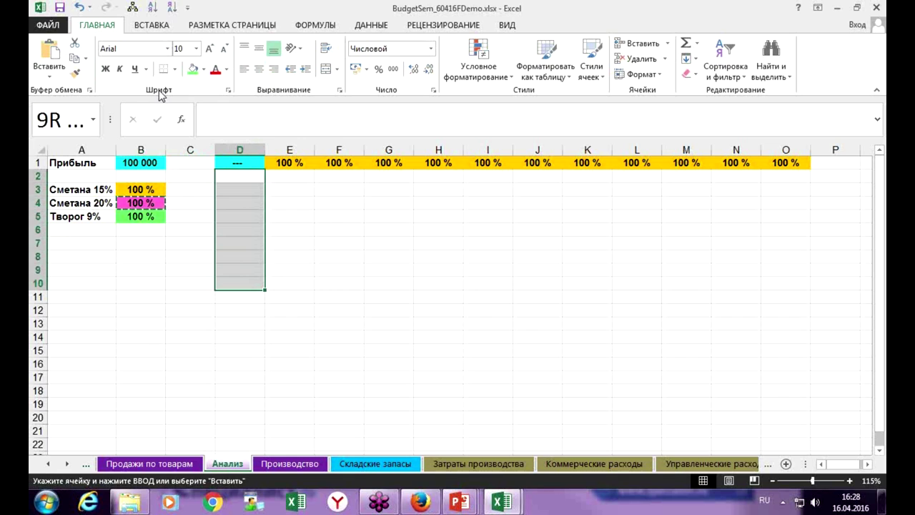
pyautogui.hotkey('ctrl', 'v')
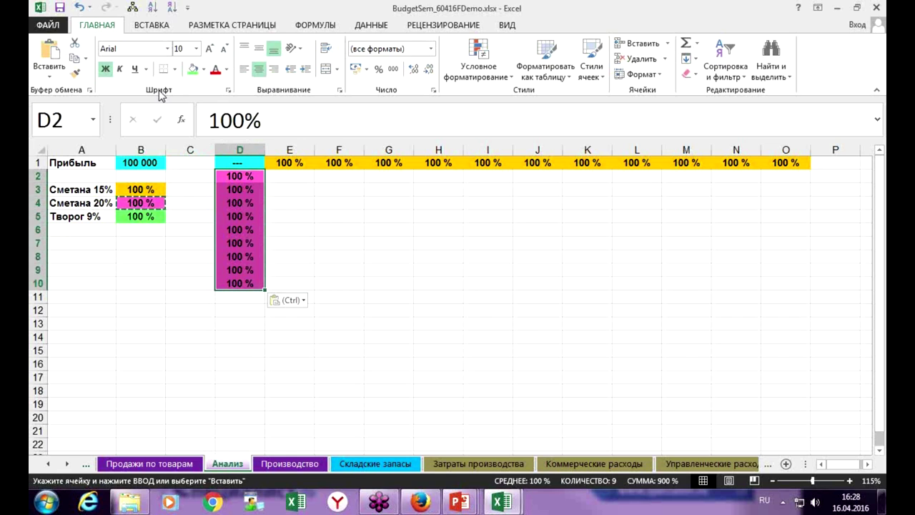
# Step: Insert a blank column at C and remove the fill colours it inherits from column B
pyautogui.press('Up')
pyautogui.press('Right')
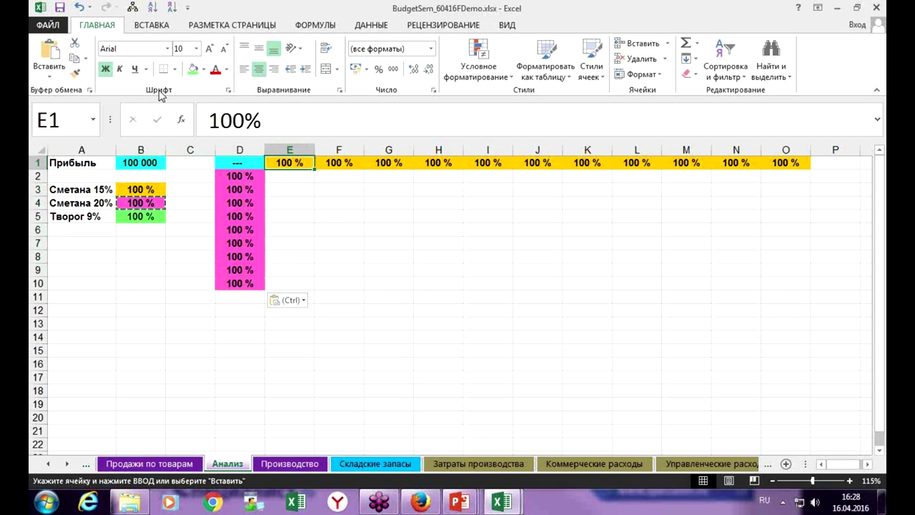
pyautogui.press('Left')
pyautogui.press('Left')
pyautogui.press('Left')
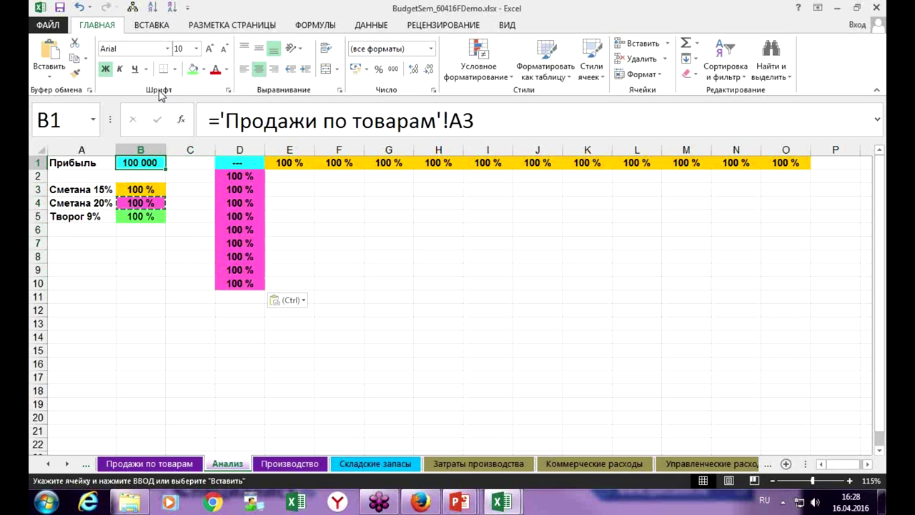
pyautogui.click(187, 152)
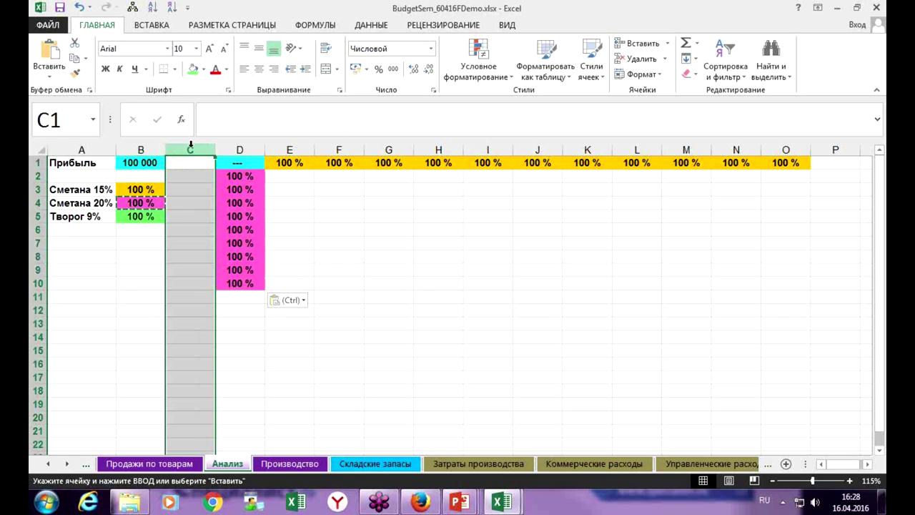
pyautogui.rightClick(191, 149)
pyautogui.click(230, 243)
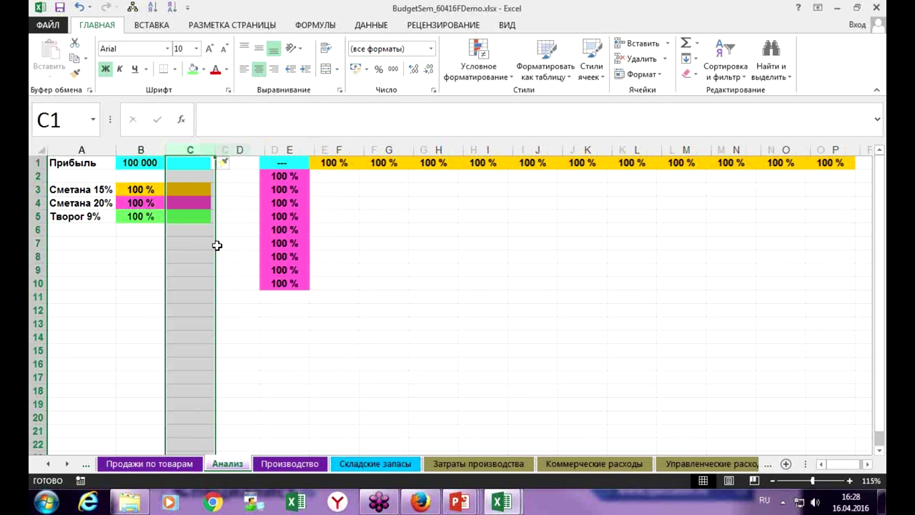
pyautogui.click(241, 150)
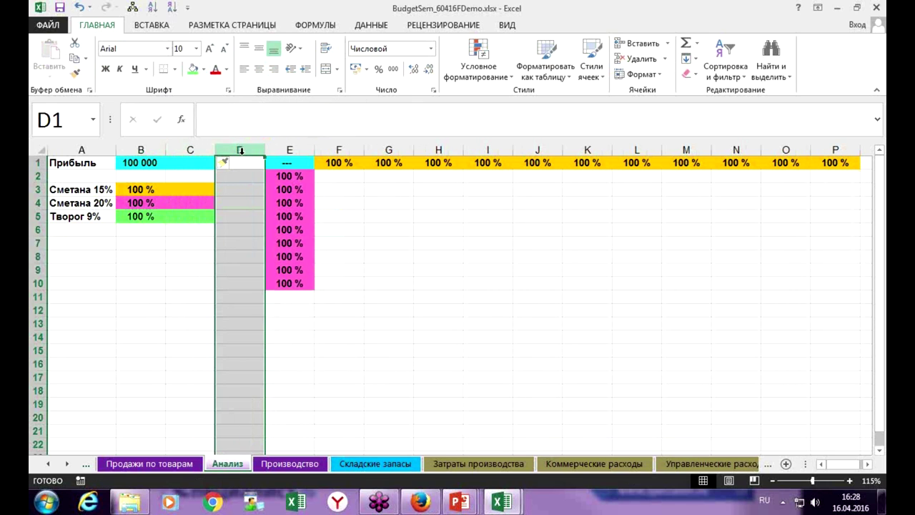
pyautogui.hotkey('ctrl', 'c')
pyautogui.hotkey('ctrl', 'z')
# Step: Copy the product names and coefficients in A3:B5 into A7:B9
pyautogui.press('Down')
pyautogui.press('Down')
pyautogui.press('Left')
pyautogui.press('Left')
pyautogui.press('Up')
pyautogui.press('Down')
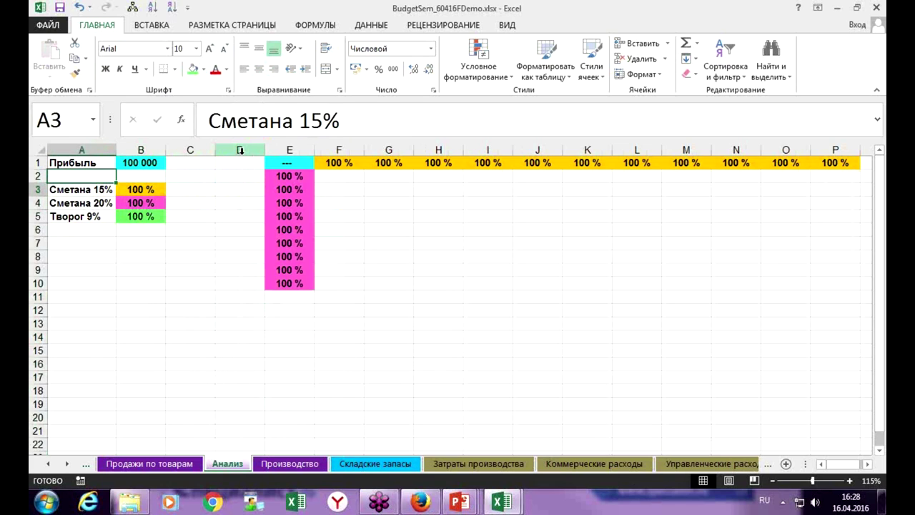
pyautogui.hotkey('shift', 'Right')
pyautogui.hotkey('shift', 'Down')
pyautogui.hotkey('shift', 'Down')
pyautogui.hotkey('ctrl', 'c')
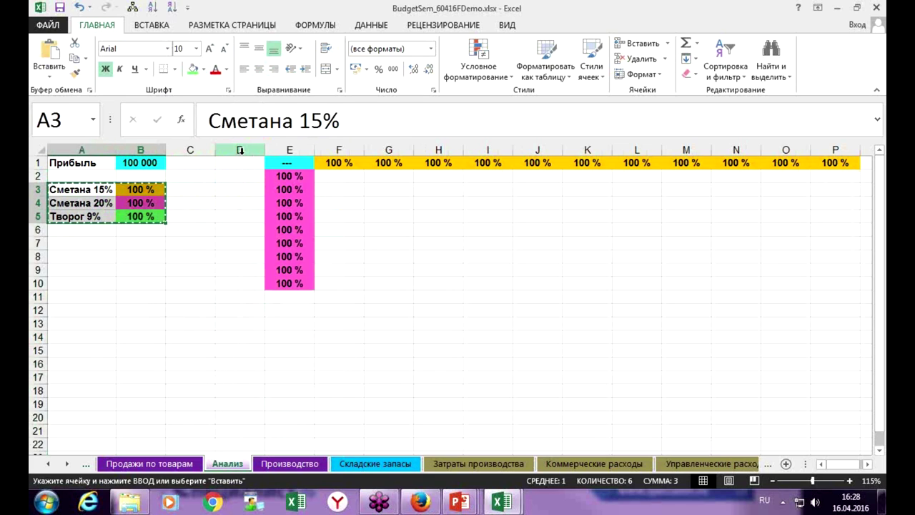
pyautogui.press('Down')
pyautogui.press('Down')
pyautogui.press('Down')
pyautogui.press('Down')
pyautogui.press('Return')
# Step: Copy the coloured coefficients B7:B9 into the adjacent cells C7:C9
pyautogui.press('Right')
pyautogui.hotkey('shift', 'Down')
pyautogui.hotkey('shift', 'Down')
pyautogui.hotkey('ctrl', 'c')
pyautogui.press('Right')
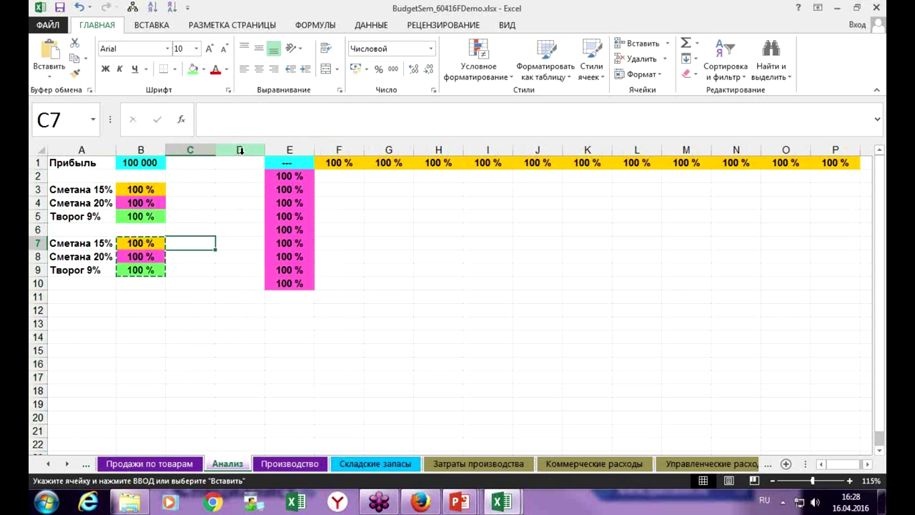
pyautogui.hotkey('ctrl', 'v')
pyautogui.press('Return')
# Step: Set the values in C7, C8 and C9 to 5% each
pyautogui.write('5')
pyautogui.press('Return')
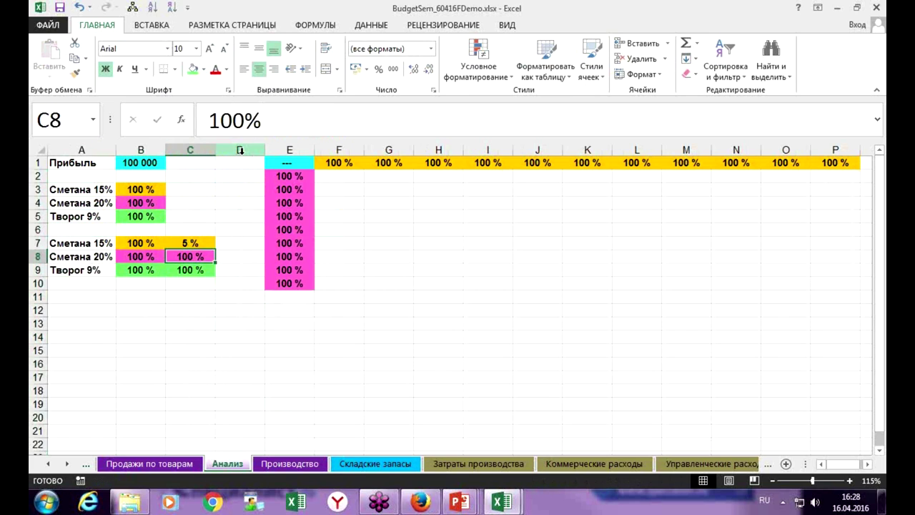
pyautogui.write('5')
pyautogui.press('Return')
pyautogui.write(',5')
pyautogui.press('Return')
pyautogui.press('Up')
pyautogui.press('F2')
pyautogui.press('BackSpace')
pyautogui.press('BackSpace')
pyautogui.press('BackSpace')
pyautogui.write('8%')
pyautogui.press('Return')
pyautogui.press('Up')
pyautogui.press('F2')
pyautogui.press('BackSpace')
pyautogui.press('BackSpace')
pyautogui.write('5%')
pyautogui.press('Return')
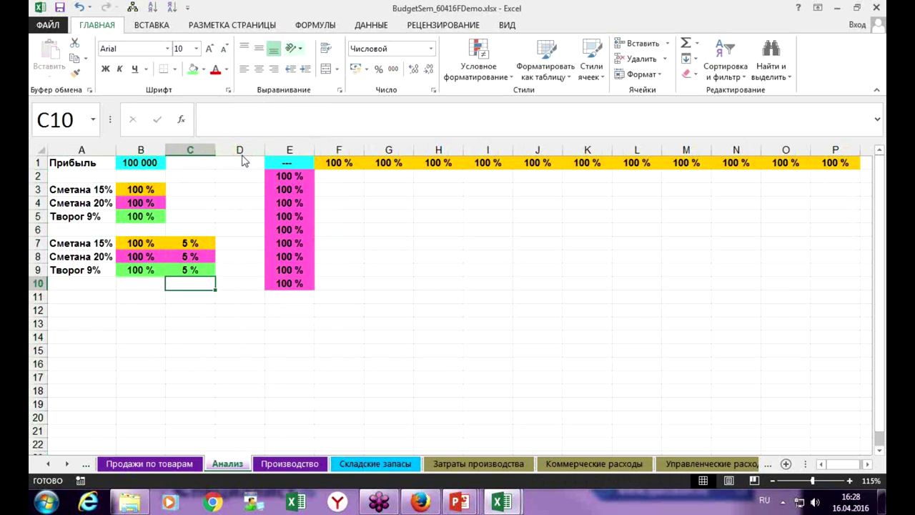
# Step: Fill the middle cell E6 of the table's pink header column with yellow
pyautogui.click(299, 229)
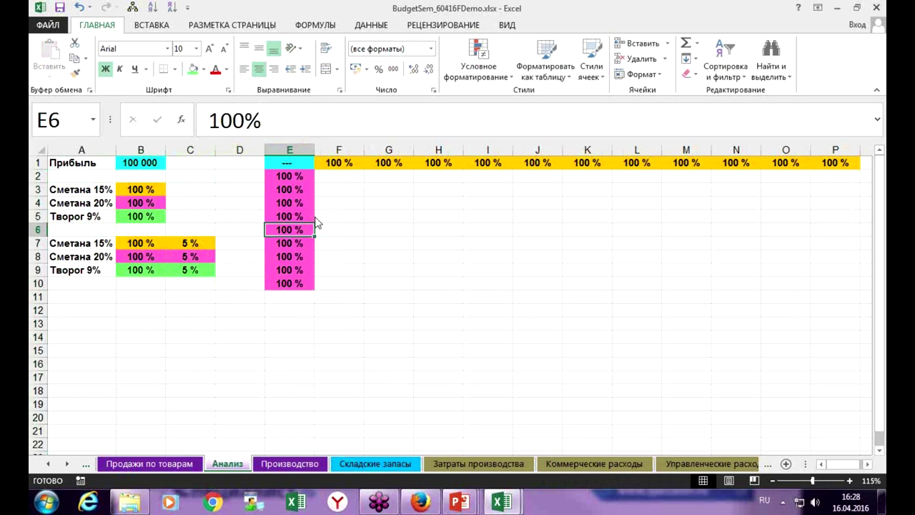
pyautogui.click(204, 69)
pyautogui.click(227, 175)
pyautogui.click(370, 238)
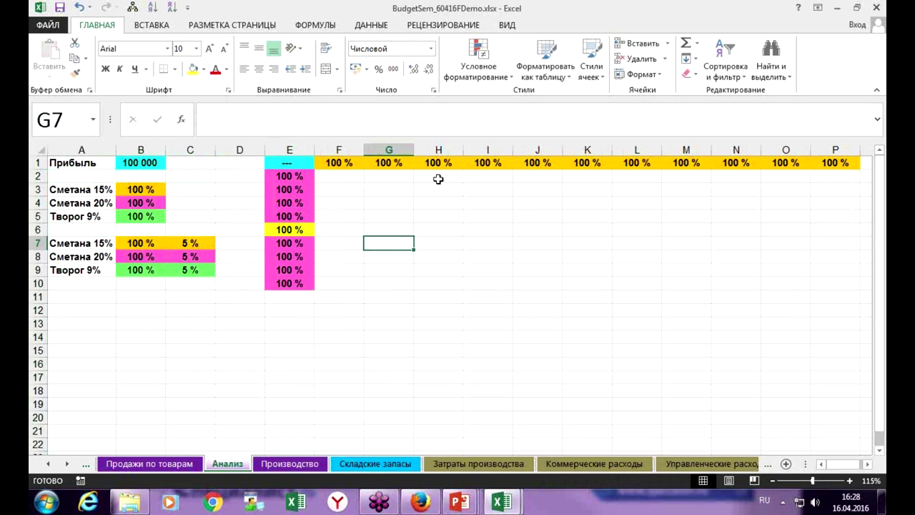
# Step: Fill the middle cell K1 of the table's orange header row with yellow
pyautogui.click(585, 165)
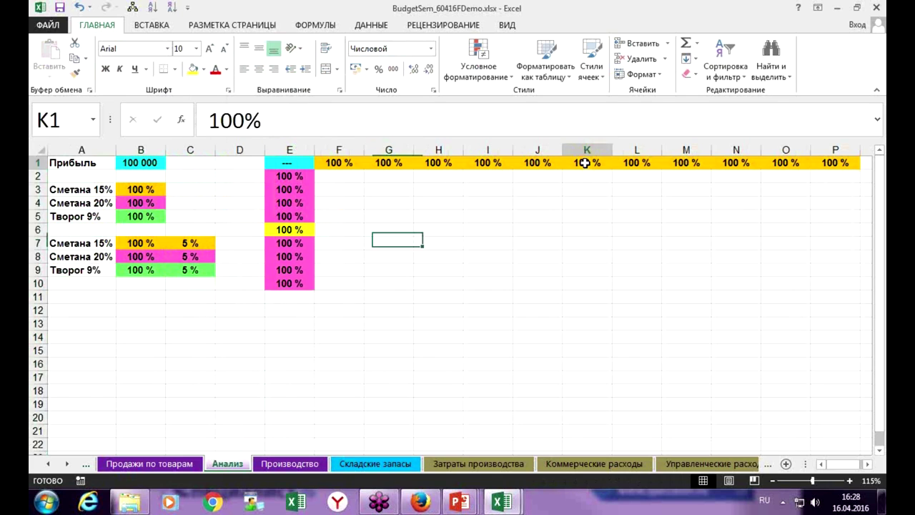
pyautogui.click(193, 69)
# Step: Link the yellow header cells to the base coefficients, setting E6 to =B8 and K1 to =B7
pyautogui.click(292, 229)
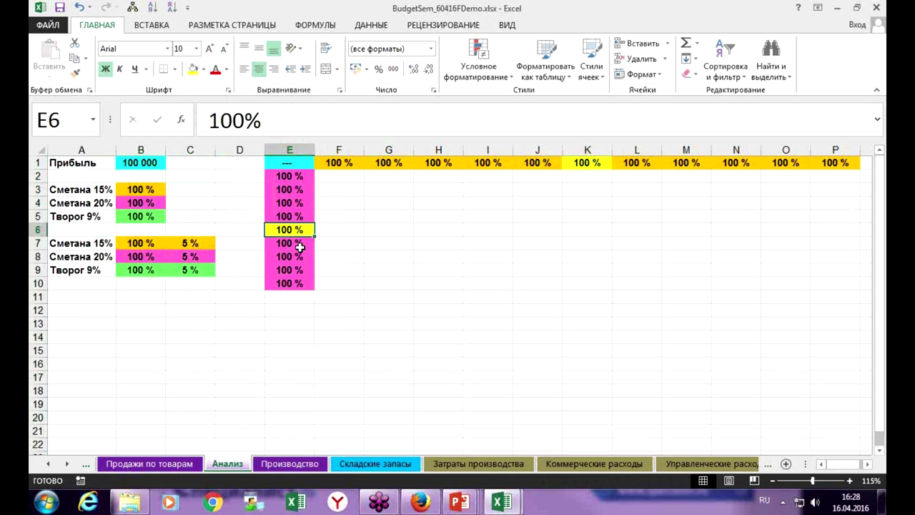
pyautogui.write('=')
pyautogui.click(136, 257)
pyautogui.press('Return')
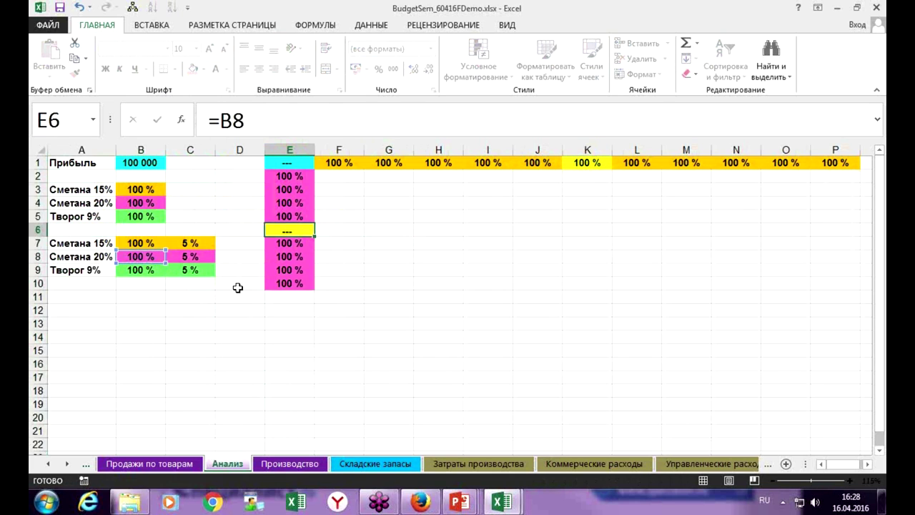
pyautogui.click(587, 163)
pyautogui.write('=')
pyautogui.click(136, 242)
pyautogui.press('Return')
# Step: Enter the formula =E6-$C$8 in E5, directly above the yellow cell of the header column
pyautogui.click(304, 215)
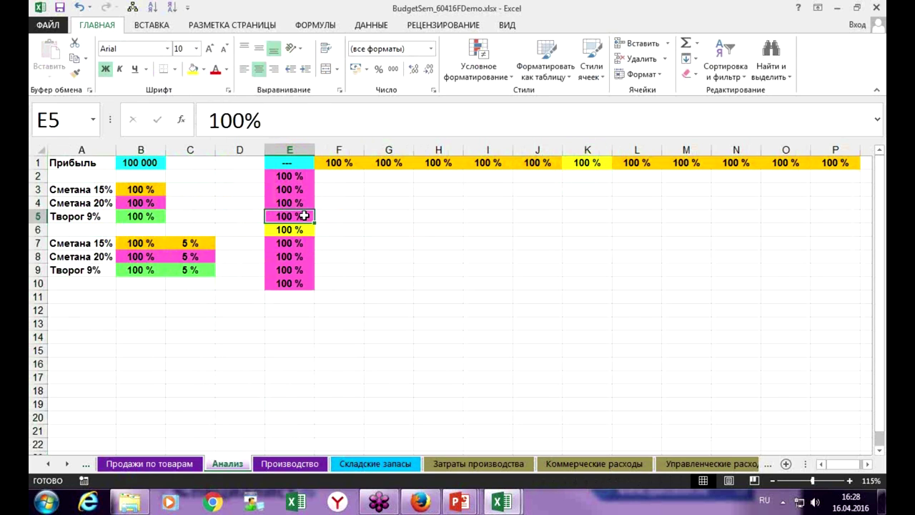
pyautogui.write('=')
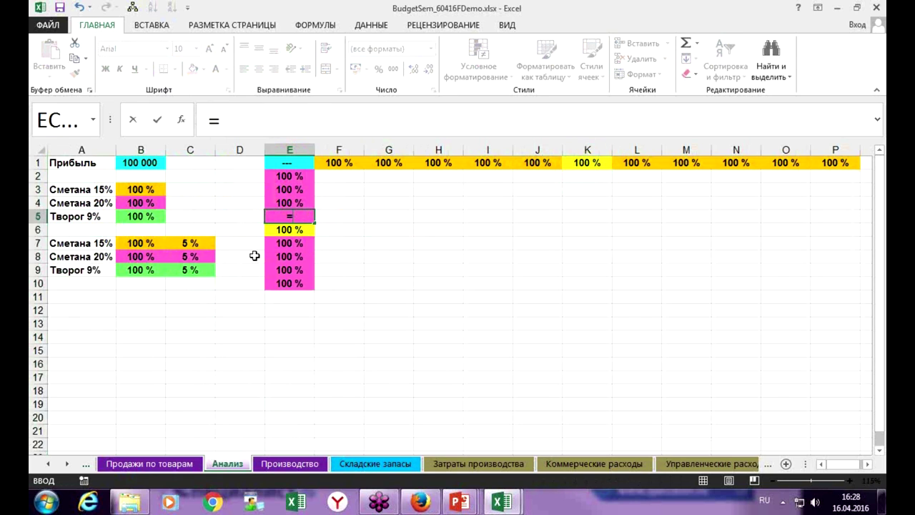
pyautogui.click(287, 228)
pyautogui.write('-')
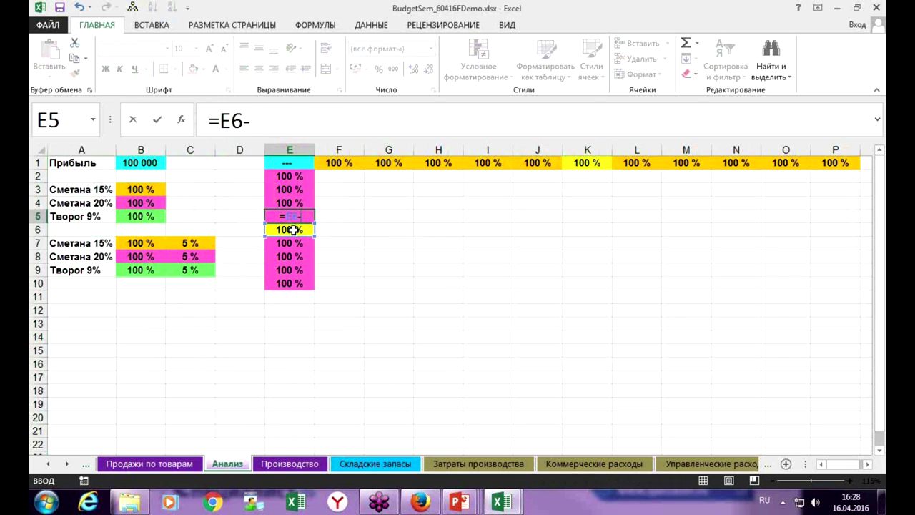
pyautogui.click(195, 256)
pyautogui.press('F4')
pyautogui.press('Return')
# Step: Copy the decreasing formula from E5 up into E2:E4
pyautogui.press('Up')
pyautogui.hotkey('ctrl', 'c')
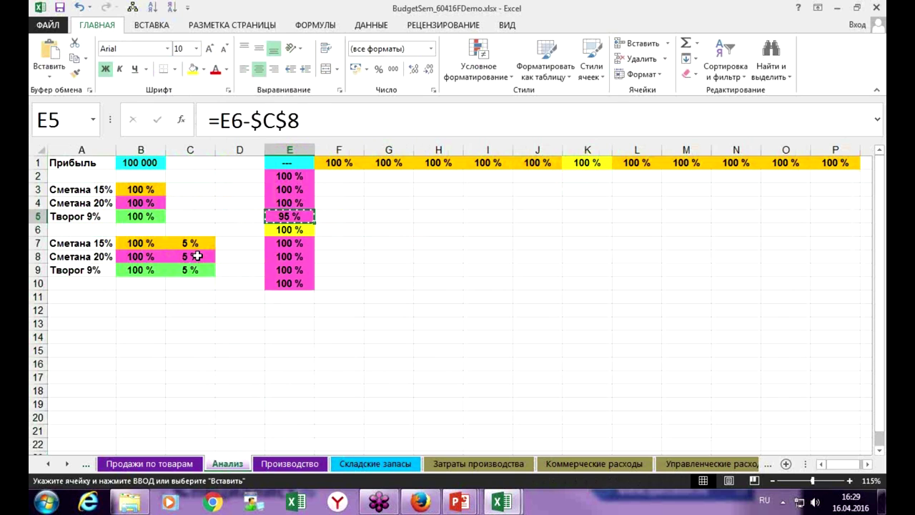
pyautogui.hotkey('shift', 'Up')
pyautogui.hotkey('shift', 'Up')
pyautogui.hotkey('shift', 'Up')
pyautogui.hotkey('ctrl', 'v')
# Step: Enter the formula =E6+$C$8 in E7, directly below the yellow cell of the header column
pyautogui.press('Down')
pyautogui.press('Down')
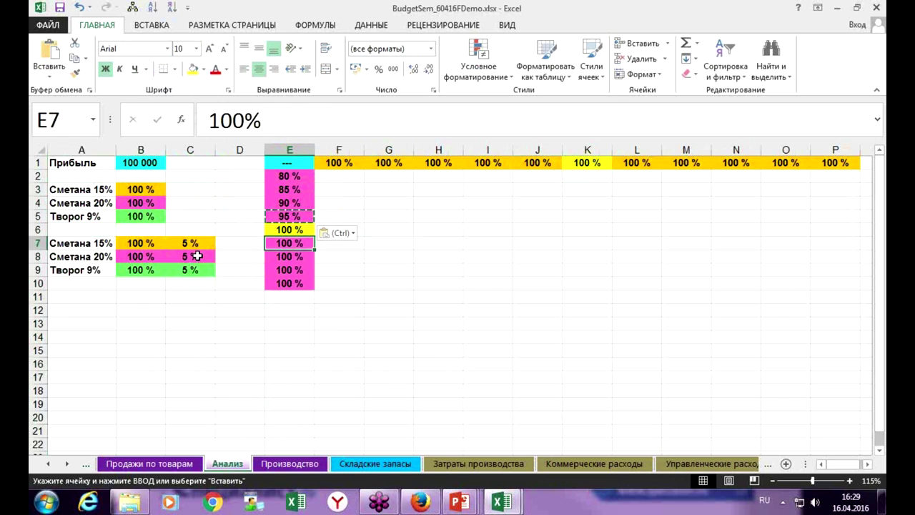
pyautogui.write('=')
pyautogui.press('Up')
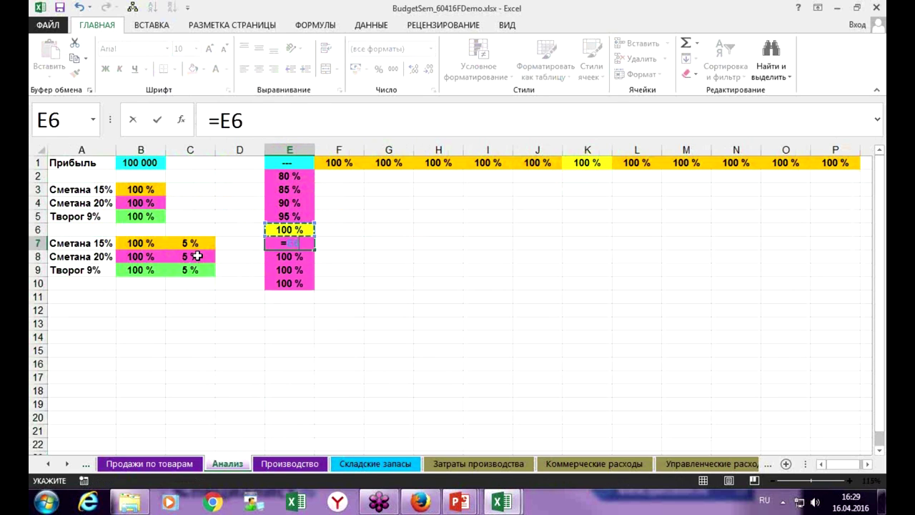
pyautogui.write('+')
pyautogui.click(198, 257)
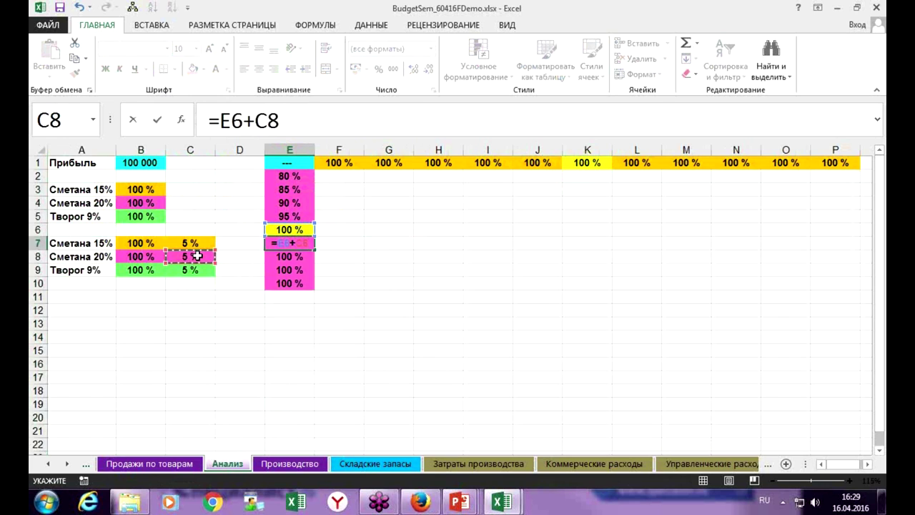
pyautogui.press('F4')
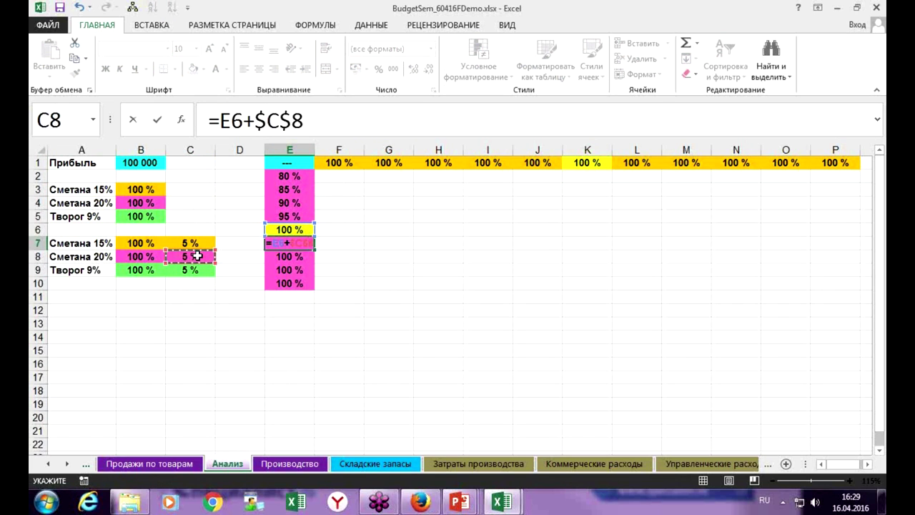
pyautogui.press('Return')
# Step: Copy the increasing formula from E7 down into E8:E10
pyautogui.press('Up')
pyautogui.hotkey('ctrl', 'c')
pyautogui.hotkey('shift', 'Down')
pyautogui.hotkey('shift', 'Down')
pyautogui.hotkey('shift', 'Down')
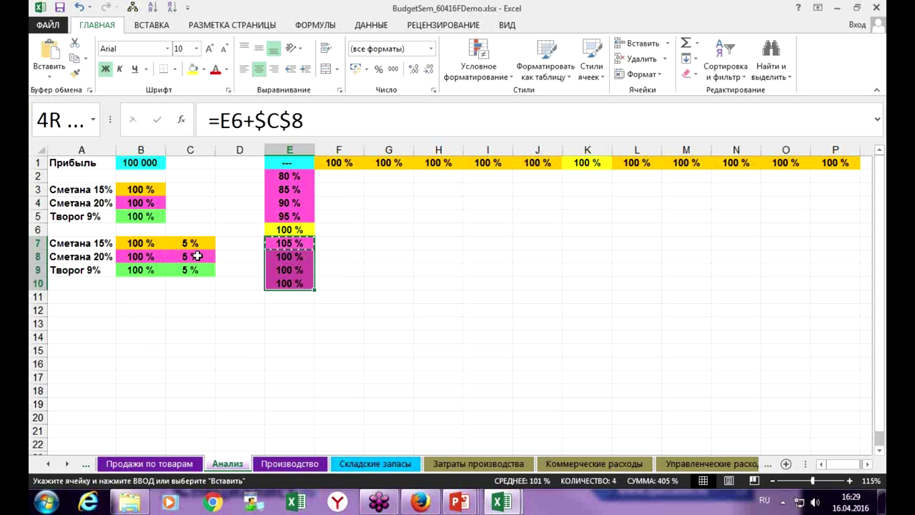
pyautogui.hotkey('ctrl', 'v')
# Step: Enter the formula =K1-$C$7 in J1, just before the yellow cell of the header row
pyautogui.press('Up')
pyautogui.press('Up')
pyautogui.press('Up')
pyautogui.press('Up')
pyautogui.press('Up')
pyautogui.press('Up')
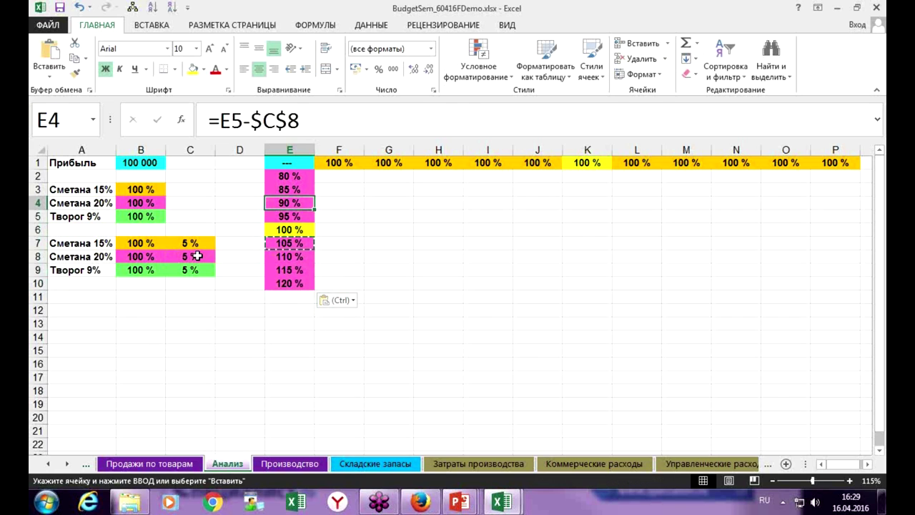
pyautogui.press('Right')
pyautogui.press('Right')
pyautogui.press('Right')
pyautogui.press('Right')
pyautogui.press('Right')
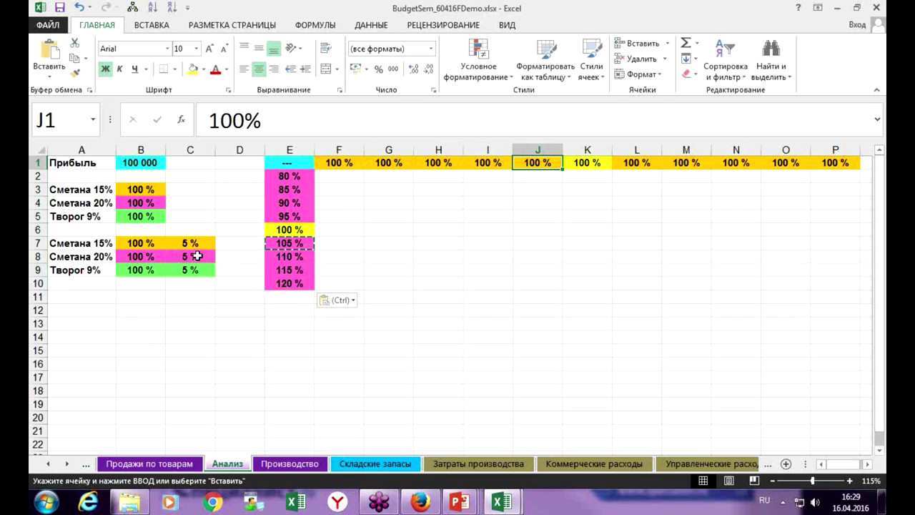
pyautogui.write('=')
pyautogui.press('Right')
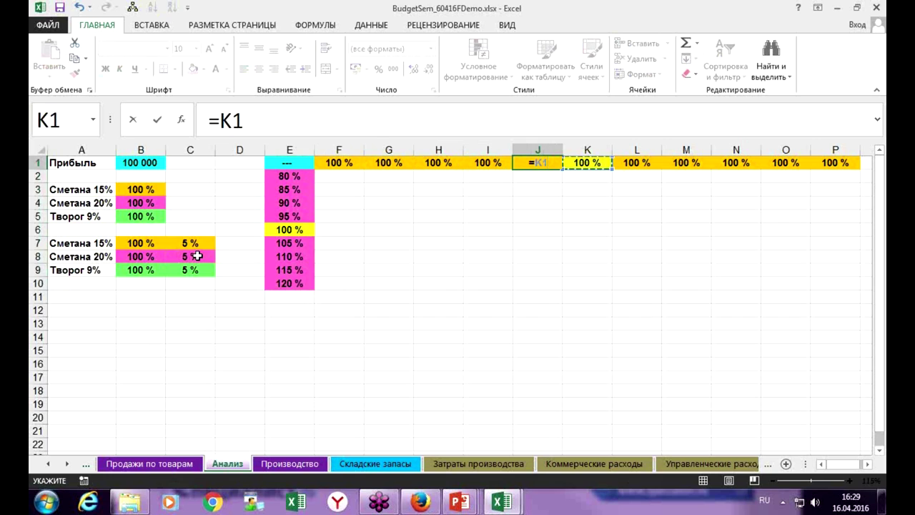
pyautogui.write('+')
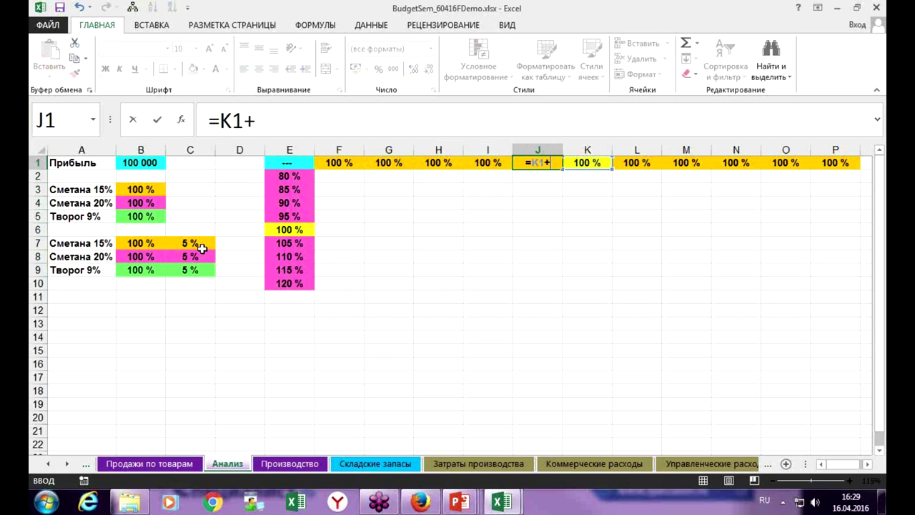
pyautogui.click(201, 246)
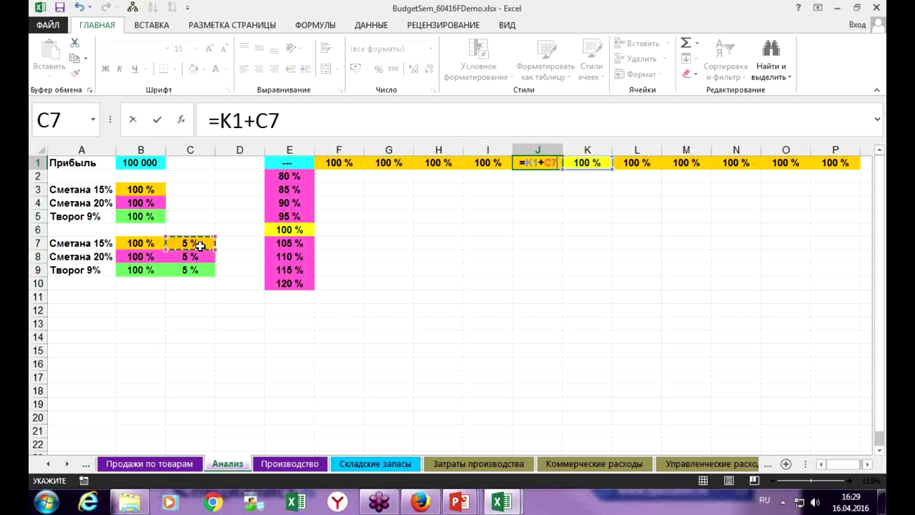
pyautogui.press('F4')
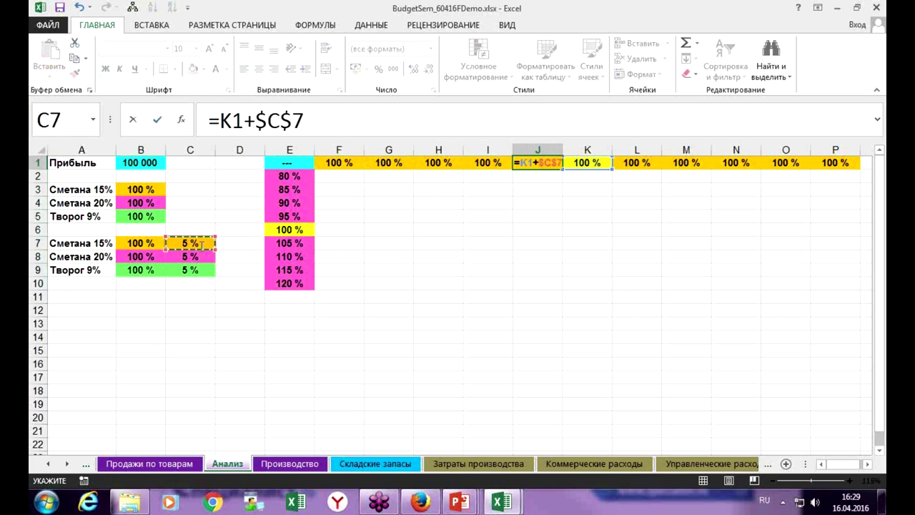
pyautogui.click(248, 120)
pyautogui.write('-')
pyautogui.press('Return')
# Step: Copy the decreasing formula from J1 into the preceding header cells F1:I1
pyautogui.press('Up')
pyautogui.hotkey('ctrl', 'c')
pyautogui.press('Left')
pyautogui.press('Left')
pyautogui.press('Left')
pyautogui.press('Left')
pyautogui.hotkey('shift', 'Right')
pyautogui.hotkey('shift', 'Right')
pyautogui.hotkey('shift', 'Right')
pyautogui.hotkey('shift', 'Right')
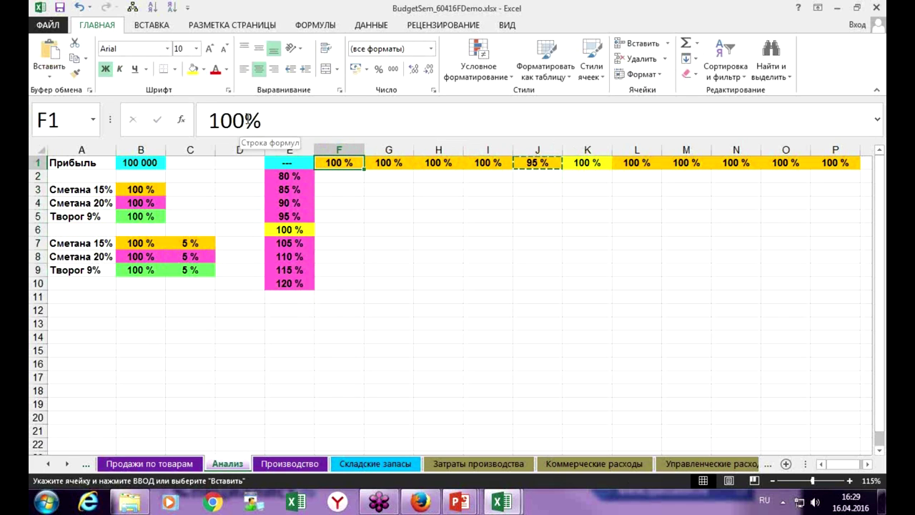
pyautogui.hotkey('ctrl', 'v')
# Step: Enter the formula =K1+$C$7 in L1, just after the yellow cell of the header row
pyautogui.press('Right')
pyautogui.press('Right')
pyautogui.press('Right')
pyautogui.press('Right')
pyautogui.press('Right')
pyautogui.press('Right')
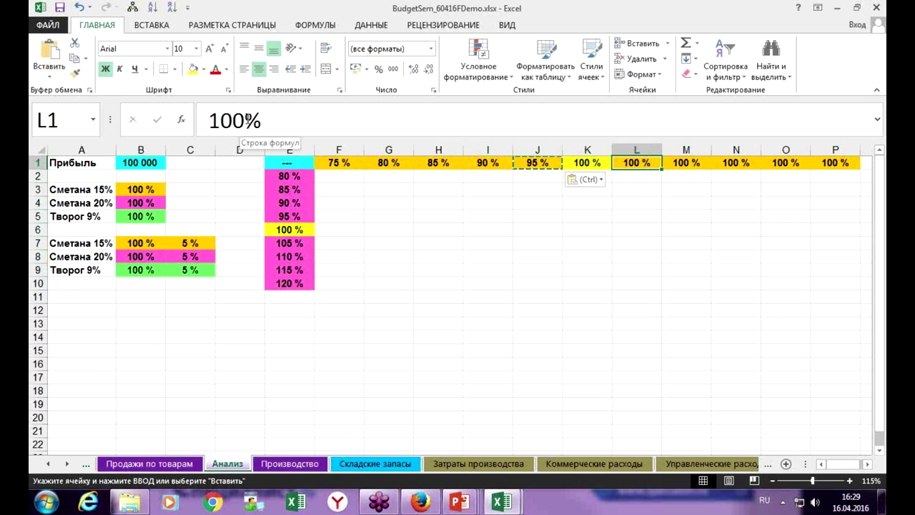
pyautogui.write('=')
pyautogui.press('Left')
pyautogui.write('+')
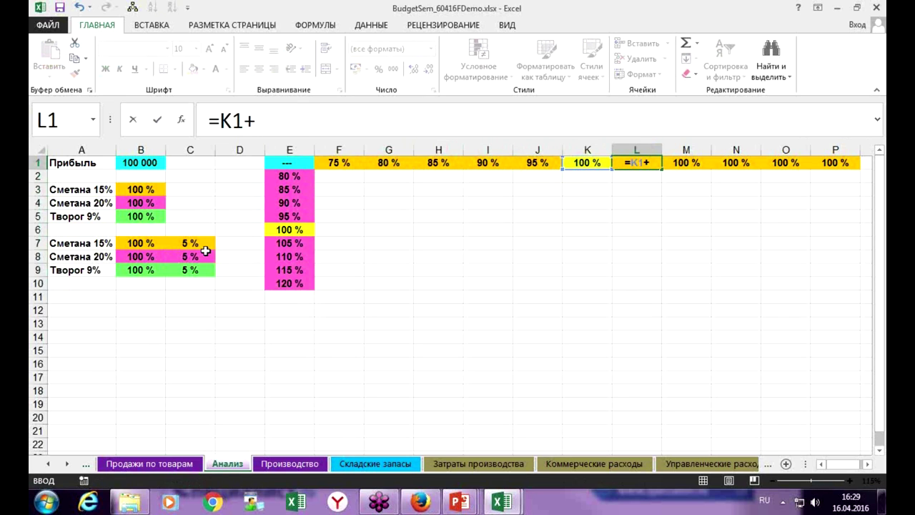
pyautogui.click(194, 245)
pyautogui.press('F4')
pyautogui.hotkey('ctrl', 'Return')
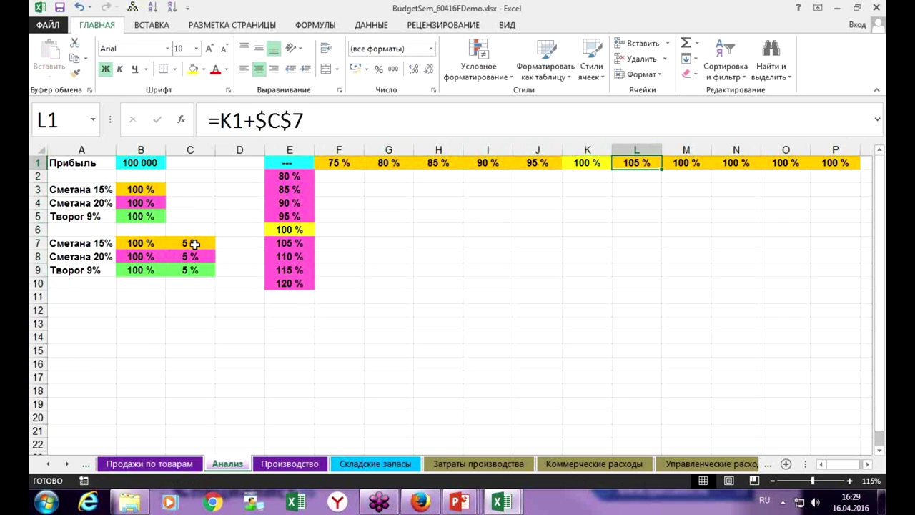
# Step: Copy the increasing formula from L1 into the remaining header cells M1:P1
pyautogui.hotkey('ctrl', 'c')
pyautogui.hotkey('shift', 'Right')
pyautogui.hotkey('shift', 'Right')
pyautogui.hotkey('shift', 'Right')
pyautogui.hotkey('shift', 'Right')
pyautogui.hotkey('ctrl', 'v')
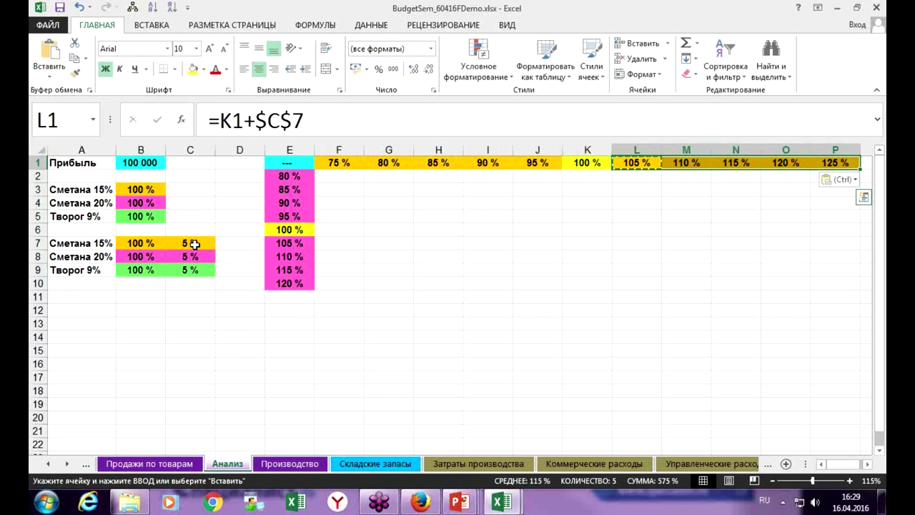
pyautogui.press('Down')
pyautogui.press('Down')
pyautogui.press('Down')
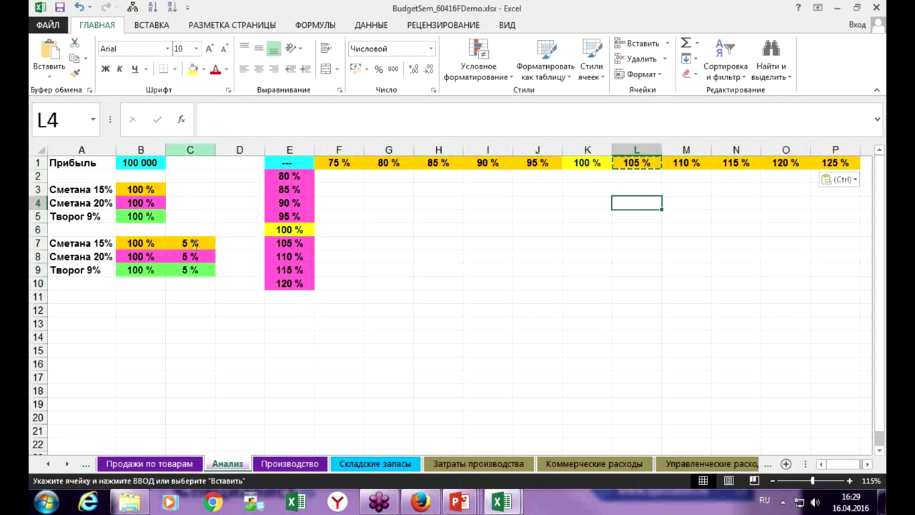
pyautogui.moveTo(301, 163); pyautogui.dragTo(819, 294)
pyautogui.click(595, 346)
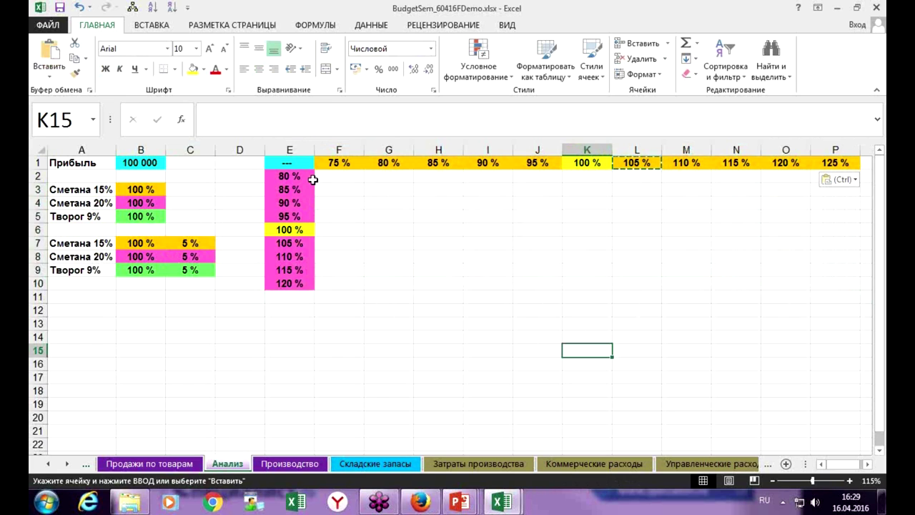
# Step: Replace the formula in the table's corner cell E1 with =B1 to link it to the profit value
pyautogui.click(296, 164)
pyautogui.press('Escape')
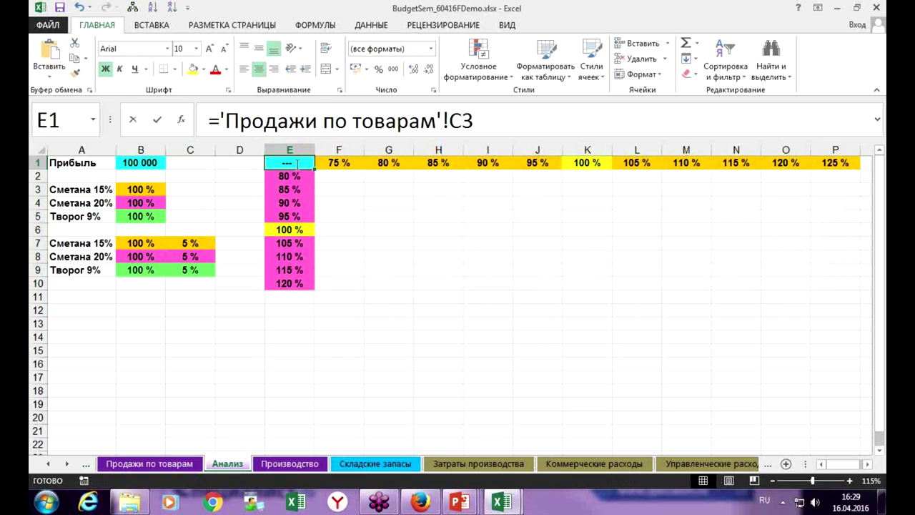
pyautogui.write('=')
pyautogui.click(140, 164)
pyautogui.hotkey('ctrl', 'Return')
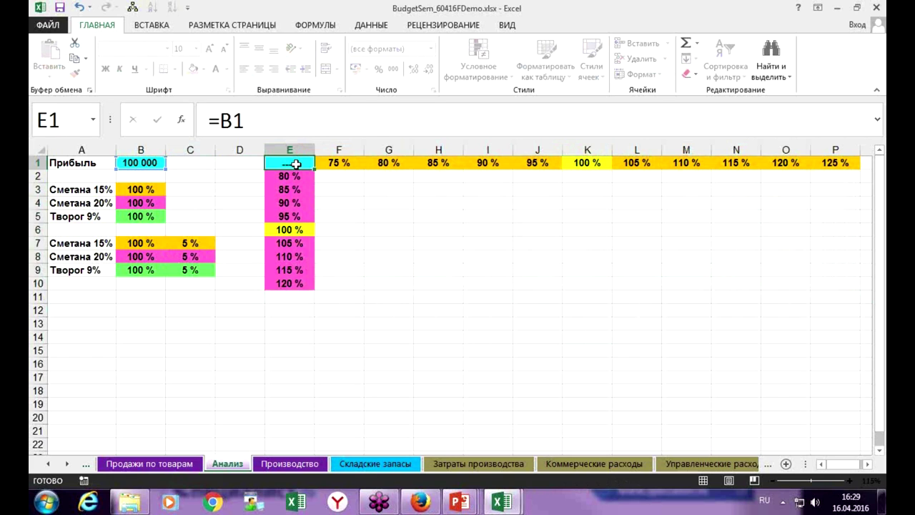
pyautogui.press('Down')
pyautogui.press('Down')
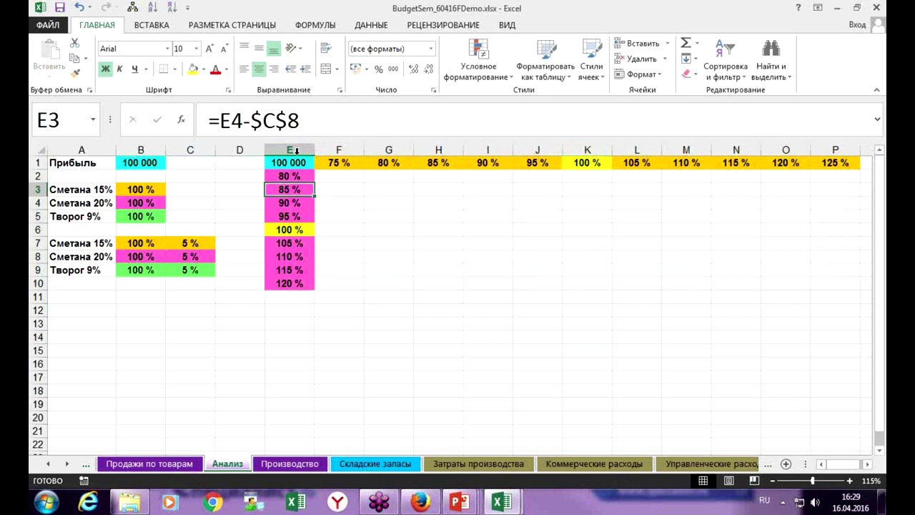
# Step: Set up a what-if data table on E1:P10 with $B$3 as the input for the header row and $B$4 for the header column
pyautogui.moveTo(291, 162); pyautogui.dragTo(655, 284)
pyautogui.moveTo(852, 465); pyautogui.dragTo(828, 466)
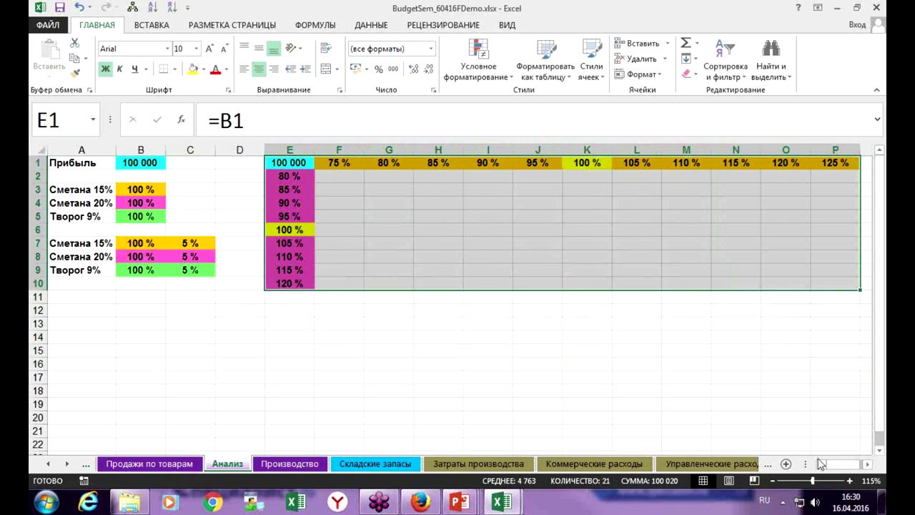
pyautogui.click(369, 26)
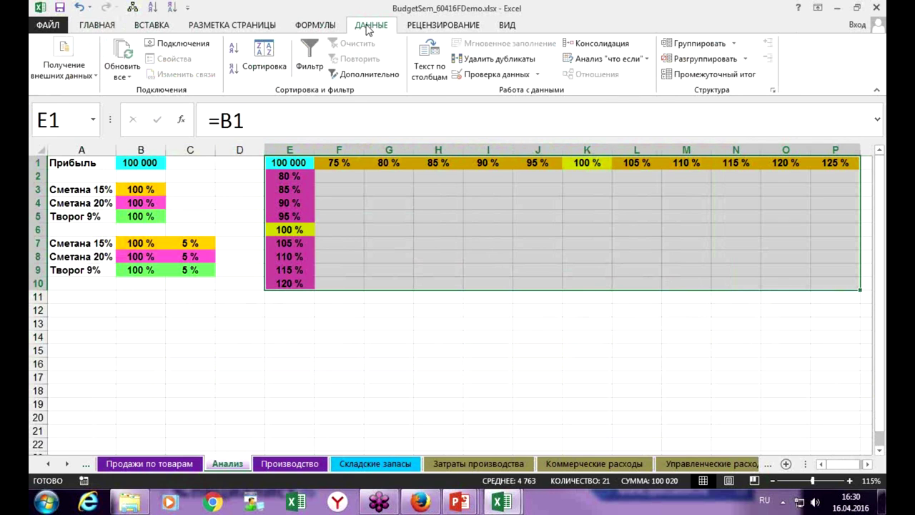
pyautogui.click(613, 60)
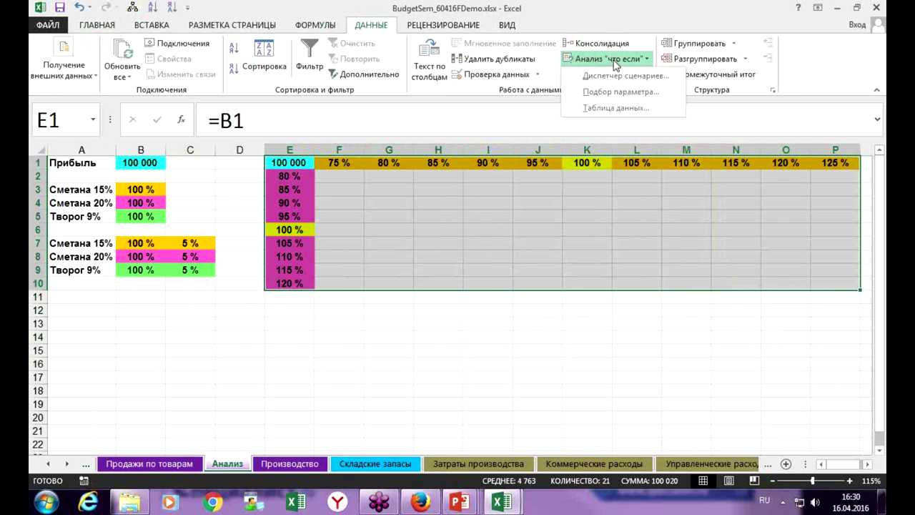
pyautogui.click(619, 108)
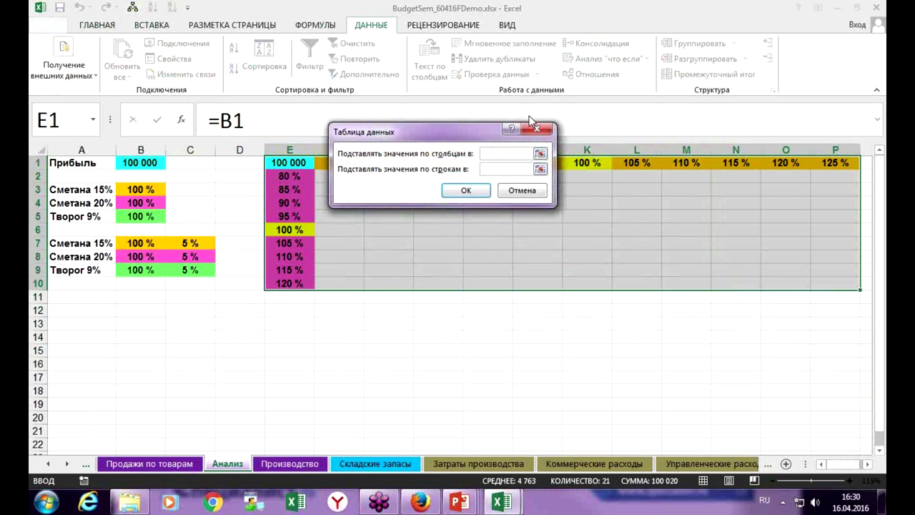
pyautogui.moveTo(461, 131); pyautogui.dragTo(489, 233)
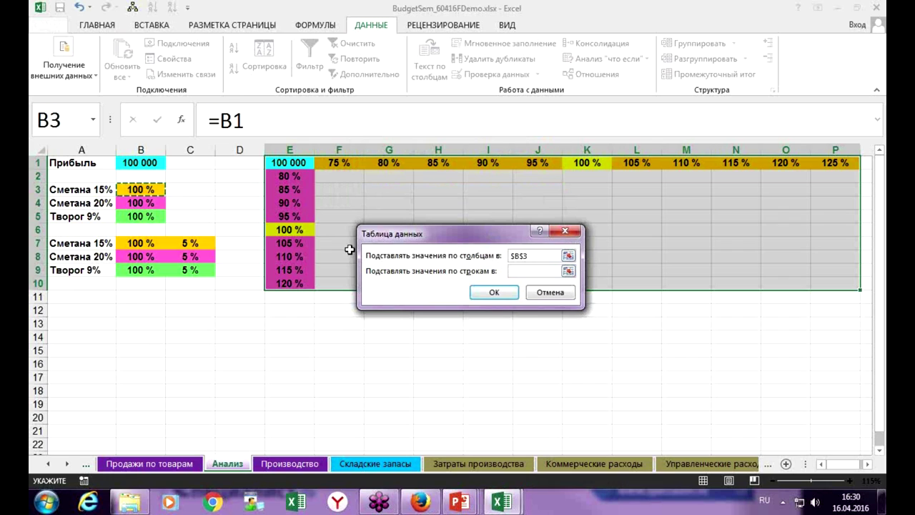
pyautogui.click(522, 271)
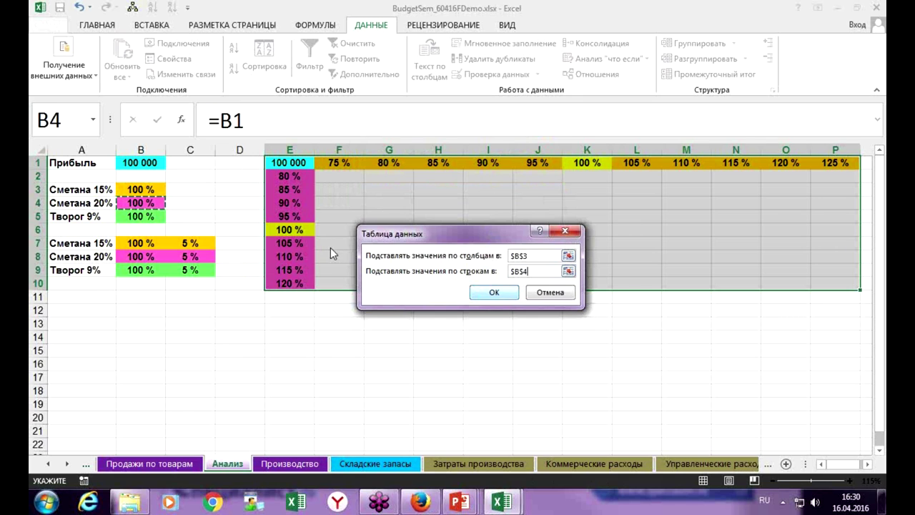
# Step: Build the data table with row input B3 and column input B4, and apply the green-yellow-red colour scale to F2:P10
pyautogui.press('Return')
pyautogui.click(378, 350)
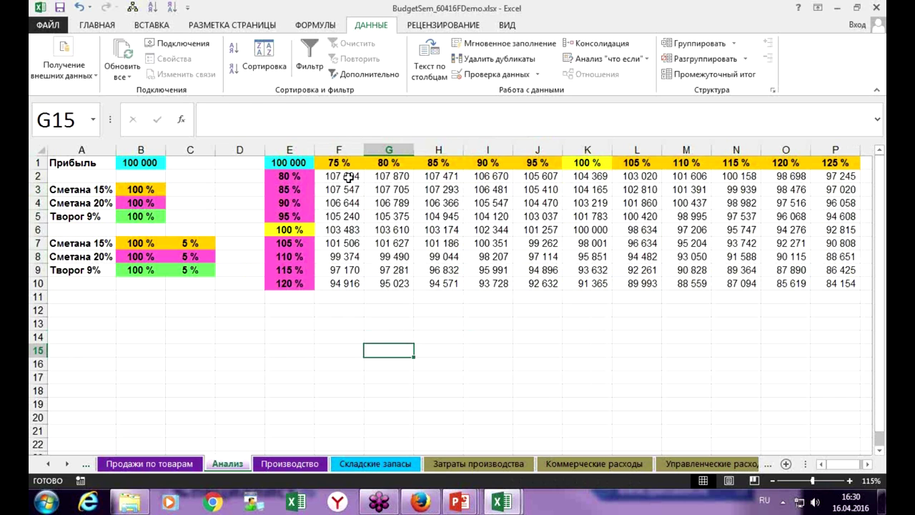
pyautogui.moveTo(349, 176); pyautogui.dragTo(851, 283)
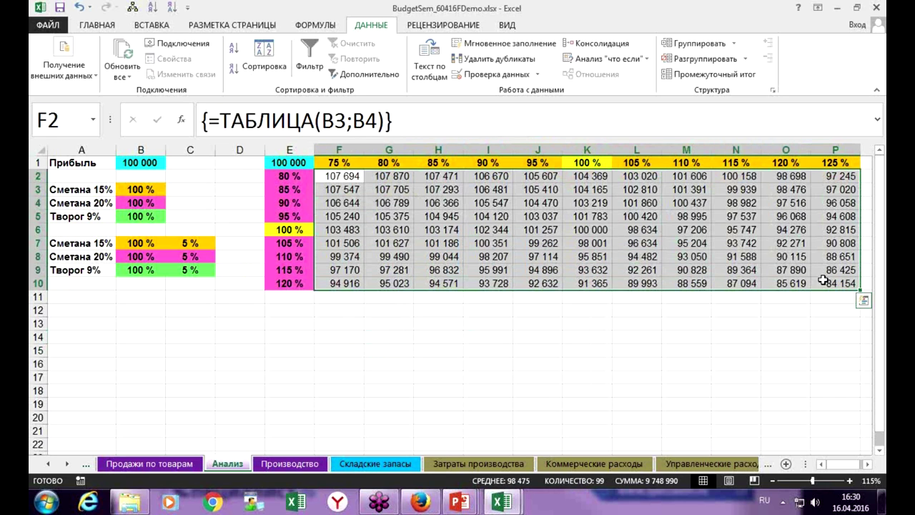
pyautogui.click(111, 26)
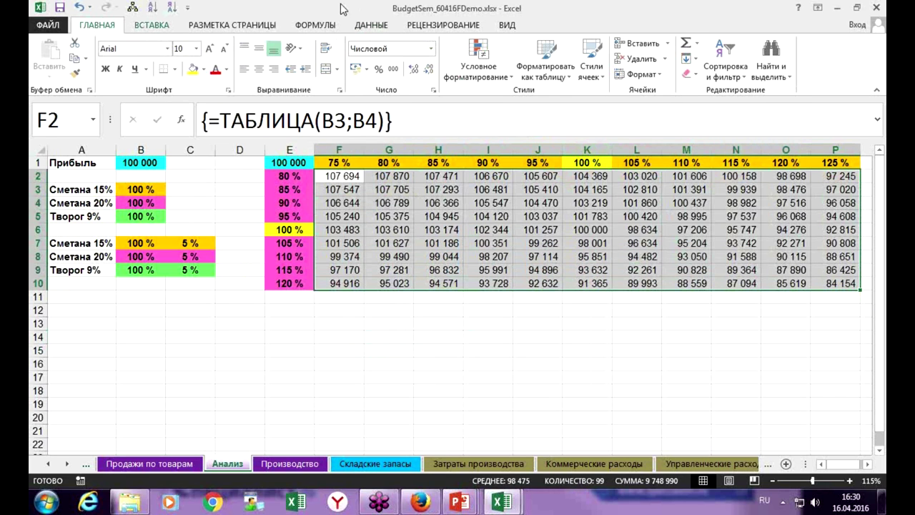
pyautogui.click(477, 63)
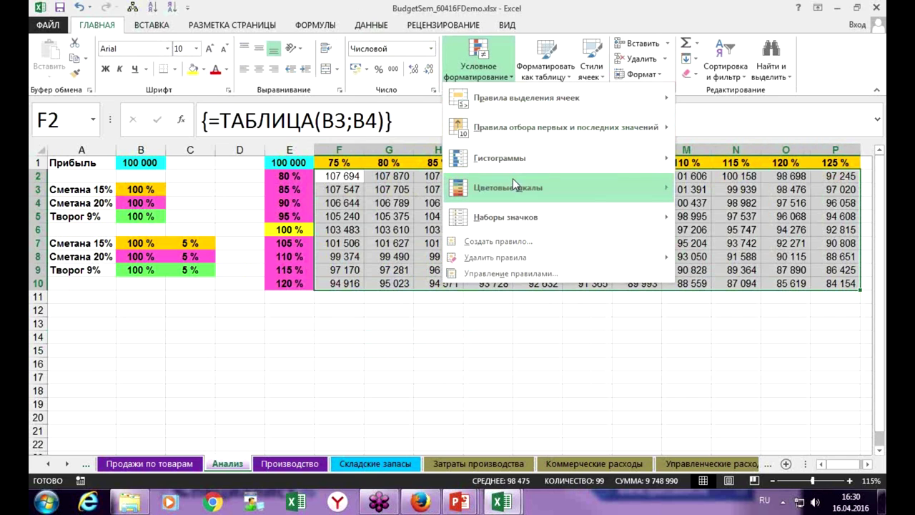
pyautogui.moveTo(595, 194)
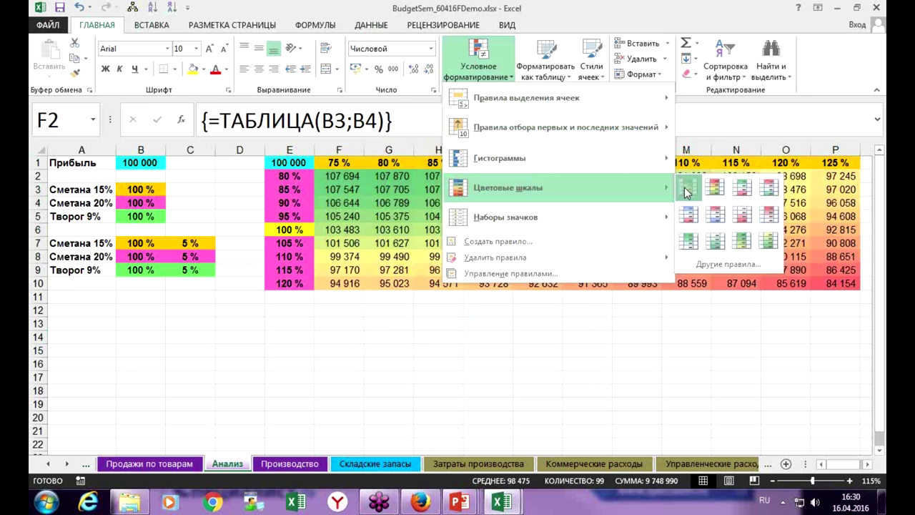
pyautogui.click(685, 188)
pyautogui.click(580, 379)
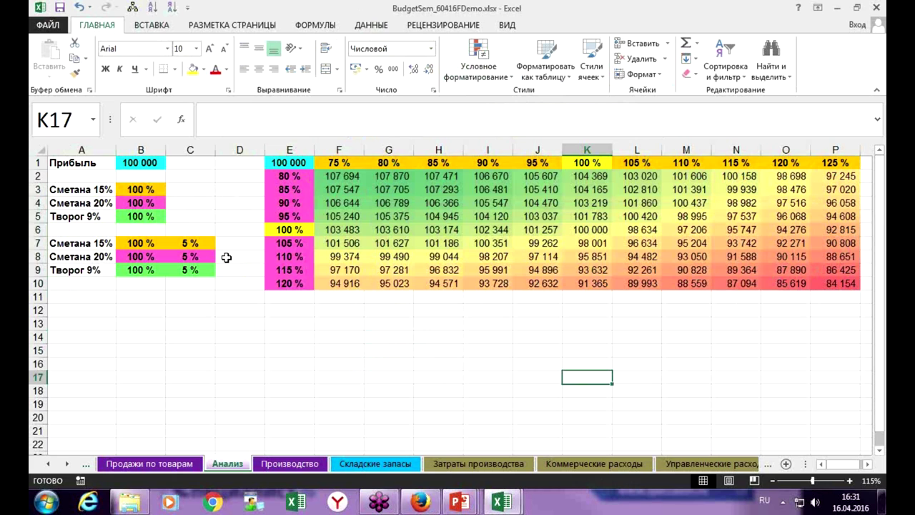
# Step: Set the Сметана 15% and Сметана 20% coefficients in B3 and B4 to 85%
pyautogui.click(143, 188)
pyautogui.write('85')
pyautogui.press('Return')
pyautogui.write('85')
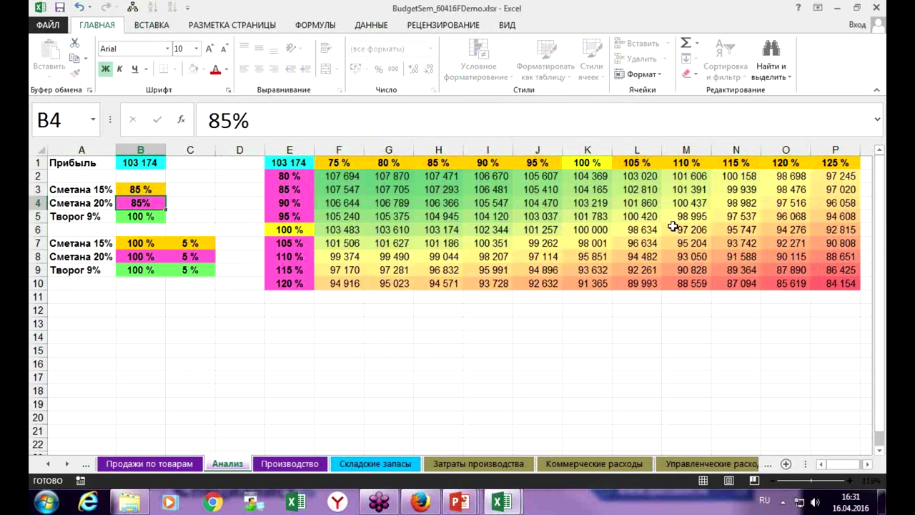
pyautogui.press('Return')
# Step: Set the central values for Сметана 15% and Сметана 20% in B7 and B8 to 85%
pyautogui.press('Down')
pyautogui.press('Down')
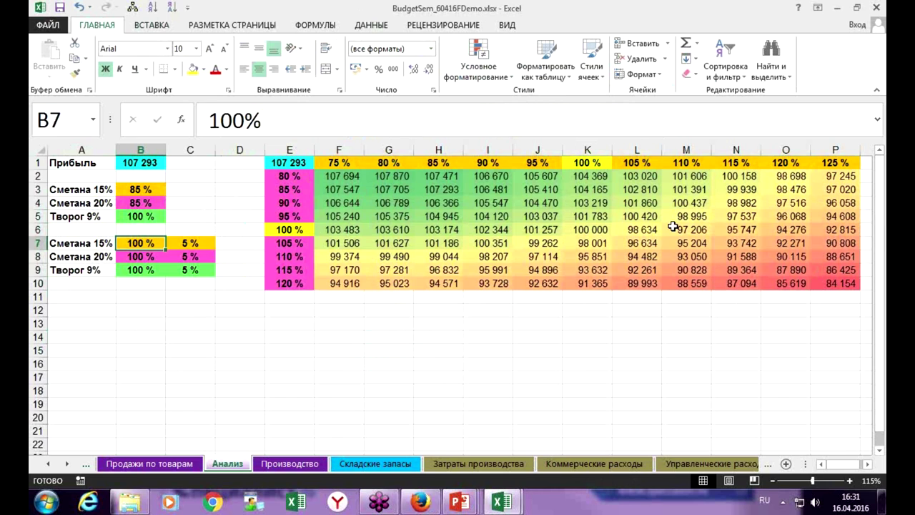
pyautogui.write('85')
pyautogui.press('Return')
pyautogui.write('85')
pyautogui.press('Return')
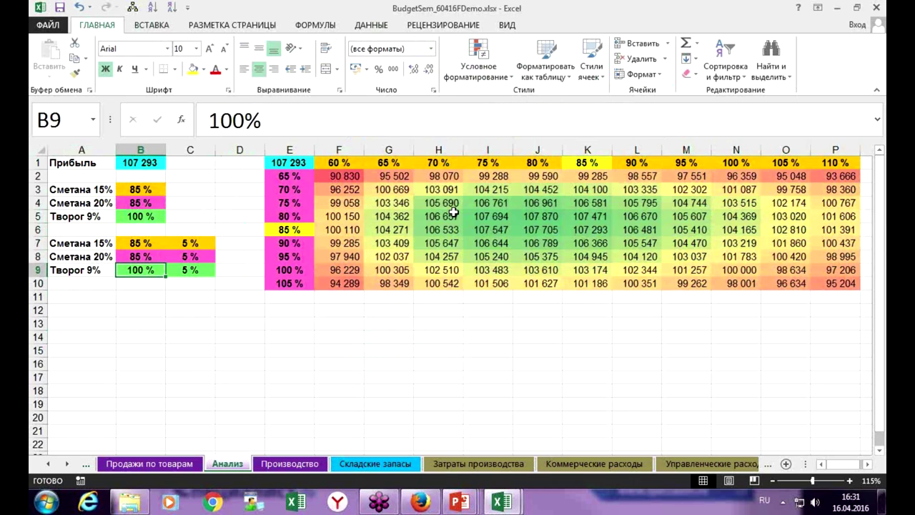
pyautogui.click(141, 190)
pyautogui.moveTo(142, 201); pyautogui.dragTo(144, 209)
pyautogui.click(141, 216)
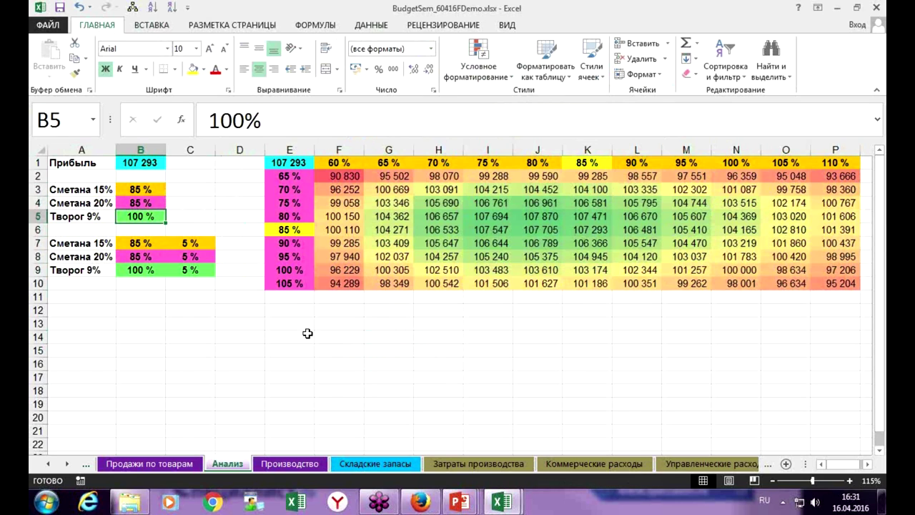
pyautogui.click(294, 306)
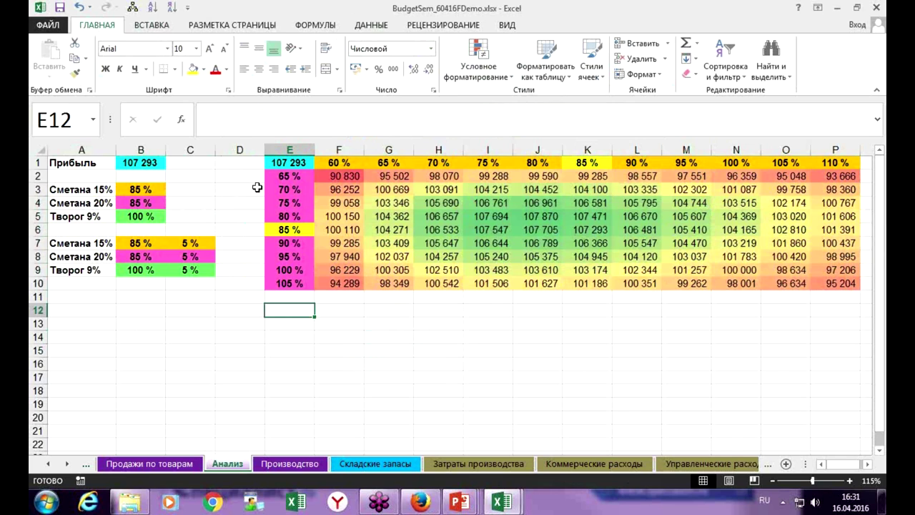
# Step: Copy the profit cell B1 into E12 as the corner of a second data table
pyautogui.hotkey('ctrl', 'Home')
pyautogui.press('Right')
pyautogui.hotkey('ctrl', 'c')
pyautogui.press('Down')
pyautogui.press('Down')
pyautogui.press('Down')
pyautogui.press('Down')
pyautogui.press('Down')
pyautogui.press('Down')
pyautogui.press('Down')
pyautogui.press('Down')
pyautogui.press('Down')
pyautogui.press('Down')
pyautogui.press('Down')
pyautogui.press('Down')
pyautogui.press('Down')
pyautogui.press('Down')
pyautogui.press('Up')
pyautogui.press('Up')
pyautogui.press('Up')
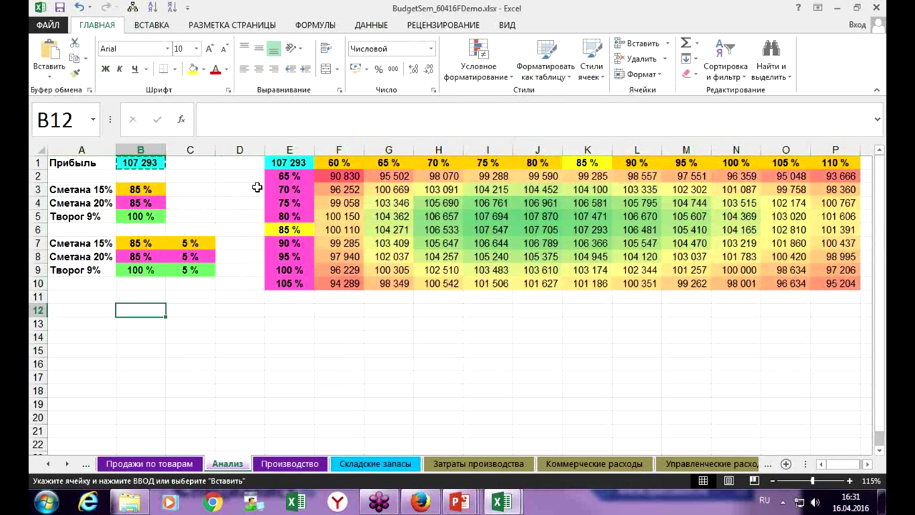
pyautogui.press('Right')
pyautogui.press('Right')
pyautogui.press('Right')
pyautogui.press('Return')
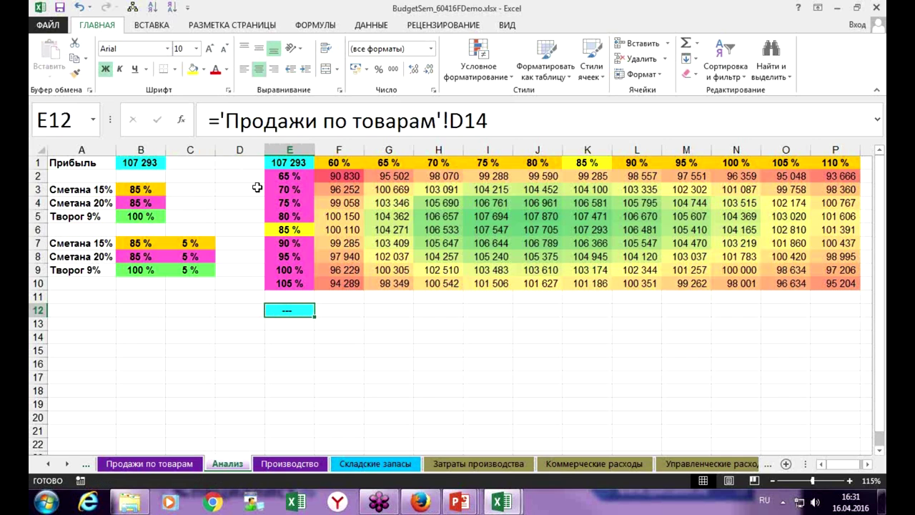
# Step: Replace the formula in E12 with =B1
pyautogui.write('=')
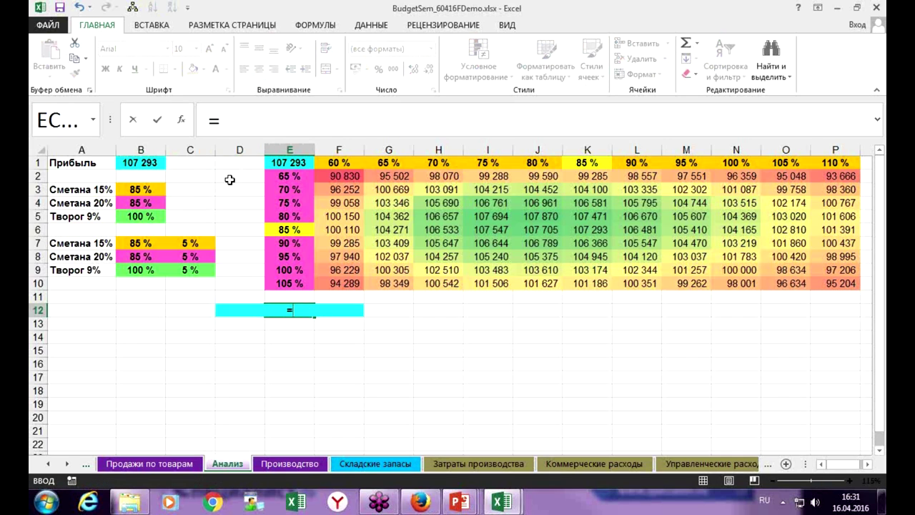
pyautogui.click(157, 164)
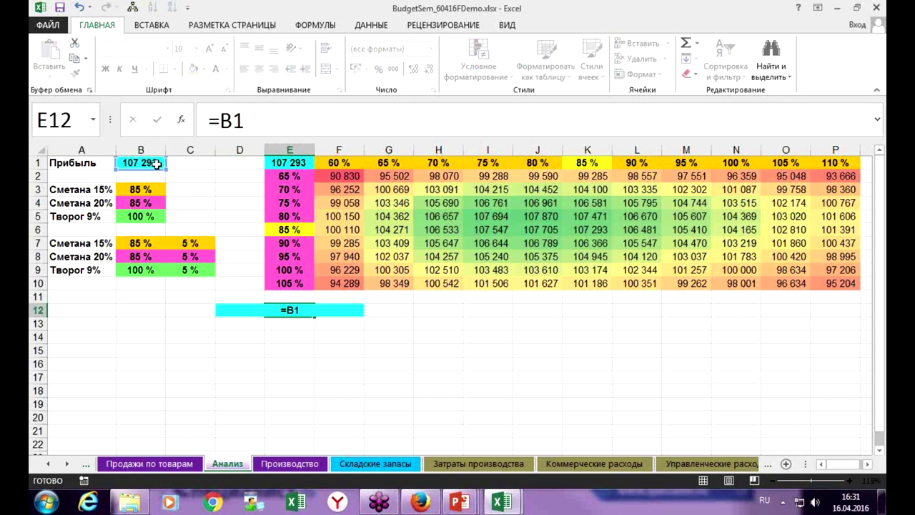
pyautogui.press('Return')
pyautogui.press('Up')
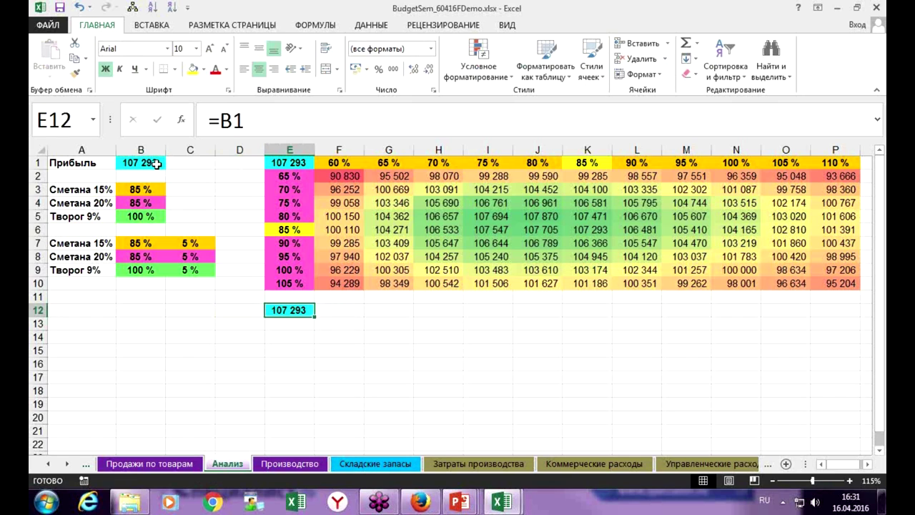
# Step: Copy the Сметана 15% coefficient from B3 across F12:P12 as the second table's header row
pyautogui.press('Right')
pyautogui.press('Left')
pyautogui.press('Left')
pyautogui.press('Left')
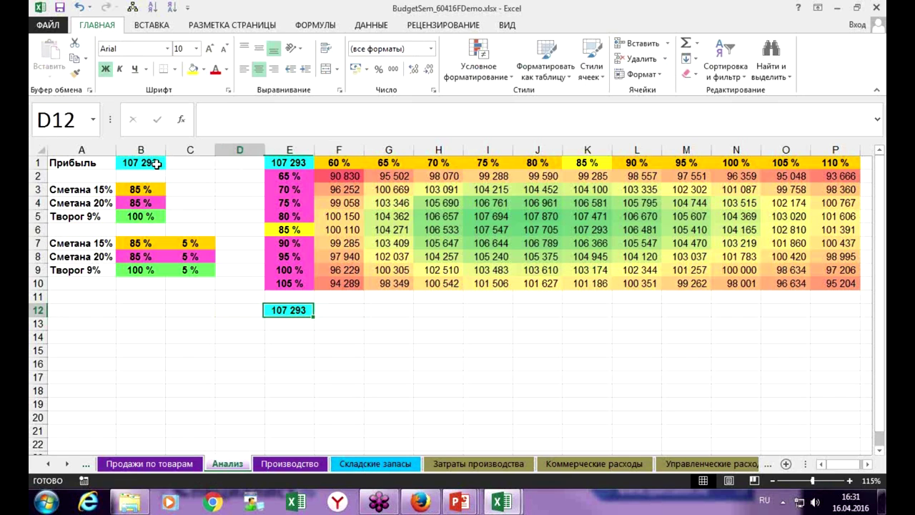
pyautogui.press('Up')
pyautogui.press('Up')
pyautogui.press('Up')
pyautogui.press('Up')
pyautogui.press('Up')
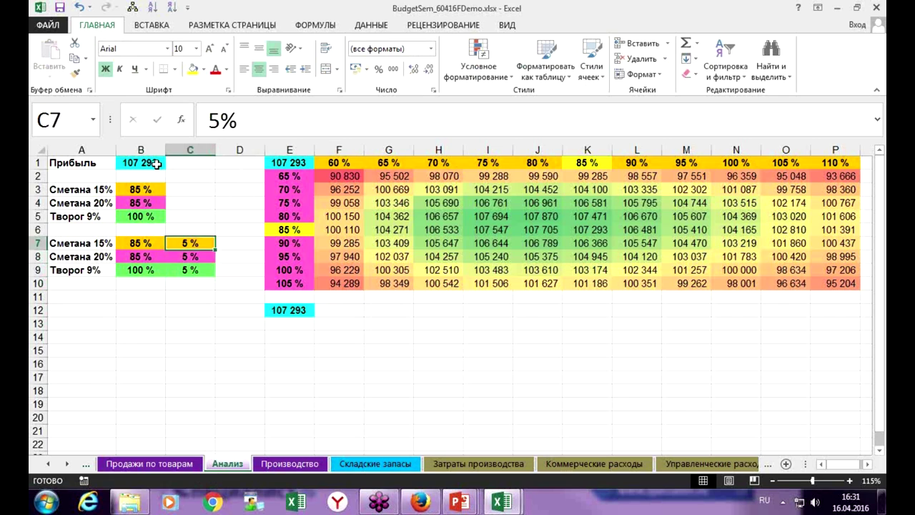
pyautogui.press('Left')
pyautogui.press('Up')
pyautogui.press('Up')
pyautogui.press('Up')
pyautogui.press('Up')
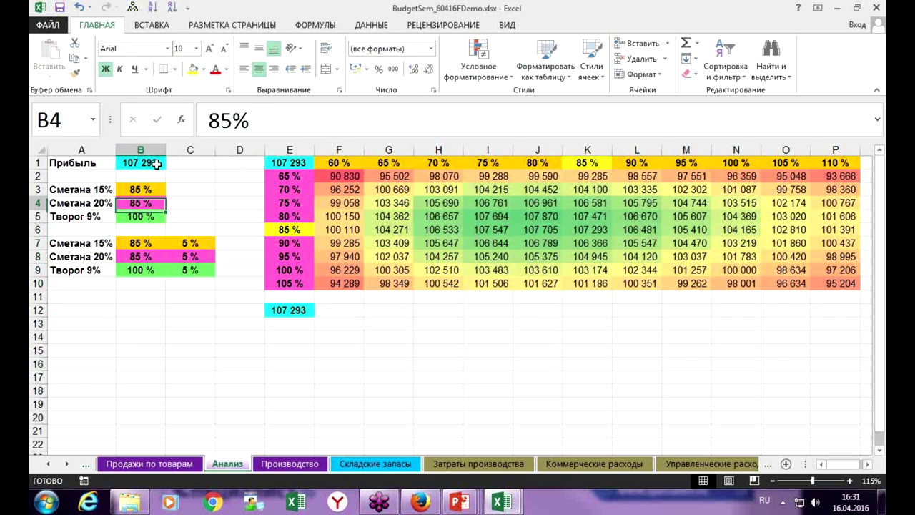
pyautogui.hotkey('ctrl', 'c')
pyautogui.press('Down')
pyautogui.press('Down')
pyautogui.press('Down')
pyautogui.press('Down')
pyautogui.press('Down')
pyautogui.press('Down')
pyautogui.press('Down')
pyautogui.press('Down')
pyautogui.press('Down')
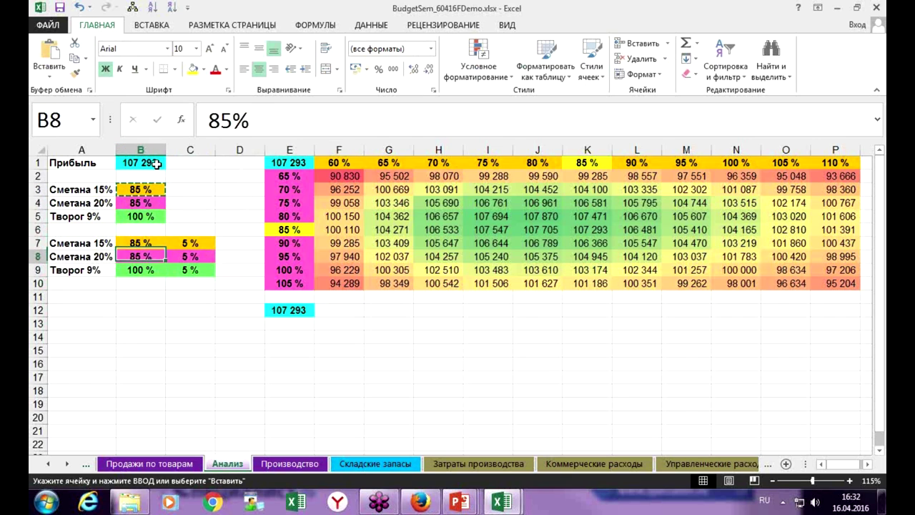
pyautogui.press('Right')
pyautogui.press('Right')
pyautogui.press('Right')
pyautogui.press('Right')
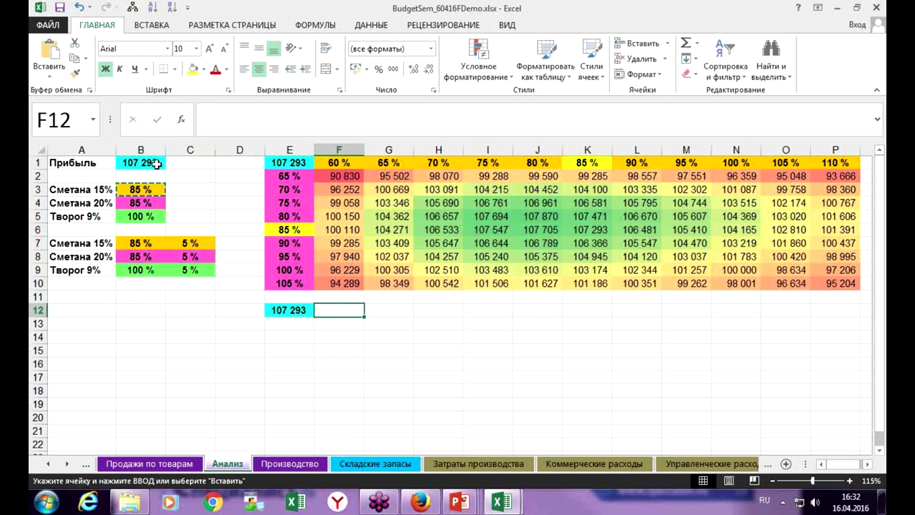
pyautogui.hotkey('shift', 'Right')
pyautogui.hotkey('shift', 'Right')
pyautogui.hotkey('shift', 'Right')
pyautogui.hotkey('shift', 'Right')
pyautogui.hotkey('shift', 'Right')
pyautogui.hotkey('shift', 'Right')
pyautogui.hotkey('shift', 'Right')
pyautogui.hotkey('shift', 'Right')
pyautogui.hotkey('shift', 'Right')
pyautogui.hotkey('shift', 'Right')
pyautogui.hotkey('shift', 'Right')
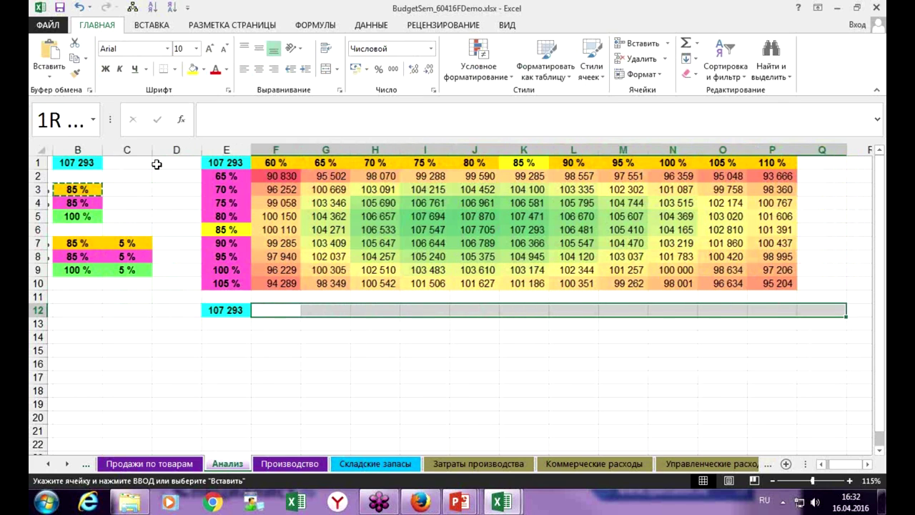
pyautogui.hotkey('ctrl', 'v')
# Step: Copy the Творог 9% value from B9 down E13:E21 as the second table's header column
pyautogui.press('Home')
pyautogui.press('Up')
pyautogui.press('Up')
pyautogui.press('Up')
pyautogui.press('Right')
pyautogui.hotkey('ctrl', 'c')
pyautogui.press('Down')
pyautogui.press('Down')
pyautogui.press('Down')
pyautogui.press('Down')
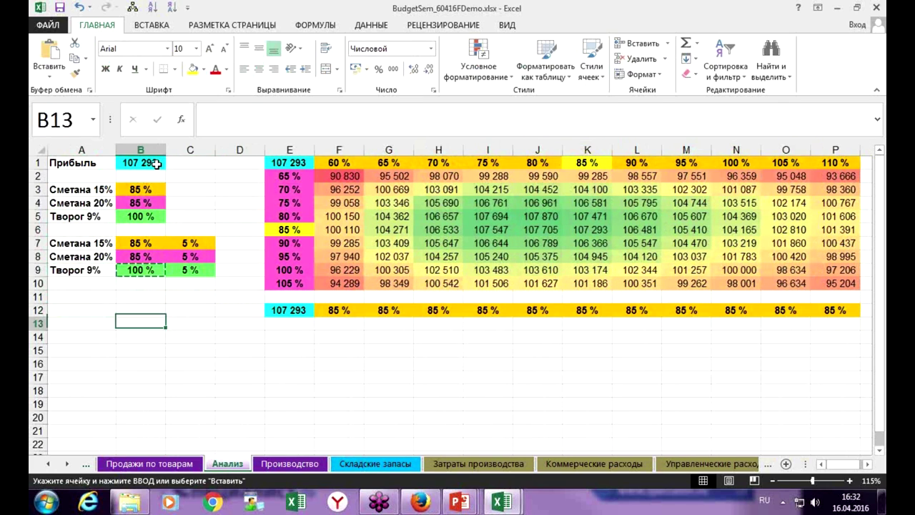
pyautogui.press('Right')
pyautogui.press('Right')
pyautogui.press('Right')
pyautogui.hotkey('shift', 'Down')
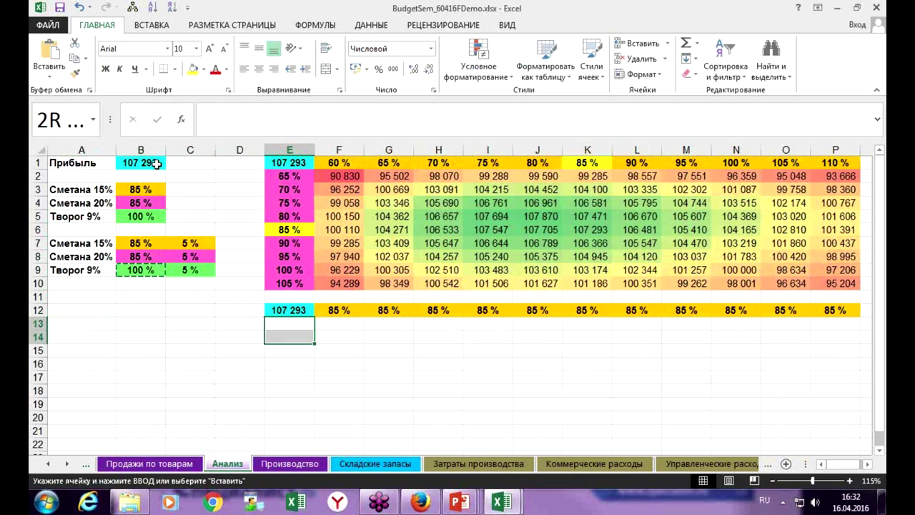
pyautogui.hotkey('shift', 'Down')
pyautogui.hotkey('shift', 'Down')
pyautogui.hotkey('shift', 'Down')
pyautogui.hotkey('shift', 'Down')
pyautogui.hotkey('shift', 'Down')
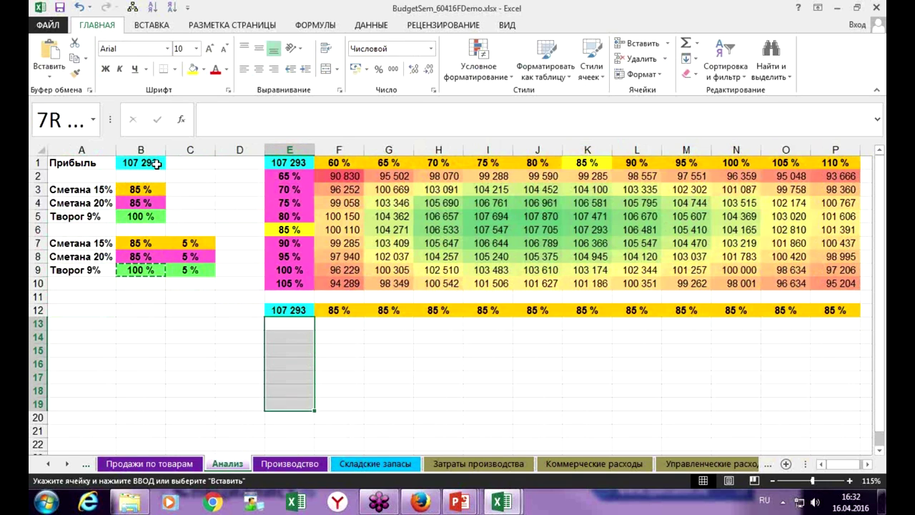
pyautogui.hotkey('shift', 'Down')
pyautogui.hotkey('shift', 'Down')
pyautogui.hotkey('ctrl', 'v')
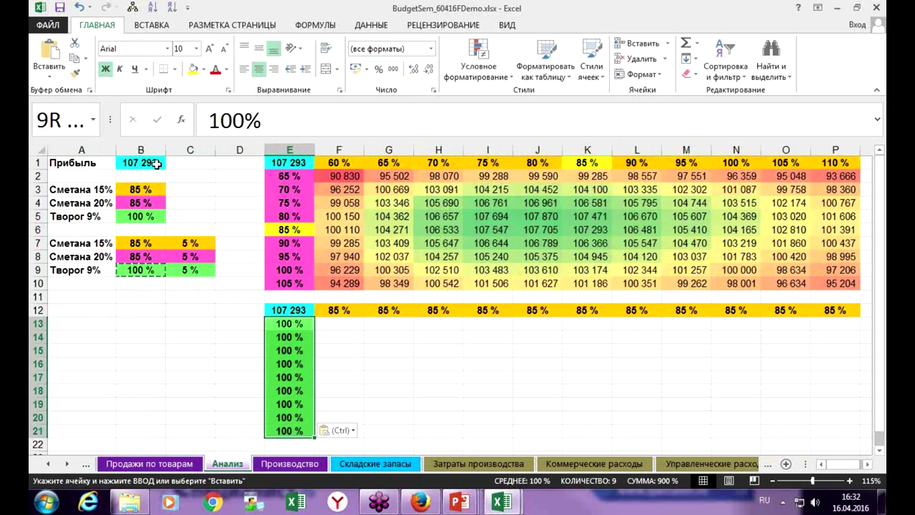
# Step: Fill the central header cells K12 and E17 of the second table with yellow
pyautogui.click(566, 307)
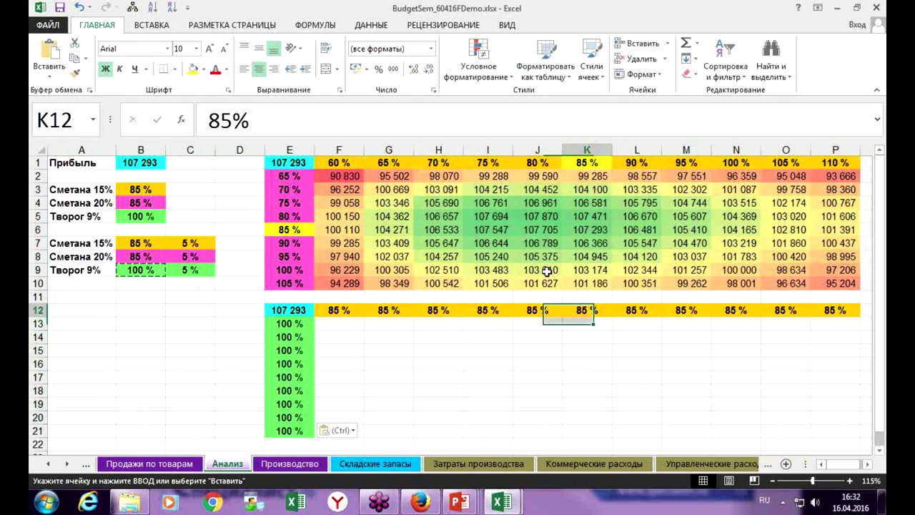
pyautogui.click(195, 69)
pyautogui.click(293, 377)
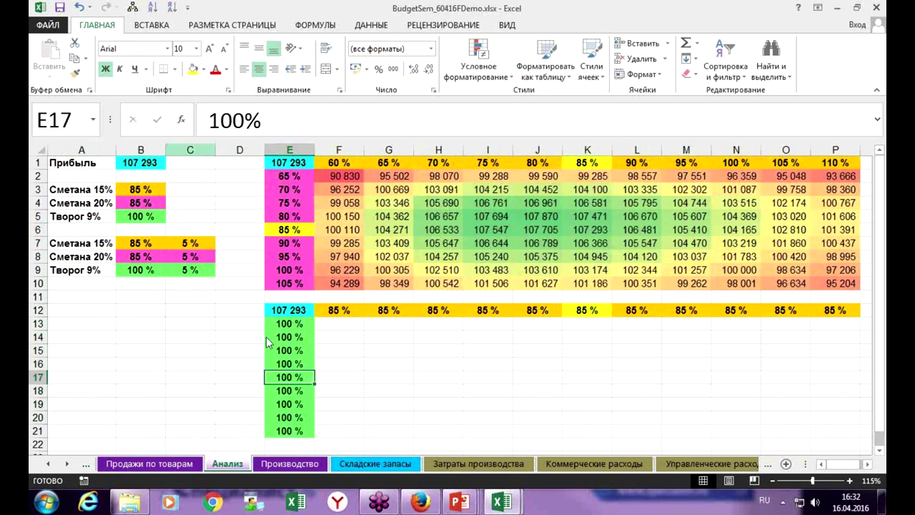
# Step: Link the central row header K12 to the Сметана 15% base value with the formula =B7
pyautogui.click(587, 311)
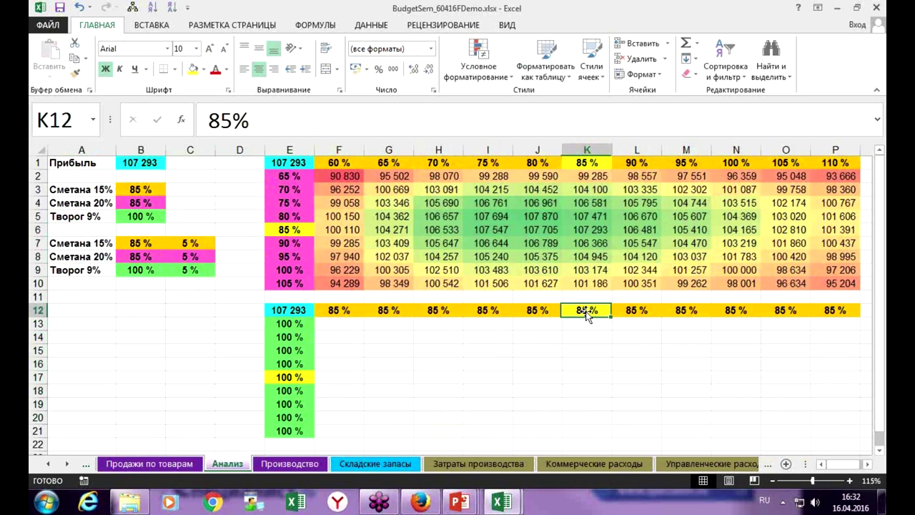
pyautogui.write('=')
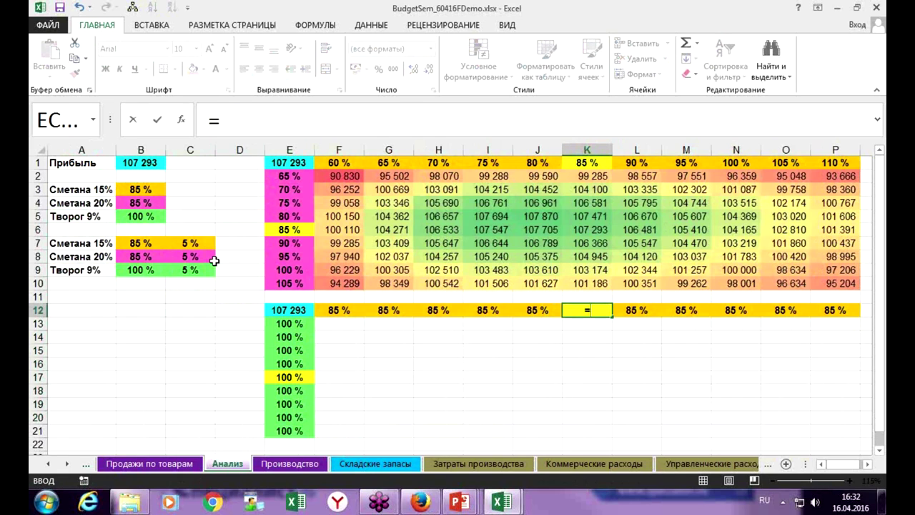
pyautogui.click(146, 244)
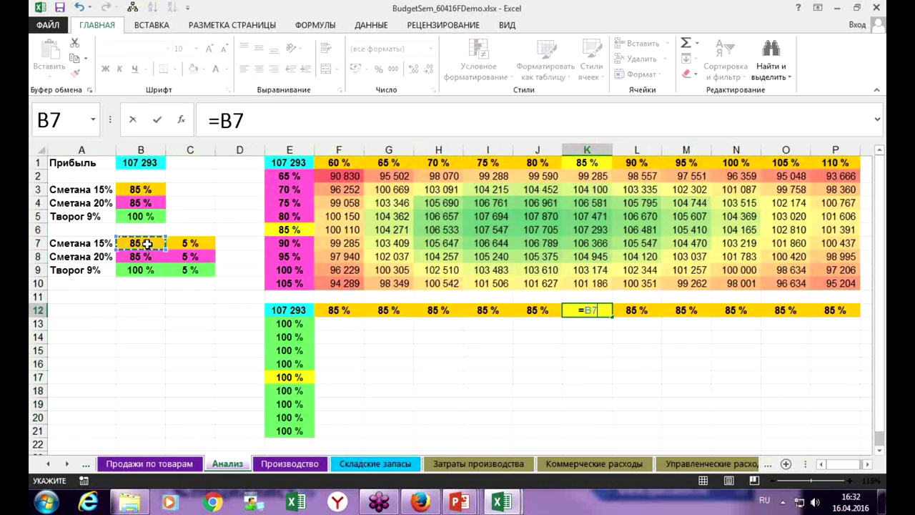
pyautogui.press('Return')
# Step: Copy the step-down formula from J1 into J12 so that it reads =K12-$C$7
pyautogui.click(544, 162)
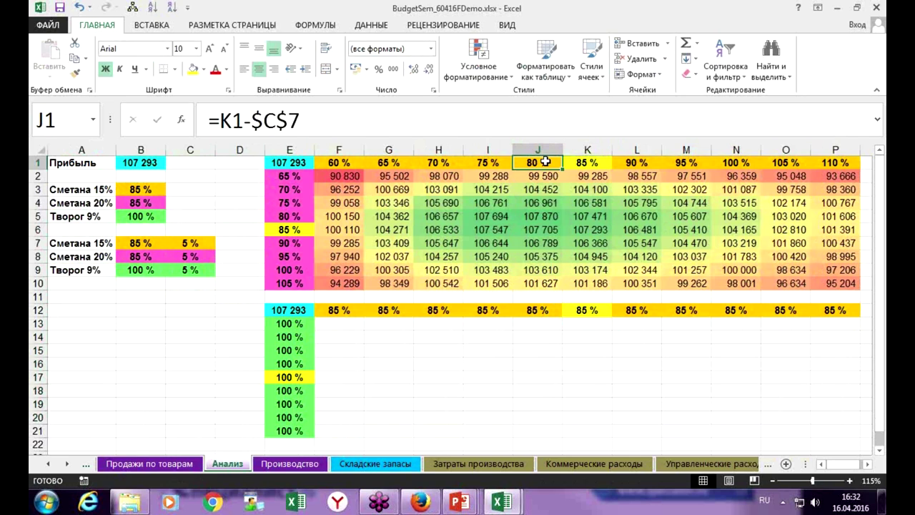
pyautogui.hotkey('ctrl', 'c')
pyautogui.click(542, 312)
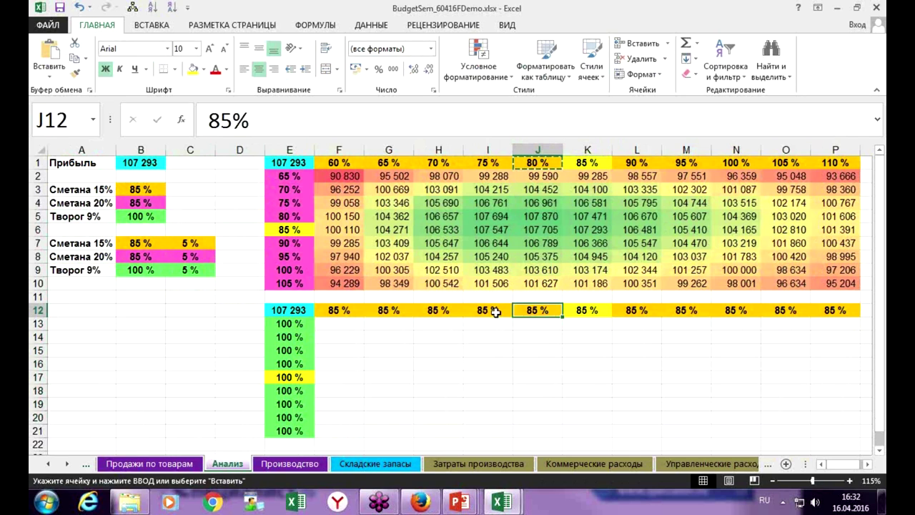
pyautogui.hotkey('ctrl', 'v')
# Step: Try to copy the step-down formula from J12 across the row header cells F12:J12
pyautogui.hotkey('ctrl', 'c')
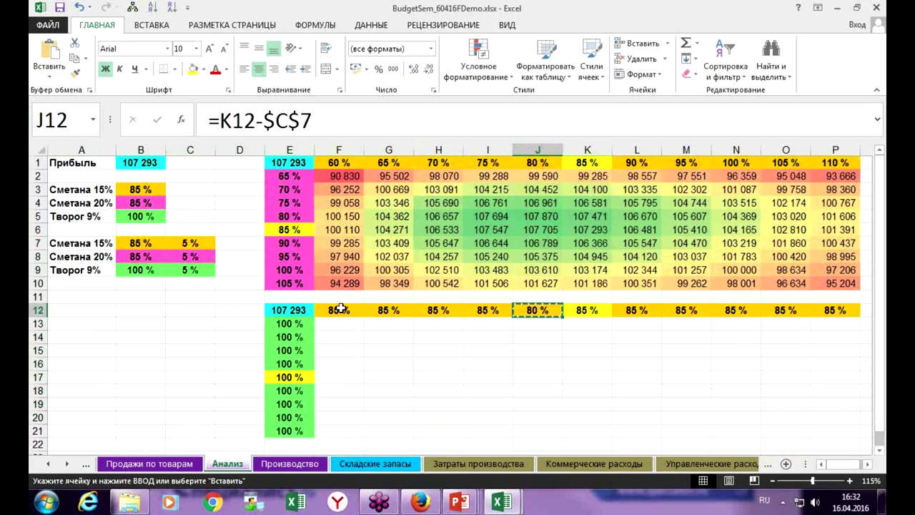
pyautogui.moveTo(340, 310); pyautogui.dragTo(537, 310)
pyautogui.hotkey('ctrl', 'c')
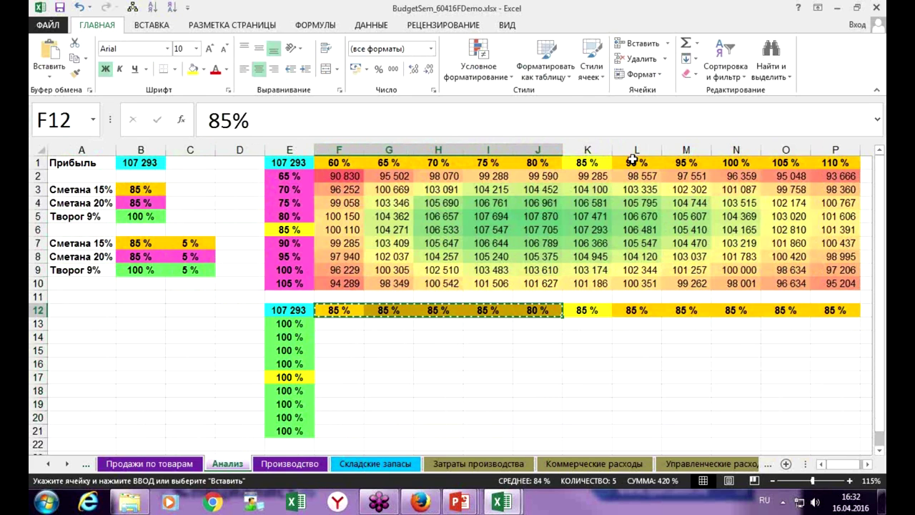
# Step: Copy the step-up formula from L1 into L12:P12 of the second table's header row
pyautogui.click(634, 161)
pyautogui.hotkey('ctrl', 'c')
pyautogui.moveTo(638, 312); pyautogui.dragTo(836, 310)
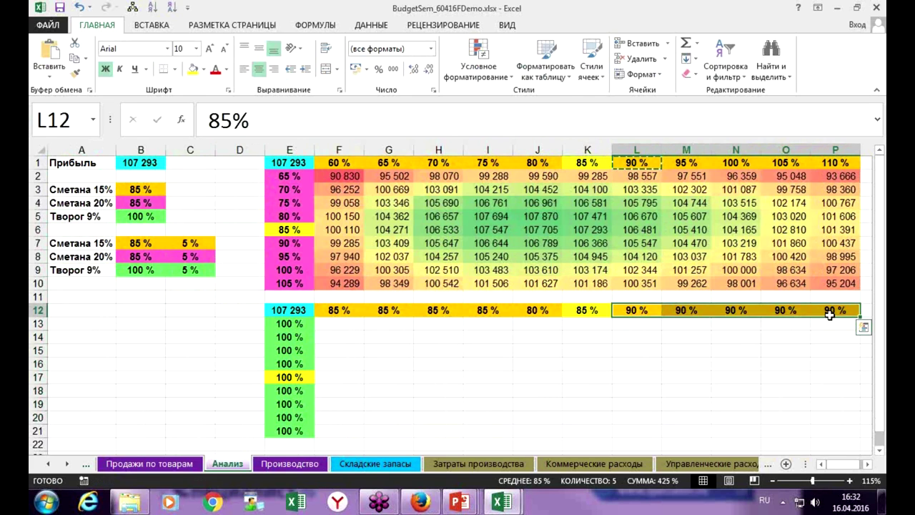
pyautogui.hotkey('ctrl', 'v')
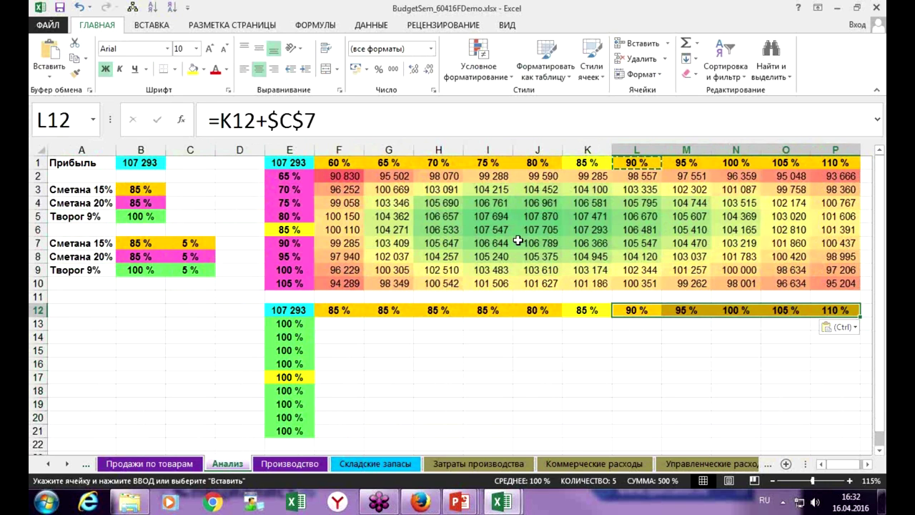
# Step: Try to delete the single result cell G7 inside the first data table
pyautogui.click(395, 246)
pyautogui.press('Delete')
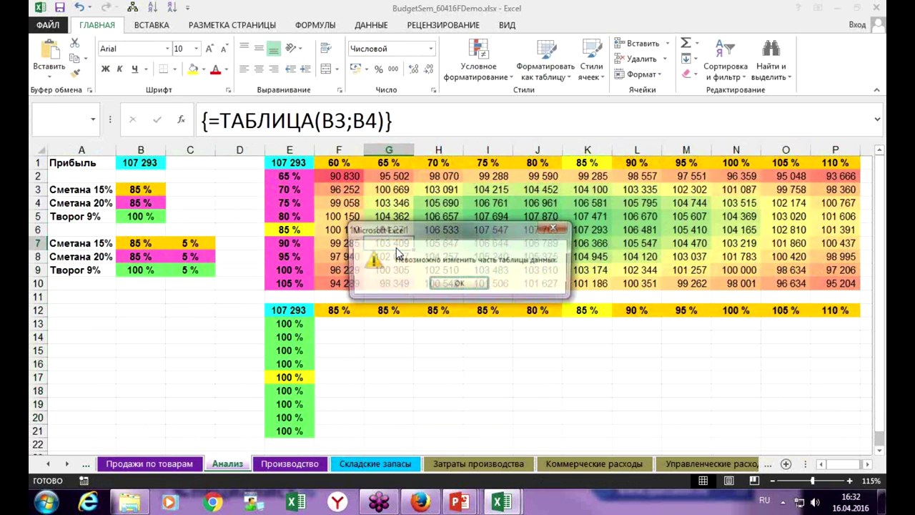
pyautogui.press('Return')
pyautogui.press('Delete')
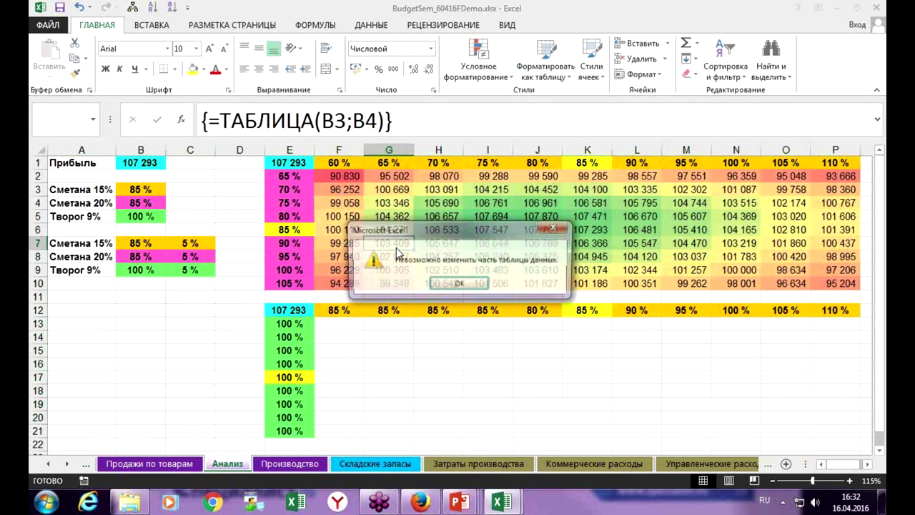
pyautogui.press('Return')
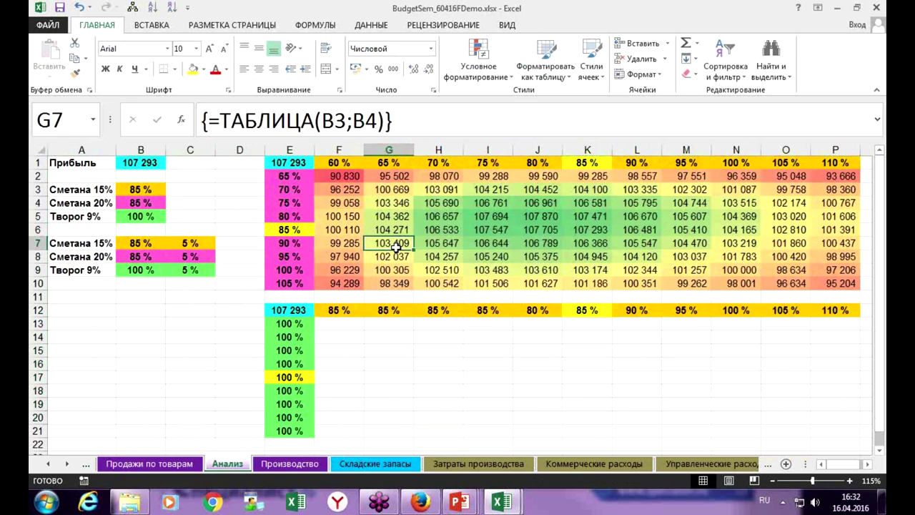
# Step: Change the first table's corner formula in E1 to =B1*10, and undo that change
pyautogui.press('Up')
pyautogui.press('Up')
pyautogui.press('Up')
pyautogui.press('Up')
pyautogui.press('Up')
pyautogui.press('Up')
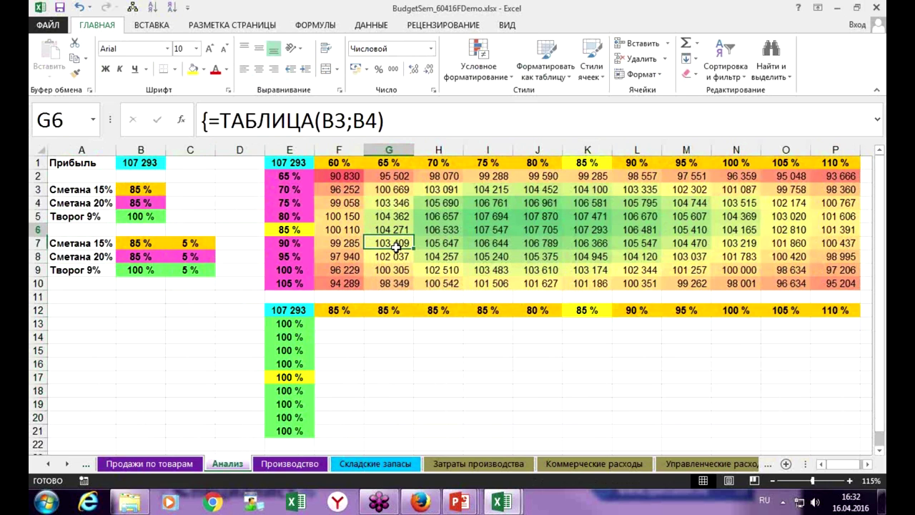
pyautogui.press('Left')
pyautogui.press('Left')
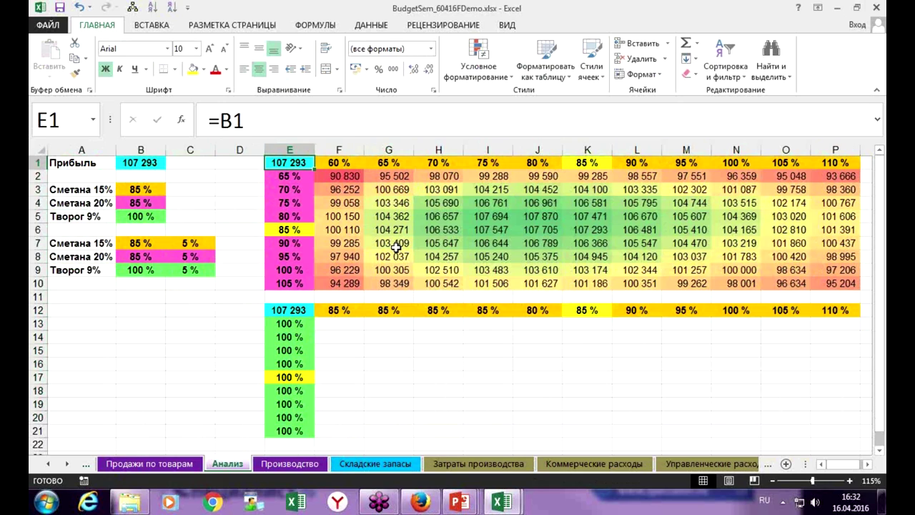
pyautogui.press('F2')
pyautogui.write('*10')
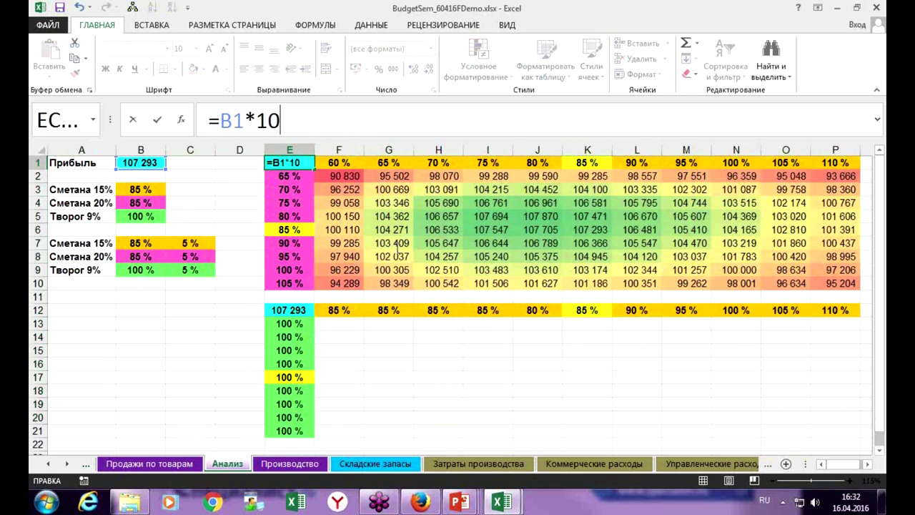
pyautogui.press('Return')
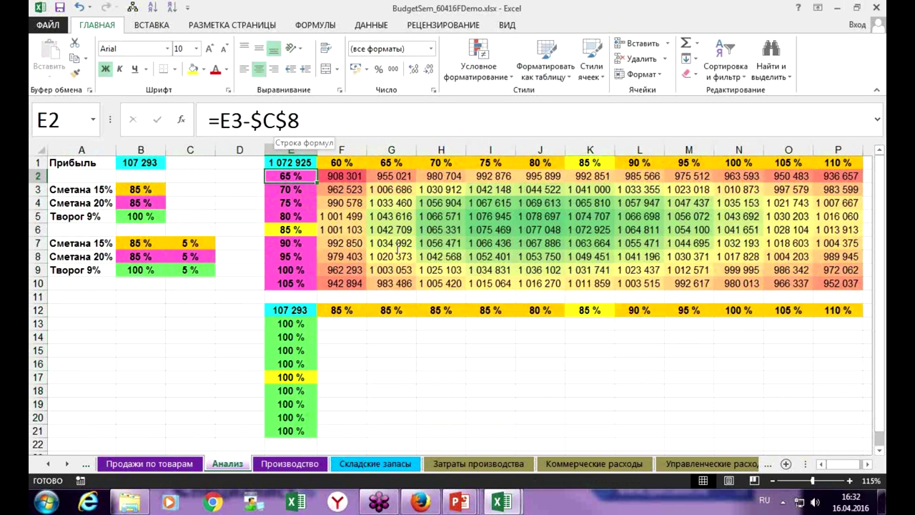
pyautogui.click(79, 8)
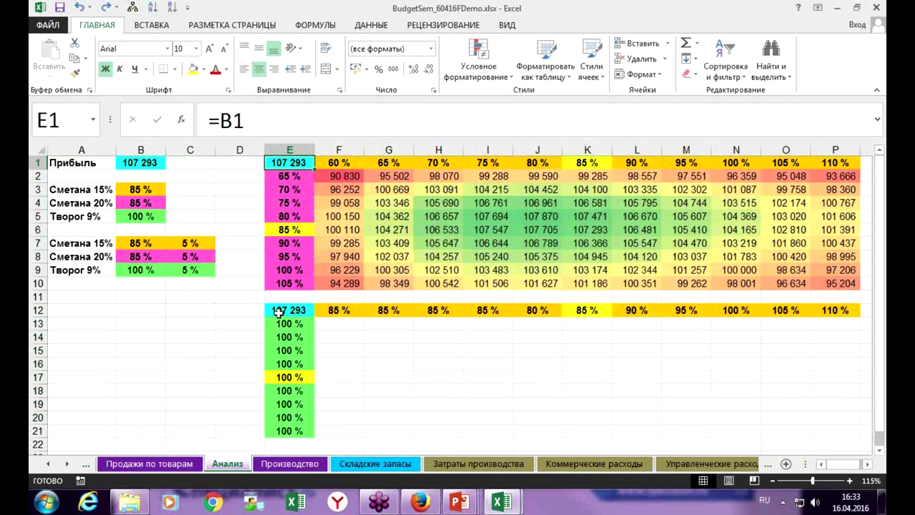
# Step: Create a what-if data table over E12:P21 with B3 as the row-header input cell and B5 as the column-header input cell
pyautogui.moveTo(295, 313)
pyautogui.mouseDown()
pyautogui.moveTo(787, 388)
pyautogui.moveTo(772, 419)
pyautogui.moveTo(817, 435)
pyautogui.mouseUp()
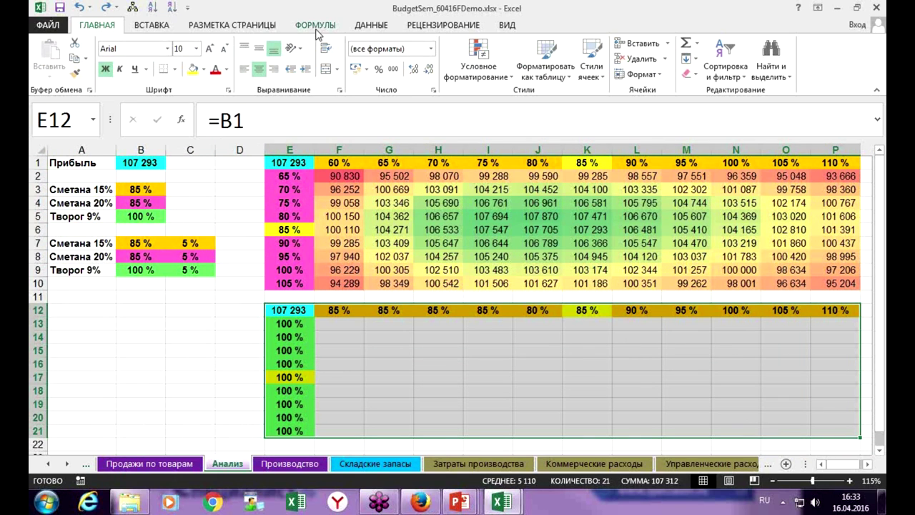
pyautogui.click(369, 28)
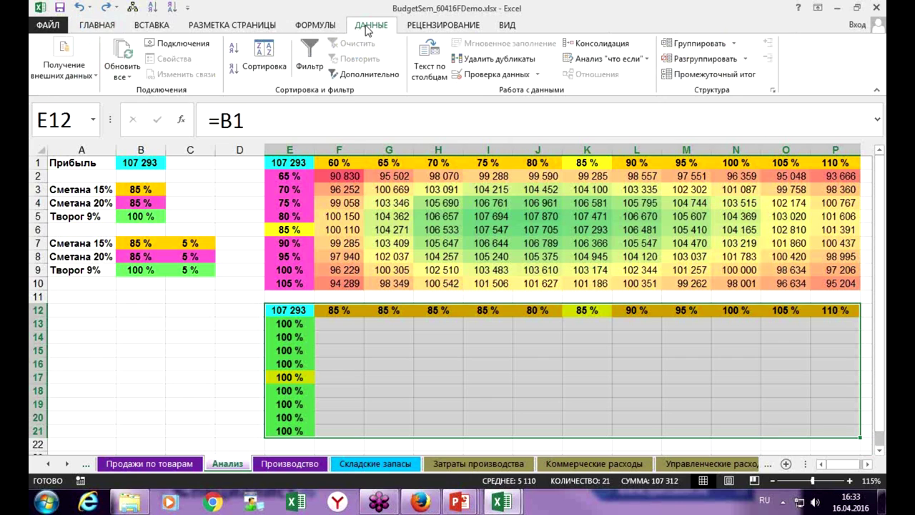
pyautogui.click(576, 59)
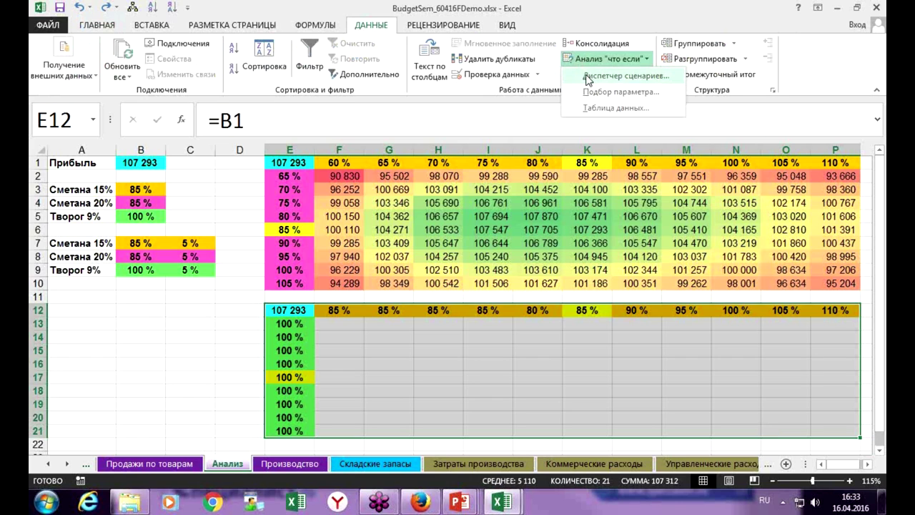
pyautogui.click(613, 109)
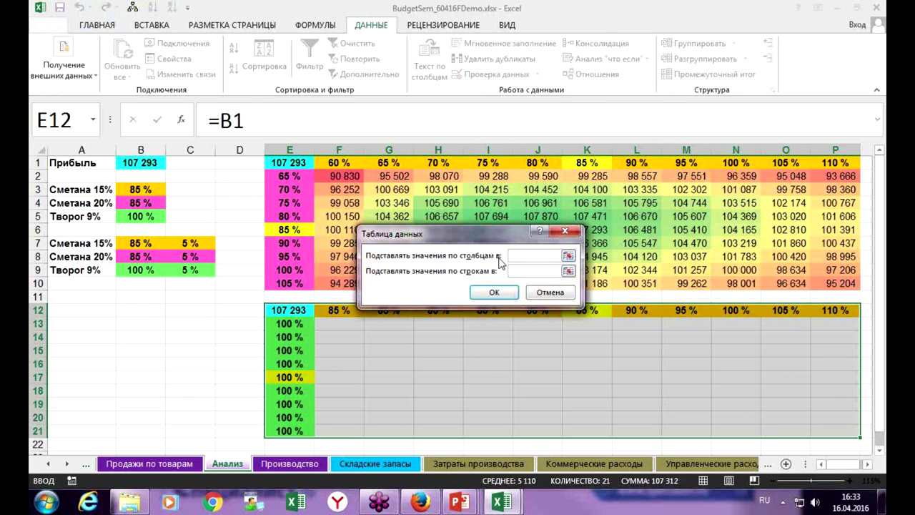
pyautogui.click(140, 190)
pyautogui.click(509, 273)
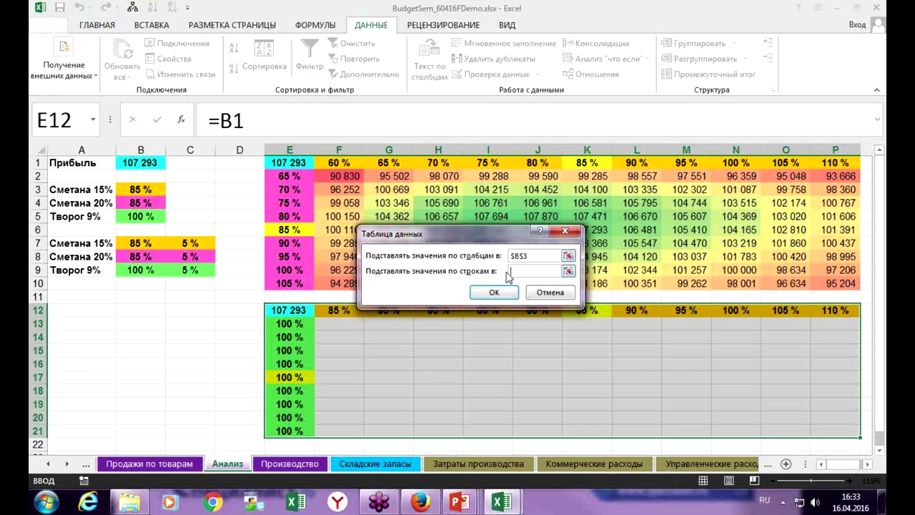
pyautogui.click(144, 216)
pyautogui.click(493, 292)
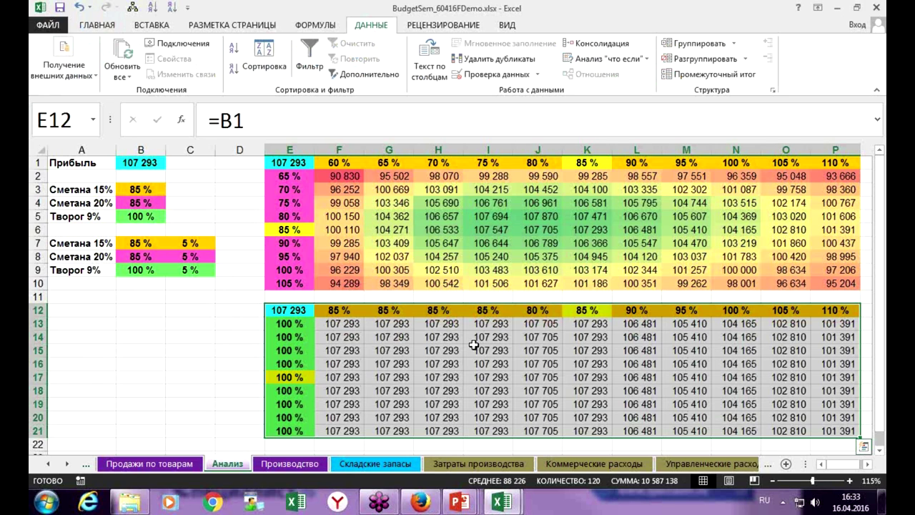
# Step: Enter the step-down formula =E17-$C$9 in E16 of the second table's header column
pyautogui.click(344, 324)
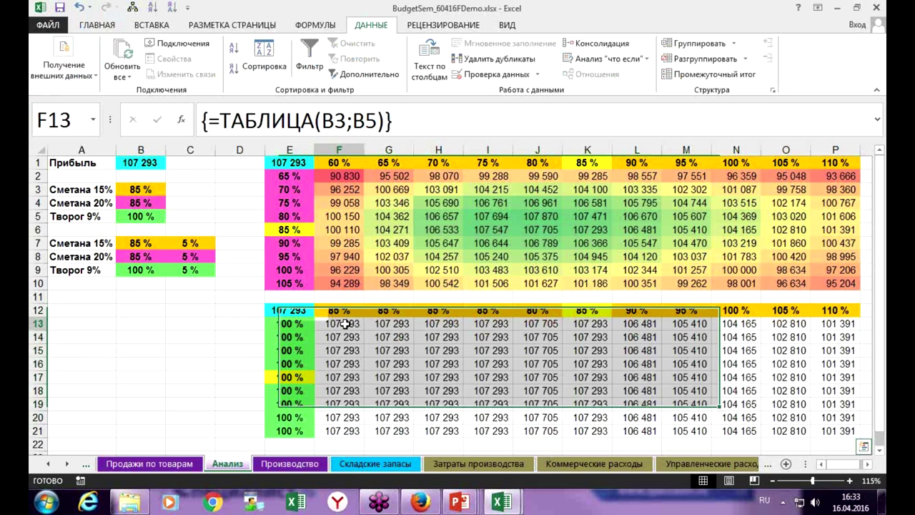
pyautogui.click(304, 352)
pyautogui.click(309, 364)
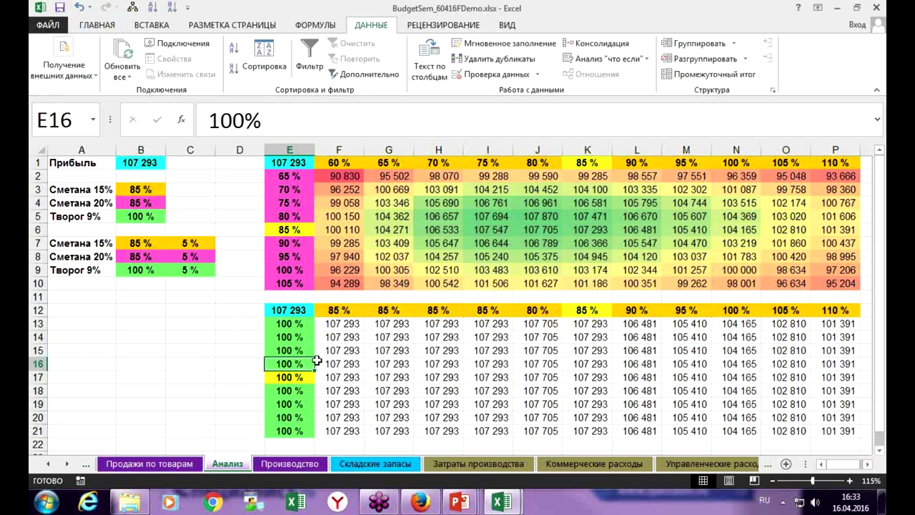
pyautogui.write('=')
pyautogui.click(307, 376)
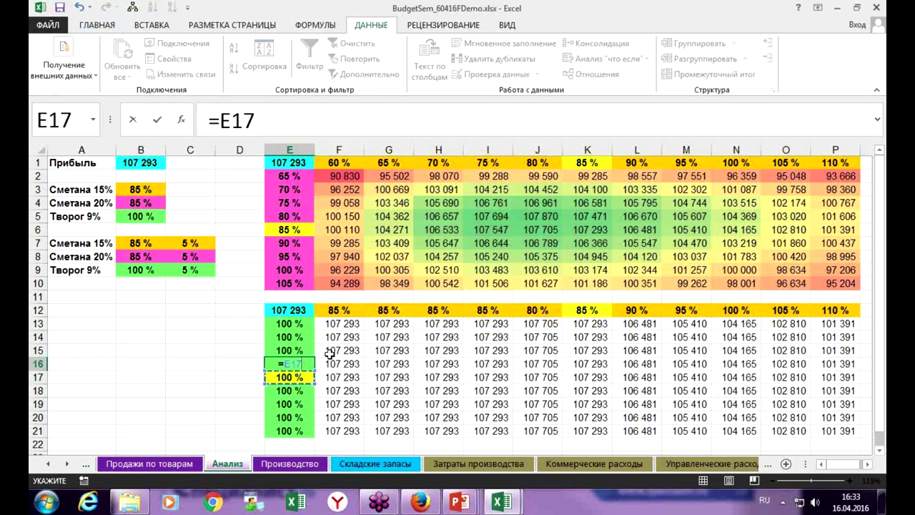
pyautogui.write('-')
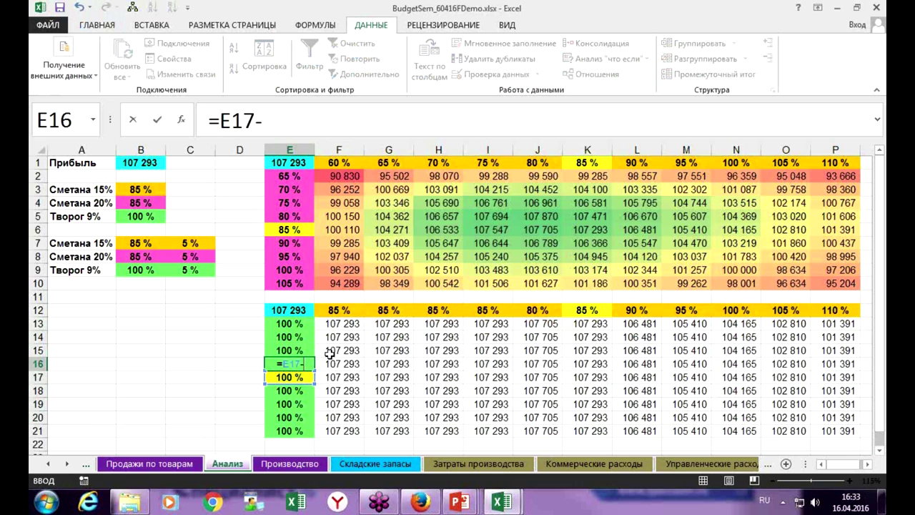
pyautogui.click(189, 271)
pyautogui.press('F4')
pyautogui.press('Return')
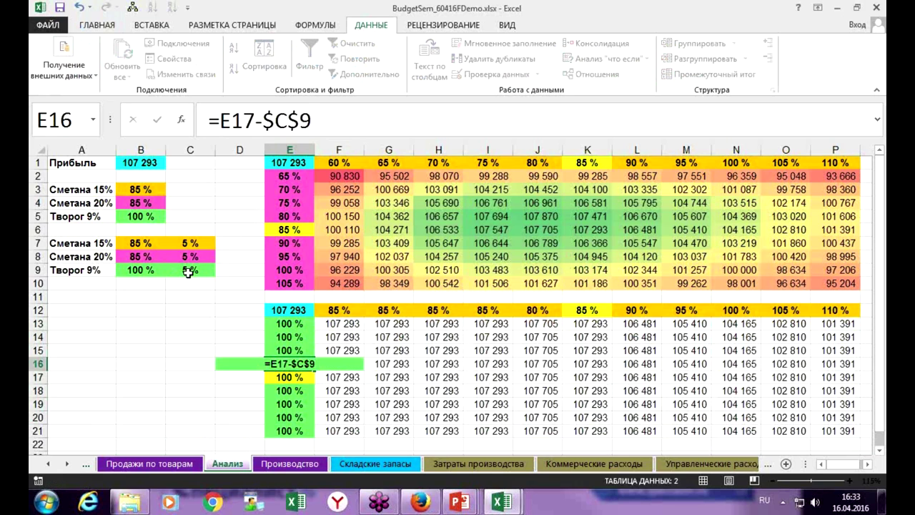
# Step: Copy the step-down formula from E16 up through E13:E15
pyautogui.press('Up')
pyautogui.hotkey('ctrl', 'c')
pyautogui.hotkey('shift', 'Up')
pyautogui.hotkey('shift', 'Up')
pyautogui.hotkey('shift', 'Up')
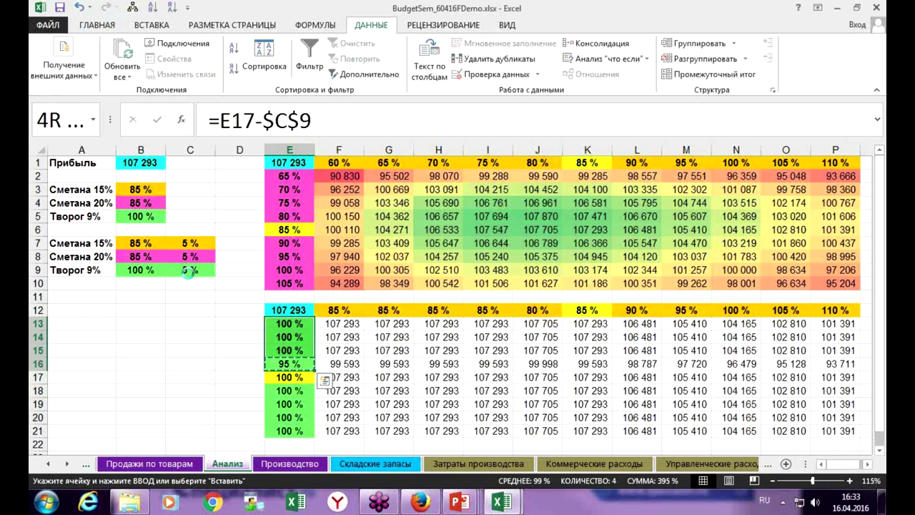
pyautogui.hotkey('ctrl', 'v')
# Step: Enter the step-up formula =E17+$C$9 in E18, below the second table's central header
pyautogui.press('Down')
pyautogui.press('Down')
pyautogui.write('=')
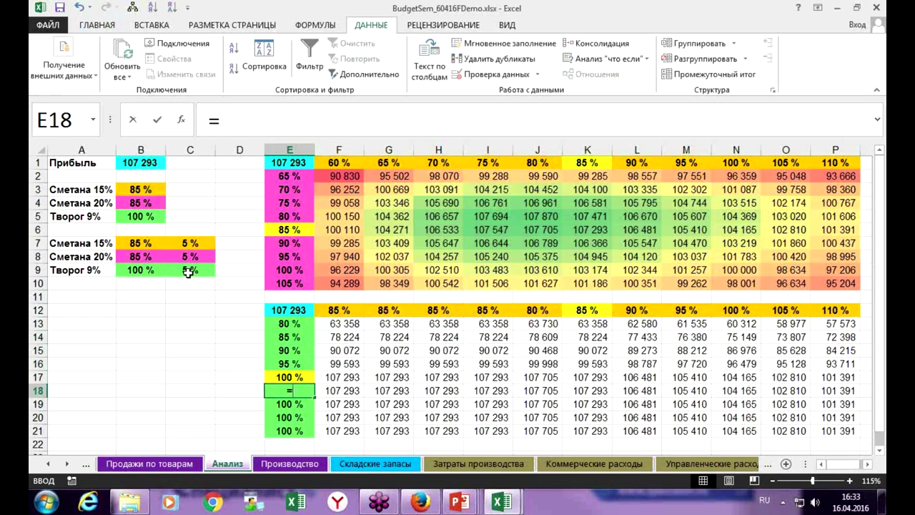
pyautogui.press('Up')
pyautogui.write('+')
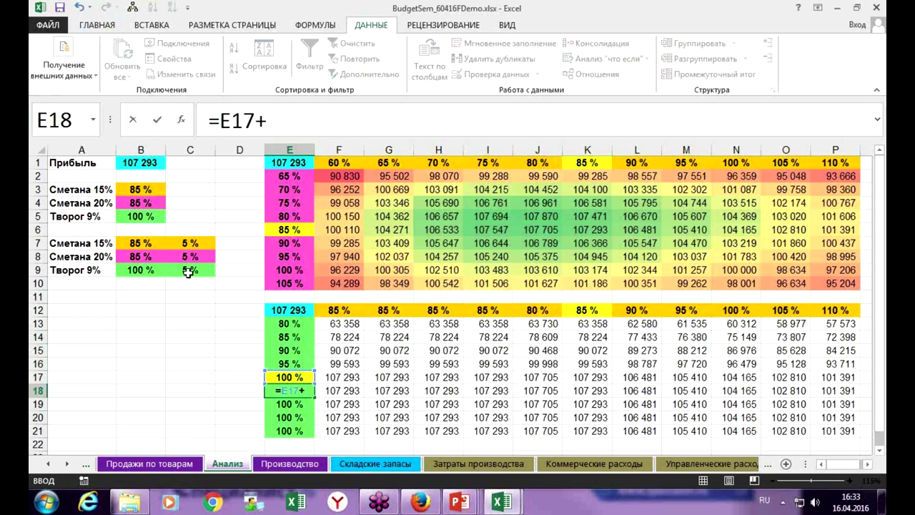
pyautogui.click(188, 272)
pyautogui.press('F4')
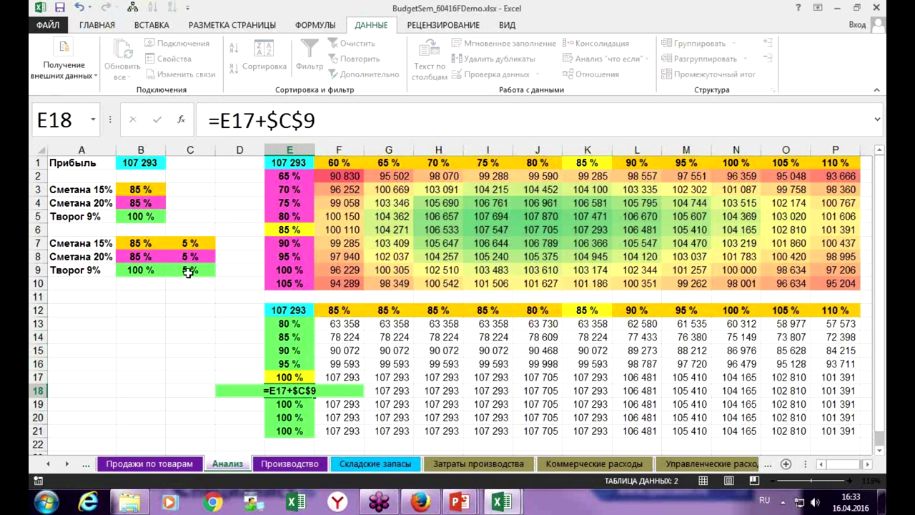
pyautogui.press('Return')
# Step: Copy the step-up formula from E18 down through E19:E21
pyautogui.press('Up')
pyautogui.hotkey('ctrl', 'c')
pyautogui.hotkey('shift', 'Down')
pyautogui.hotkey('shift', 'Down')
pyautogui.hotkey('shift', 'Down')
pyautogui.hotkey('ctrl', 'v')
# Step: Apply the green-yellow-red colour scale to the second table's results in F13:P21
pyautogui.moveTo(341, 326); pyautogui.dragTo(820, 432)
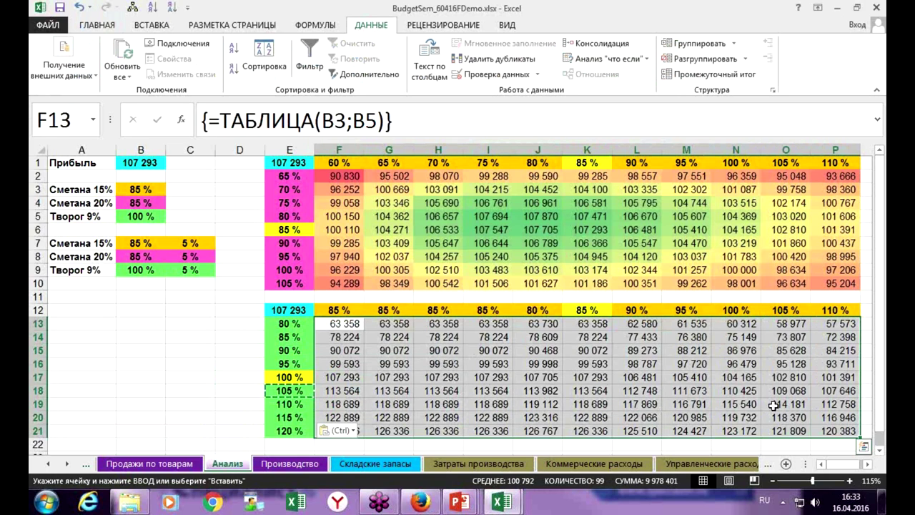
pyautogui.click(91, 26)
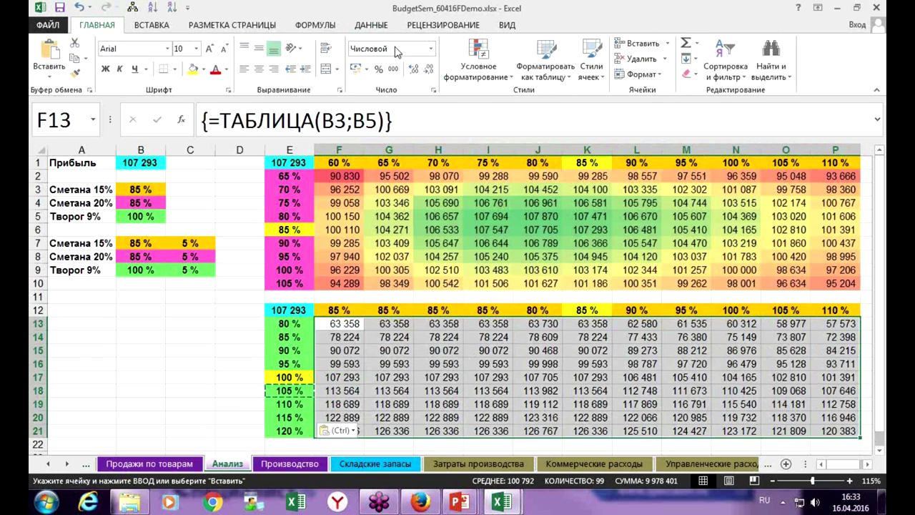
pyautogui.click(483, 66)
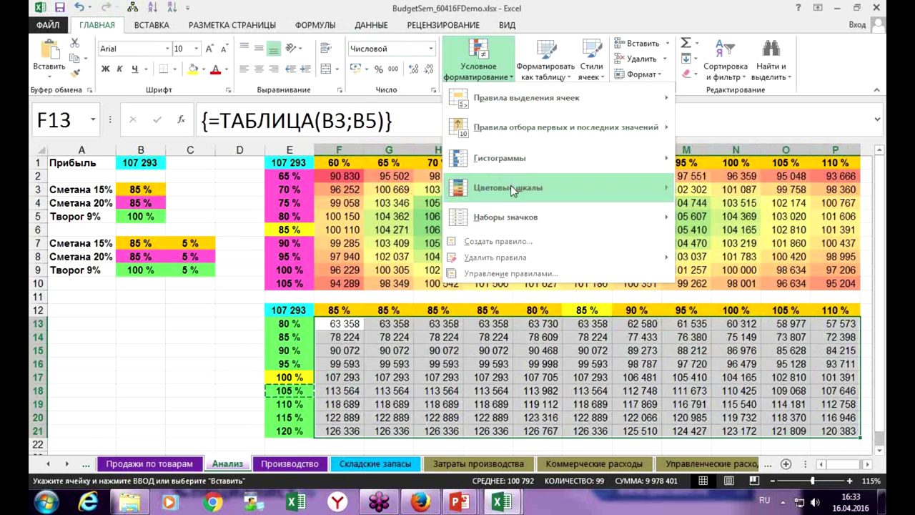
pyautogui.moveTo(519, 191)
pyautogui.click(688, 189)
pyautogui.click(686, 350)
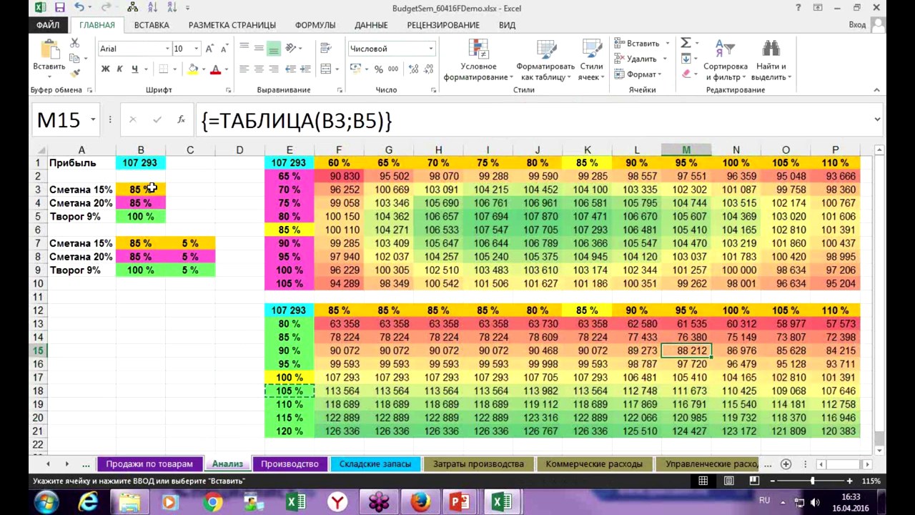
# Step: Set the Творог 9% coefficient to 120% in B5 and its base value in B9 to 120%
pyautogui.click(137, 220)
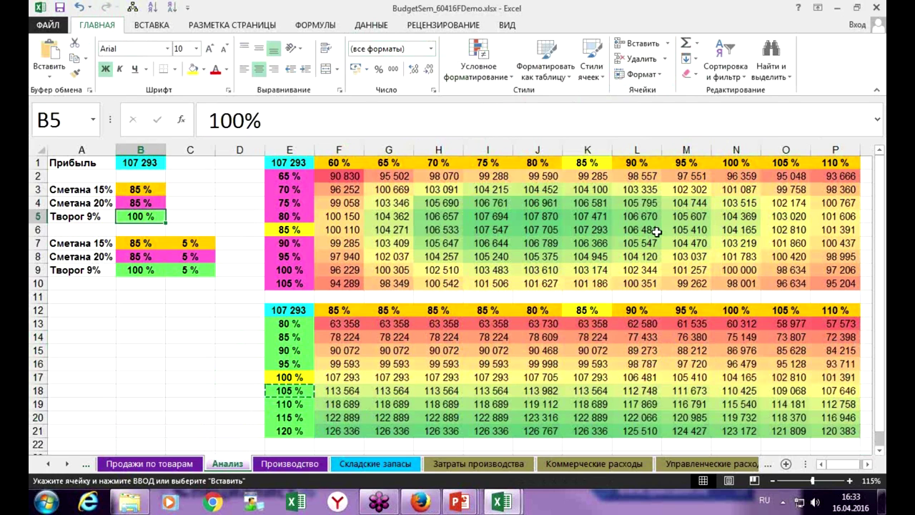
pyautogui.write('120')
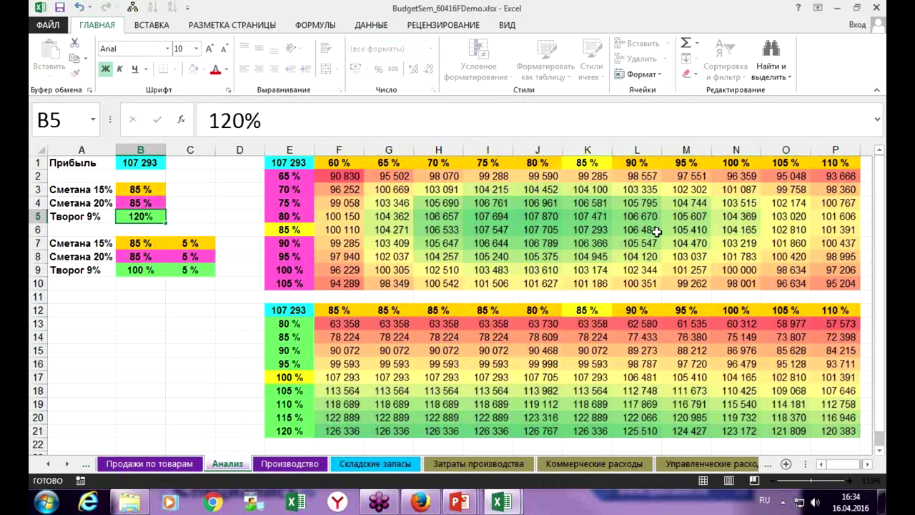
pyautogui.press('Down')
pyautogui.press('Down')
pyautogui.press('Down')
pyautogui.press('Down')
pyautogui.write('120')
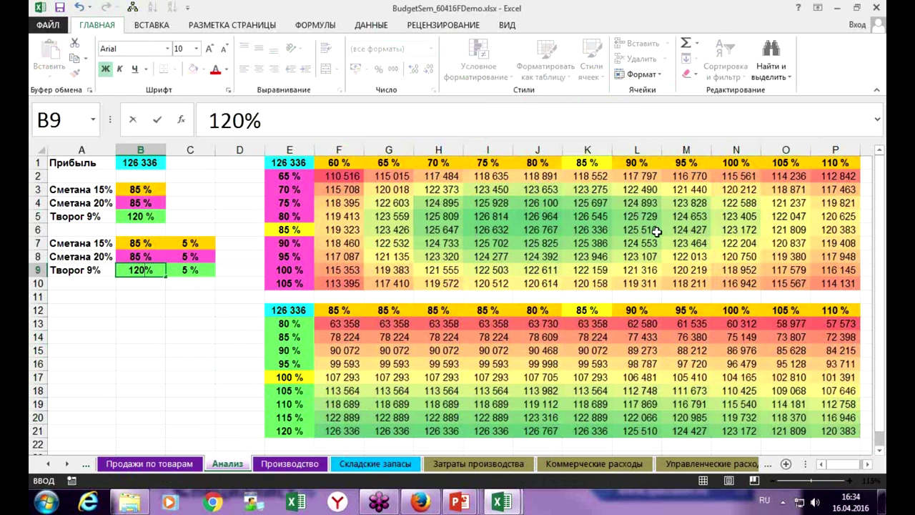
pyautogui.press('Return')
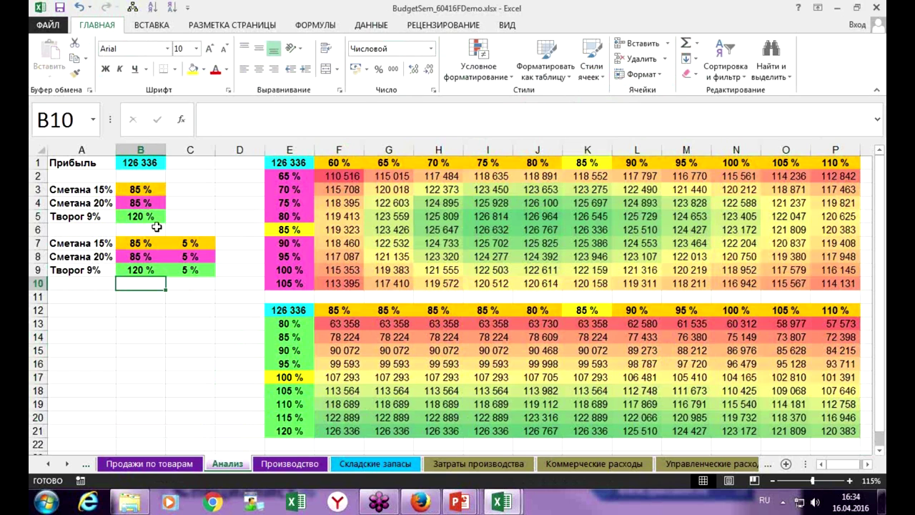
# Step: Link the second table's central row header E17 to the Творог 9% base value with =B9
pyautogui.click(306, 380)
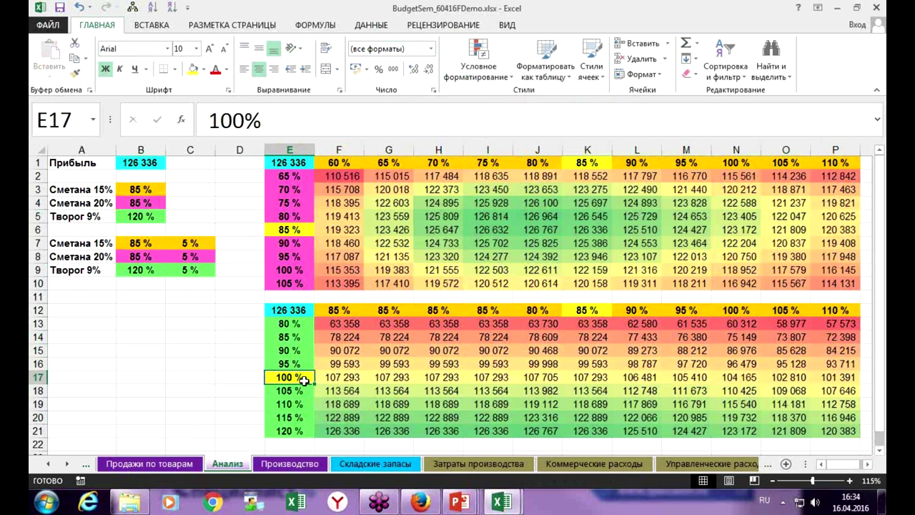
pyautogui.write('=')
pyautogui.click(147, 269)
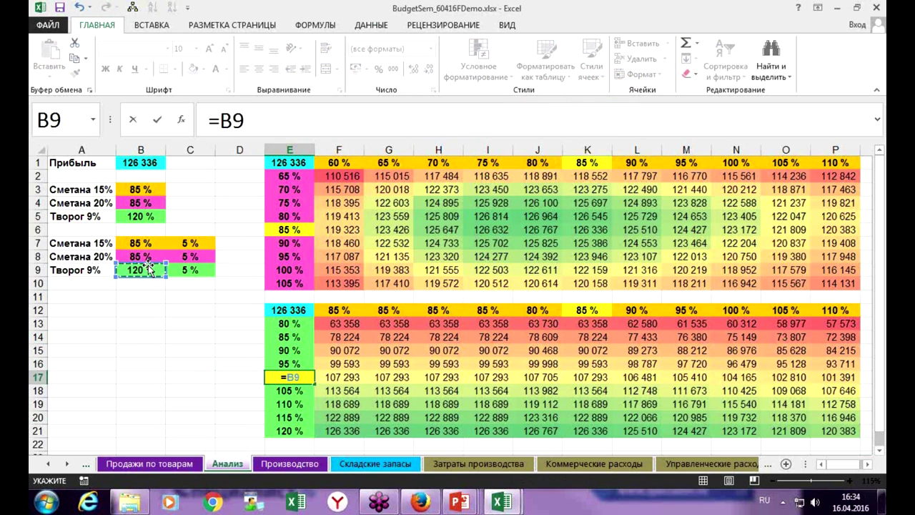
pyautogui.press('Return')
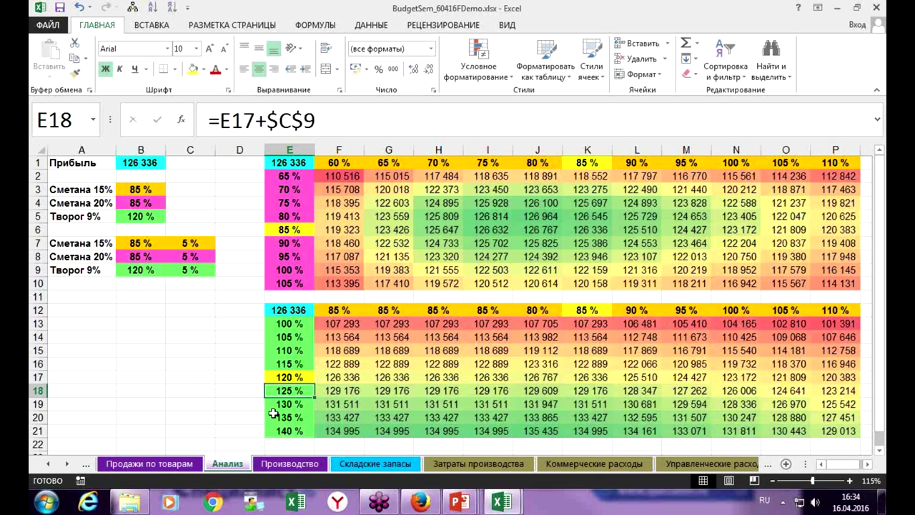
pyautogui.scroll(-2, 438, 361)
pyautogui.scroll(2, 438, 361)
pyautogui.scroll(-1, 321, 256)
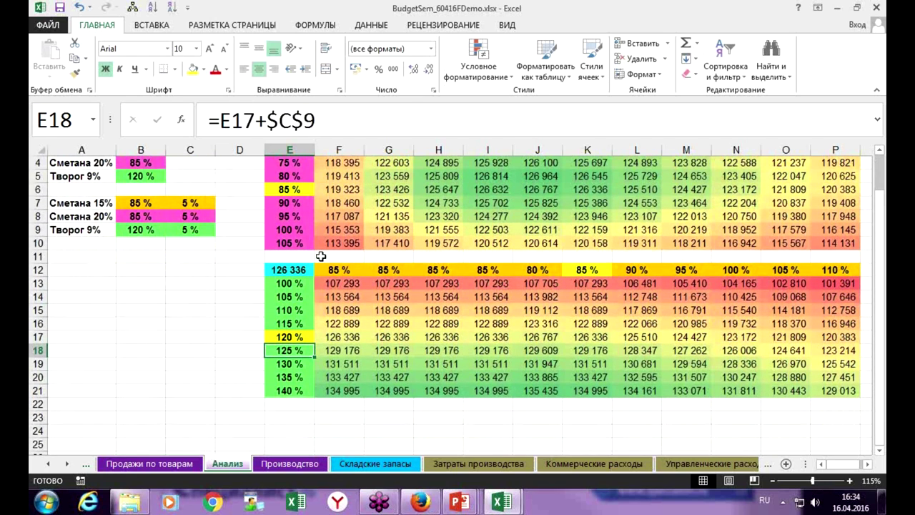
pyautogui.scroll(1, 269, 269)
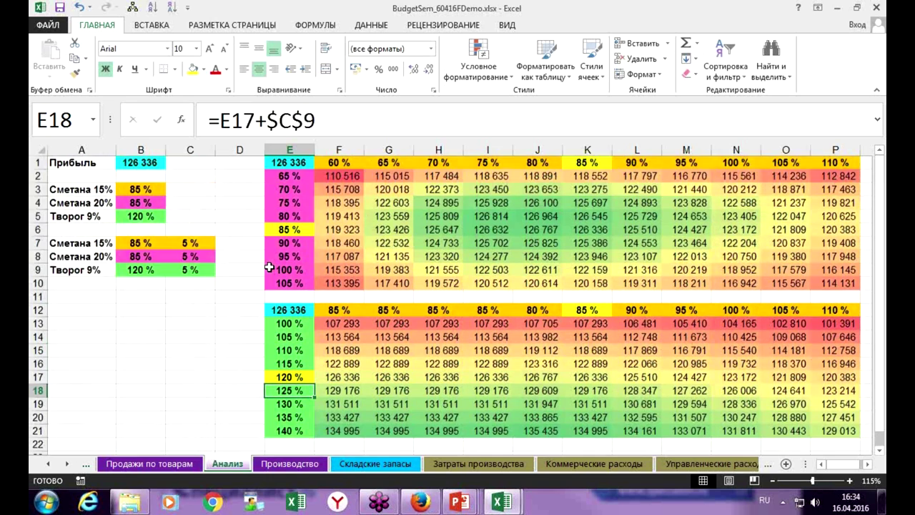
# Step: Copy the second data table E12:P21 and paste it below, starting at E23
pyautogui.scroll(-4, 267, 267)
pyautogui.scroll(2, 279, 286)
pyautogui.moveTo(288, 230); pyautogui.dragTo(825, 355)
pyautogui.hotkey('ctrl', 'c')
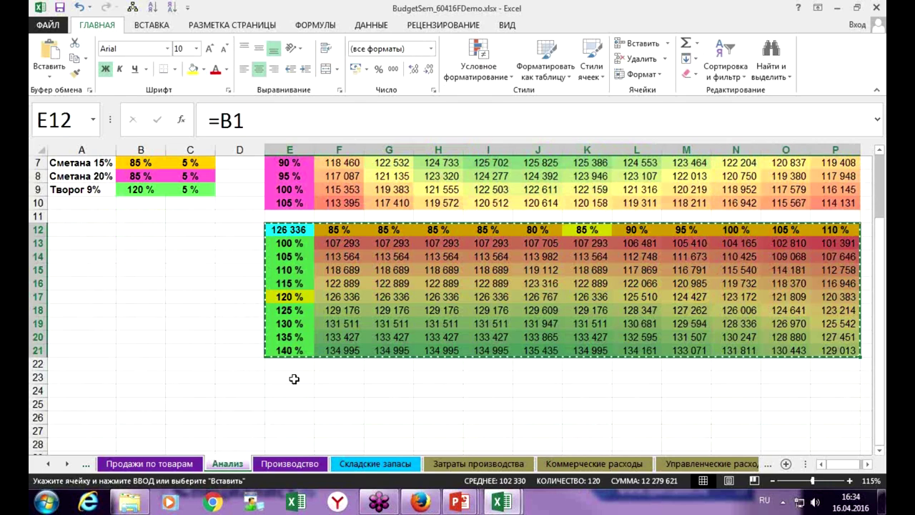
pyautogui.click(290, 378)
pyautogui.press('Return')
# Step: Link the third table's central row header E28 to the Творог 9% base value with =B9
pyautogui.scroll(-2, 286, 378)
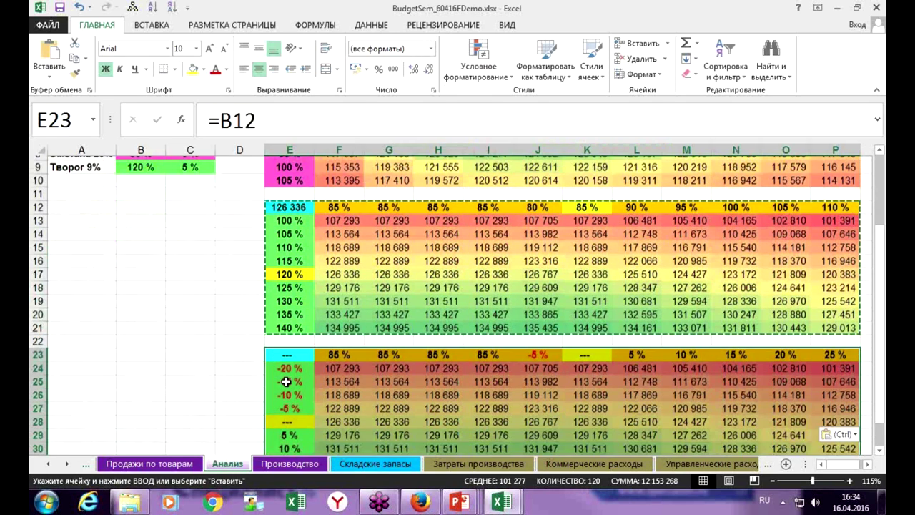
pyautogui.click(284, 361)
pyautogui.write('=')
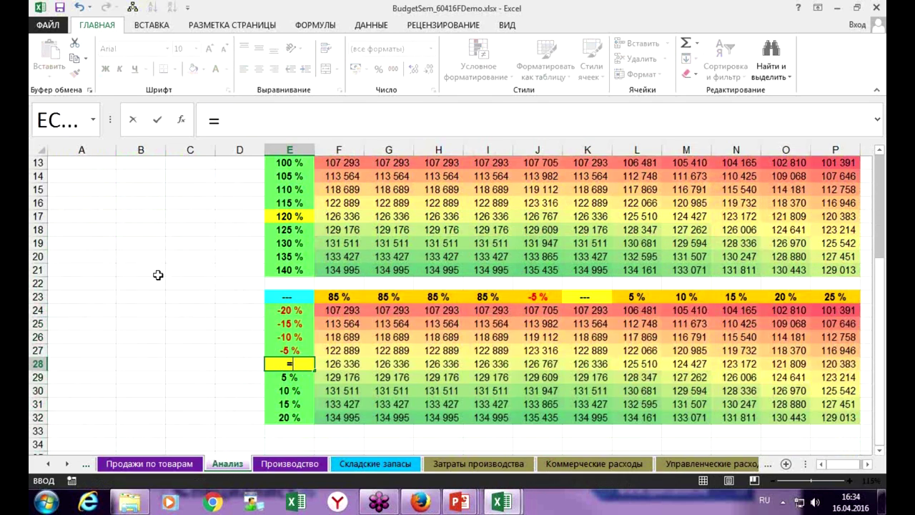
pyautogui.scroll(4, 157, 272)
pyautogui.click(148, 270)
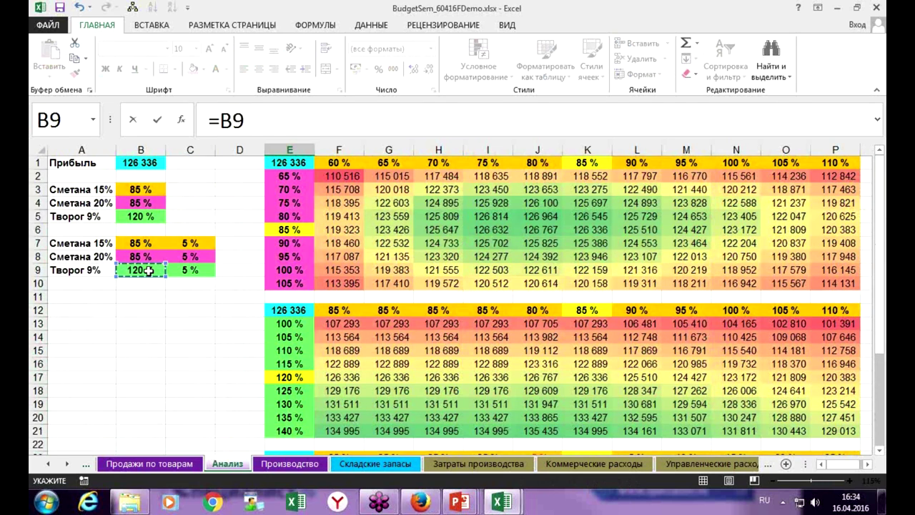
pyautogui.press('Return')
# Step: Link the third table's corner cell E23 to the profit with =B1
pyautogui.scroll(-2, 585, 336)
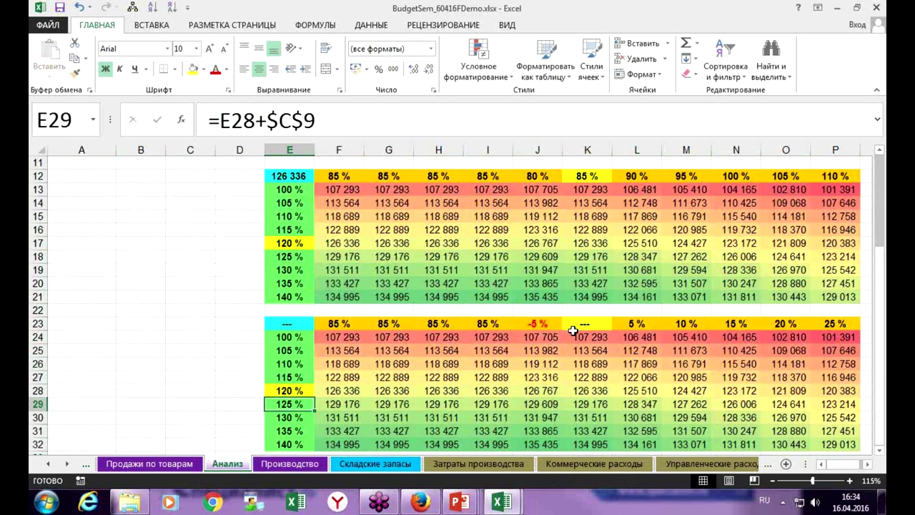
pyautogui.click(288, 321)
pyautogui.write('=')
pyautogui.scroll(4, 239, 317)
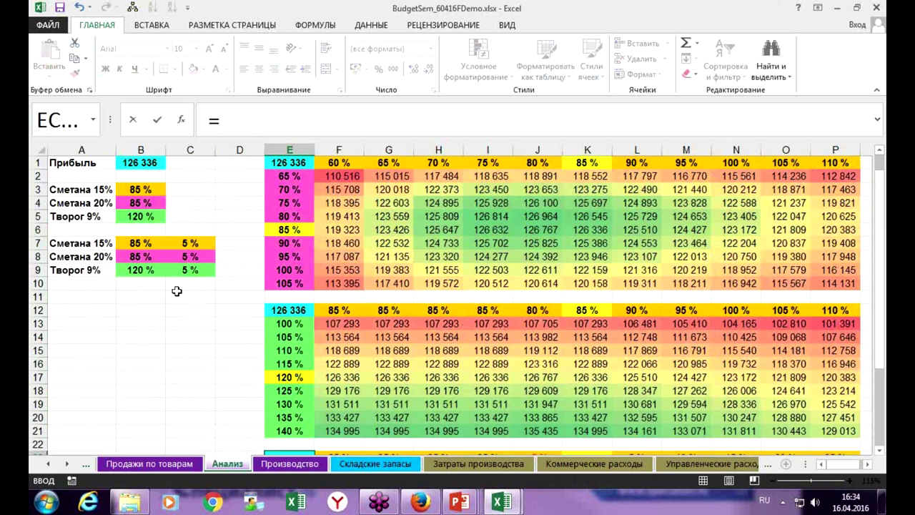
pyautogui.click(138, 163)
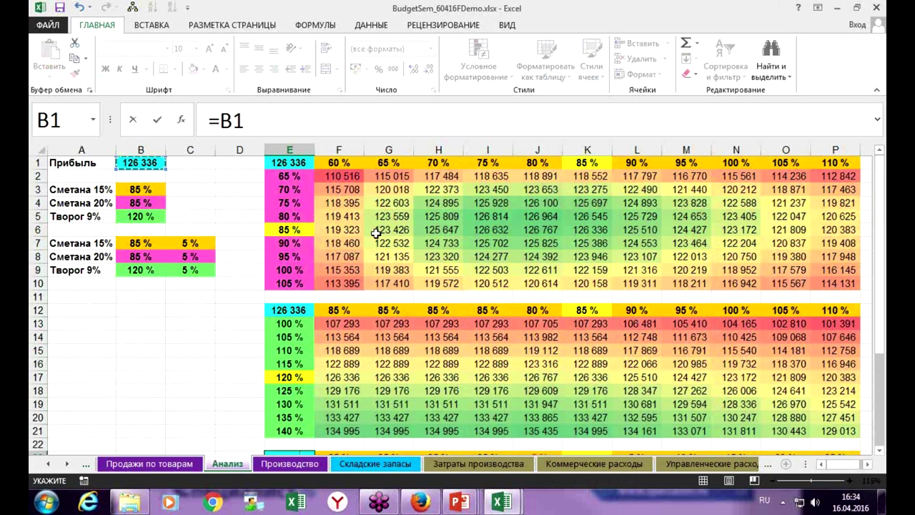
pyautogui.press('Return')
pyautogui.press('Down')
pyautogui.press('Up')
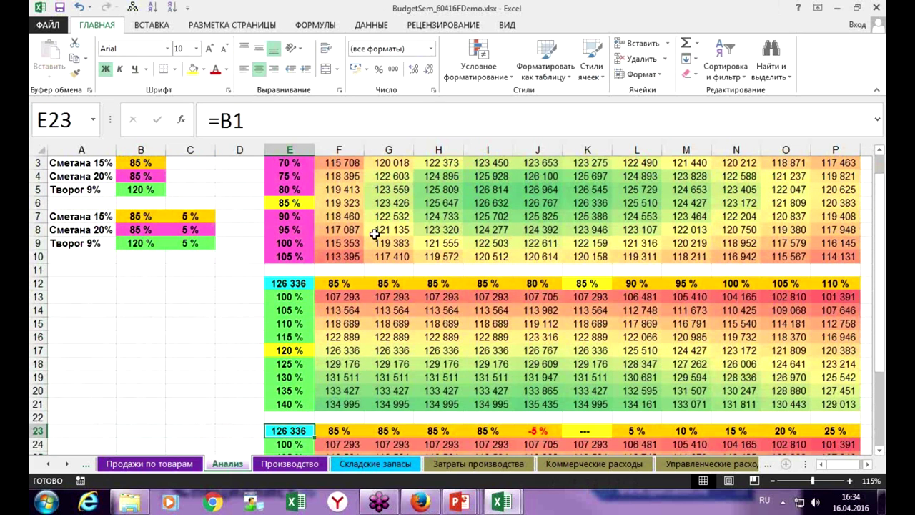
# Step: Fill the third table's column headers F23:J23 and L23:P23 with the recently used pink colour
pyautogui.press('Right')
pyautogui.moveTo(341, 429); pyautogui.dragTo(538, 431)
pyautogui.keyDown('ctrl'); pyautogui.moveTo(640, 431); pyautogui.dragTo(831, 433); pyautogui.keyUp('ctrl')
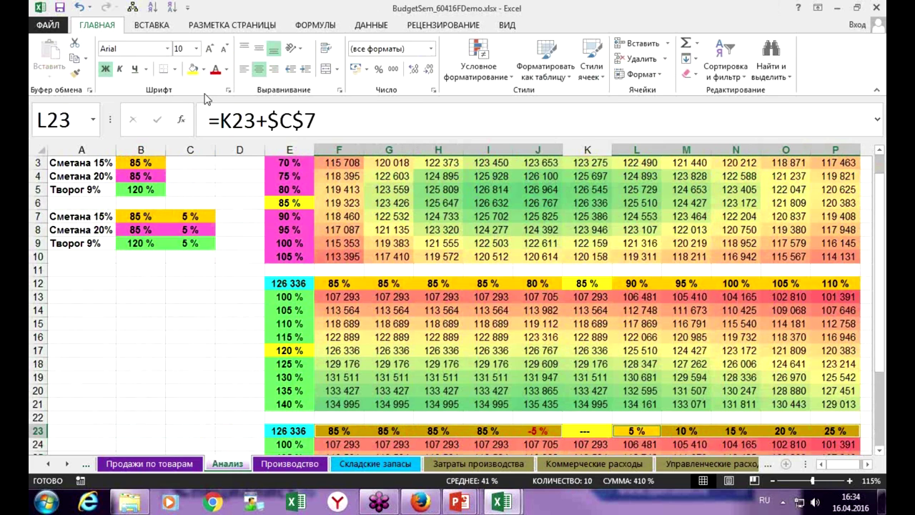
pyautogui.click(204, 69)
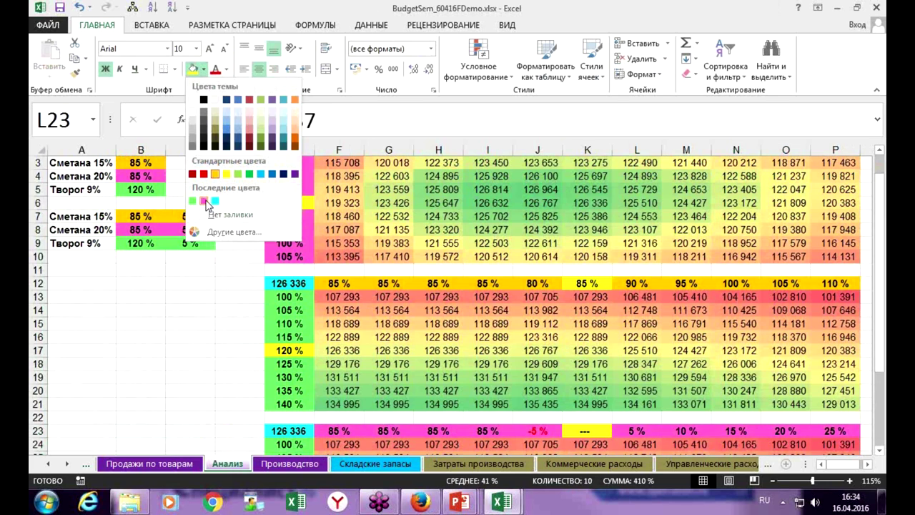
pyautogui.click(205, 199)
# Step: Link the third table's central column header K23 to the Сметана 20% base value with =B8
pyautogui.click(566, 429)
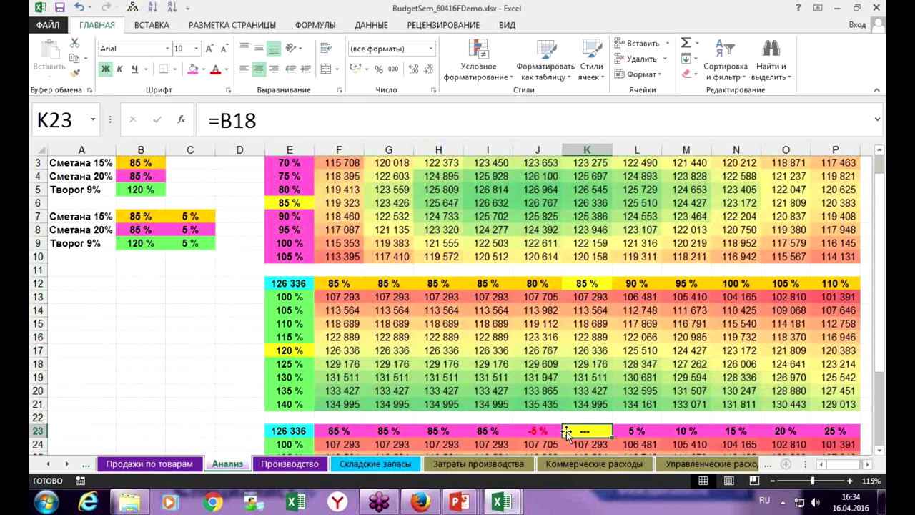
pyautogui.write('=')
pyautogui.click(141, 229)
pyautogui.press('Return')
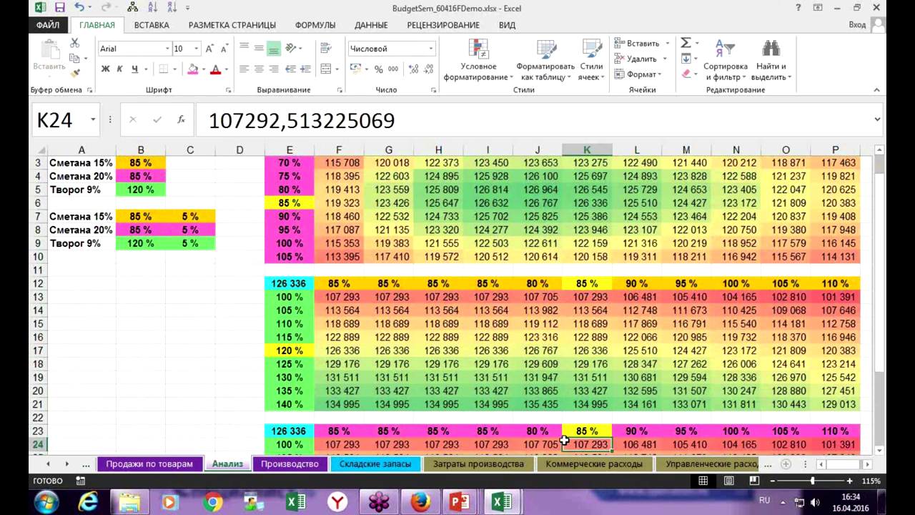
# Step: Change the step-down formula in J23 to =K23-$C$8 and copy it across to F23
pyautogui.click(546, 432)
pyautogui.press('F2')
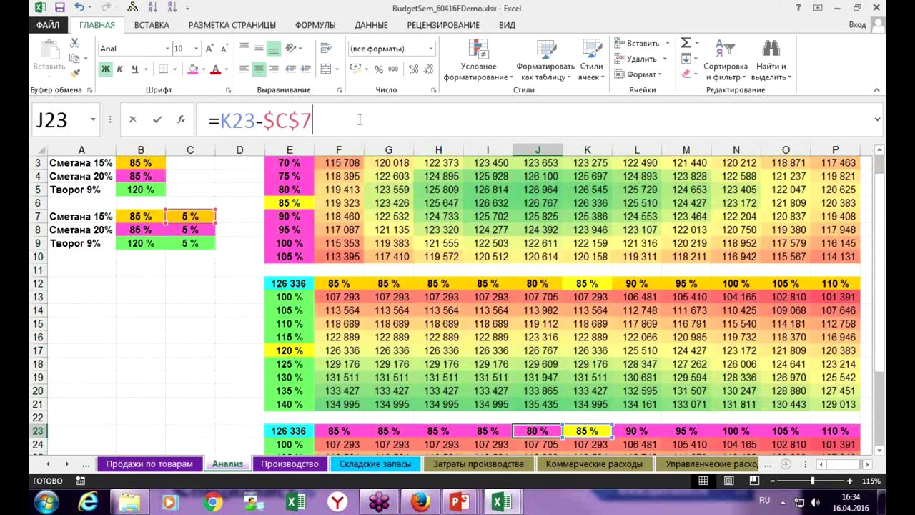
pyautogui.moveTo(196, 222); pyautogui.dragTo(195, 229)
pyautogui.press('Return')
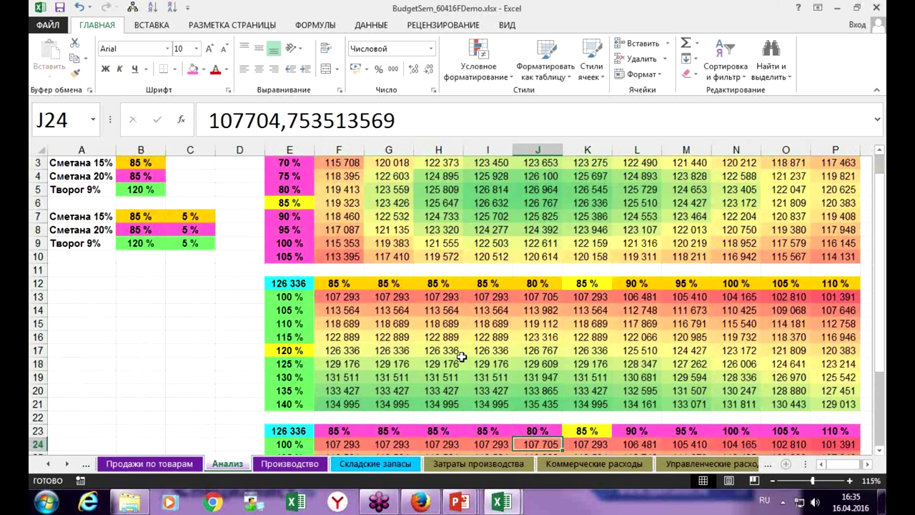
pyautogui.click(548, 433)
pyautogui.moveTo(563, 437); pyautogui.dragTo(336, 432)
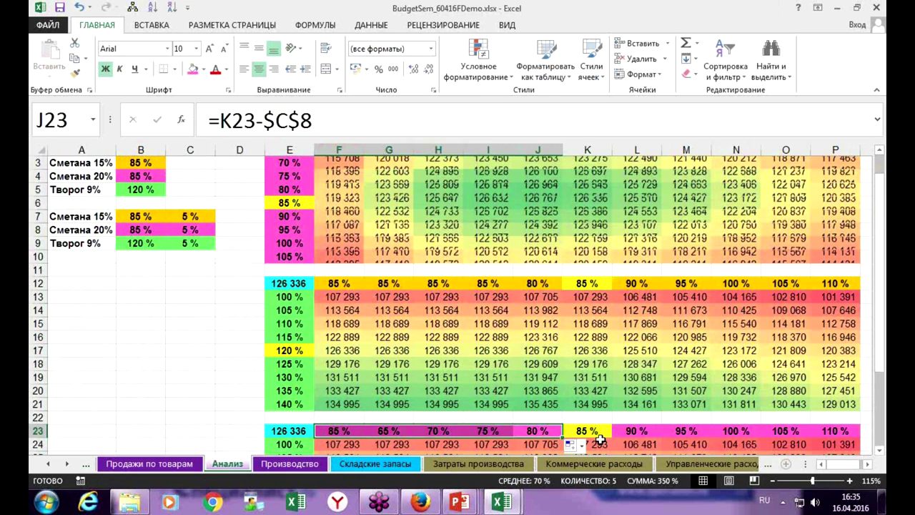
# Step: Change the step-up formula in L23 to =K23+$C$8 and copy it across to P23
pyautogui.click(637, 430)
pyautogui.doubleClick(637, 430)
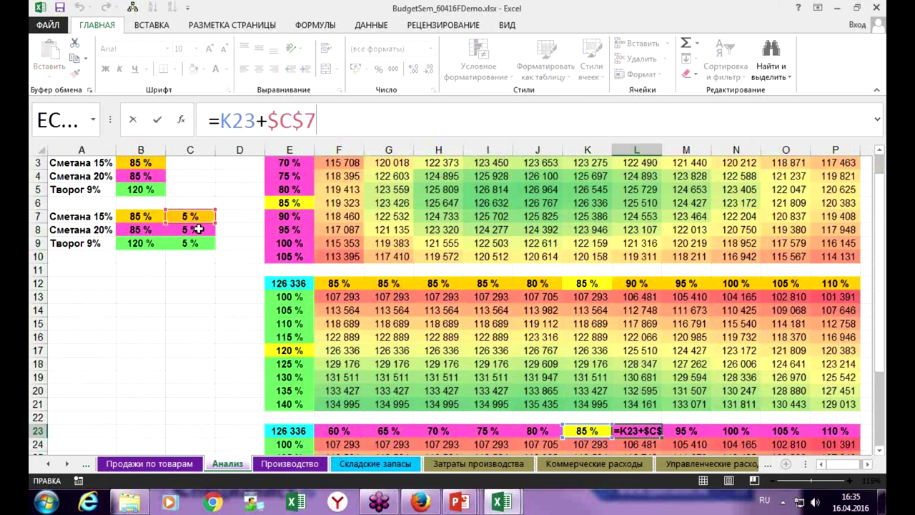
pyautogui.moveTo(202, 234); pyautogui.dragTo(201, 233)
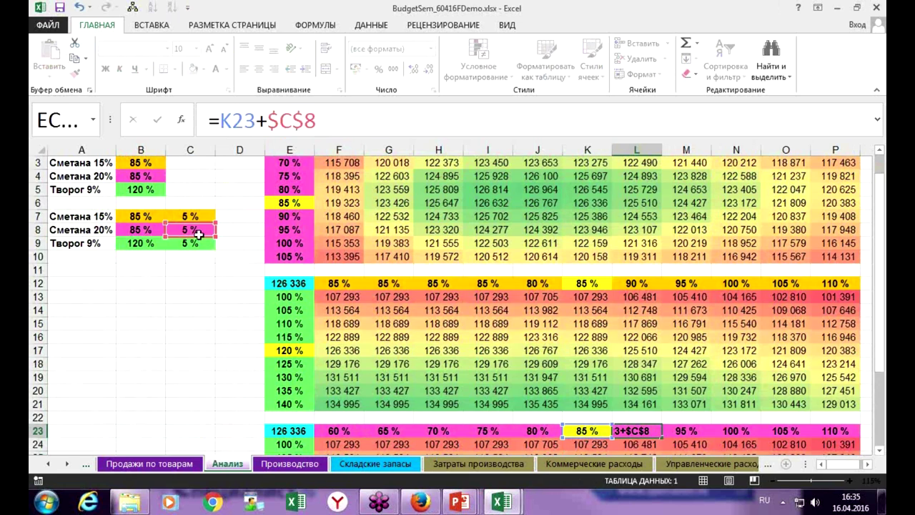
pyautogui.press('Return')
pyautogui.click(649, 433)
pyautogui.moveTo(661, 436); pyautogui.dragTo(856, 436)
# Step: Clear the pasted results in F24:P32 of the third table
pyautogui.scroll(-3, 418, 306)
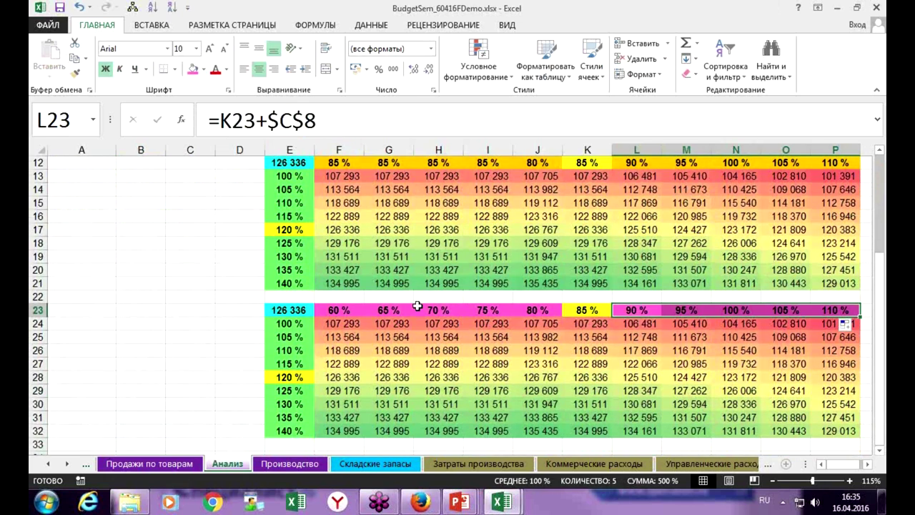
pyautogui.click(339, 313)
pyautogui.moveTo(339, 323); pyautogui.dragTo(833, 432)
pyautogui.press('Delete')
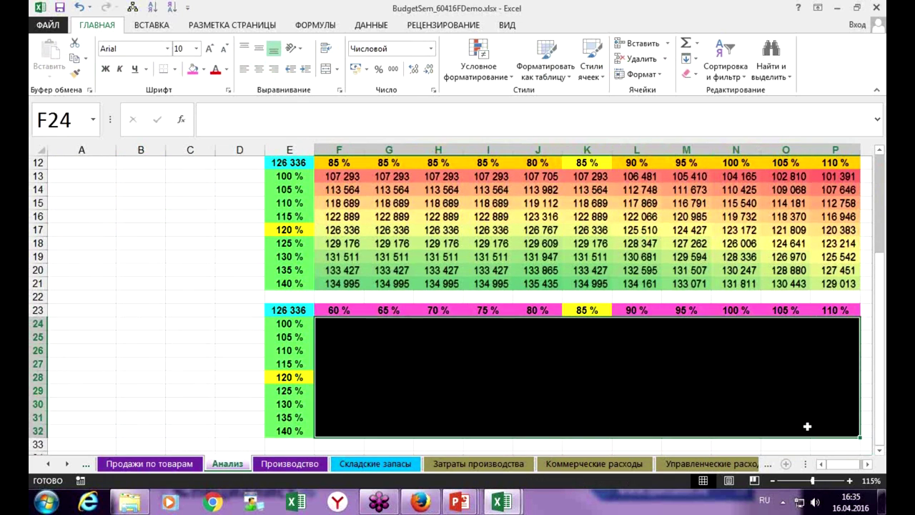
# Step: Create a what-if data table on E23:P32, substituting the column headers into $B$4 and the row headers into $B$5
pyautogui.moveTo(298, 309); pyautogui.dragTo(828, 436)
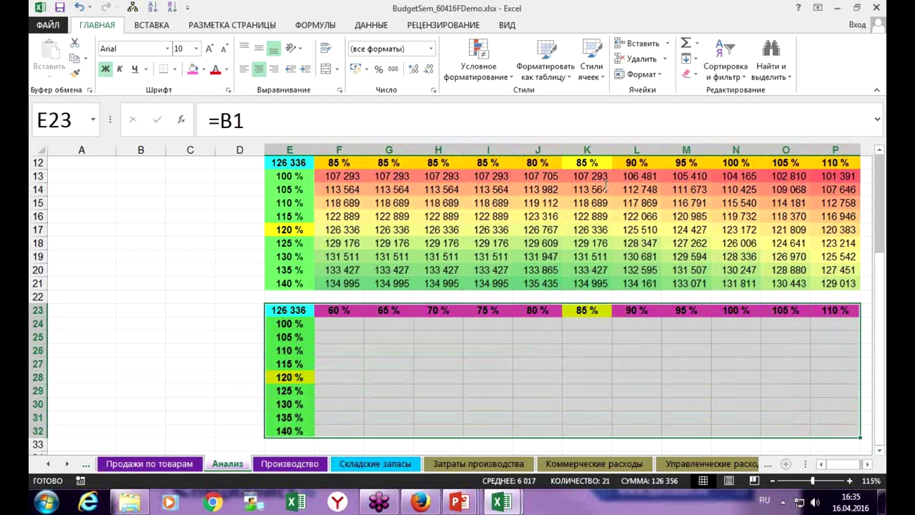
pyautogui.click(371, 28)
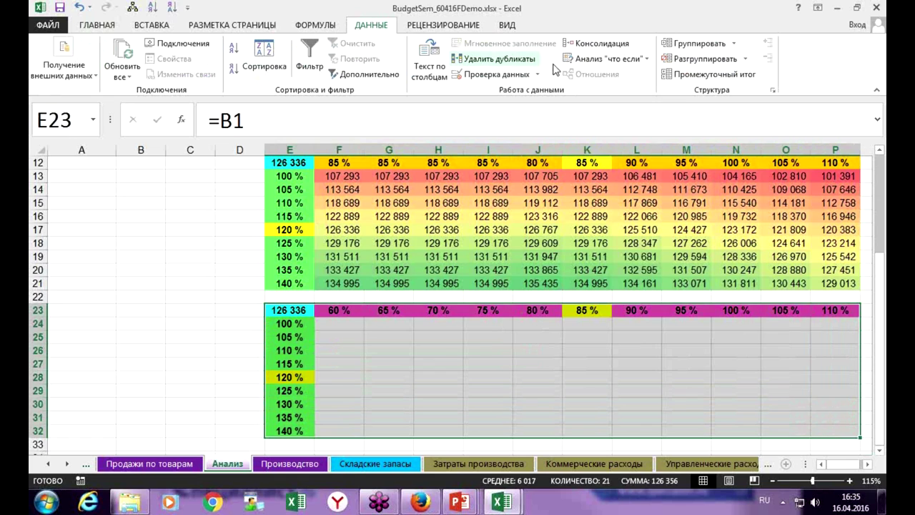
pyautogui.click(592, 60)
pyautogui.click(601, 114)
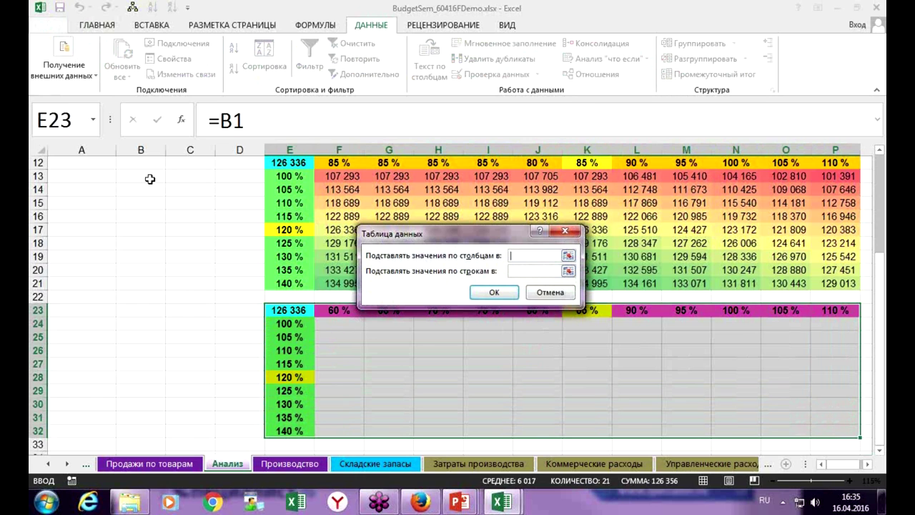
pyautogui.scroll(4, 144, 187)
pyautogui.click(140, 203)
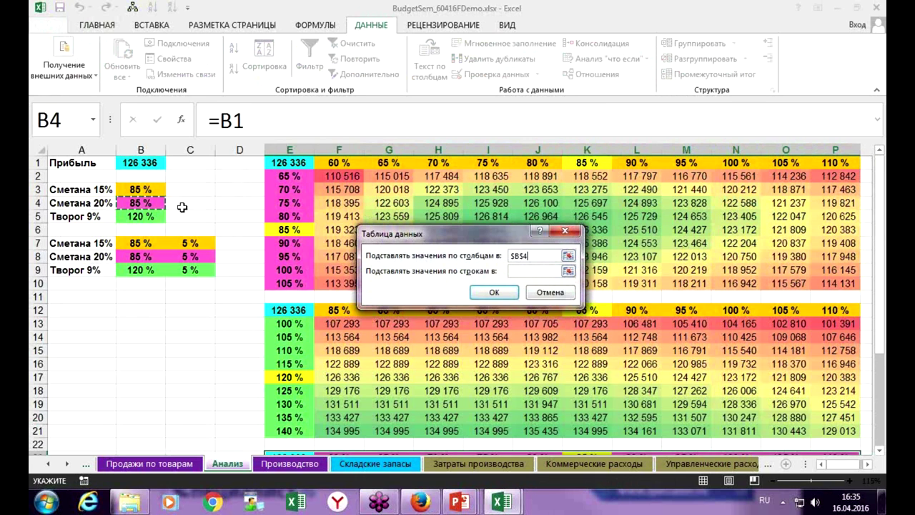
pyautogui.click(515, 272)
pyautogui.scroll(-4, 372, 365)
pyautogui.scroll(4, 236, 277)
pyautogui.click(158, 216)
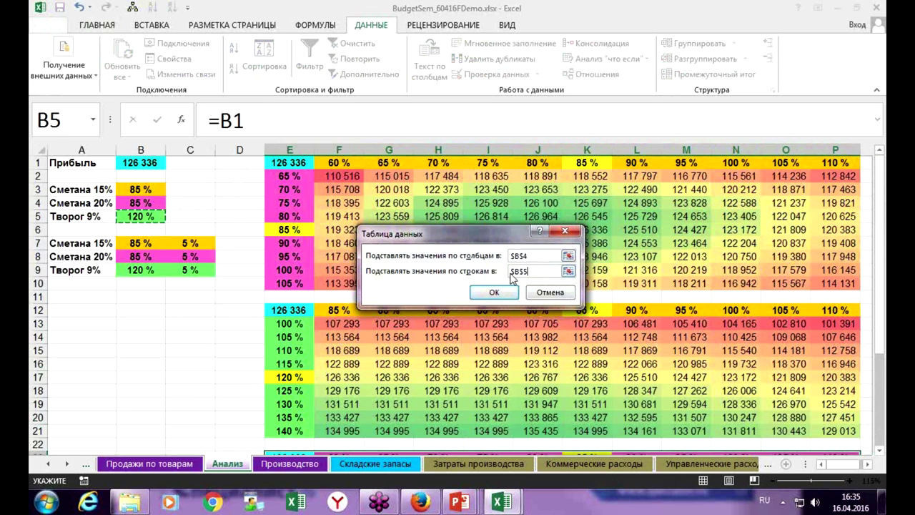
pyautogui.click(494, 291)
# Step: Collapse the ribbon and set the sheet zoom to 100% for viewing the data tables together
pyautogui.click(206, 350)
pyautogui.keyDown('ctrl'); pyautogui.scroll(-1, 225, 333); pyautogui.keyUp('ctrl')
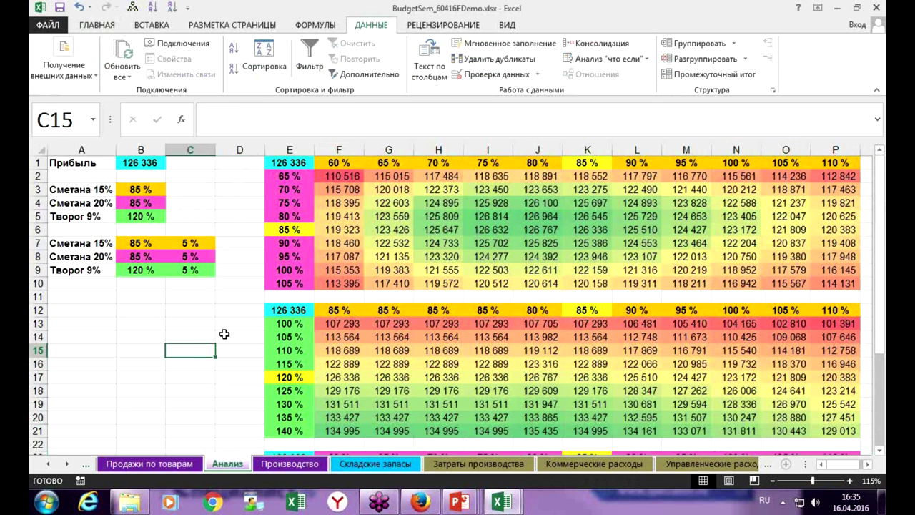
pyautogui.scroll(-3, 243, 310)
pyautogui.scroll(1, 244, 311)
pyautogui.keyDown('ctrl'); pyautogui.scroll(-1, 244, 311); pyautogui.keyUp('ctrl')
pyautogui.scroll(2, 244, 311)
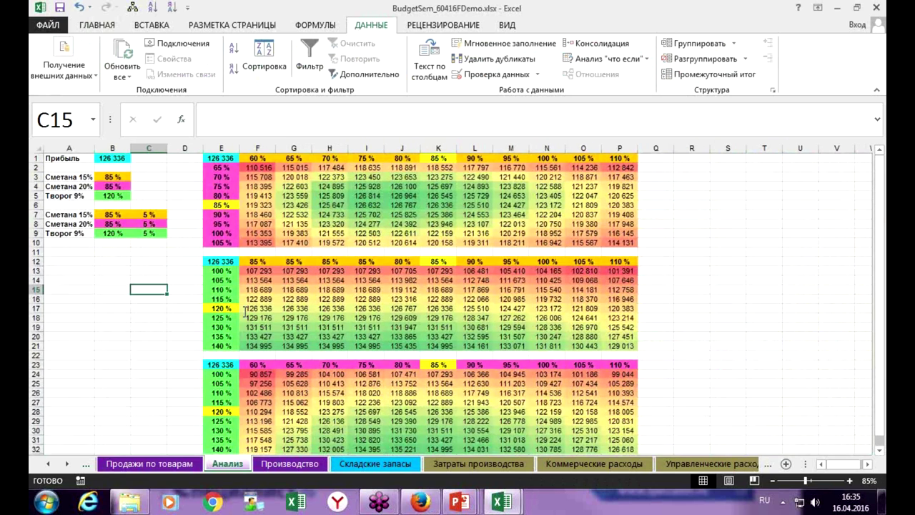
pyautogui.doubleClick(366, 25)
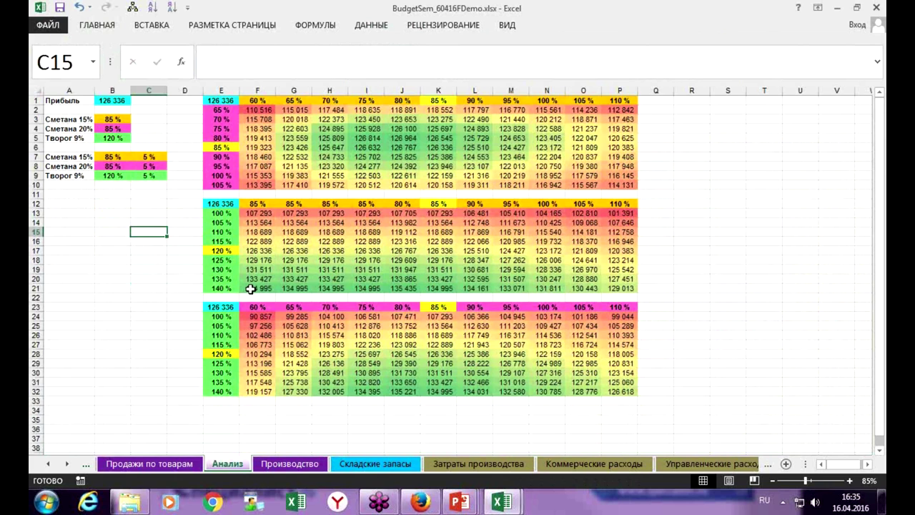
pyautogui.keyDown('ctrl'); pyautogui.scroll(1, 250, 289); pyautogui.keyUp('ctrl')
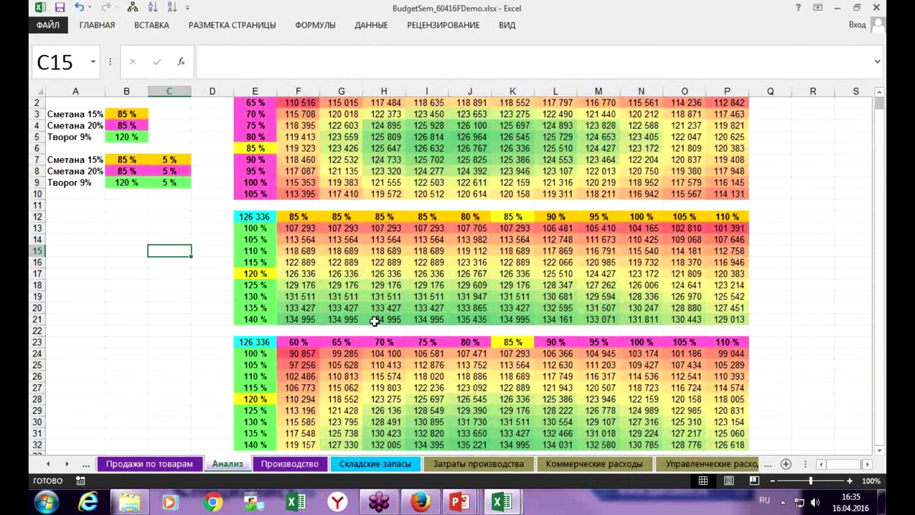
# Step: Set the Творог 9% coefficient in B5 to 140% and move to its base value in B9
pyautogui.click(116, 133)
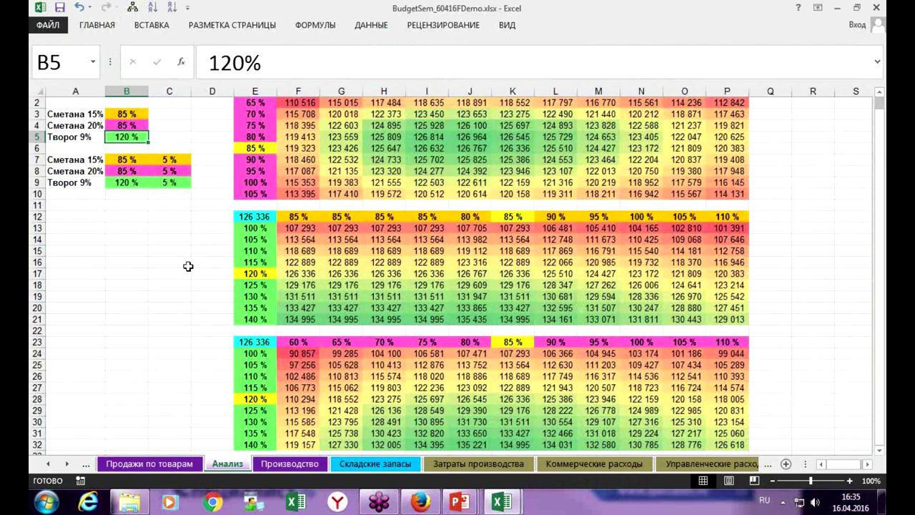
pyautogui.write('140')
pyautogui.press('Return')
pyautogui.press('Return')
pyautogui.press('Return')
pyautogui.press('Return')
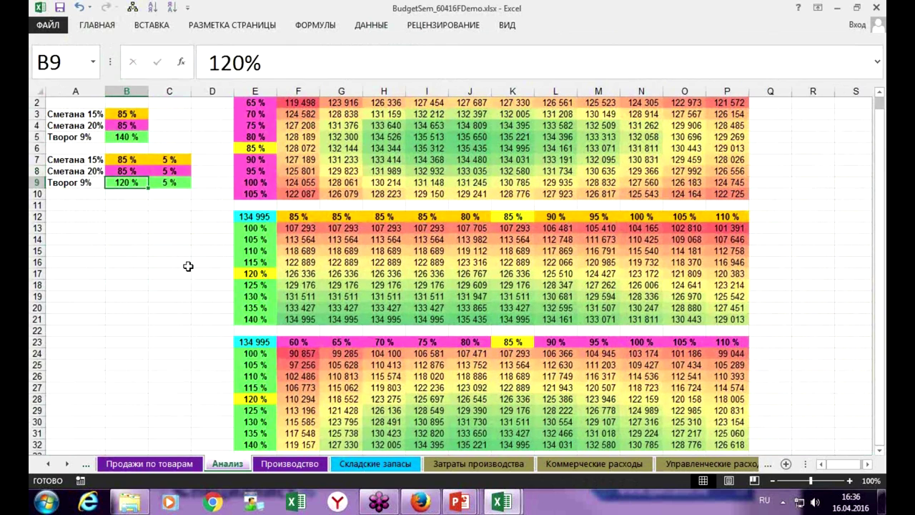
# Step: Set the Творог 9% base value in B9 to 140%
pyautogui.write('140')
pyautogui.press('Return')
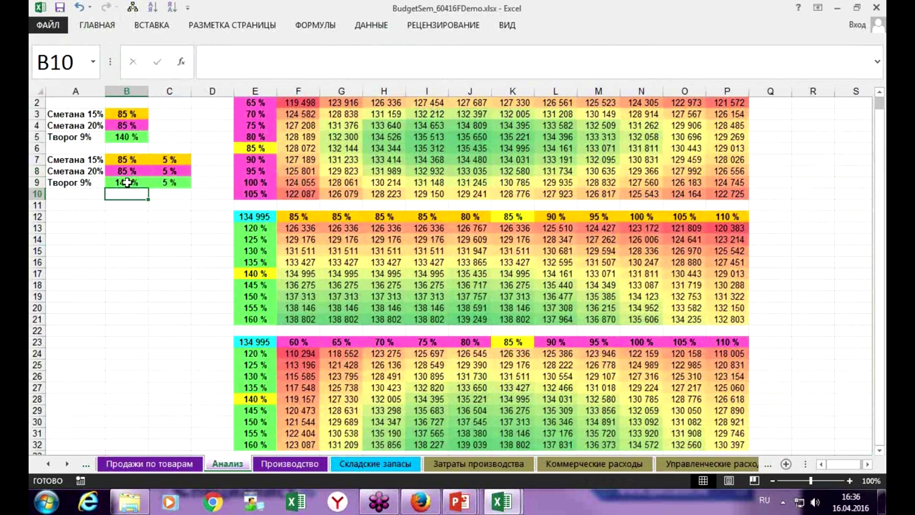
pyautogui.click(79, 219)
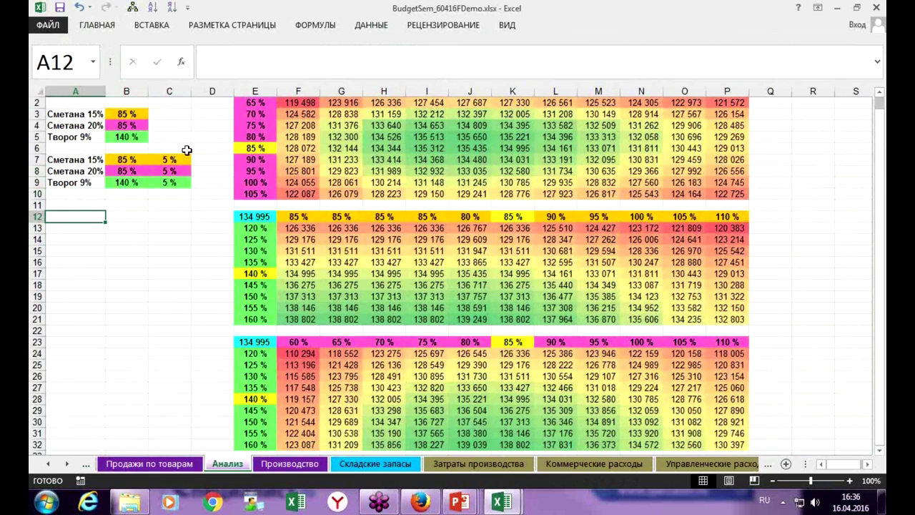
# Step: Examine the profit formula in B1 and the profit values across the three data tables
pyautogui.scroll(1, 176, 155)
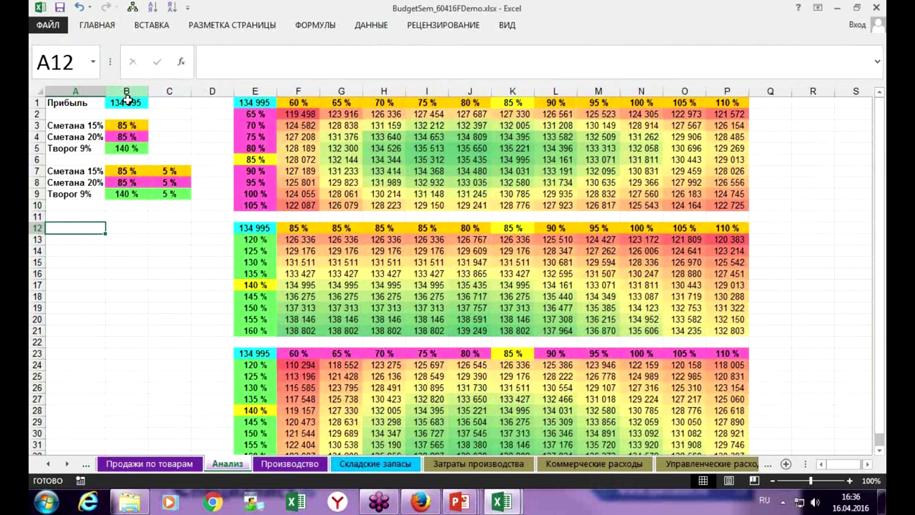
pyautogui.click(127, 102)
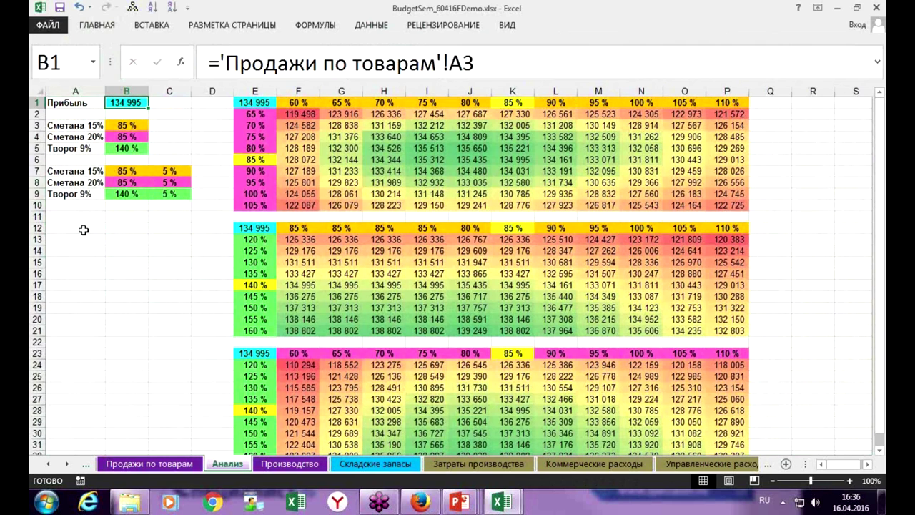
pyautogui.moveTo(71, 239); pyautogui.dragTo(175, 264)
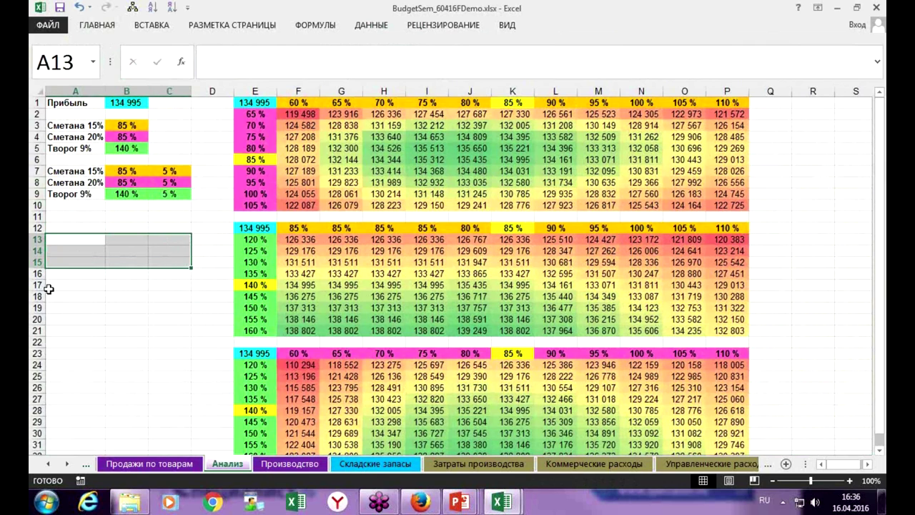
pyautogui.rightClick(82, 255)
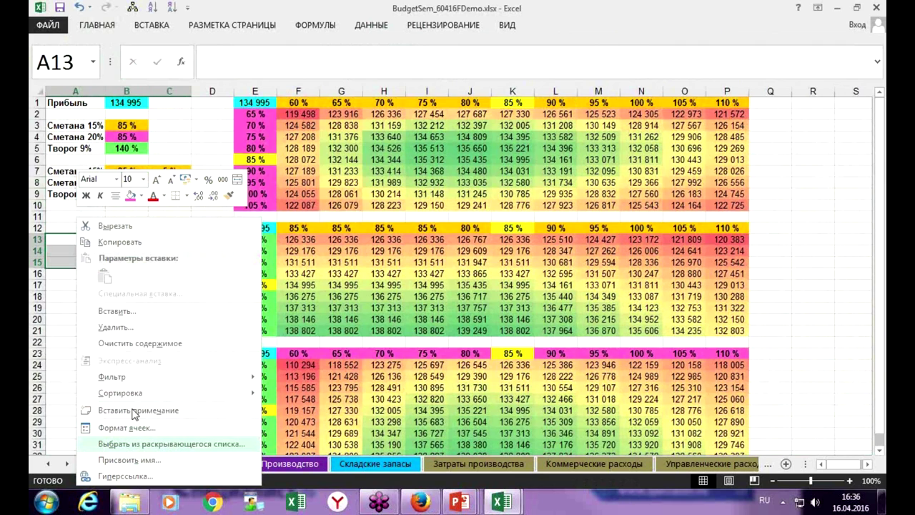
pyautogui.press('Escape')
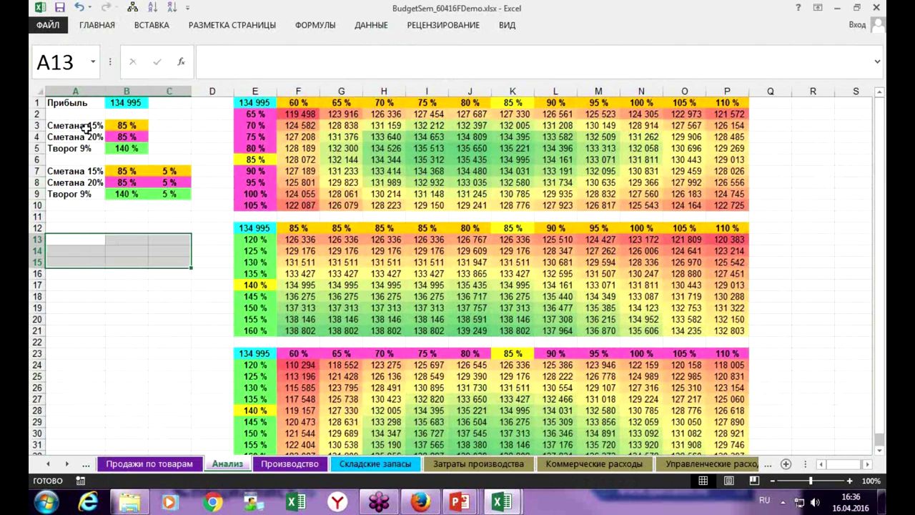
pyautogui.click(128, 104)
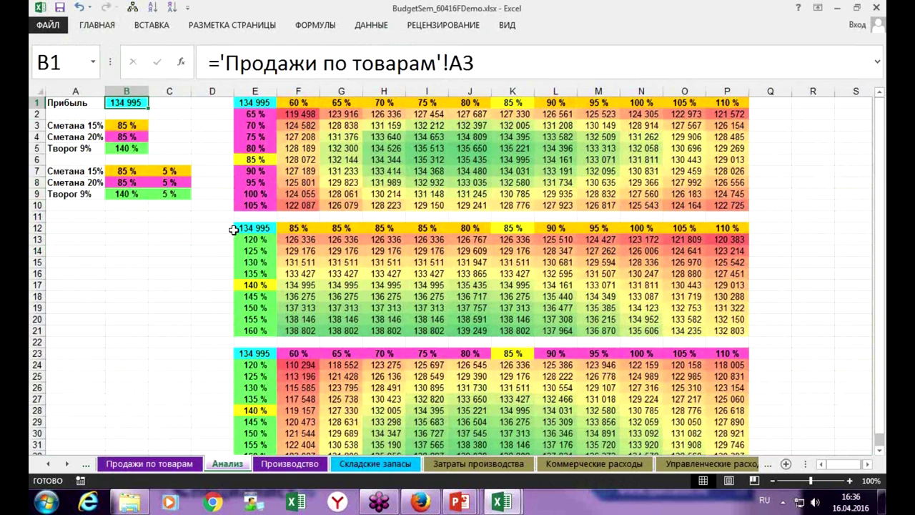
pyautogui.scroll(-1, 377, 342)
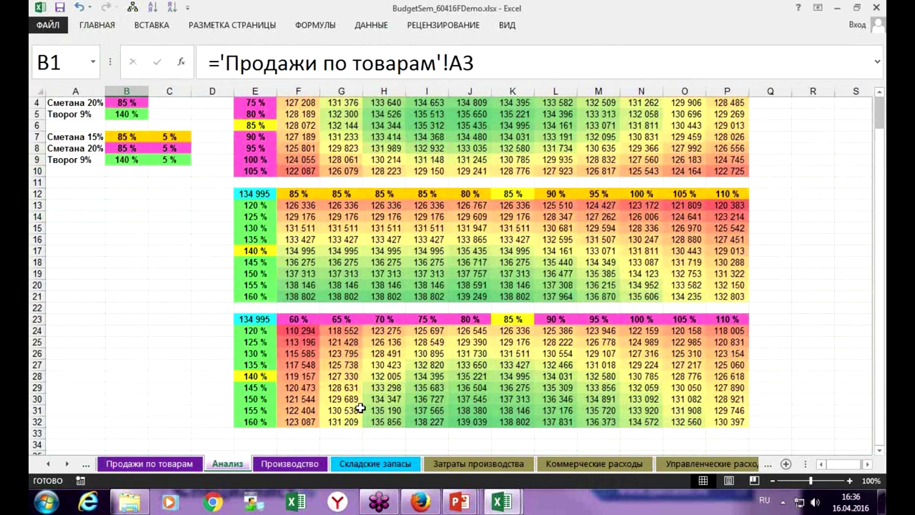
pyautogui.scroll(1, 128, 140)
# Step: Set both the Творог 9% coefficient in B5 and its base value in B9 to 160%
pyautogui.click(129, 147)
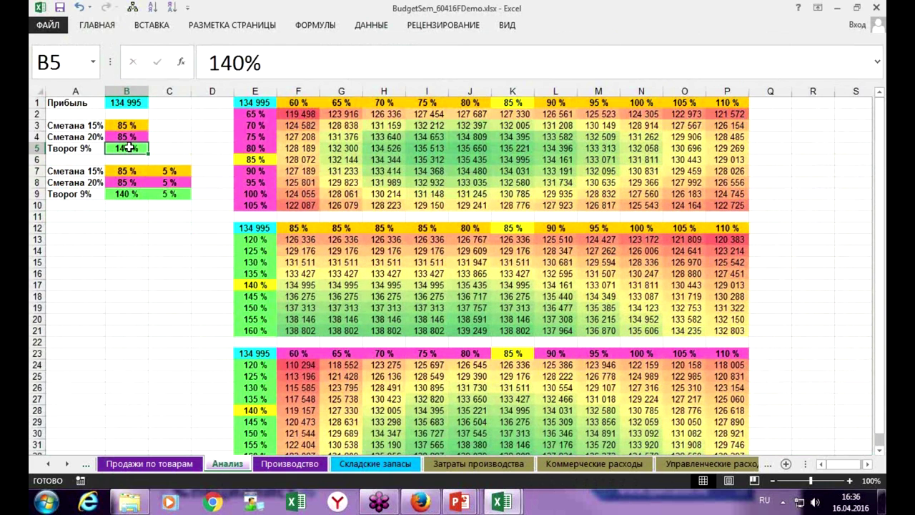
pyautogui.write('160')
pyautogui.press('Return')
pyautogui.press('Down')
pyautogui.write('160')
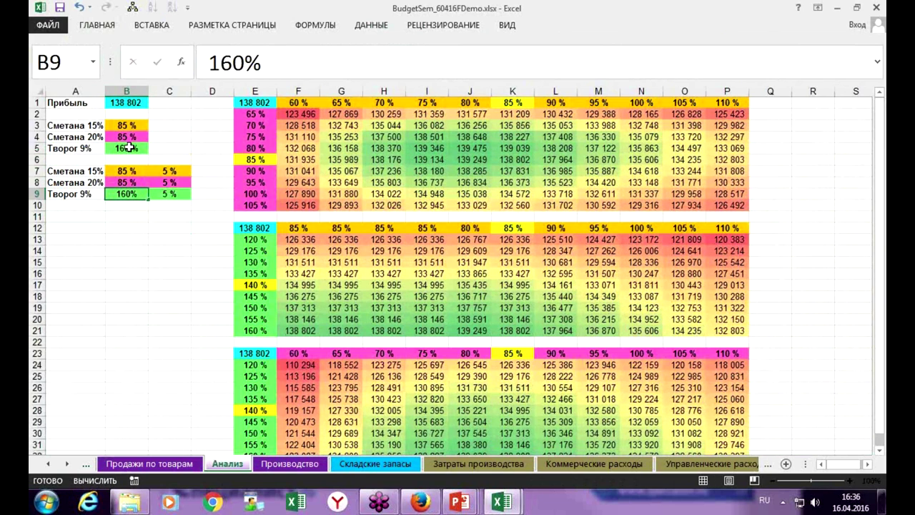
pyautogui.press('Return')
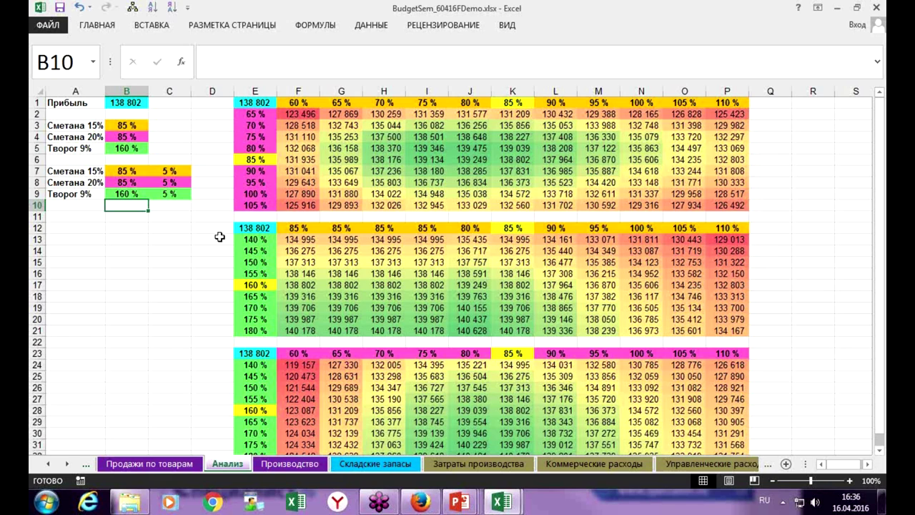
# Step: Raise the Творог 9% coefficient in B5 and its base value in B9 to 180%
pyautogui.click(125, 147)
pyautogui.write('180')
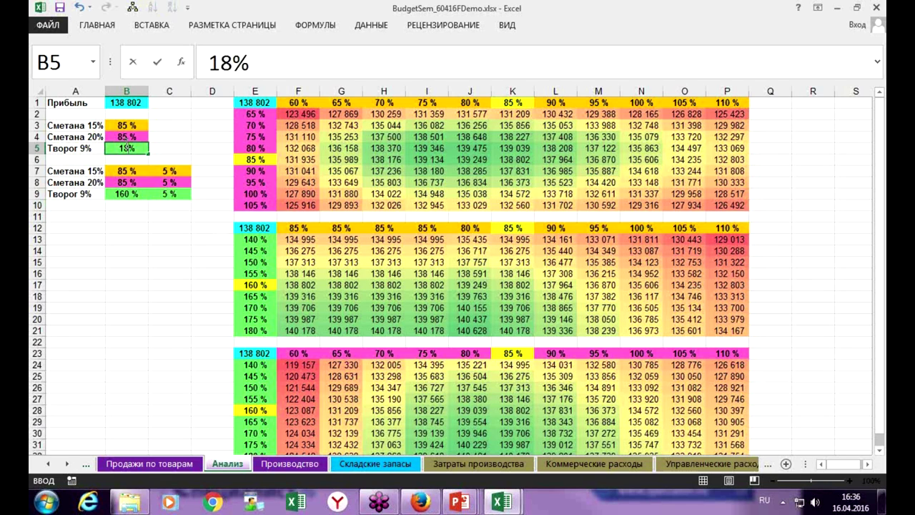
pyautogui.click(123, 194)
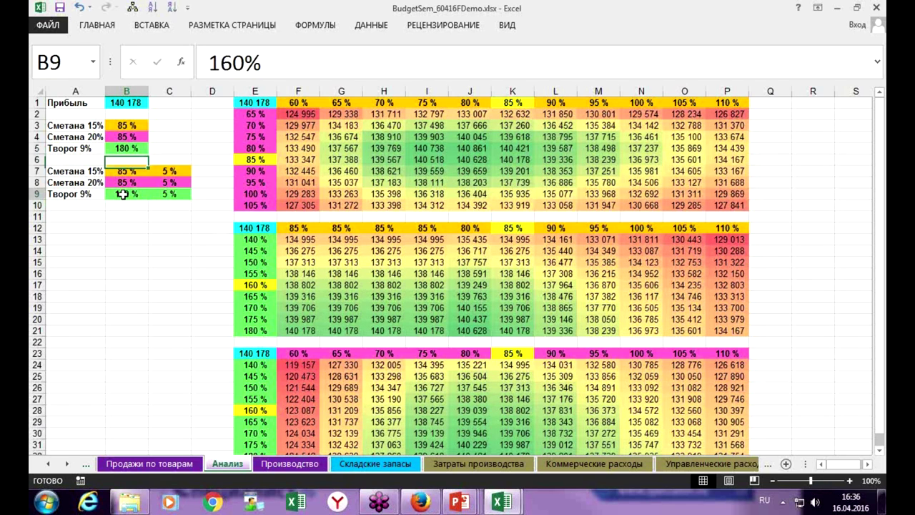
pyautogui.write('180')
pyautogui.press('Return')
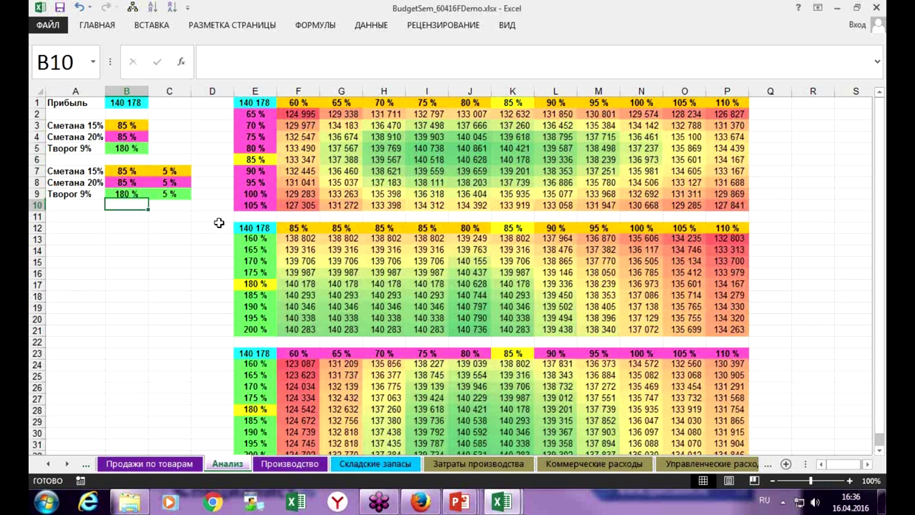
# Step: Change the Творог 9% coefficient in B5 and its base value in B9 to 190%
pyautogui.scroll(-2, 436, 299)
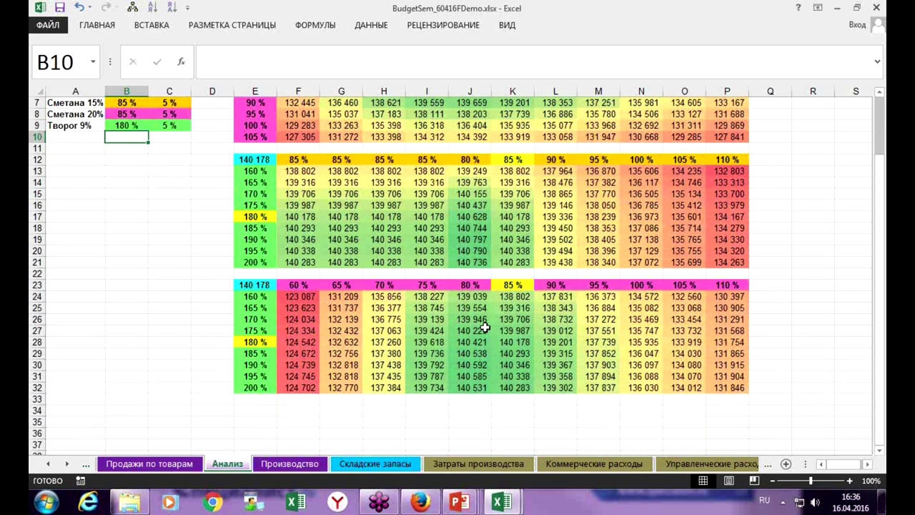
pyautogui.scroll(1, 485, 327)
pyautogui.scroll(2, 484, 327)
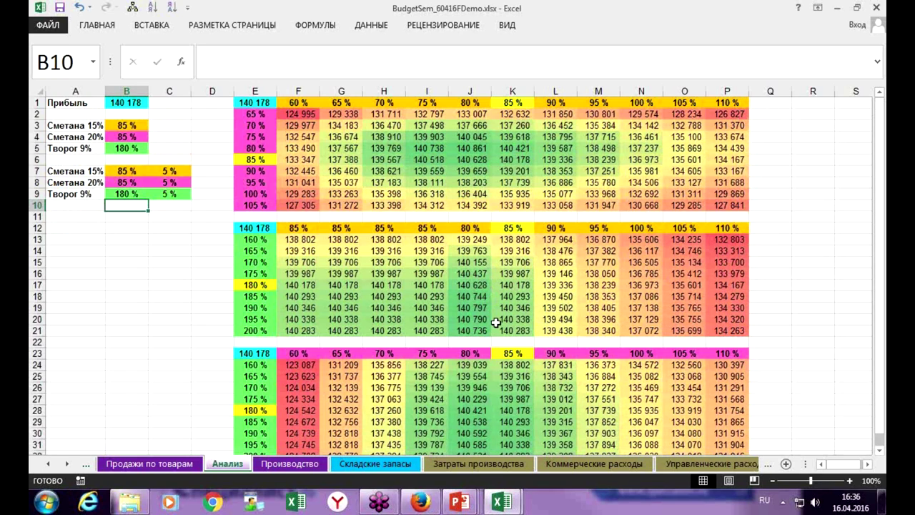
pyautogui.click(141, 151)
pyautogui.doubleClick(141, 151)
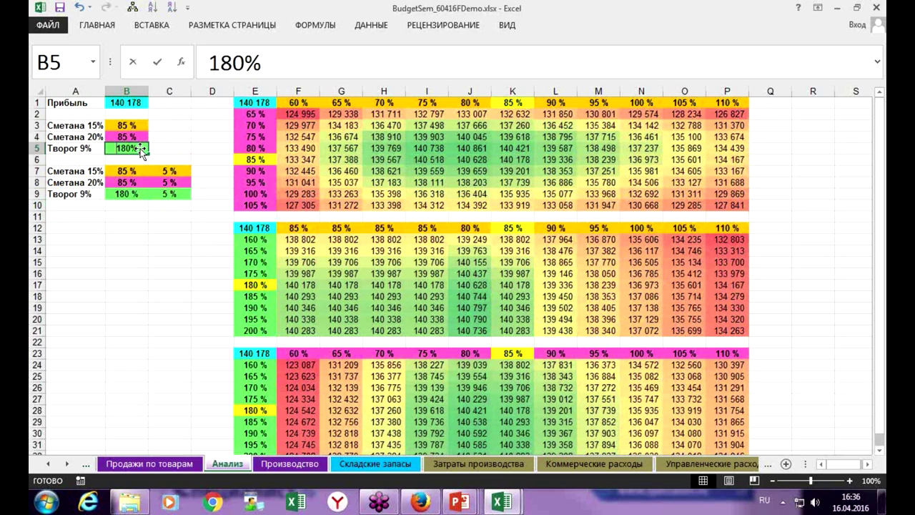
pyautogui.press('Left')
pyautogui.press('Left')
pyautogui.press('BackSpace')
pyautogui.write('9')
pyautogui.press('Return')
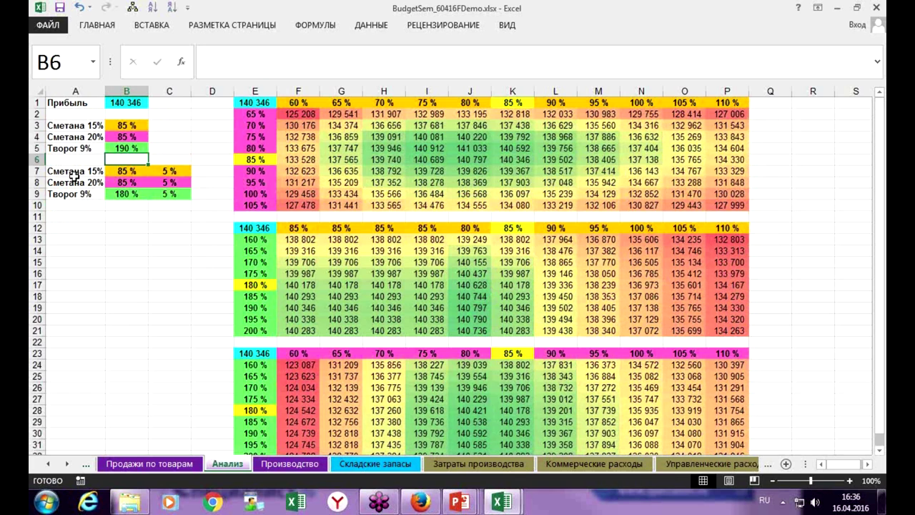
pyautogui.click(136, 194)
pyautogui.write('190')
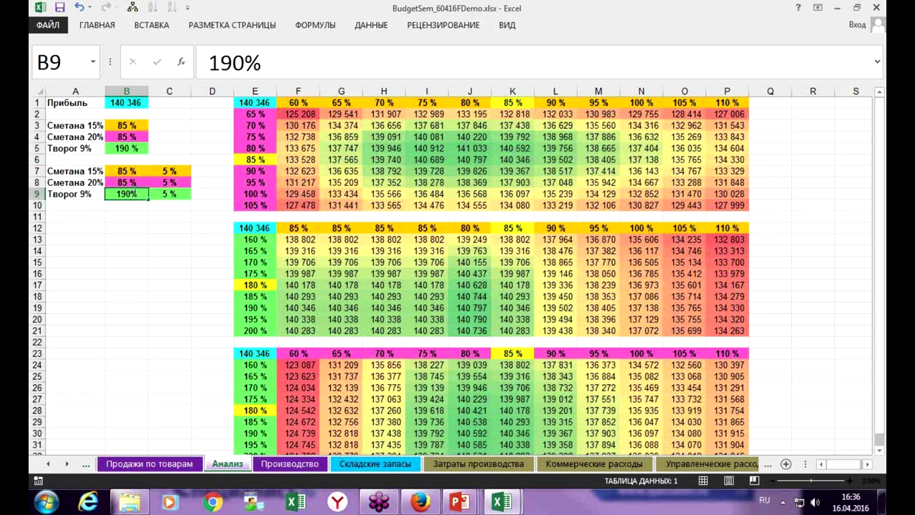
pyautogui.press('Return')
# Step: Set the step sizes of all three products in C7:C9 to 1%
pyautogui.scroll(-1, 427, 362)
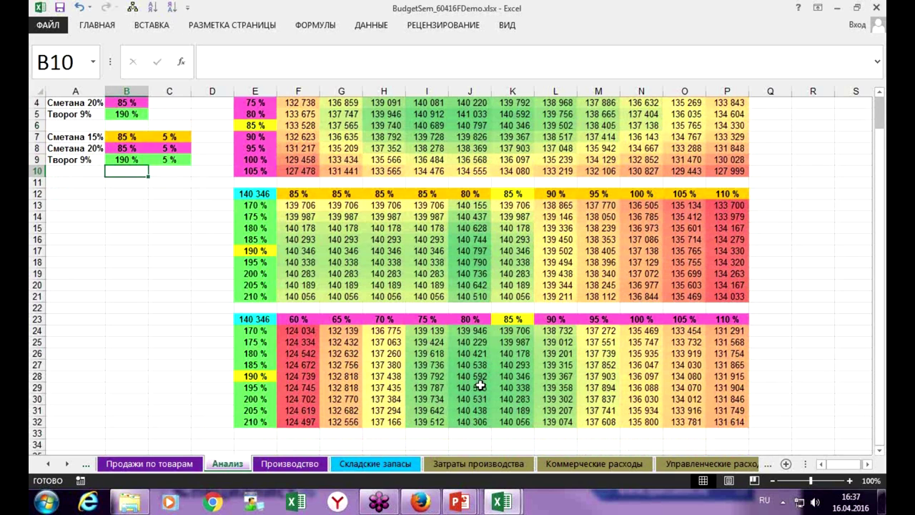
pyautogui.scroll(1, 479, 386)
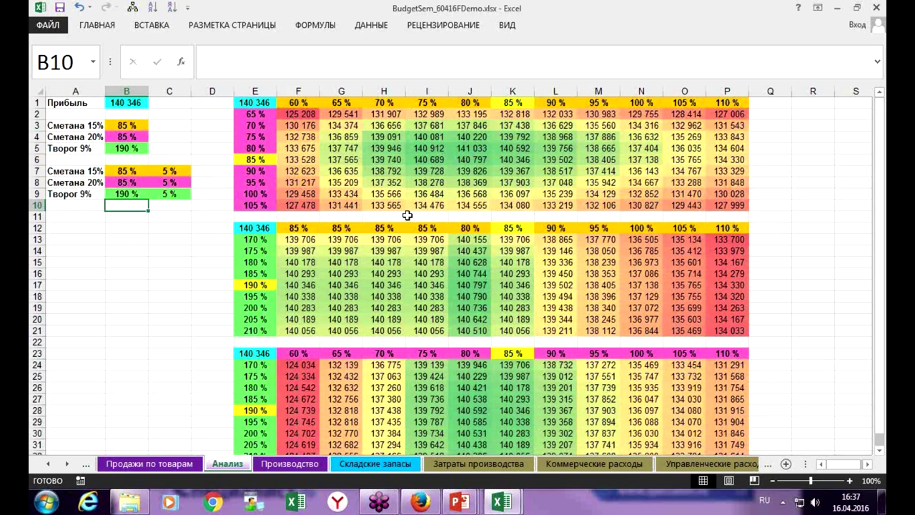
pyautogui.click(170, 171)
pyautogui.write('1%')
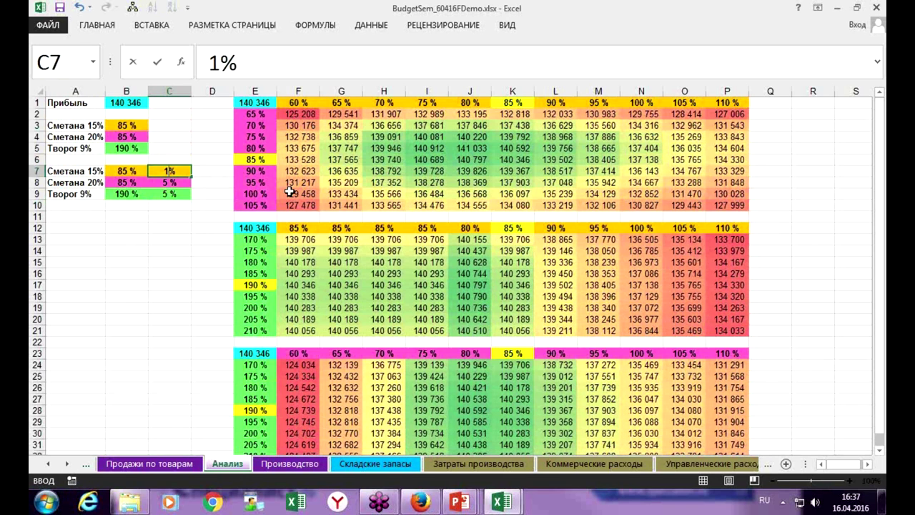
pyautogui.press('Return')
pyautogui.write('1%')
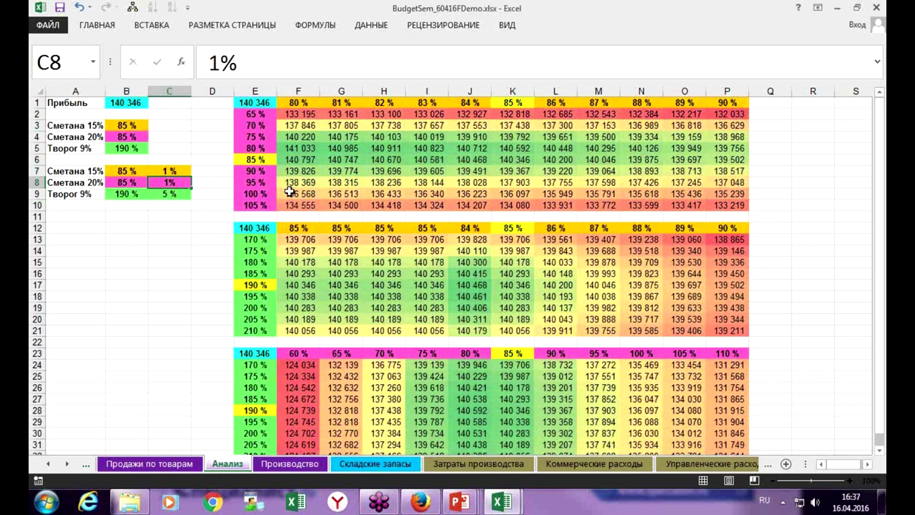
pyautogui.press('Return')
pyautogui.write('1%')
pyautogui.hotkey('ctrl', 'Return')
pyautogui.press('Return')
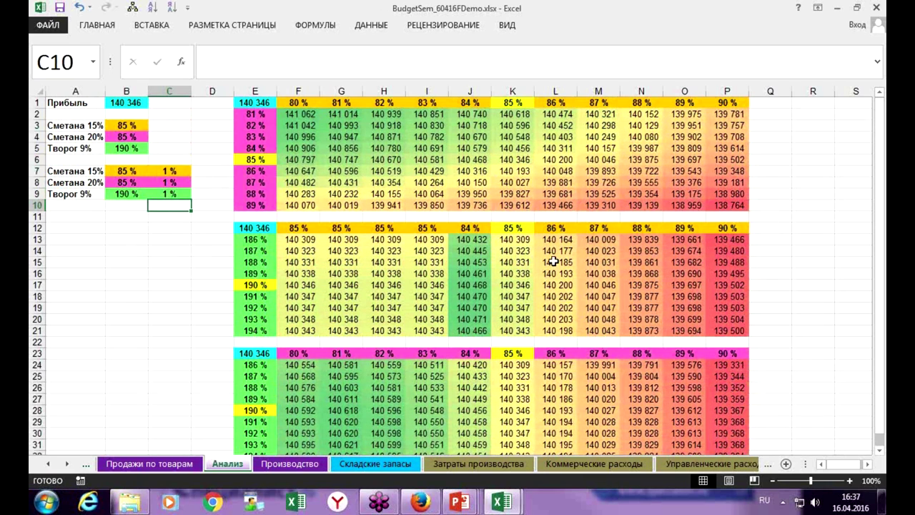
# Step: Copy the header formula from J12 across F12:I12 in the second table and check the matching header formula in J23
pyautogui.click(472, 229)
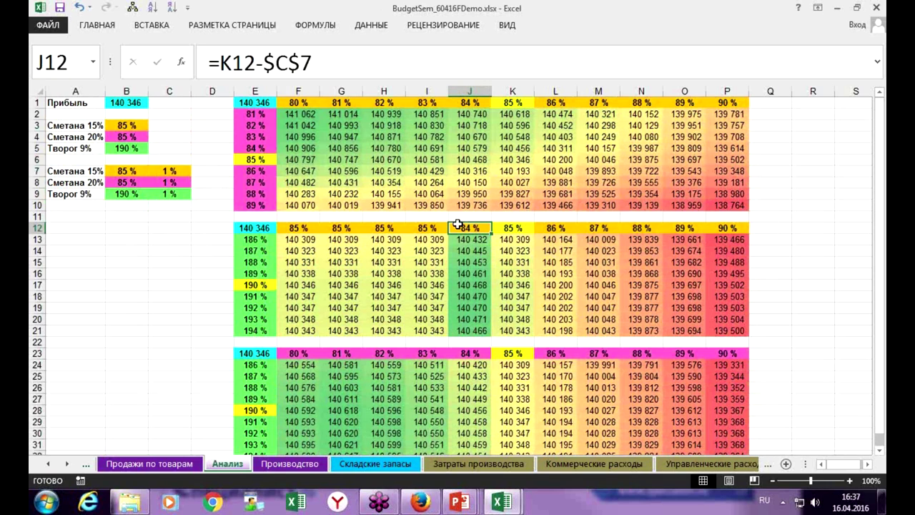
pyautogui.moveTo(491, 233); pyautogui.dragTo(299, 229)
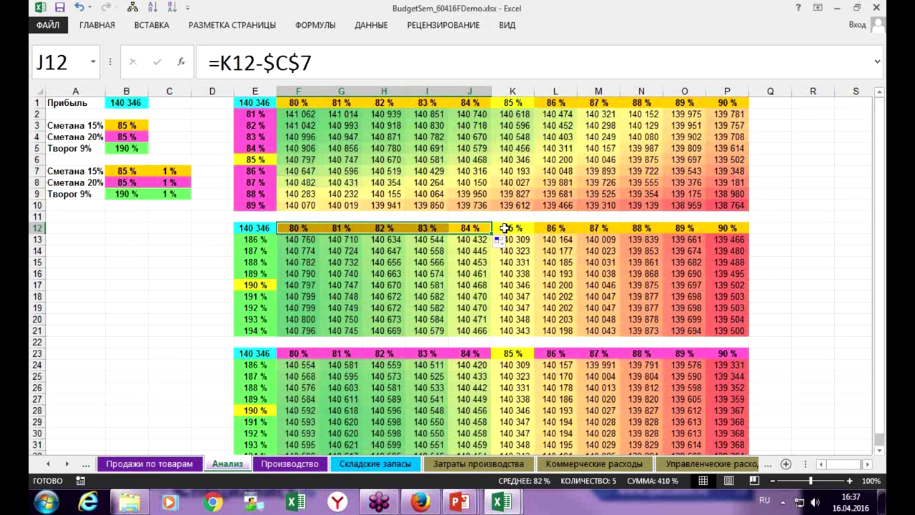
pyautogui.click(477, 353)
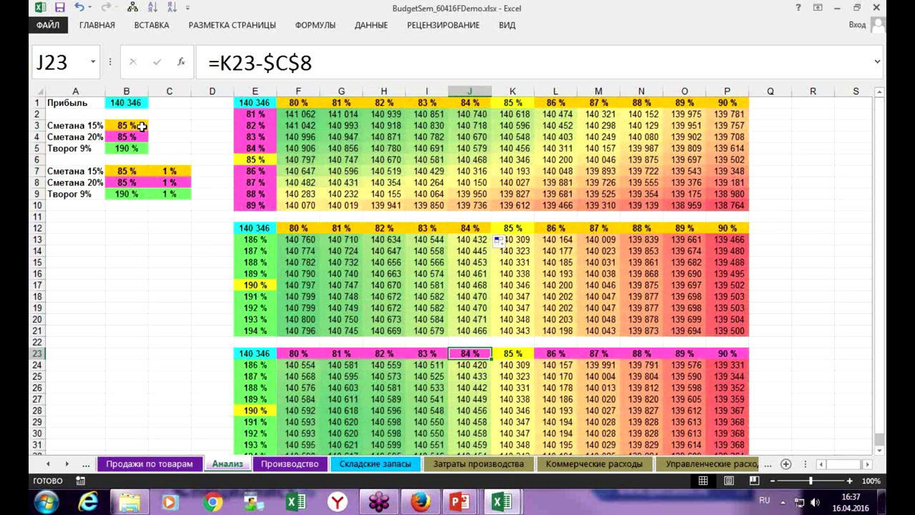
# Step: Set the Сметана 15% coefficient in B3 and its base value in B7 to 80%
pyautogui.click(142, 125)
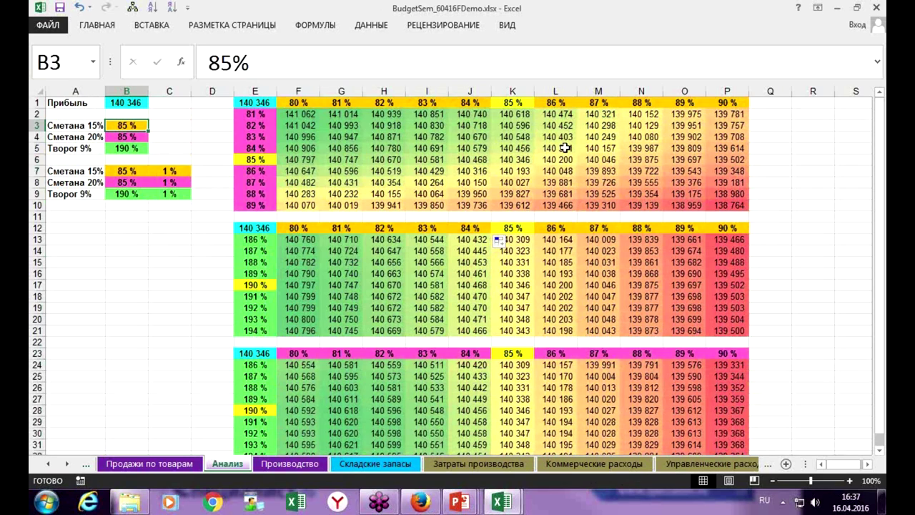
pyautogui.write('80')
pyautogui.press('Return')
pyautogui.press('Return')
pyautogui.press('Down')
pyautogui.press('Down')
pyautogui.write('80')
pyautogui.hotkey('ctrl', 'Return')
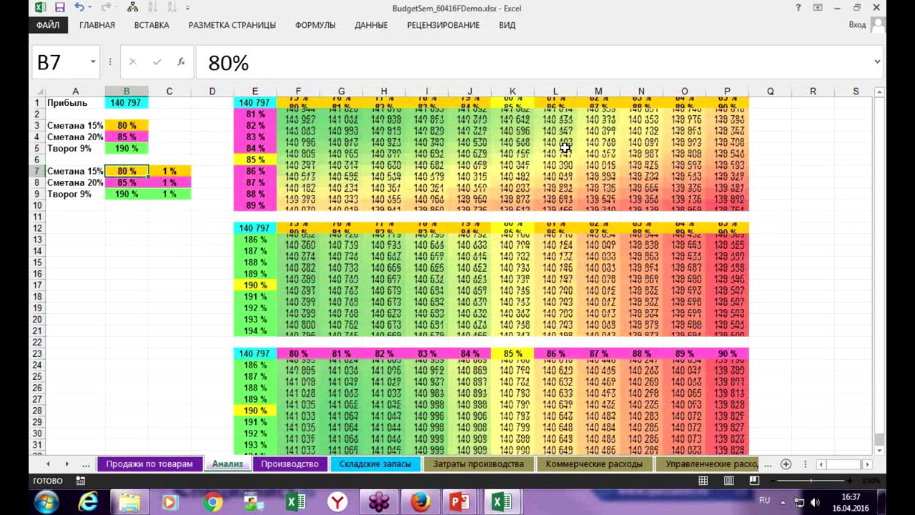
pyautogui.press('Down')
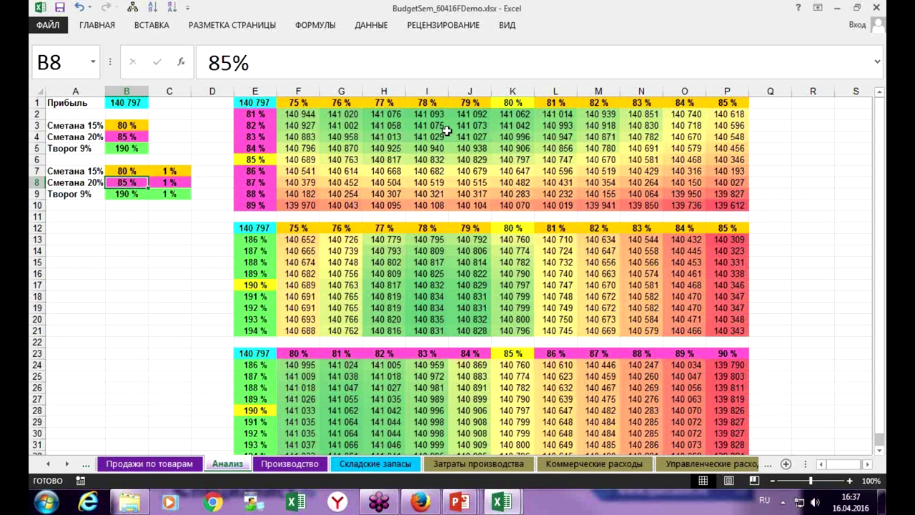
# Step: Change the Сметана 15% coefficient in B3 and its base value in B7 to 78%
pyautogui.click(131, 125)
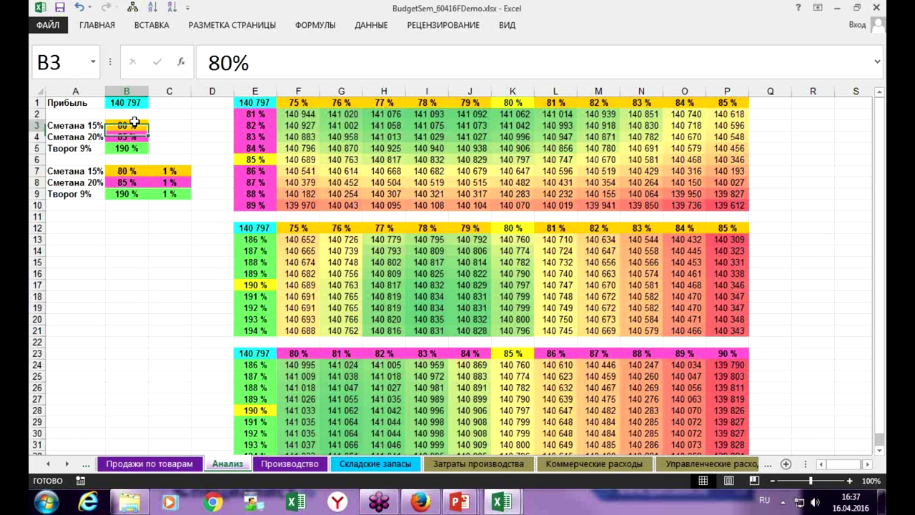
pyautogui.write('78')
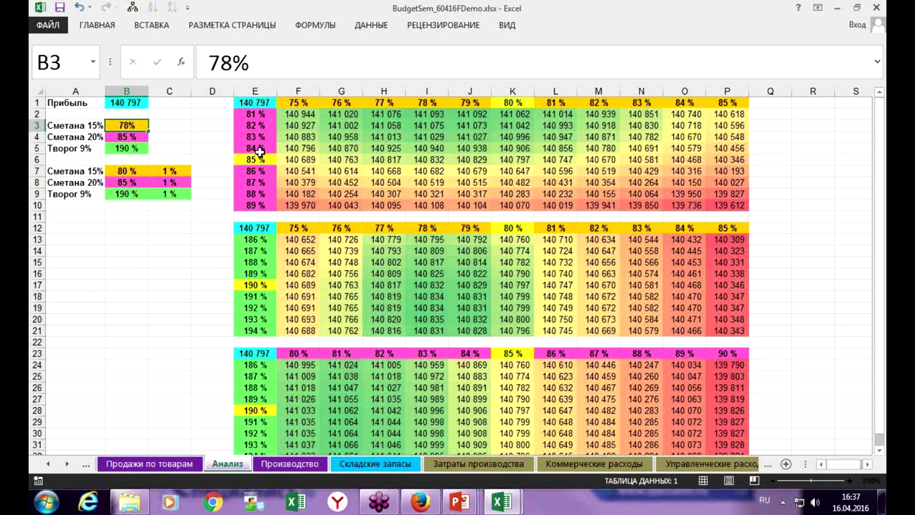
pyautogui.press('Return')
pyautogui.press('Down')
pyautogui.press('Down')
pyautogui.press('Down')
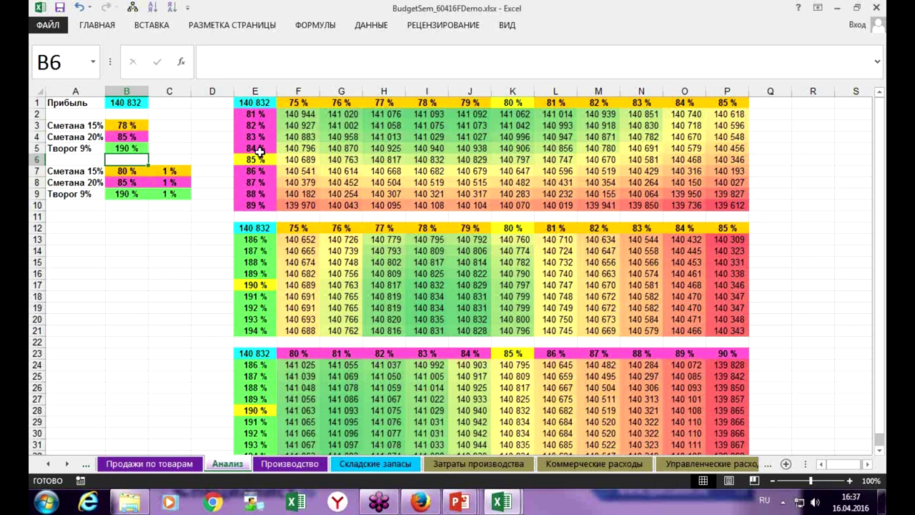
pyautogui.press('F2')
pyautogui.write('78')
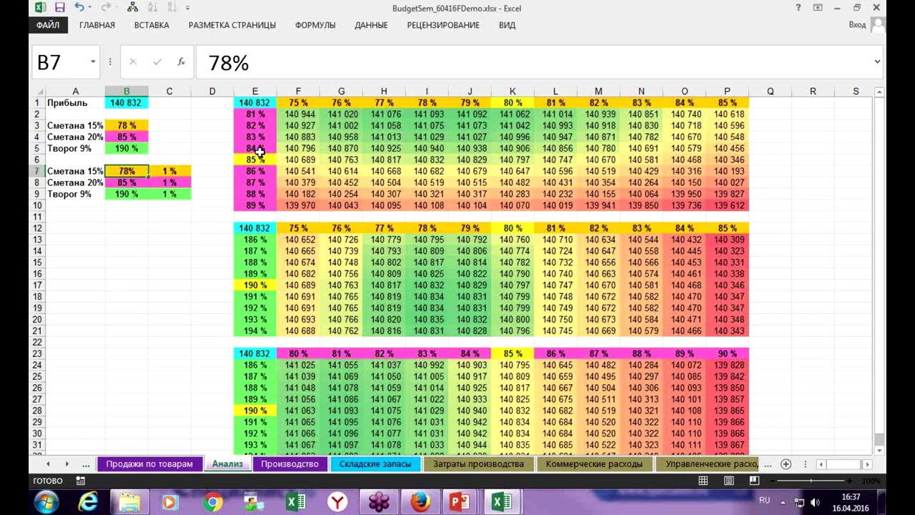
# Step: Finish the 78% Сметана 15% base value in B7 and set the Сметана 20% coefficient in B4 and base value in B8 to 80%
pyautogui.press('Return')
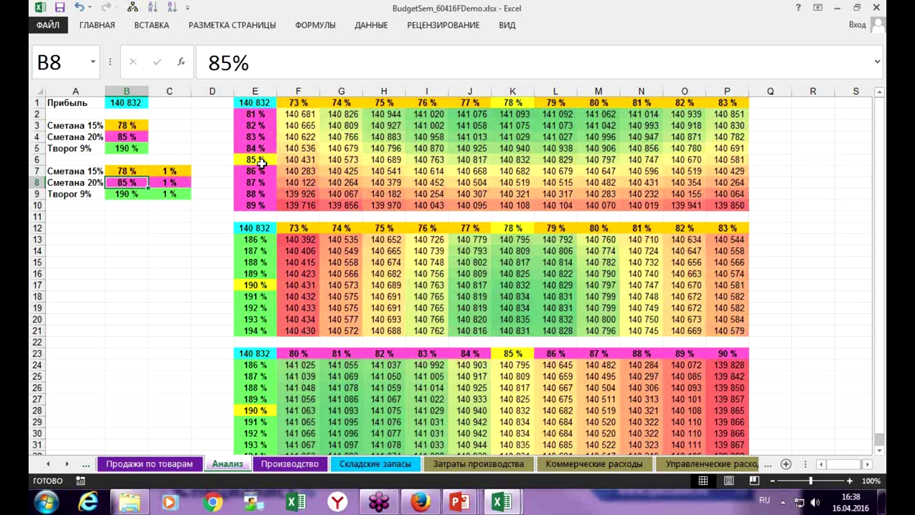
pyautogui.click(146, 138)
pyautogui.write('80%')
pyautogui.press('Return')
pyautogui.click(123, 184)
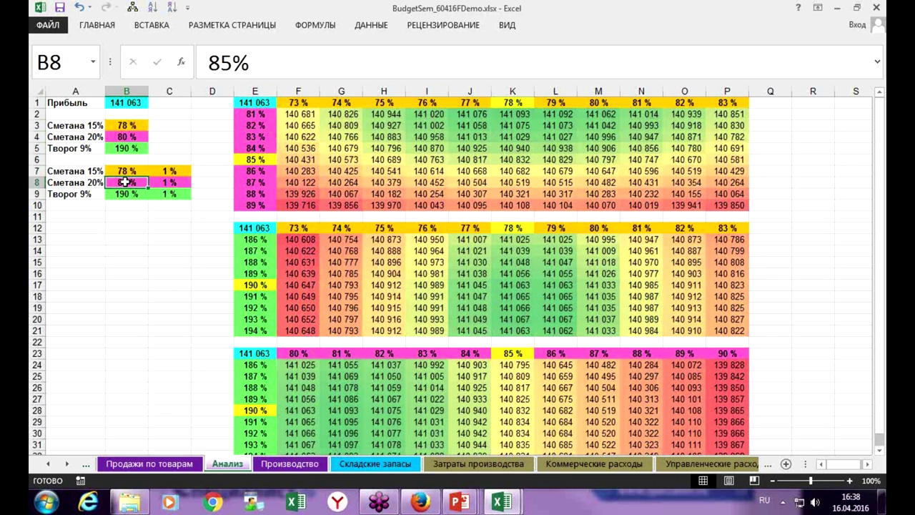
pyautogui.write('80')
pyautogui.press('Return')
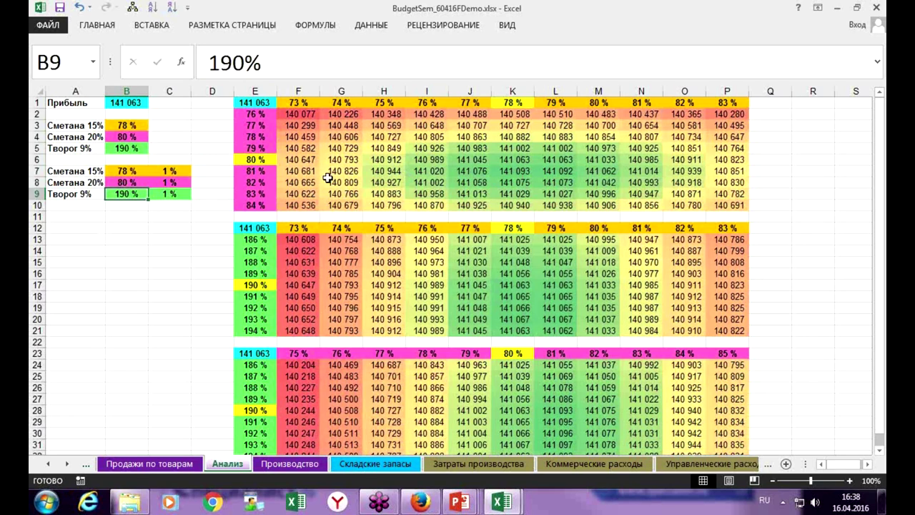
# Step: Change the Сметана 20% coefficient in B4 and its base value in B8 to 82%
pyautogui.click(136, 137)
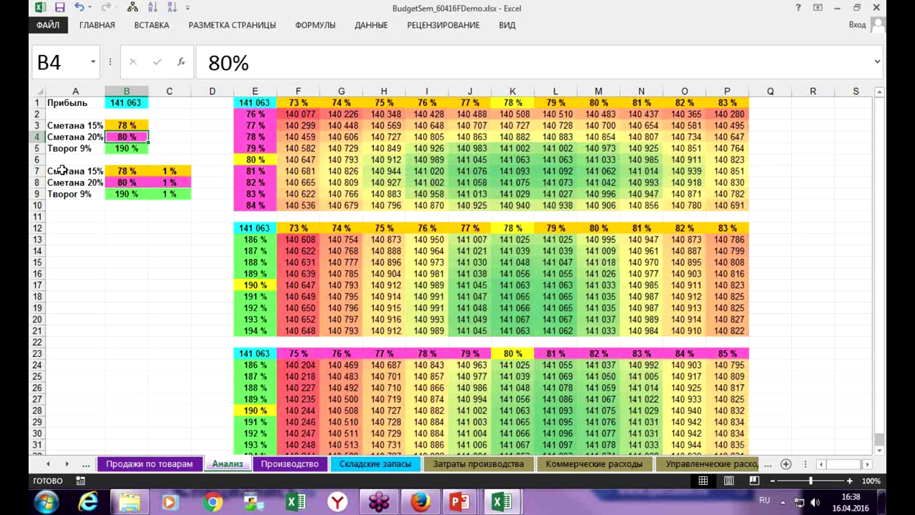
pyautogui.write('82')
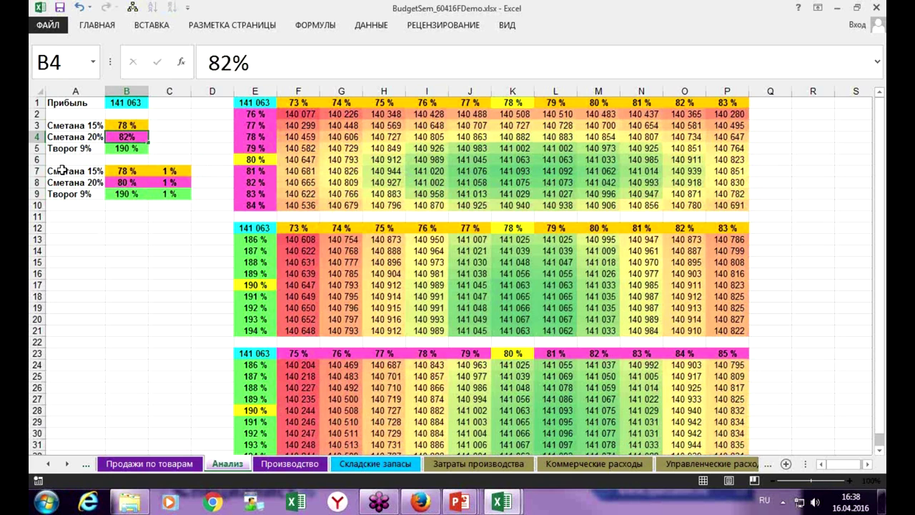
pyautogui.press('Return')
pyautogui.click(127, 183)
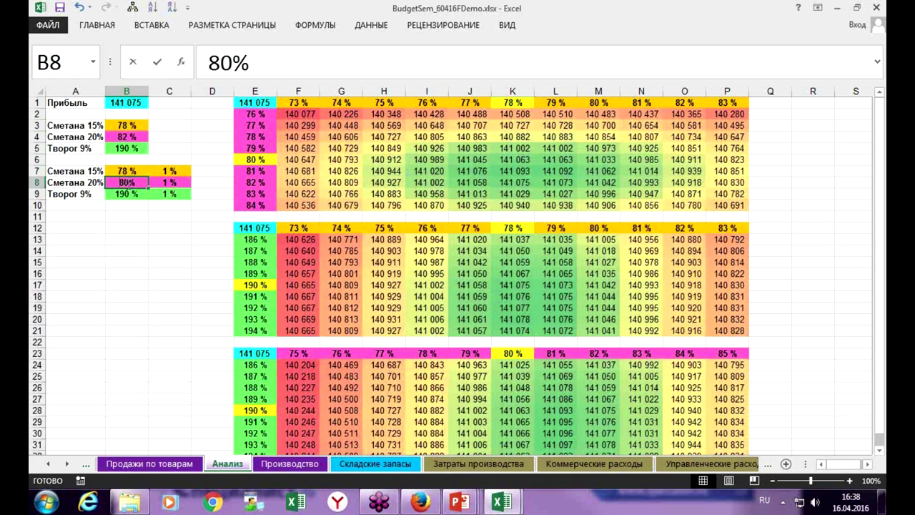
pyautogui.write('82')
pyautogui.hotkey('ctrl', 'Return')
pyautogui.press('Return')
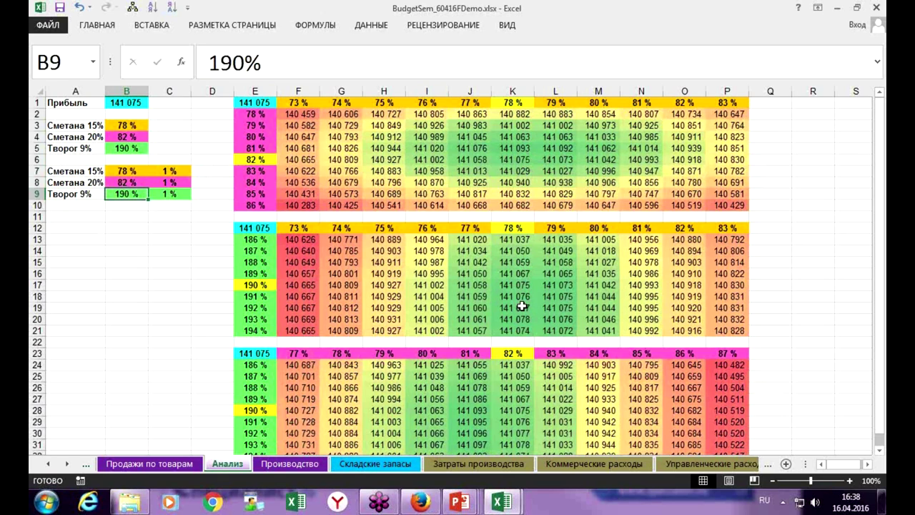
# Step: Set the step sizes of Сметана 15% in C7 and Сметана 20% in C8 to 0%
pyautogui.click(176, 171)
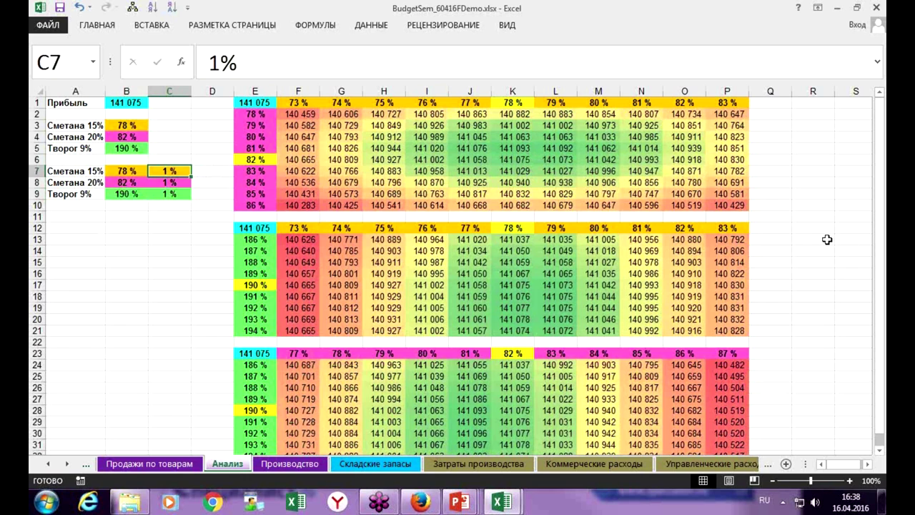
pyautogui.write('0')
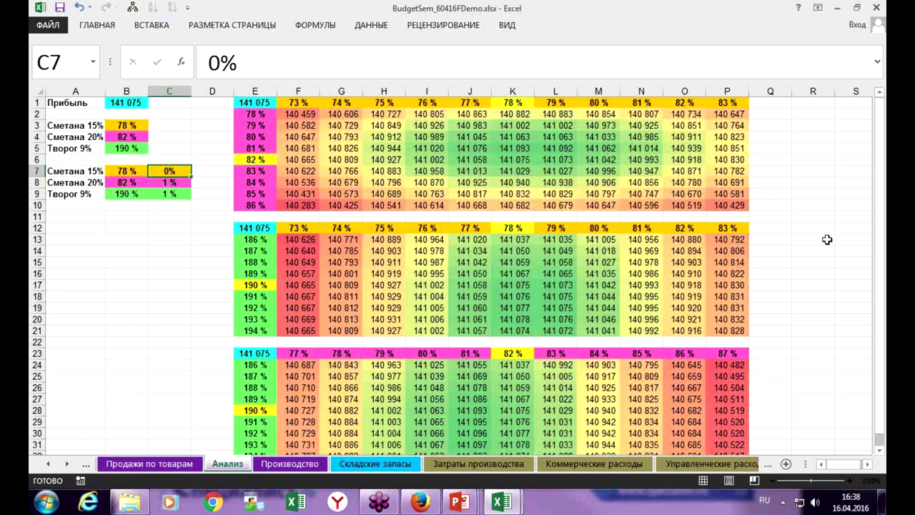
pyautogui.press('Return')
pyautogui.write('0')
pyautogui.press('Return')
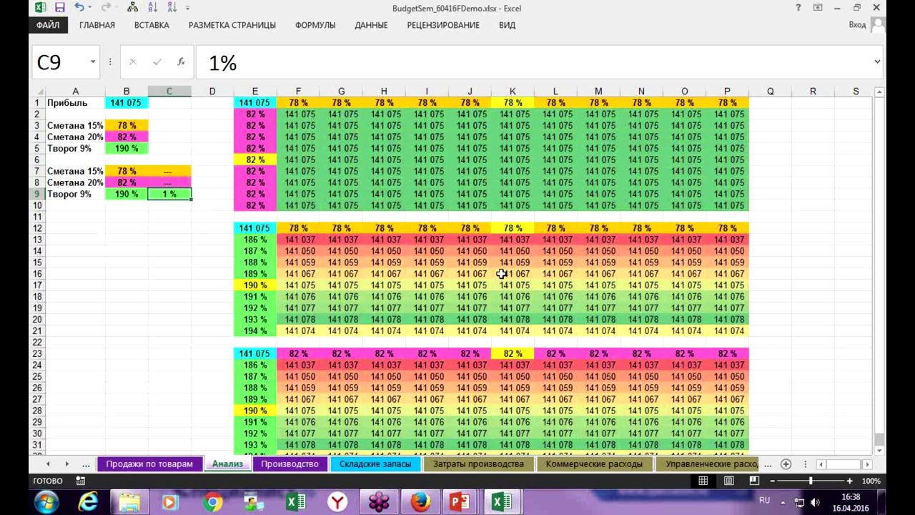
# Step: Set the Творог 9% base value in B9 and its coefficient in B5 to 193%
pyautogui.scroll(-1, 273, 414)
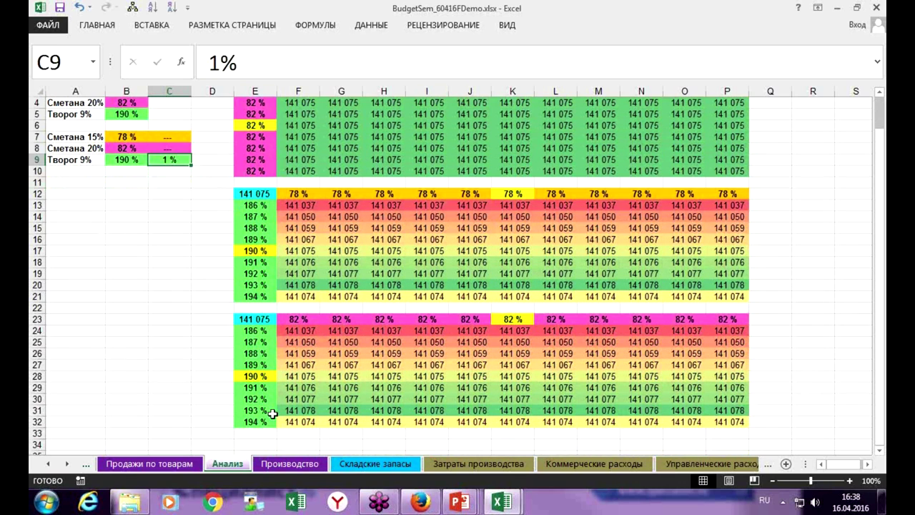
pyautogui.click(127, 150)
pyautogui.click(144, 159)
pyautogui.write('193')
pyautogui.press('Return')
pyautogui.press('Up')
pyautogui.press('Up')
pyautogui.press('Up')
pyautogui.press('Up')
pyautogui.press('Up')
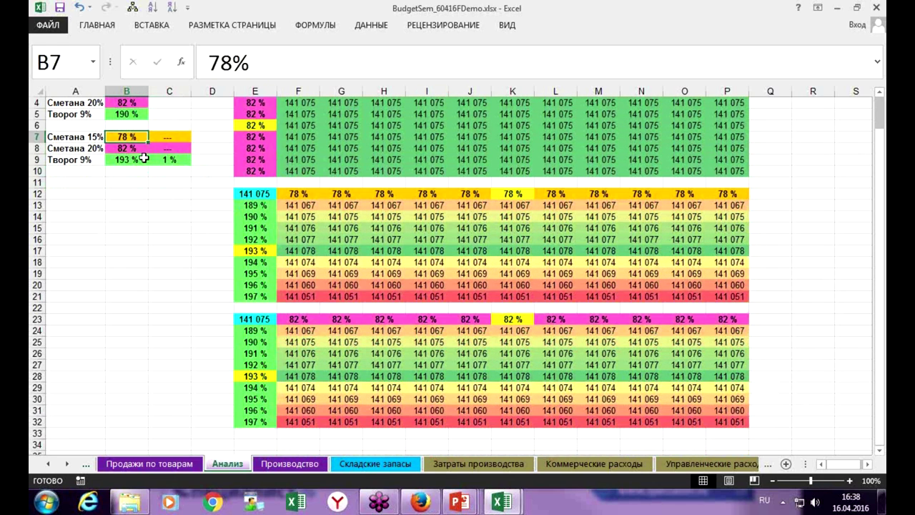
pyautogui.write('193')
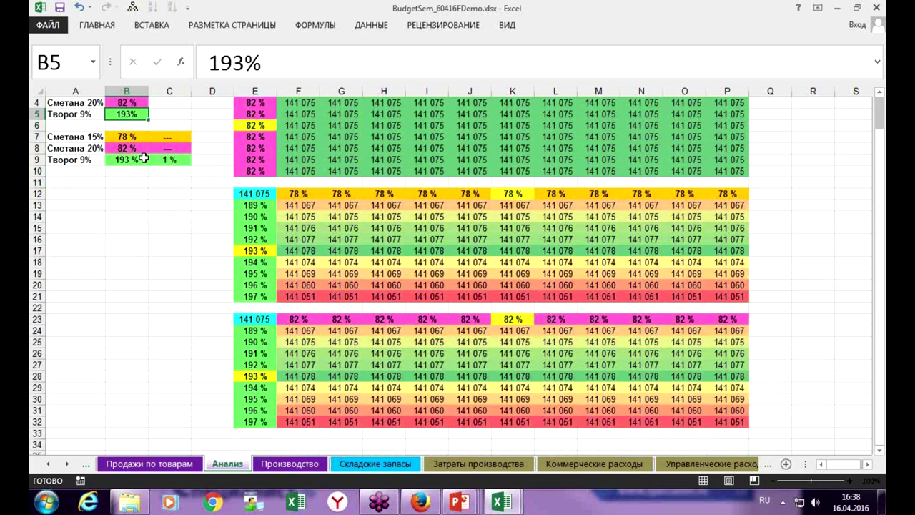
pyautogui.press('Return')
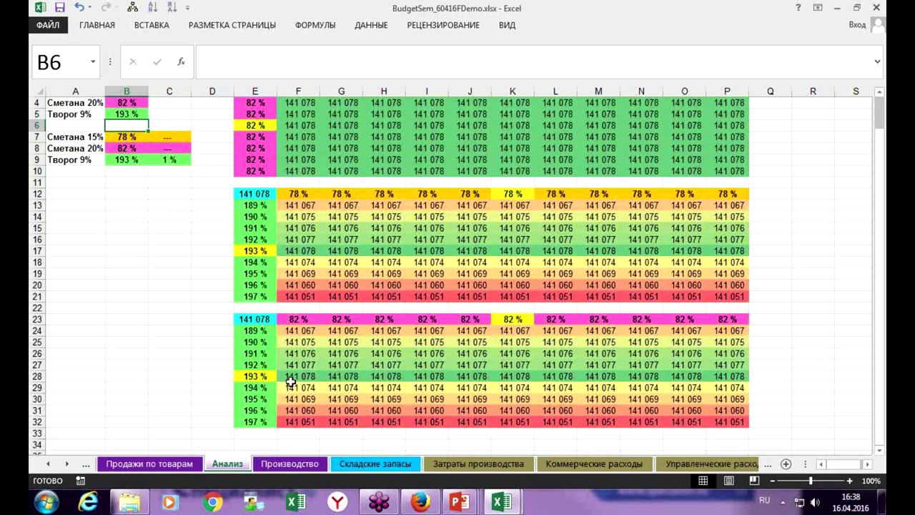
# Step: Set the step sizes of Сметана 15% in C7 and Сметана 20% in C8 to 1%
pyautogui.scroll(1, 241, 330)
pyautogui.click(174, 174)
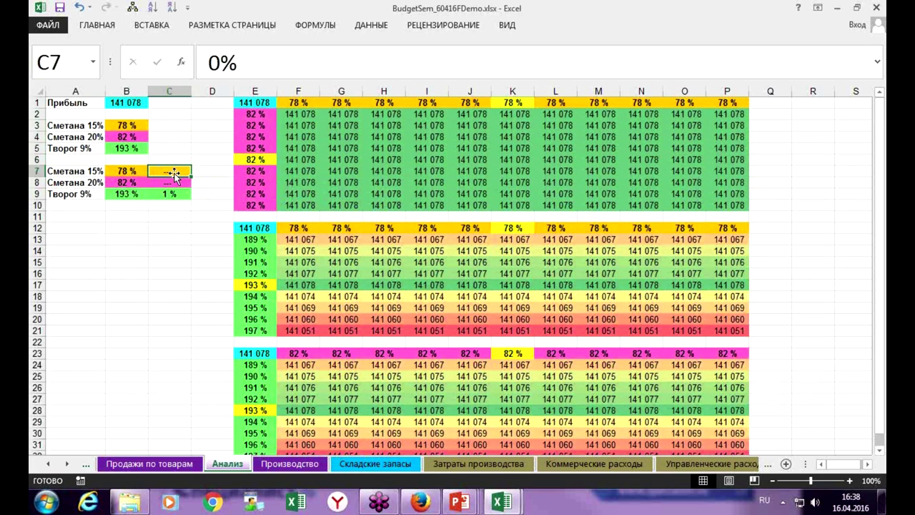
pyautogui.write('1')
pyautogui.press('Return')
pyautogui.write('1')
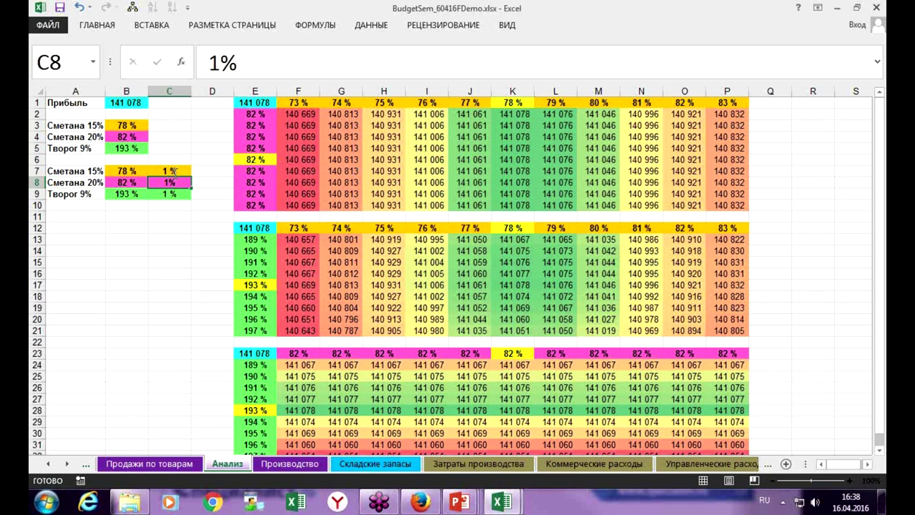
pyautogui.press('Return')
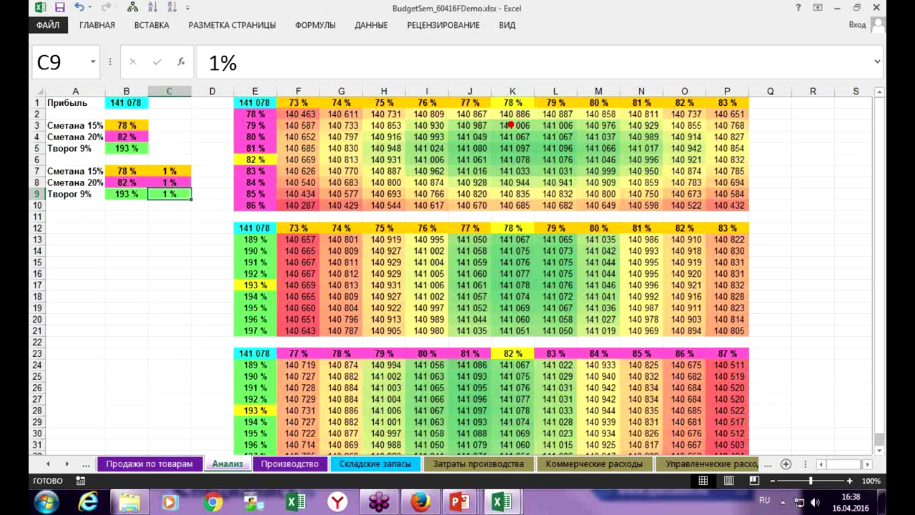
# Step: Compare the profits at the highlighted base values in the three data tables and check the profit formula in B1
pyautogui.moveTo(522, 148); pyautogui.dragTo(502, 148)
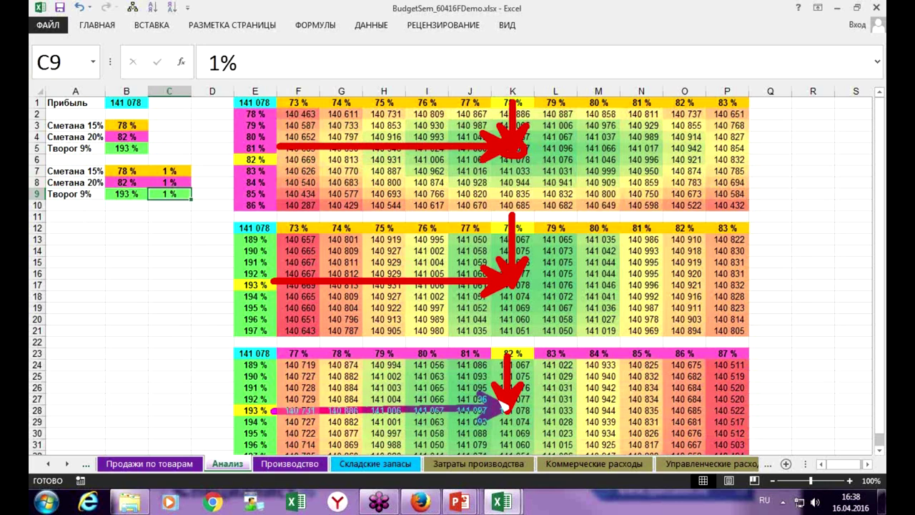
pyautogui.click(500, 64)
pyautogui.click(183, 136)
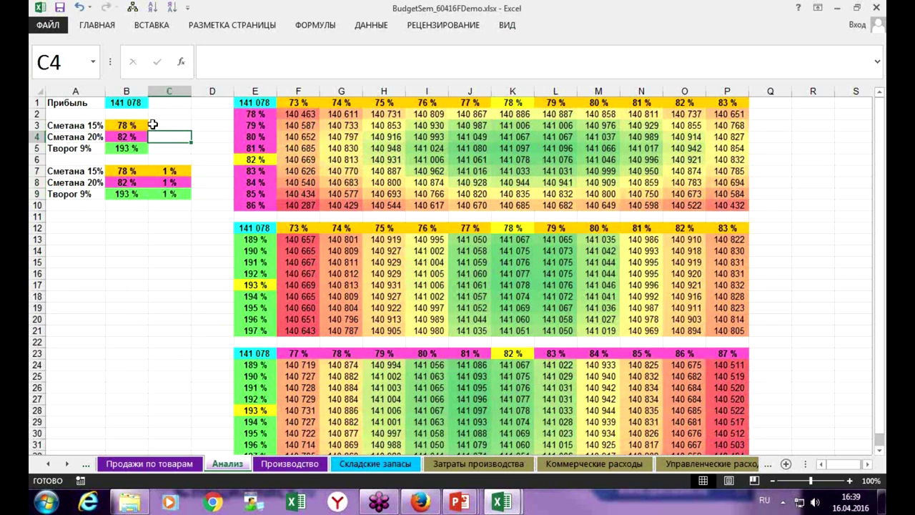
pyautogui.click(146, 100)
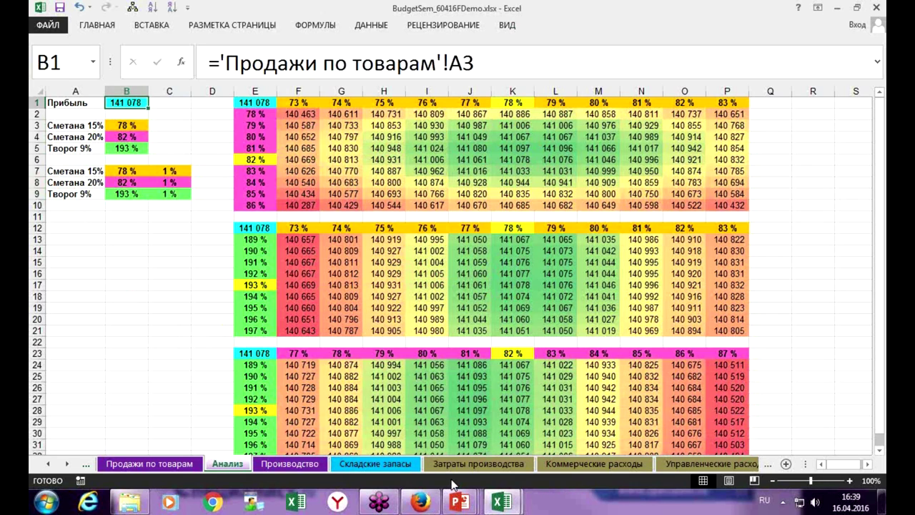
# Step: Review the sales volumes, prices and coefficients on the Продажи по товарам sheet and return to the Анализ sheet
pyautogui.hotkey('ctrl', 'pageup')
pyautogui.press('Down')
pyautogui.press('Down')
pyautogui.press('Down')
pyautogui.press('Down')
pyautogui.press('Down')
pyautogui.press('Down')
pyautogui.press('Down')
pyautogui.press('Down')
pyautogui.press('Down')
pyautogui.press('Down')
pyautogui.press('Down')
pyautogui.press('Down')
pyautogui.press('Down')
pyautogui.press('Down')
pyautogui.press('Down')
pyautogui.press('Down')
pyautogui.press('Down')
pyautogui.press('Down')
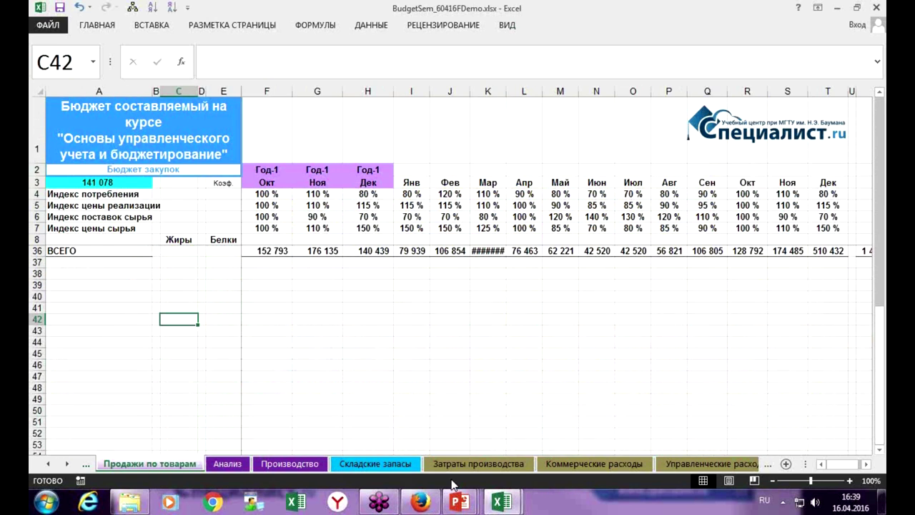
pyautogui.hotkey('ctrl', 'Home')
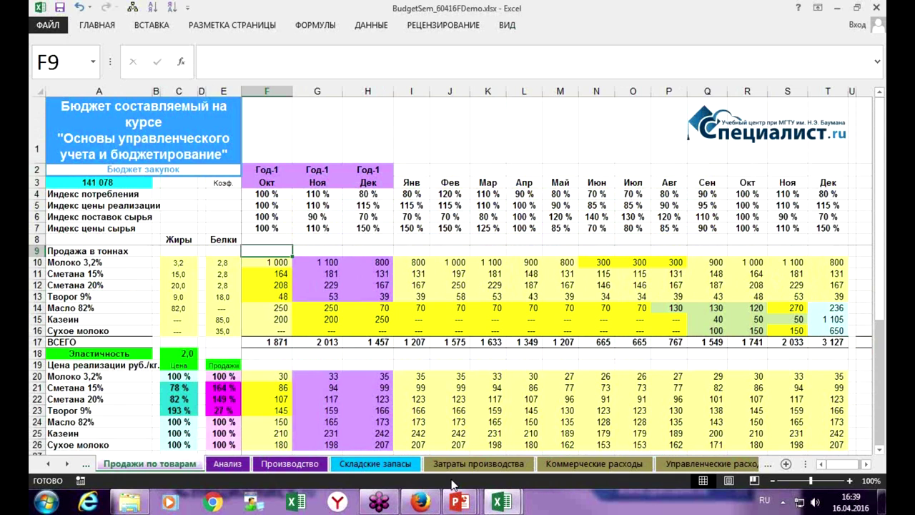
pyautogui.press('pagedown')
pyautogui.press('pageup')
pyautogui.hotkey('ctrl', 'pagedown')
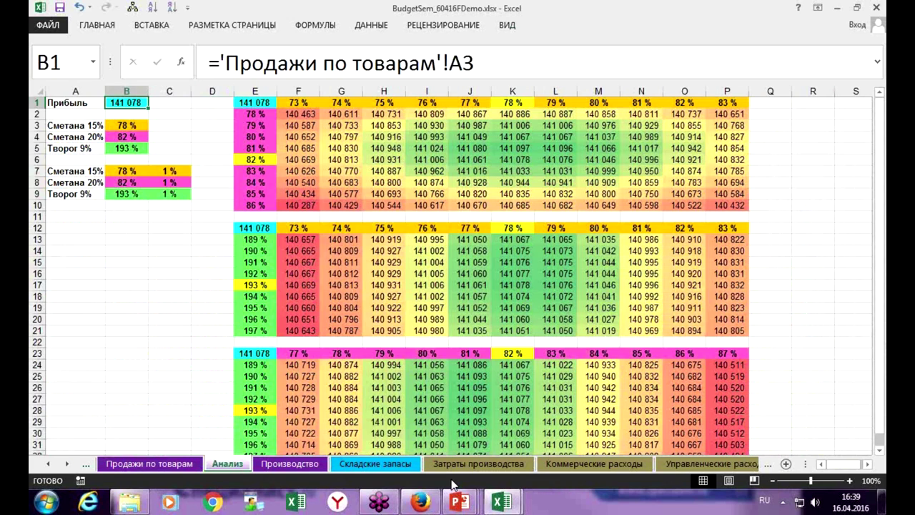
# Step: Look through the Производство, Складские запасы and Затраты производства sheets as far as Коммерческие расходы
pyautogui.hotkey('ctrl', 'pagedown')
pyautogui.press('pagedown')
pyautogui.press('pageup')
pyautogui.hotkey('ctrl', 'pagedown')
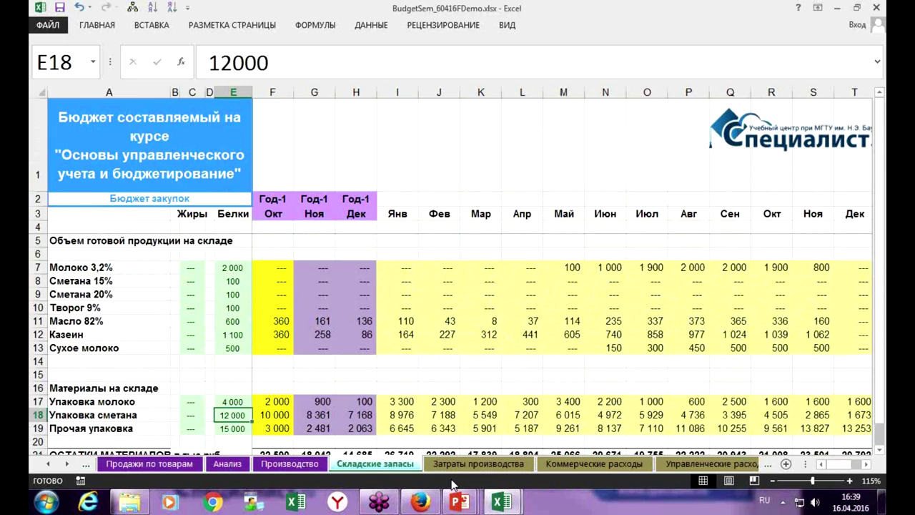
pyautogui.press('pagedown')
pyautogui.press('pageup')
pyautogui.hotkey('ctrl', 'pagedown')
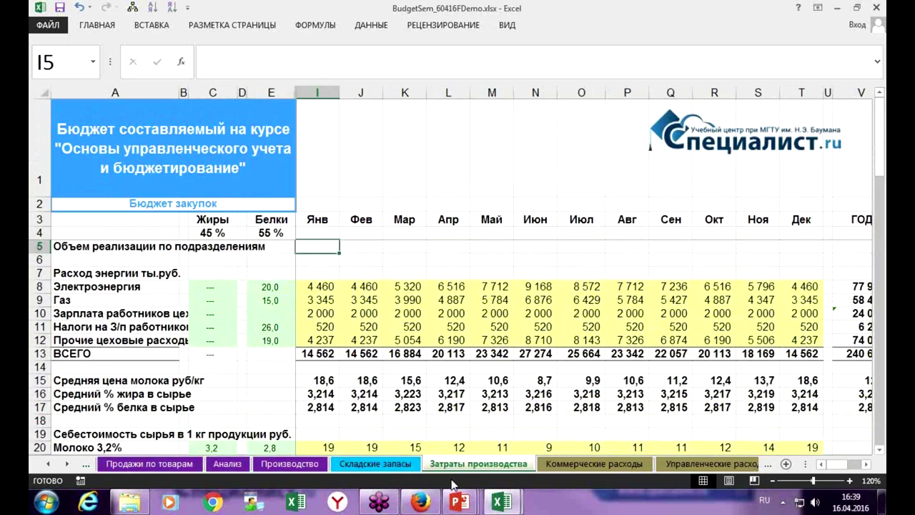
pyautogui.press('pagedown')
pyautogui.press('pageup')
pyautogui.hotkey('ctrl', 'pagedown')
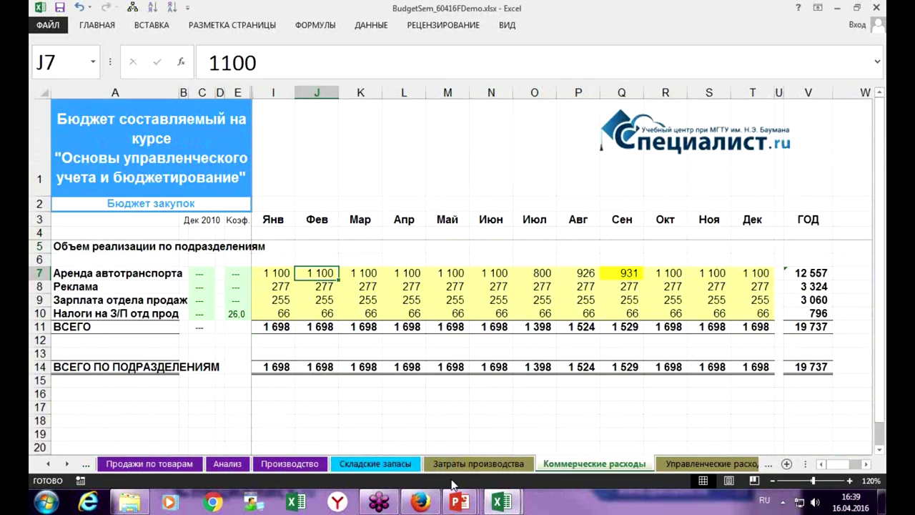
# Step: Go on through the expense, tax, investment and credit sheets to Прибыли и убытки and examine the annual profit in V92
pyautogui.hotkey('ctrl', 'pagedown')
pyautogui.hotkey('ctrl', 'pagedown')
pyautogui.hotkey('ctrl', 'pagedown')
pyautogui.hotkey('ctrl', 'pagedown')
pyautogui.hotkey('ctrl', 'pagedown')
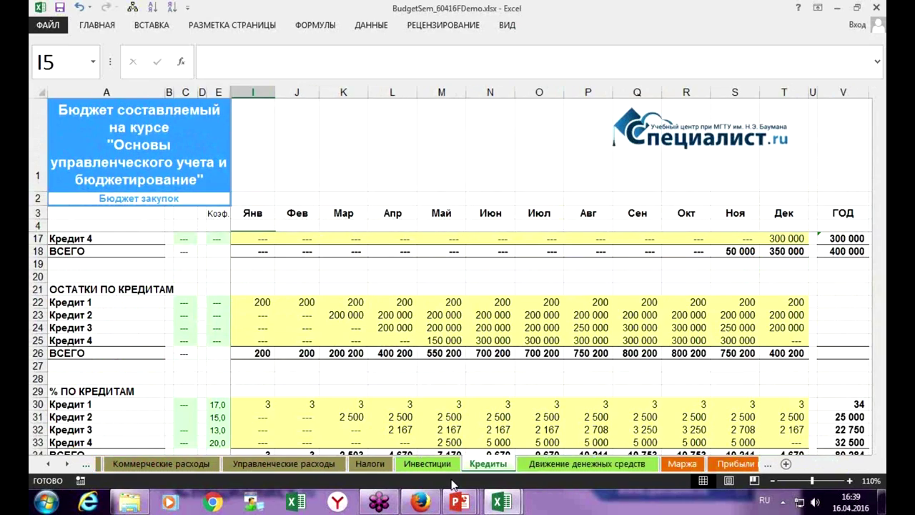
pyautogui.hotkey('ctrl', 'pagedown')
pyautogui.hotkey('ctrl', 'pagedown')
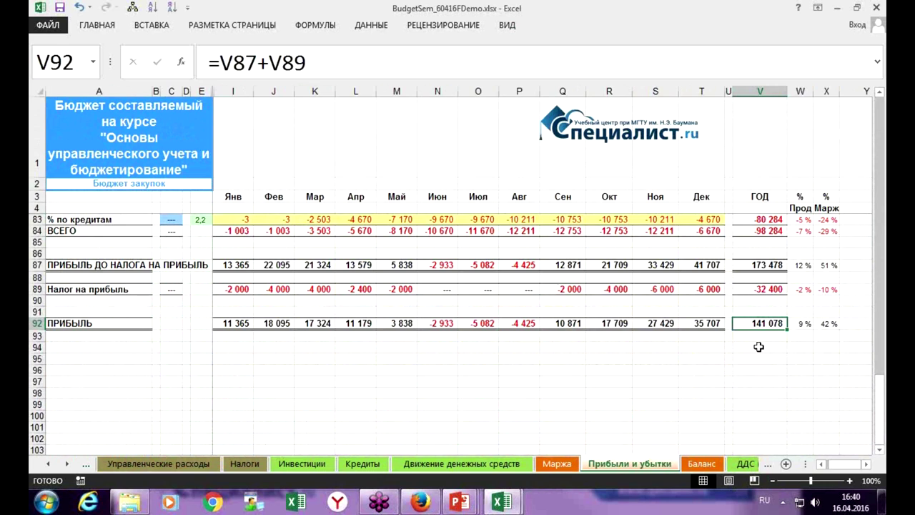
# Step: View the Баланс and ДДС (Косвенный метод) sheets and go back through the workbook to the Анализ sheet
pyautogui.hotkey('ctrl', 'pagedown')
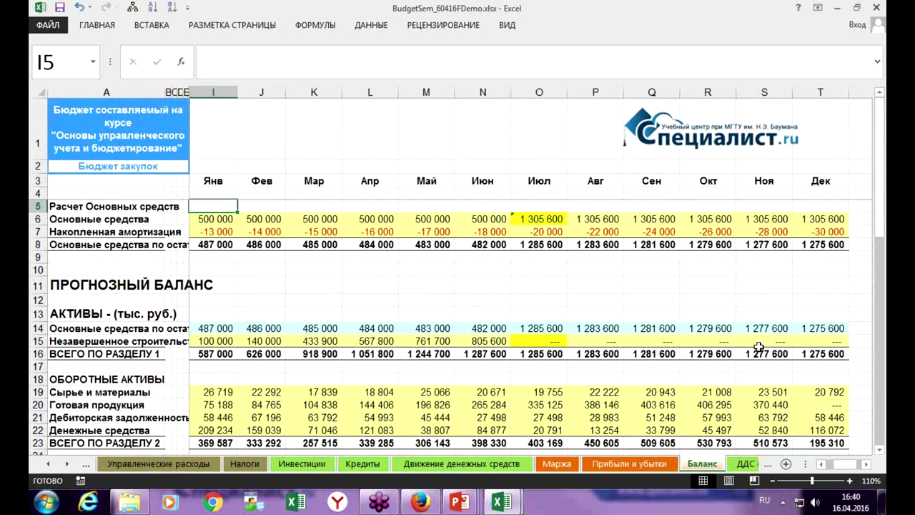
pyautogui.hotkey('ctrl', 'pagedown')
pyautogui.hotkey('ctrl', 'pageup')
pyautogui.hotkey('ctrl', 'pageup')
pyautogui.hotkey('ctrl', 'pageup')
pyautogui.hotkey('ctrl', 'pageup')
pyautogui.hotkey('ctrl', 'pageup')
pyautogui.hotkey('ctrl', 'pageup')
pyautogui.hotkey('ctrl', 'pageup')
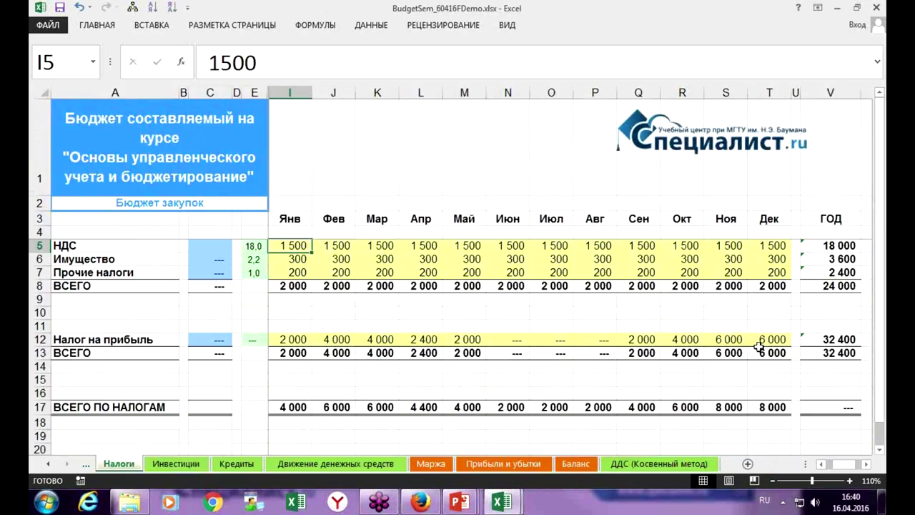
pyautogui.hotkey('ctrl', 'pageup')
pyautogui.hotkey('ctrl', 'pageup')
pyautogui.hotkey('ctrl', 'pageup')
pyautogui.hotkey('ctrl', 'pageup')
pyautogui.hotkey('ctrl', 'pageup')
pyautogui.hotkey('ctrl', 'pageup')
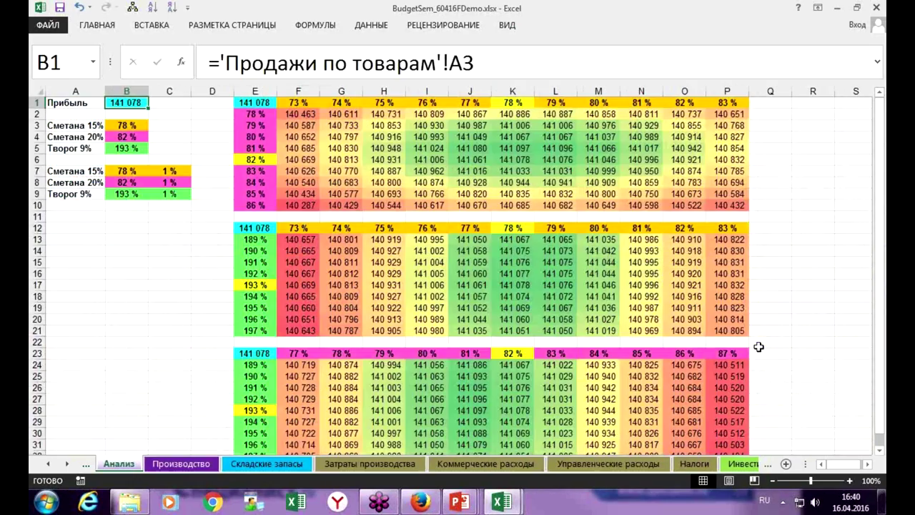
# Step: View the Продажи по товарам and Продажи по направлениям sales sheets and return to the Анализ sheet
pyautogui.hotkey('ctrl', 'pageup')
pyautogui.hotkey('ctrl', 'pagedown')
pyautogui.hotkey('ctrl', 'pageup')
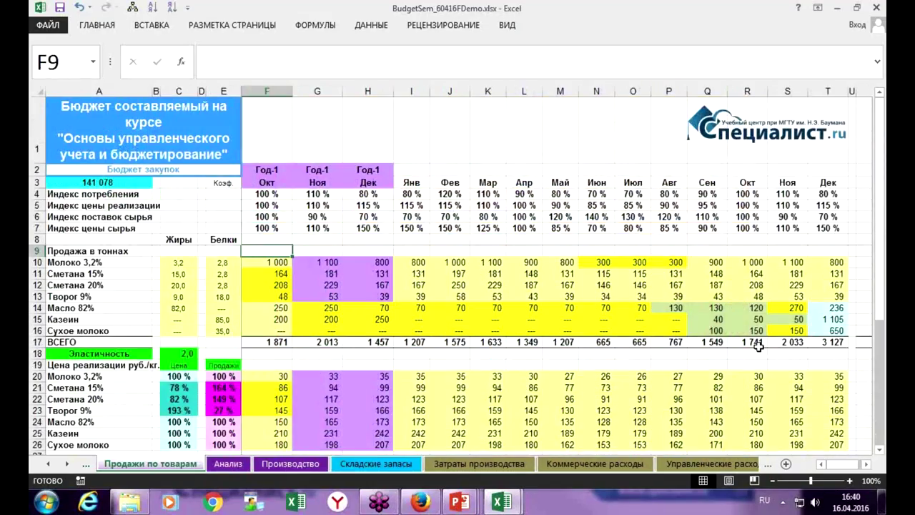
pyautogui.hotkey('ctrl', 'pageup')
pyautogui.hotkey('ctrl', 'pagedown')
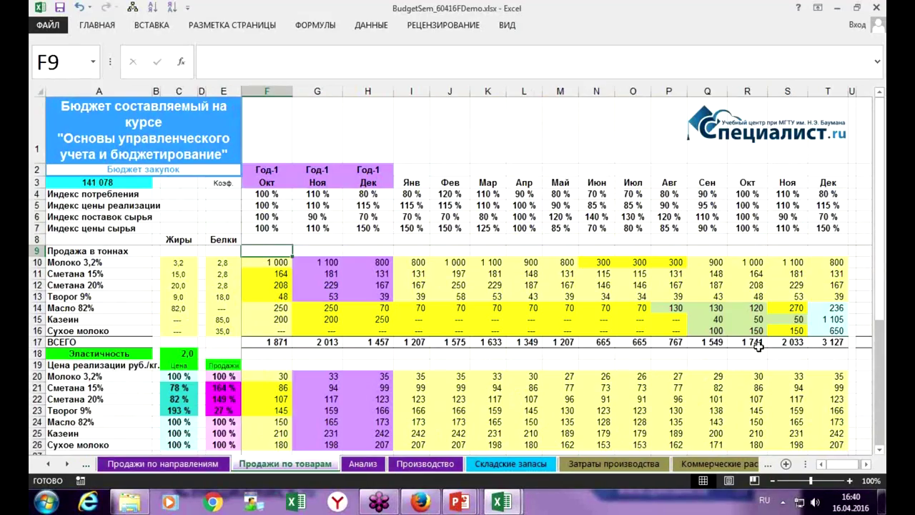
pyautogui.hotkey('ctrl', 'pagedown')
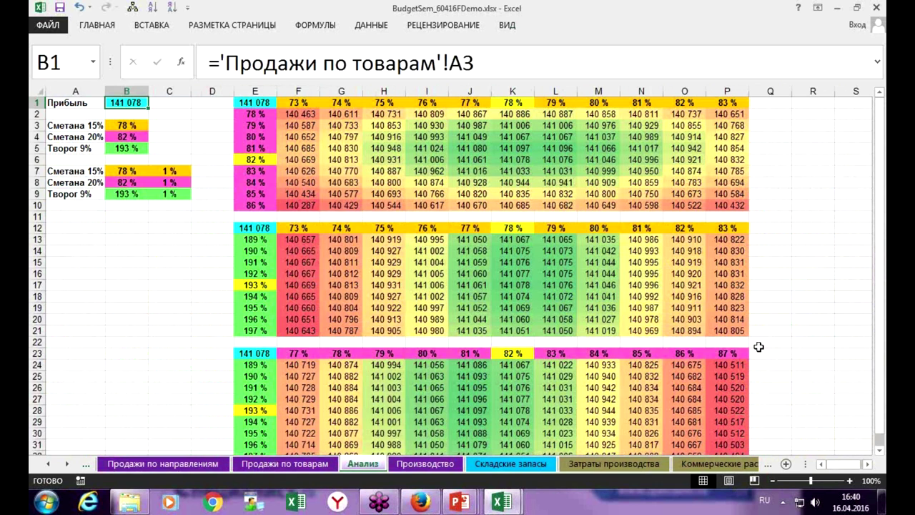
# Step: Go through the production, stock, expense, tax, investment, credit and cash flow sheets to the Маржа sheet
pyautogui.hotkey('ctrl', 'pagedown')
pyautogui.hotkey('ctrl', 'pagedown')
pyautogui.hotkey('ctrl', 'pagedown')
pyautogui.hotkey('ctrl', 'pagedown')
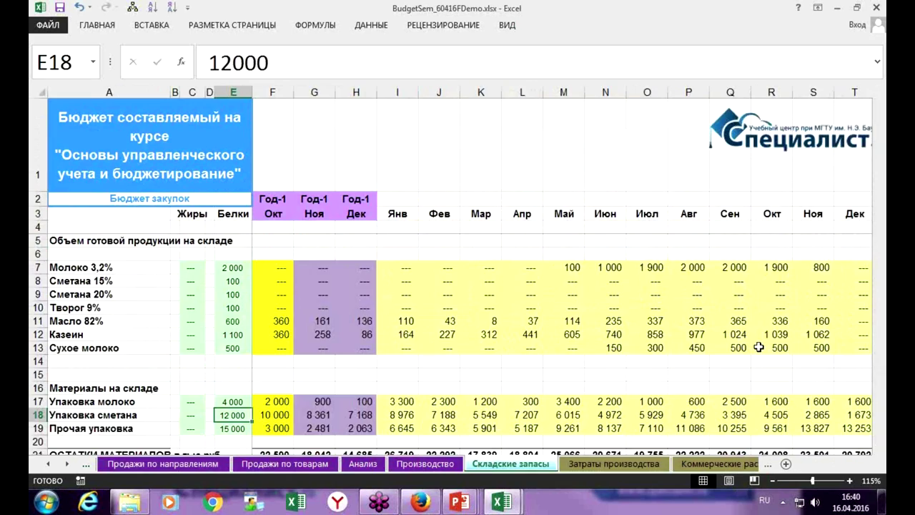
pyautogui.hotkey('ctrl', 'pagedown')
pyautogui.hotkey('ctrl', 'pagedown')
pyautogui.hotkey('ctrl', 'pagedown')
pyautogui.hotkey('ctrl', 'pagedown')
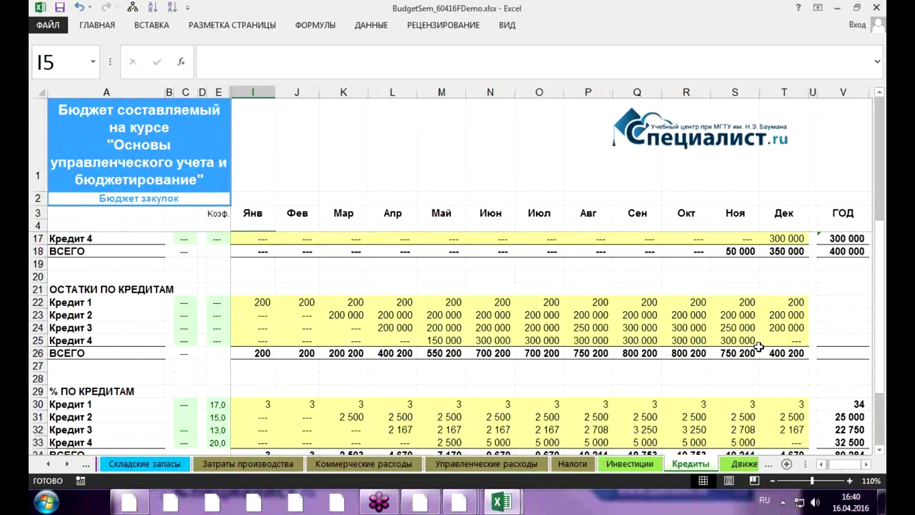
pyautogui.hotkey('ctrl', 'pagedown')
pyautogui.hotkey('ctrl', 'pagedown')
# Step: Look through the product margin and sales share tables on the Маржа sheet and return to the product margins from row 68
pyautogui.press('pagedown')
pyautogui.press('pagedown')
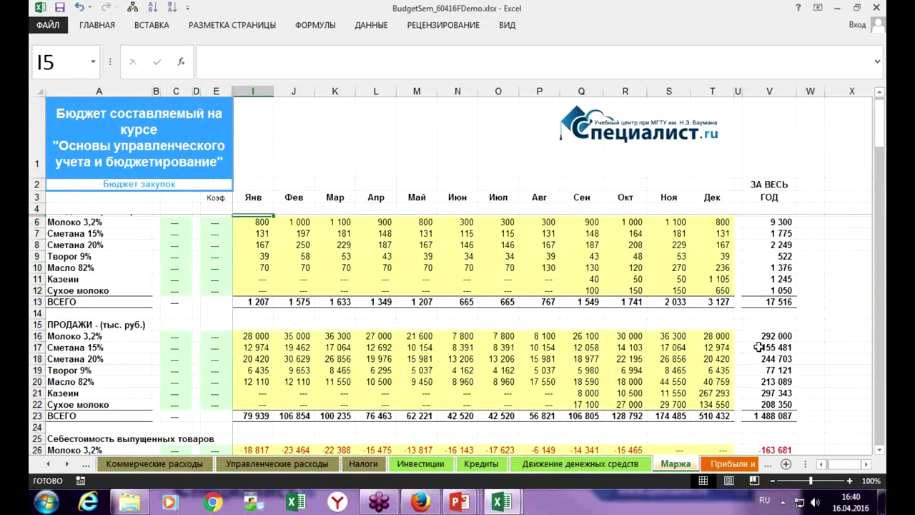
pyautogui.press('pagedown')
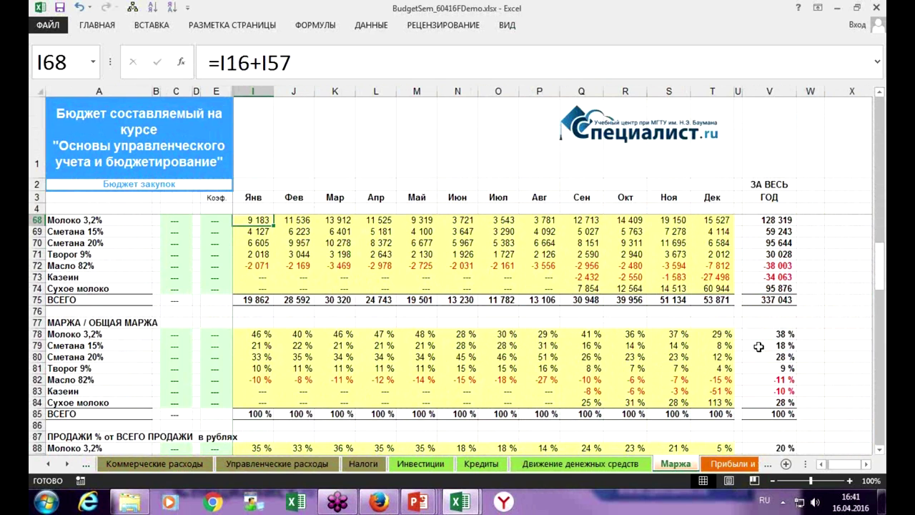
pyautogui.press('pagedown')
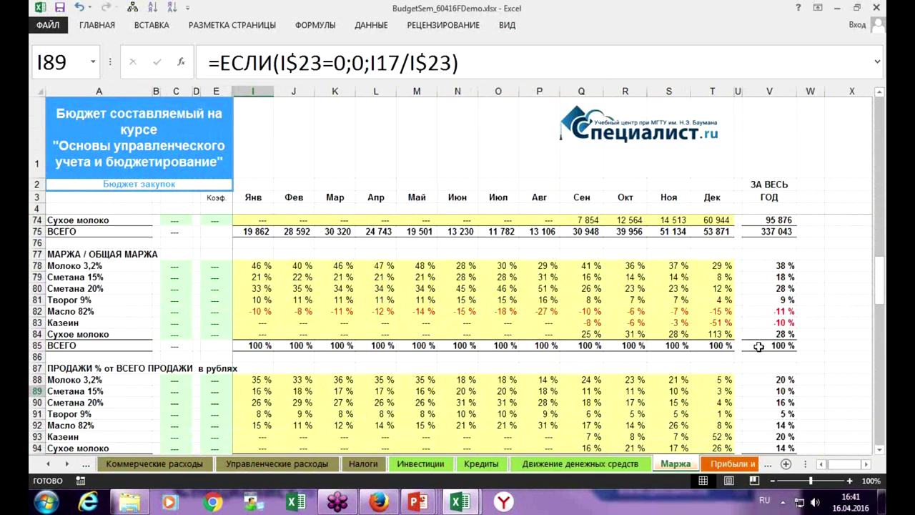
pyautogui.press('pagedown')
pyautogui.press('pagedown')
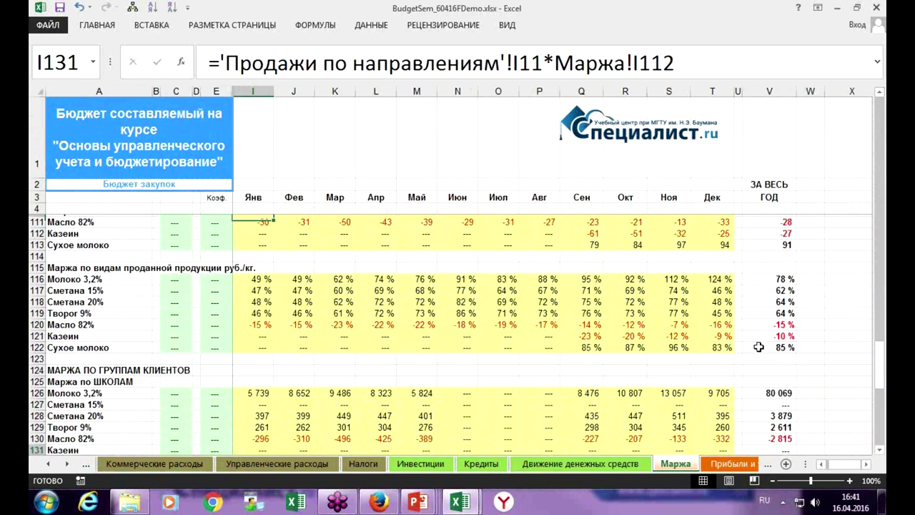
pyautogui.press('pageup')
pyautogui.press('pageup')
pyautogui.press('pageup')
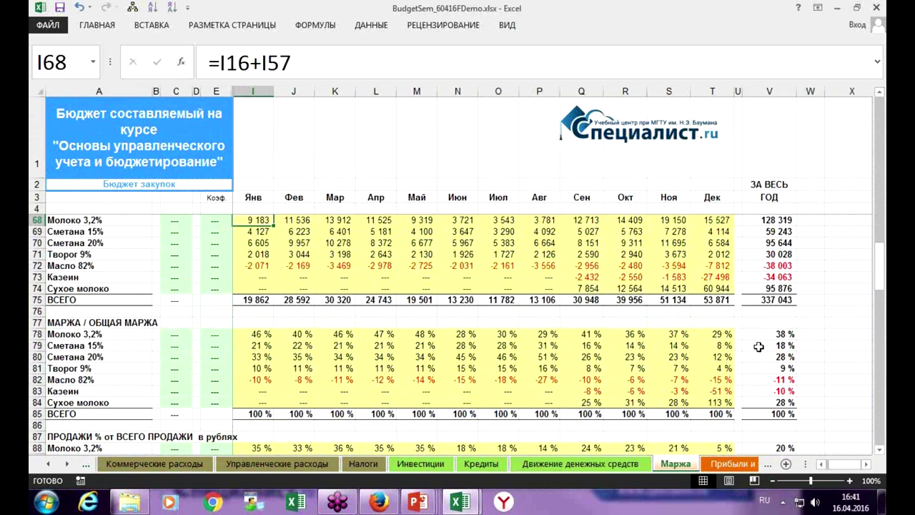
# Step: Fill the annual margin cell V71 for Творог 9% with magenta
pyautogui.click(770, 254)
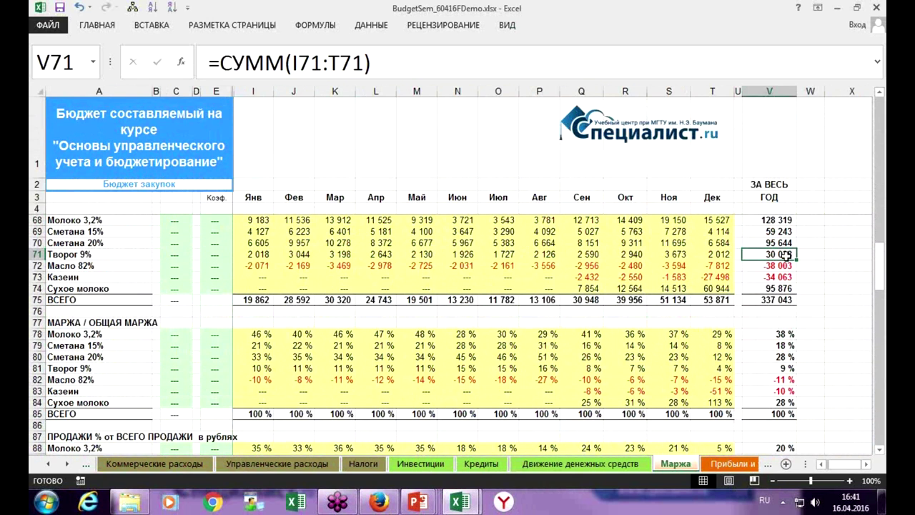
pyautogui.click(113, 26)
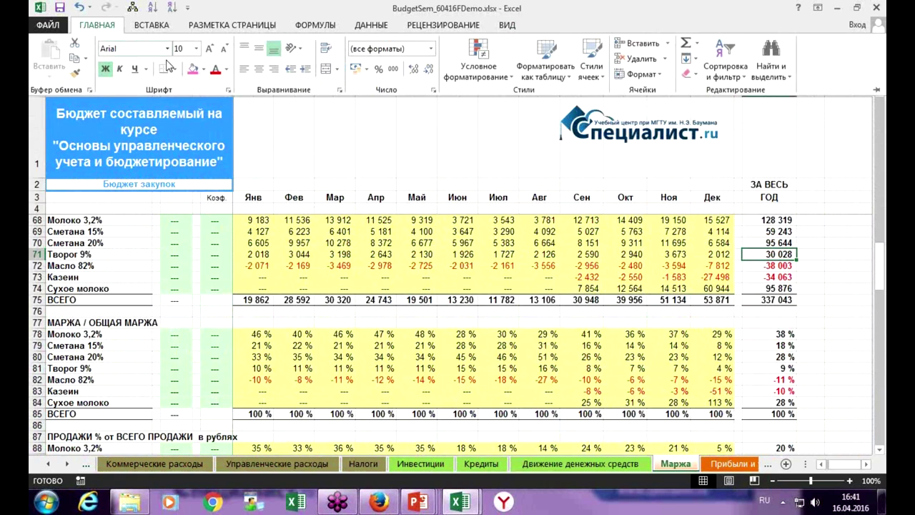
pyautogui.click(192, 70)
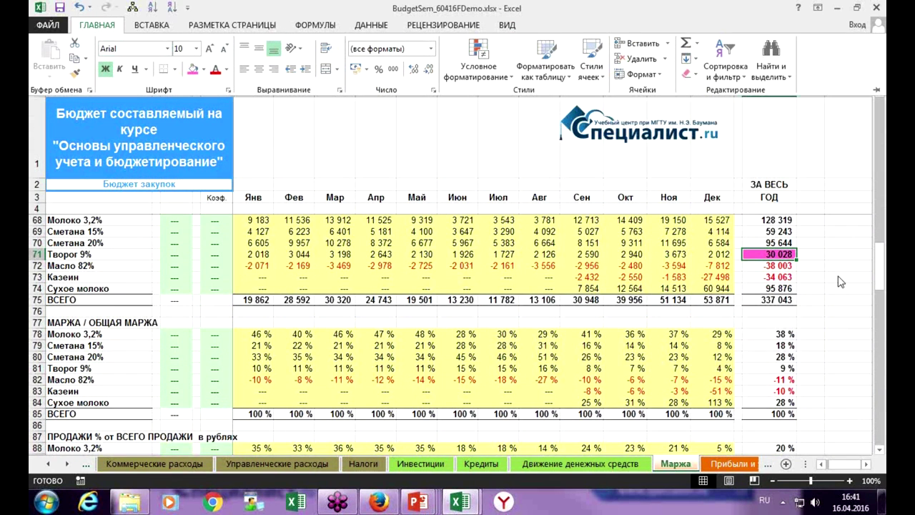
pyautogui.press('Escape')
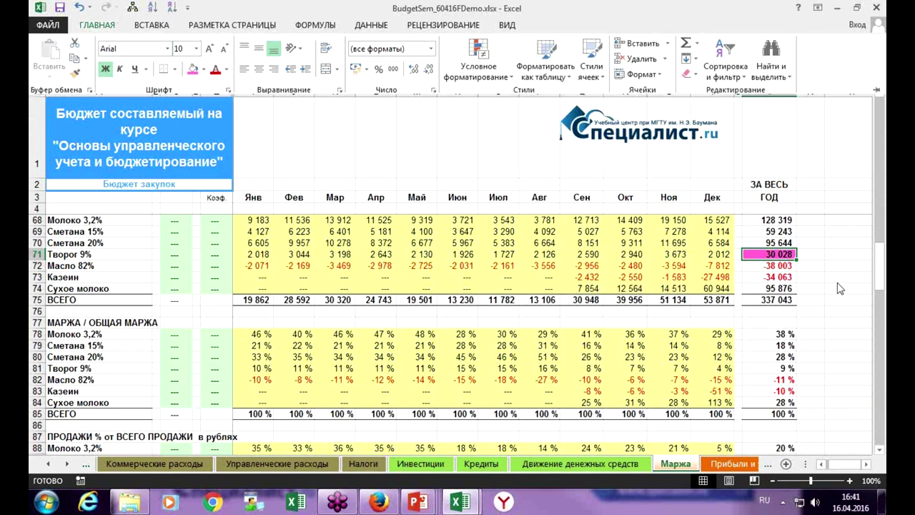
# Step: Change the fill of the annual Творог 9% margin cell V71 to a light green theme colour
pyautogui.click(851, 221)
pyautogui.click(783, 254)
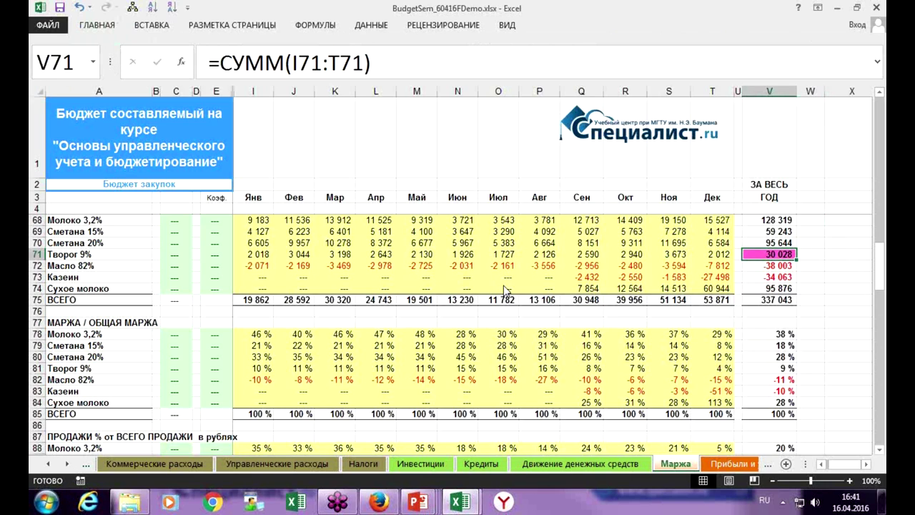
pyautogui.click(92, 30)
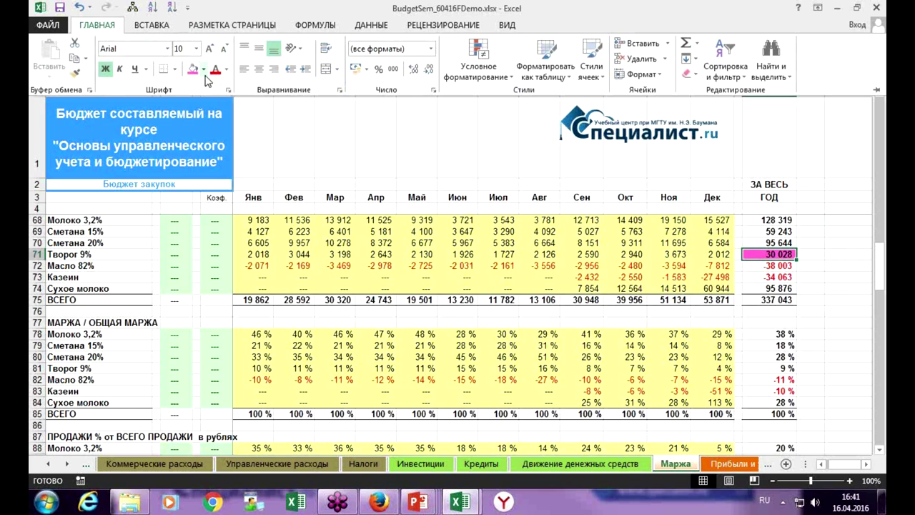
pyautogui.click(204, 70)
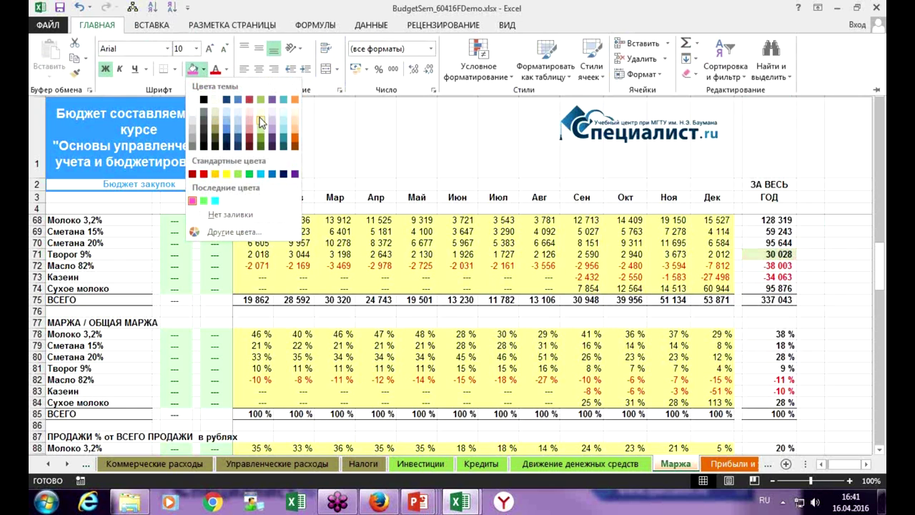
pyautogui.press('Escape')
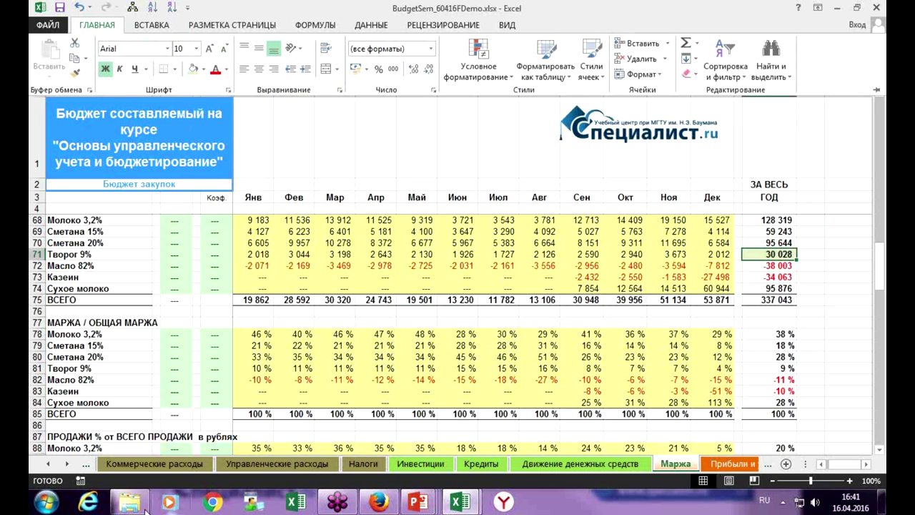
# Step: Set the Сметана 15%, Сметана 20% and Творог 9% coefficients in B3:B5 of the Анализ sheet to 100%
pyautogui.click(49, 464)
pyautogui.click(49, 464)
pyautogui.click(48, 464)
pyautogui.click(49, 464)
pyautogui.click(48, 464)
pyautogui.click(49, 464)
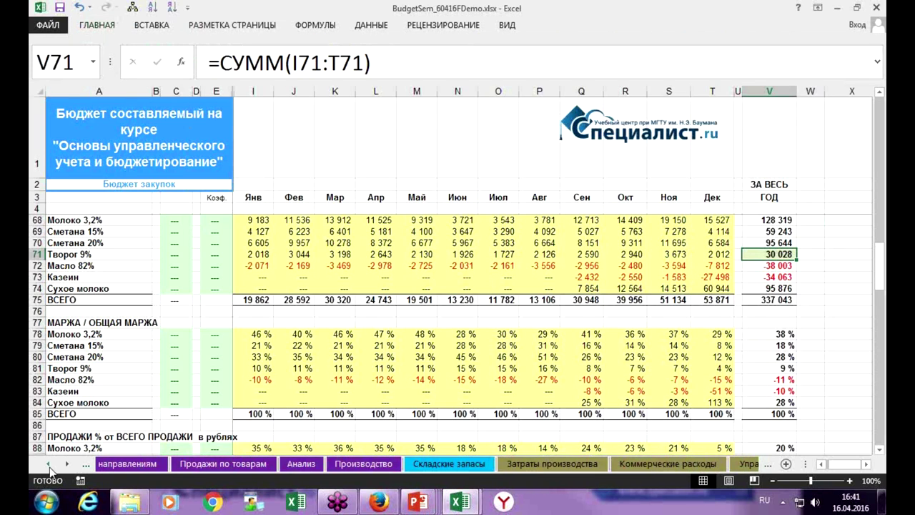
pyautogui.click(49, 464)
pyautogui.click(414, 464)
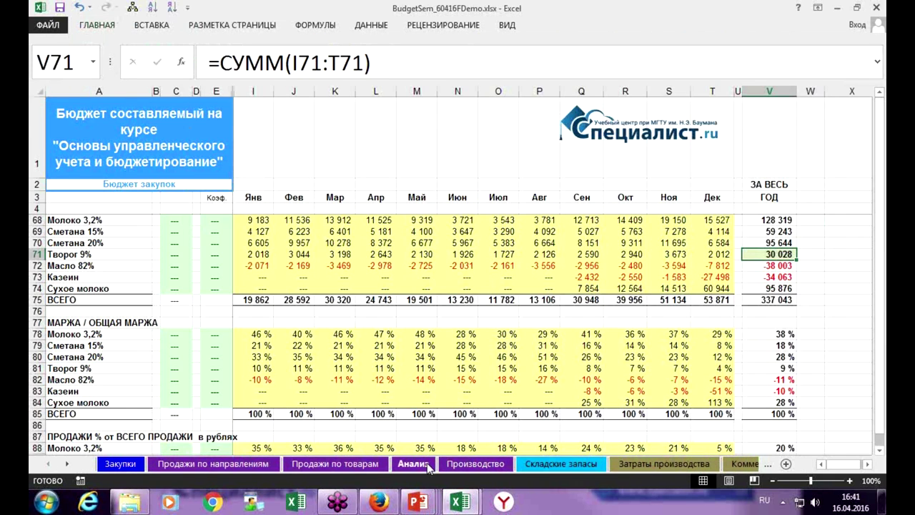
pyautogui.moveTo(136, 124); pyautogui.dragTo(131, 149)
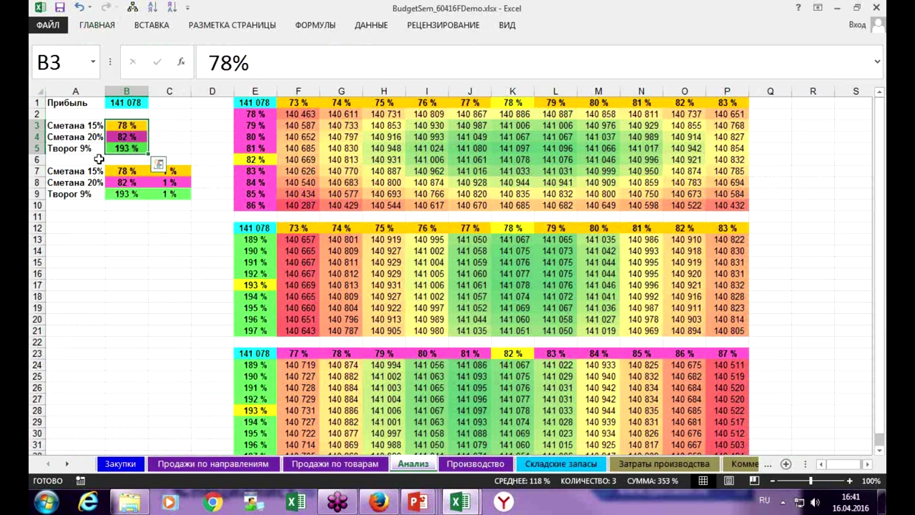
pyautogui.write('100')
pyautogui.hotkey('ctrl', 'Return')
# Step: Examine the product margins on the Маржа sheet with all three coefficients at 100%
pyautogui.click(71, 469)
pyautogui.click(71, 469)
pyautogui.click(71, 469)
pyautogui.click(71, 469)
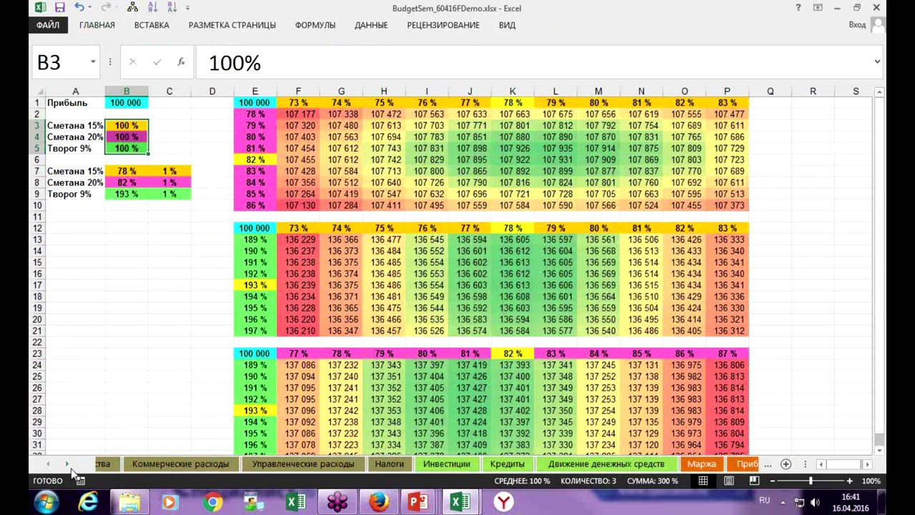
pyautogui.click(71, 468)
pyautogui.click(71, 468)
pyautogui.click(434, 469)
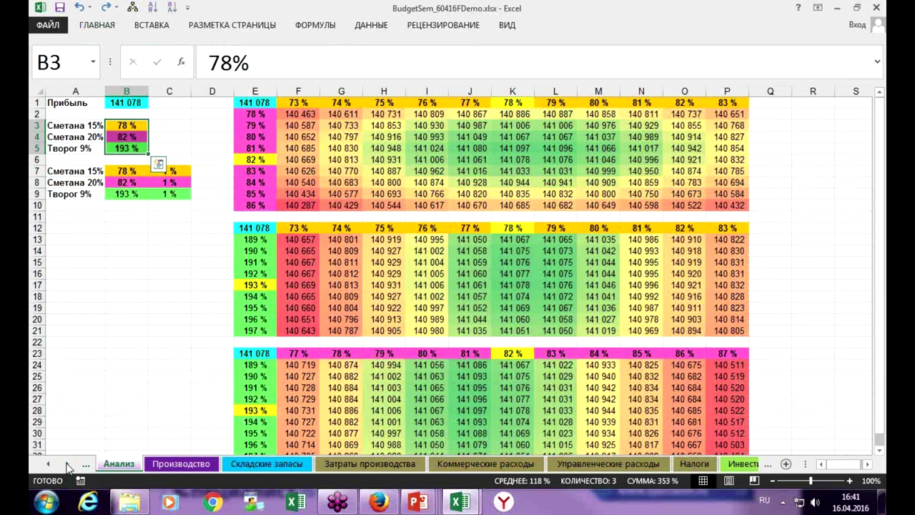
# Step: Examine the Маржа sheet again with the optimised coefficients to compare the annual margins by product
pyautogui.click(67, 464)
pyautogui.click(66, 464)
pyautogui.click(66, 464)
pyautogui.click(65, 463)
pyautogui.click(437, 464)
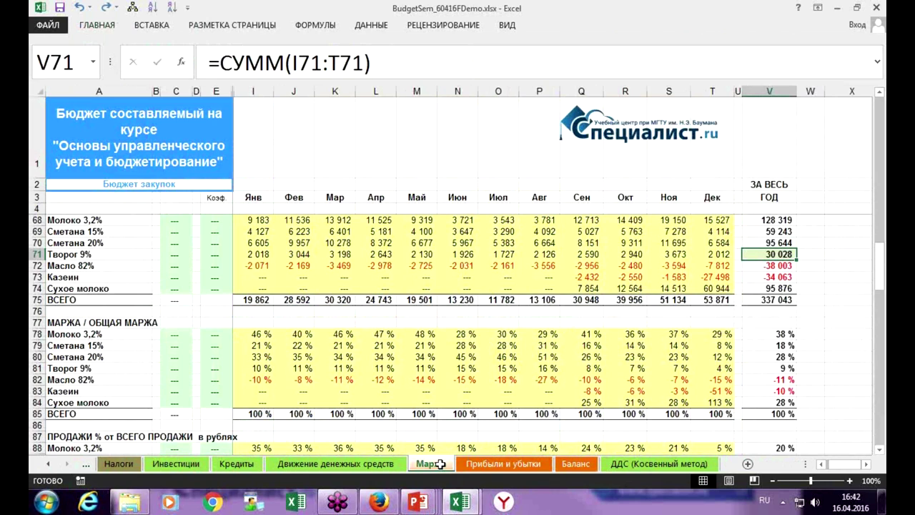
# Step: Go back through the cash flow, credit, investment, tax and expense sheets to the Анализ sheet
pyautogui.hotkey('ctrl', 'pageup')
pyautogui.hotkey('ctrl', 'pageup')
pyautogui.hotkey('ctrl', 'pageup')
pyautogui.hotkey('ctrl', 'pageup')
pyautogui.hotkey('ctrl', 'pageup')
pyautogui.hotkey('ctrl', 'pageup')
pyautogui.hotkey('ctrl', 'pageup')
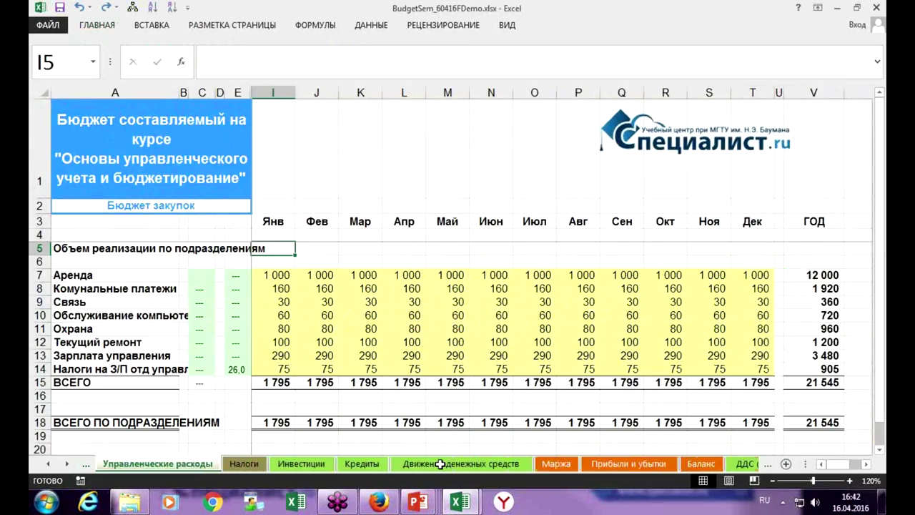
pyautogui.hotkey('ctrl', 'pageup')
pyautogui.hotkey('ctrl', 'pageup')
pyautogui.hotkey('ctrl', 'pageup')
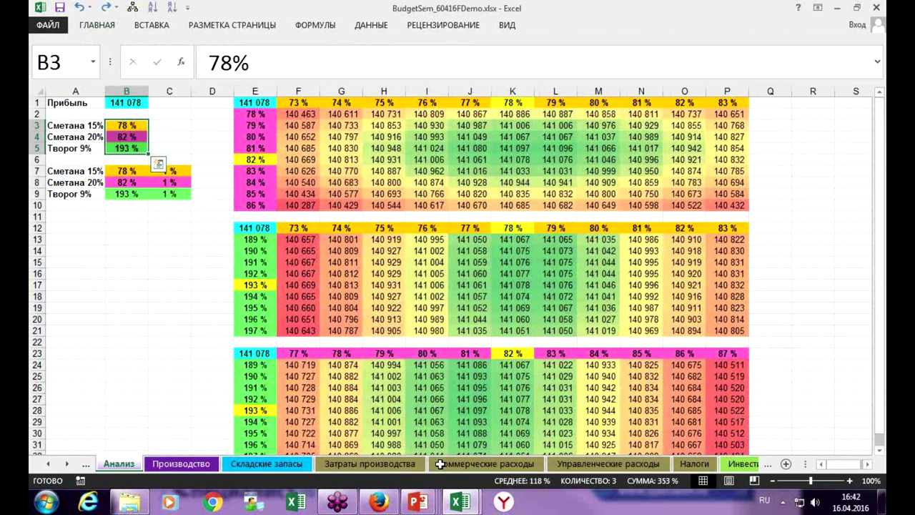
# Step: Examine profit cells M5 and K5 in the first data table on the Анализ sheet
pyautogui.press('Escape')
pyautogui.click(607, 148)
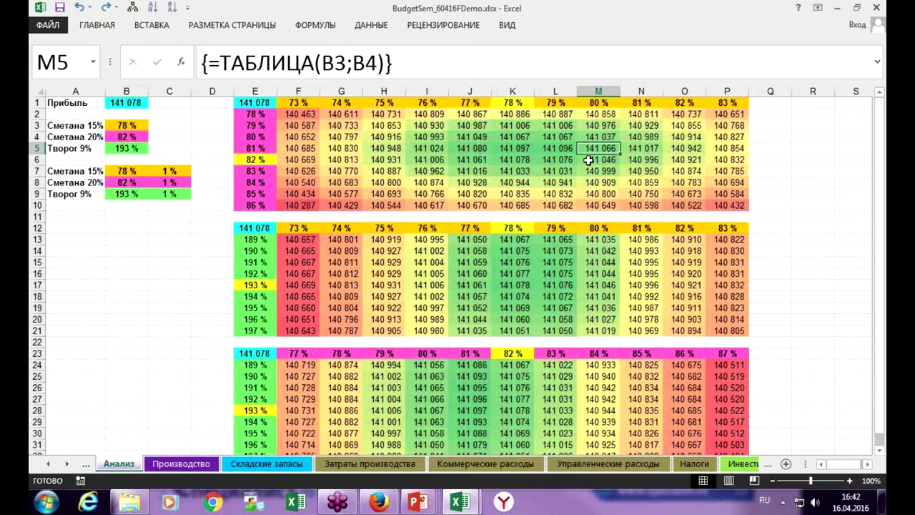
pyautogui.click(512, 148)
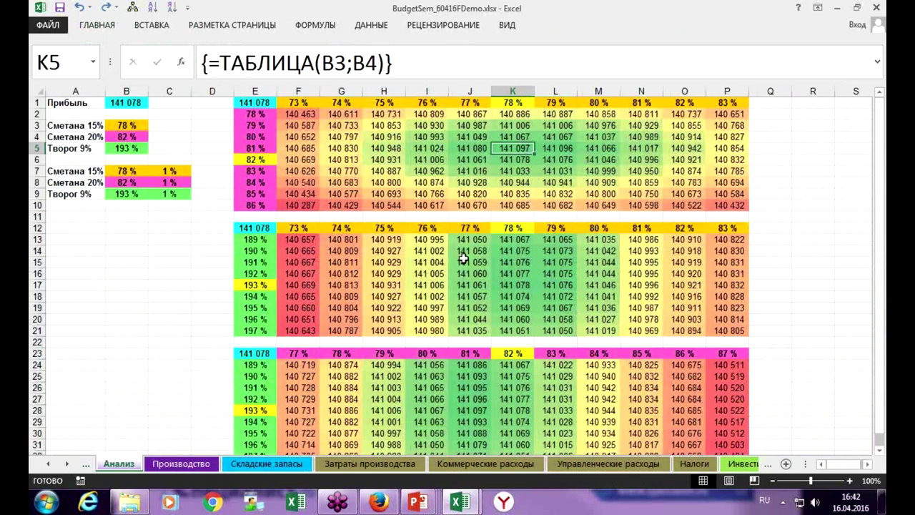
pyautogui.click(91, 273)
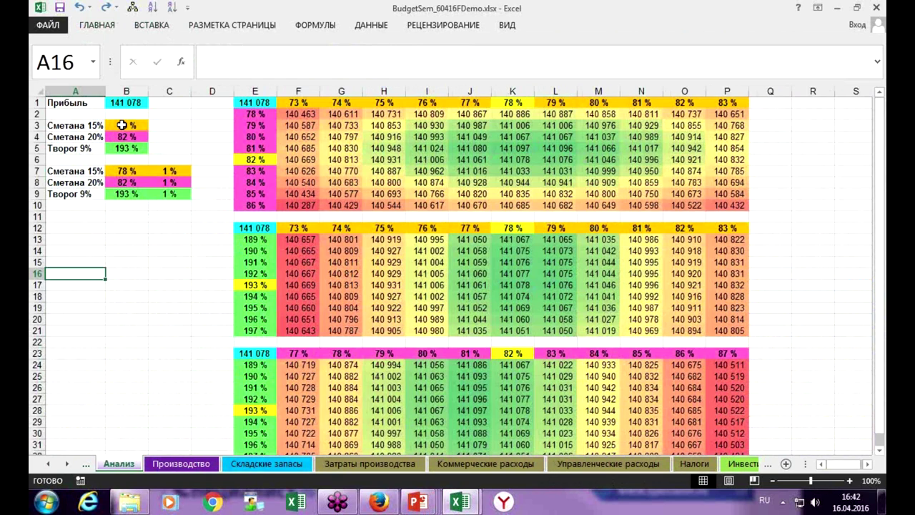
# Step: Copy the optimised coefficients from B3:B5 into C3:C5 beside them
pyautogui.moveTo(123, 125); pyautogui.dragTo(126, 146)
pyautogui.hotkey('ctrl', 'c')
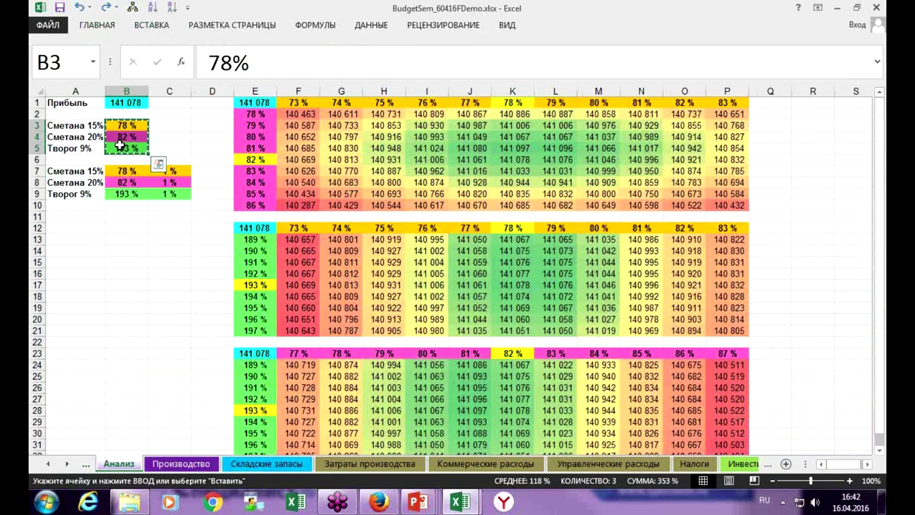
pyautogui.press('Right')
pyautogui.press('Return')
pyautogui.press('Left')
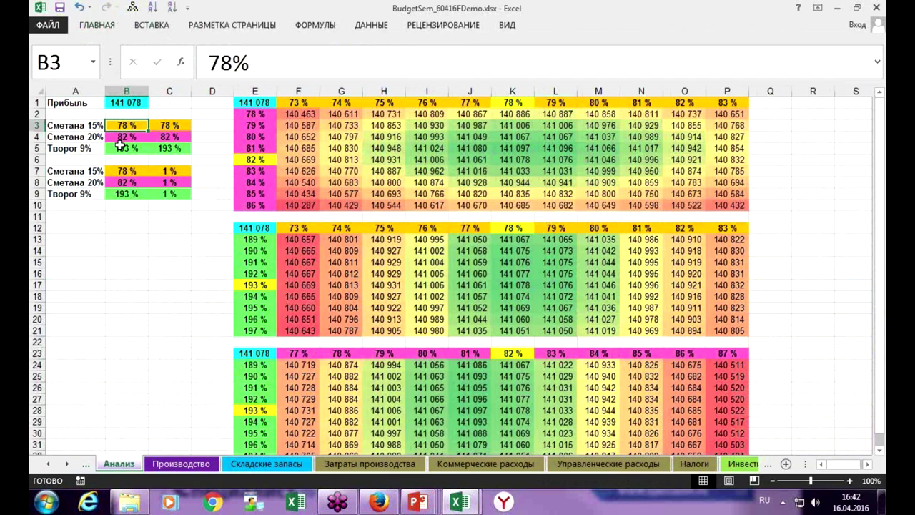
# Step: Reset the three working coefficients in B3:B5 to 100%
pyautogui.hotkey('shift', 'Down')
pyautogui.hotkey('shift', 'Down')
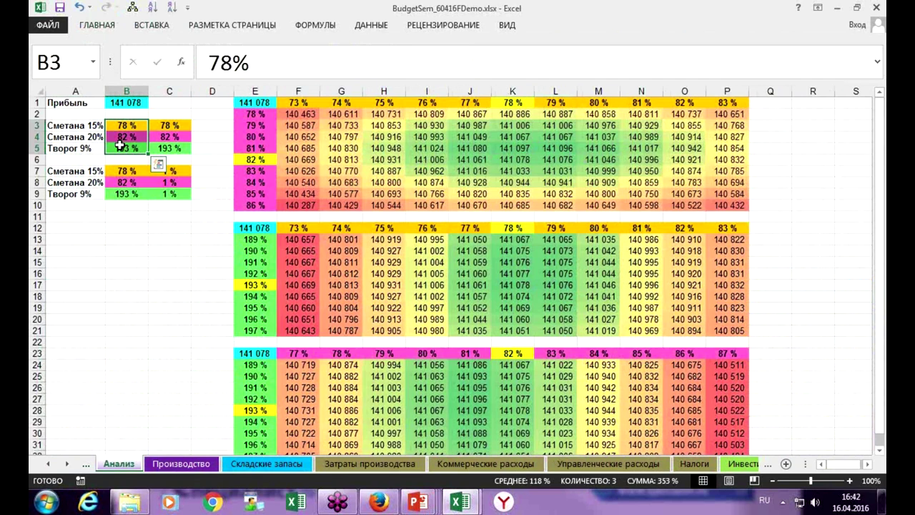
pyautogui.write('10%0')
pyautogui.hotkey('ctrl', 'Return')
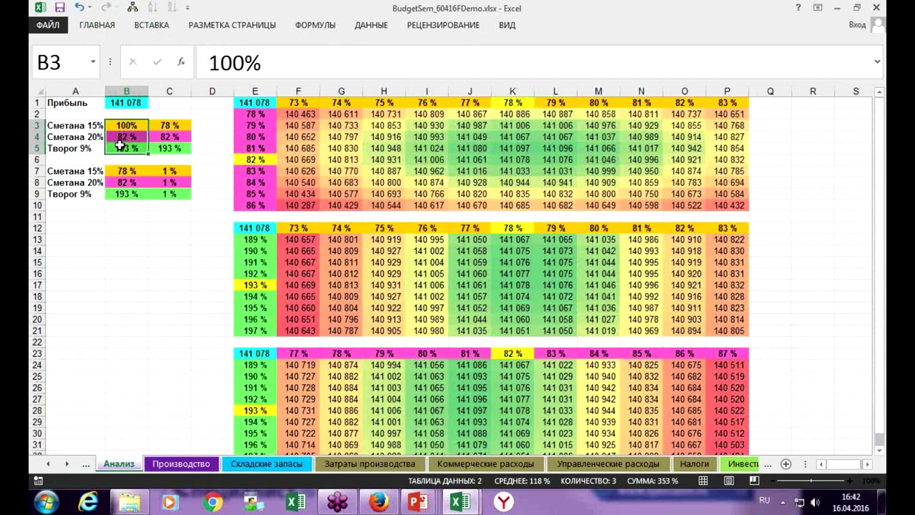
pyautogui.click(139, 239)
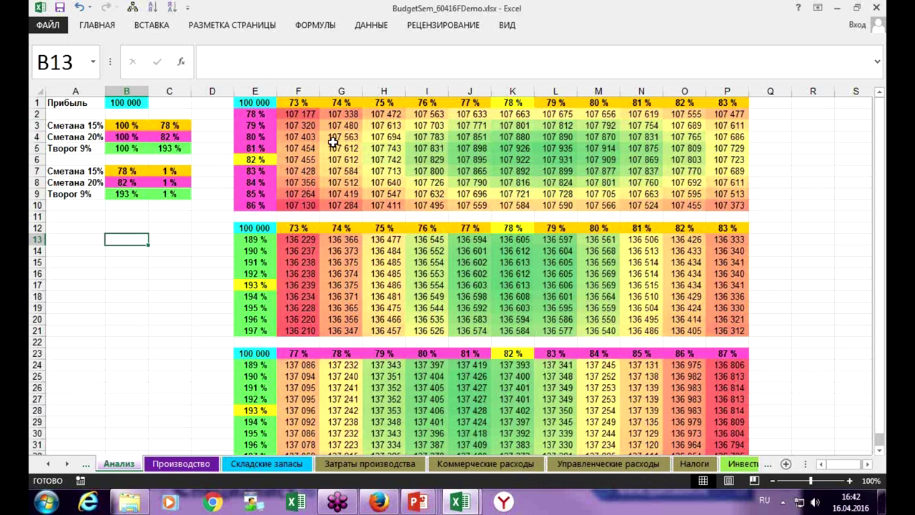
# Step: Clear the results of the three data tables in F2:P10, F13:P21 and F24:P32, keeping their headers
pyautogui.moveTo(298, 112); pyautogui.dragTo(724, 201)
pyautogui.press('Delete')
pyautogui.moveTo(306, 238); pyautogui.dragTo(713, 330)
pyautogui.press('Delete')
pyautogui.moveTo(302, 366); pyautogui.dragTo(725, 433)
pyautogui.press('Delete')
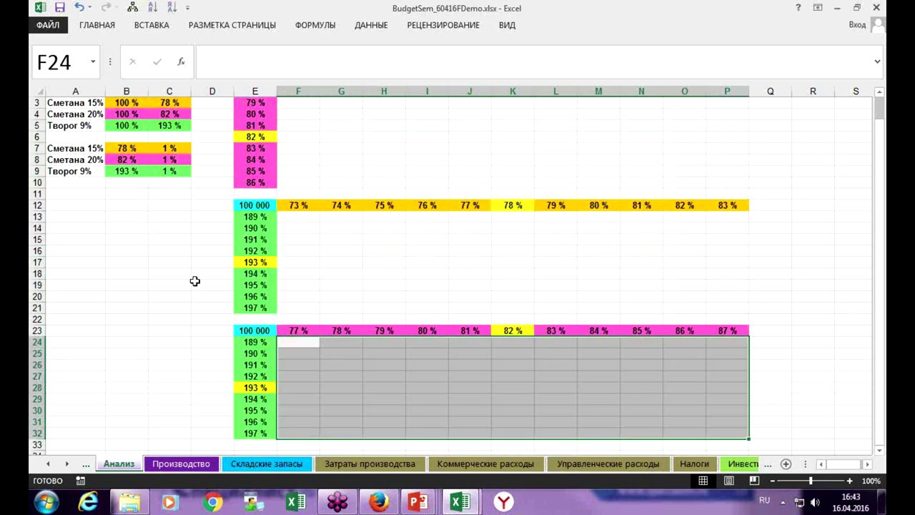
# Step: Enlarge the Анализ sheet view to 175% and return to cell A1
pyautogui.click(195, 292)
pyautogui.scroll(1, 194, 281)
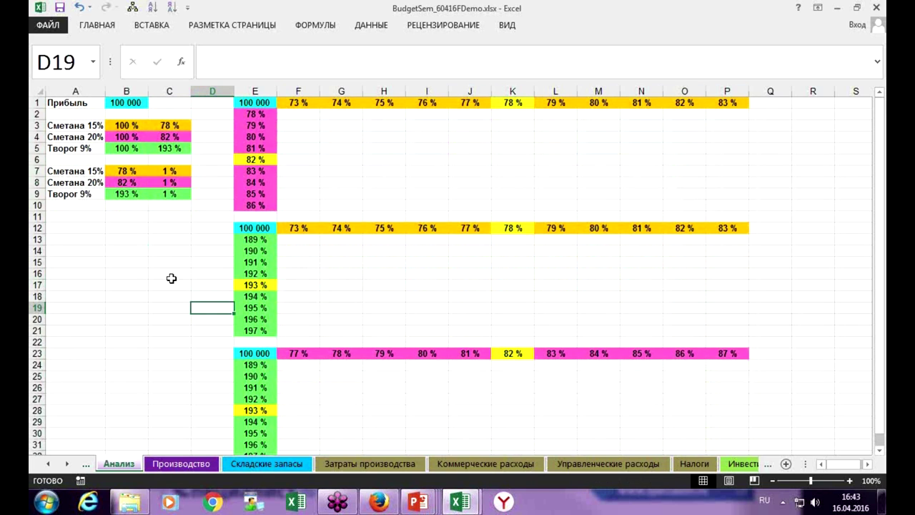
pyautogui.keyDown('ctrl'); pyautogui.scroll(5, 169, 278); pyautogui.keyUp('ctrl')
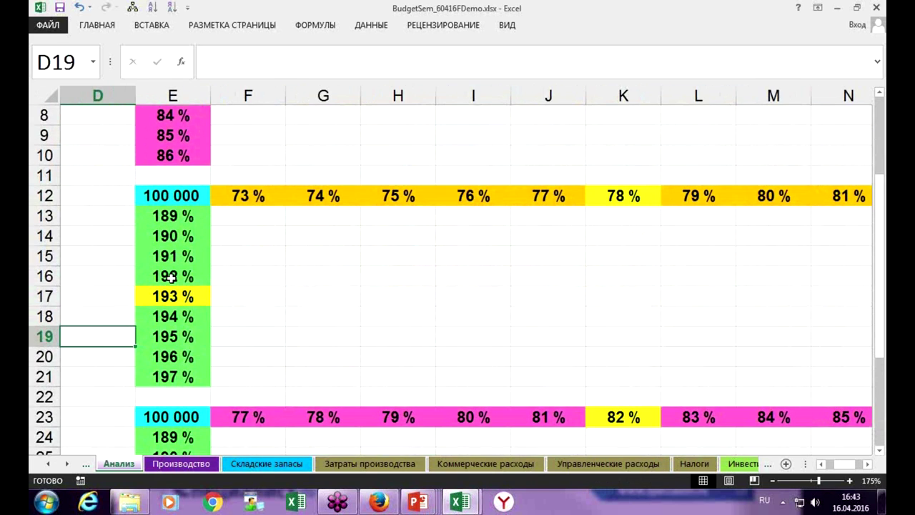
pyautogui.hotkey('ctrl', 'Home')
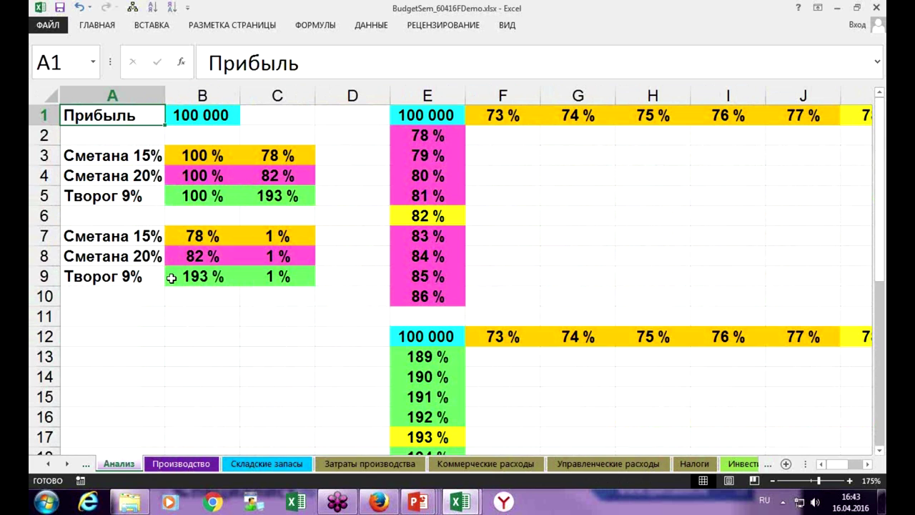
# Step: Enable the Solver Add-in for Excel, leaving Analysis ToolPak disabled
pyautogui.keyDown('ctrl'); pyautogui.scroll(1, 171, 278); pyautogui.keyUp('ctrl')
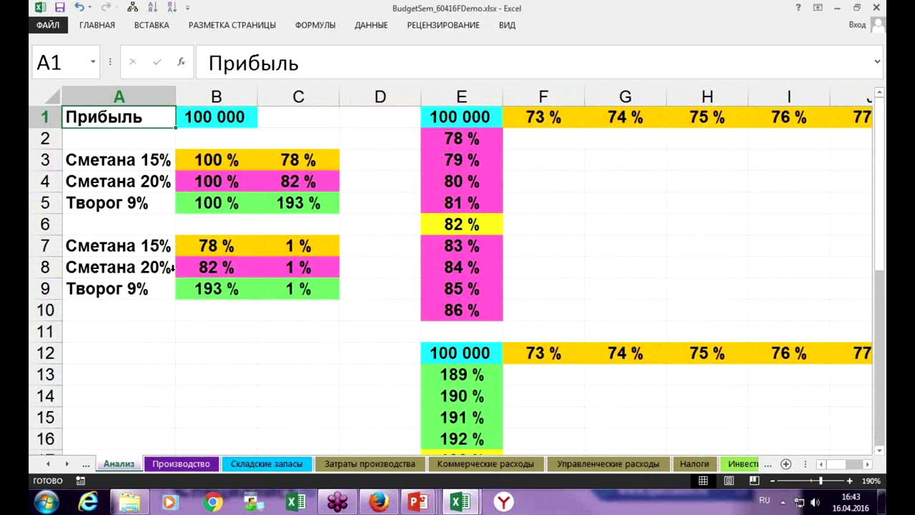
pyautogui.click(371, 27)
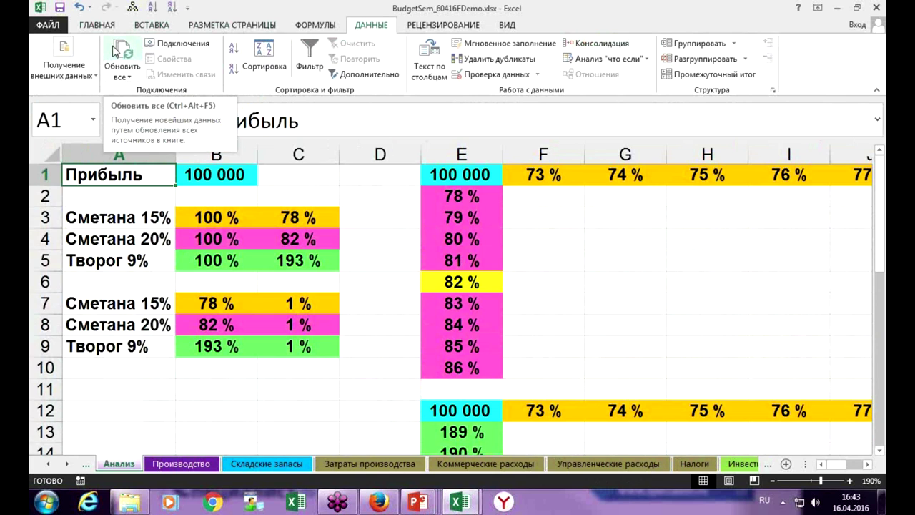
pyautogui.click(57, 27)
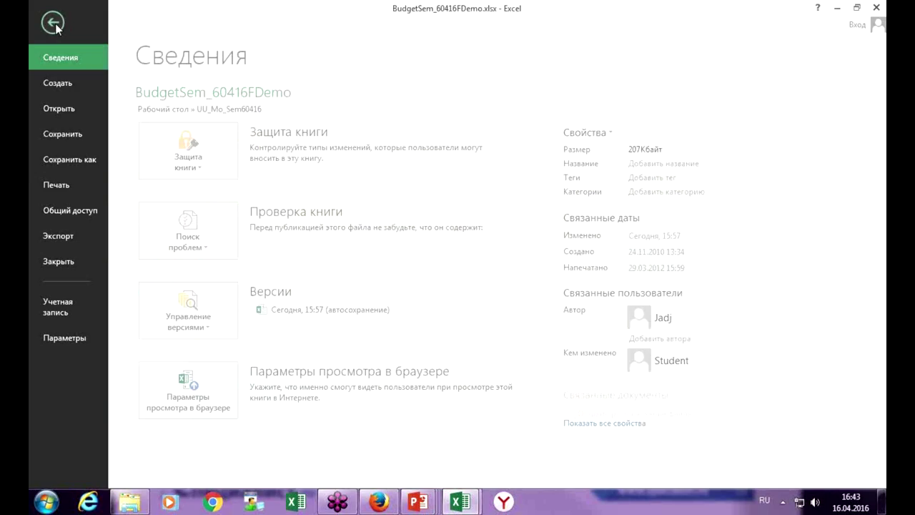
pyautogui.click(72, 336)
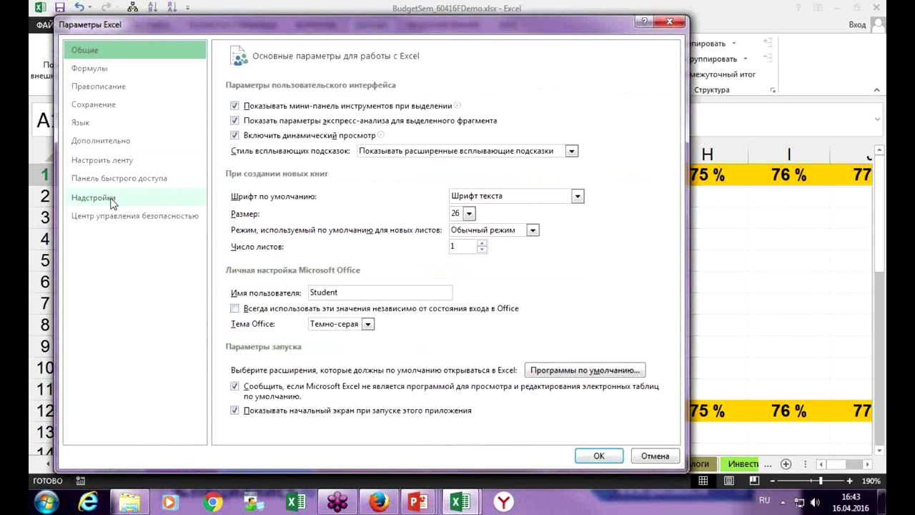
pyautogui.click(92, 199)
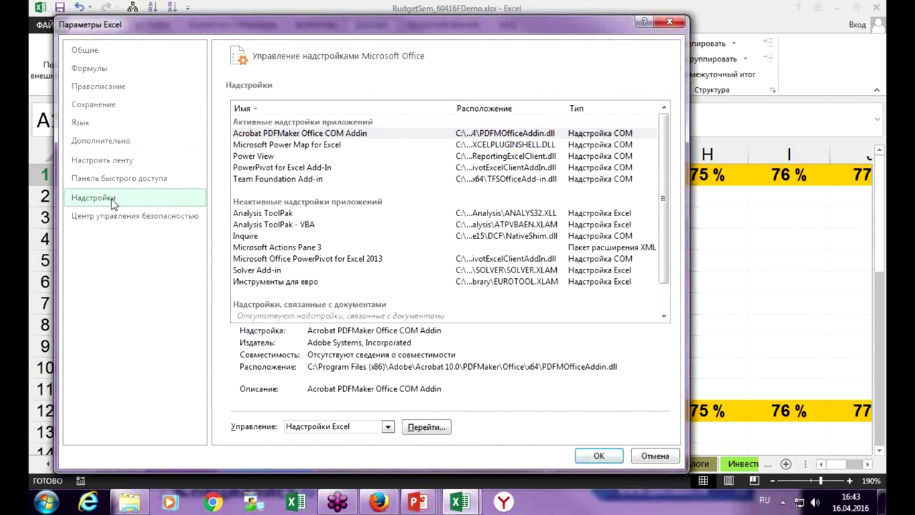
pyautogui.click(425, 428)
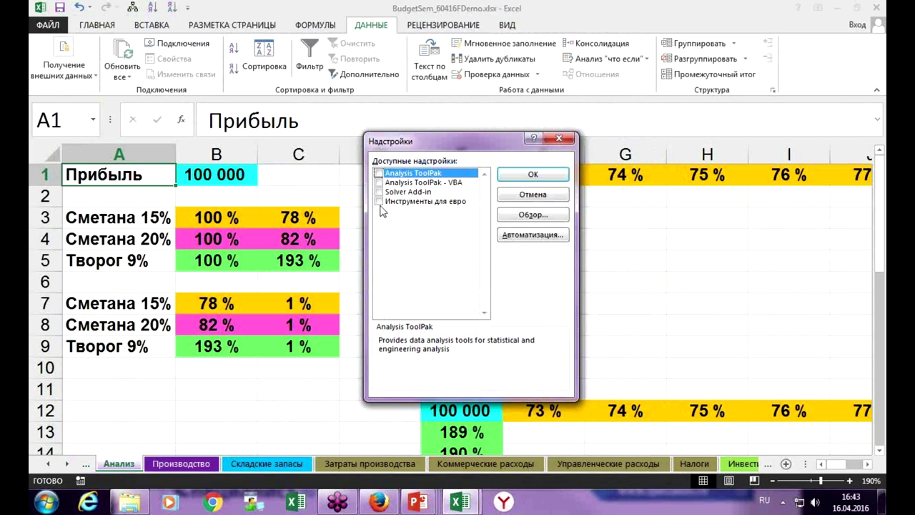
pyautogui.click(379, 192)
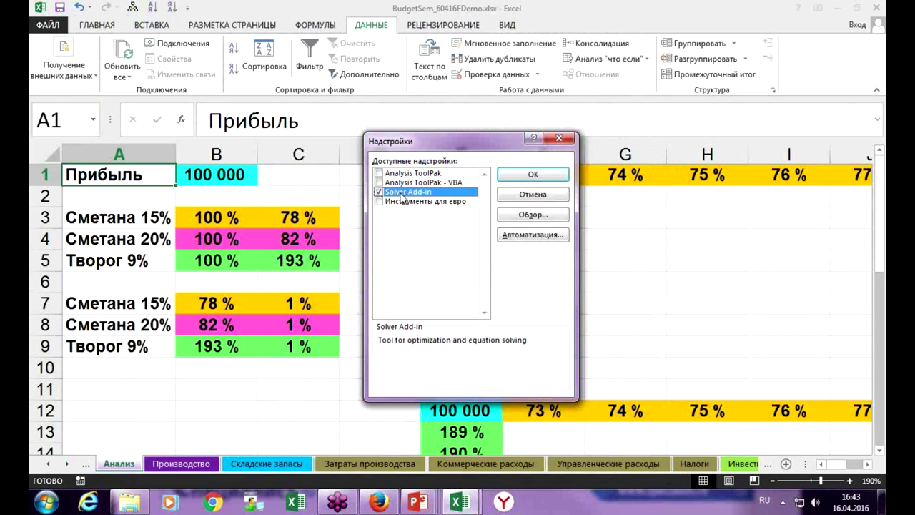
pyautogui.click(379, 173)
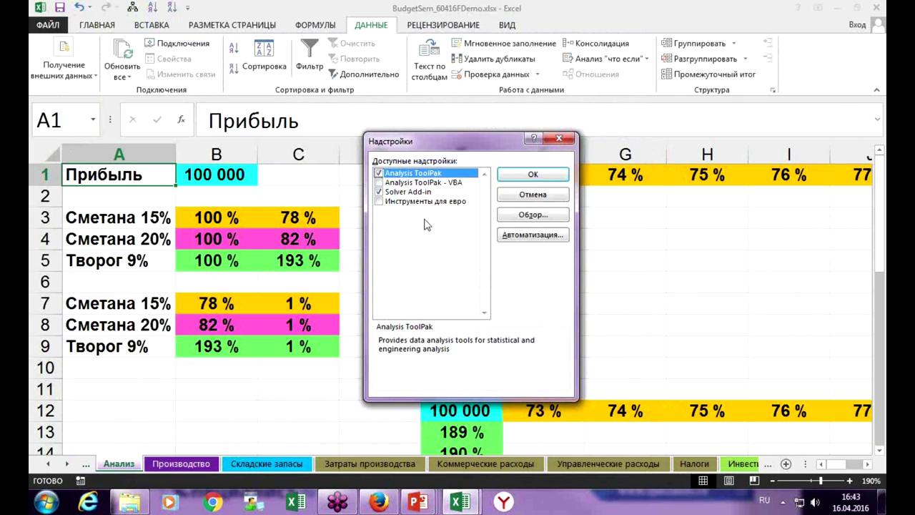
pyautogui.click(380, 173)
pyautogui.click(518, 175)
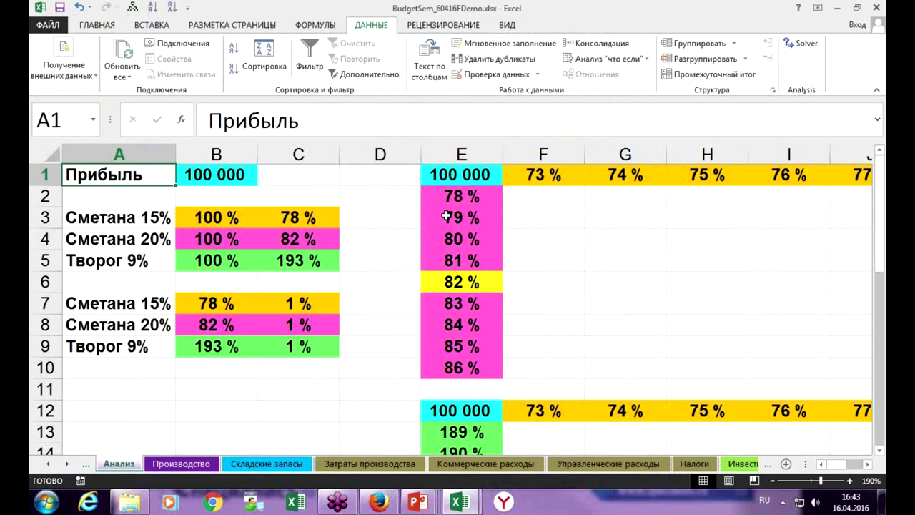
# Step: Set up Solver to maximise the profit cell B1 by changing the coefficients in B3:B5
pyautogui.click(803, 43)
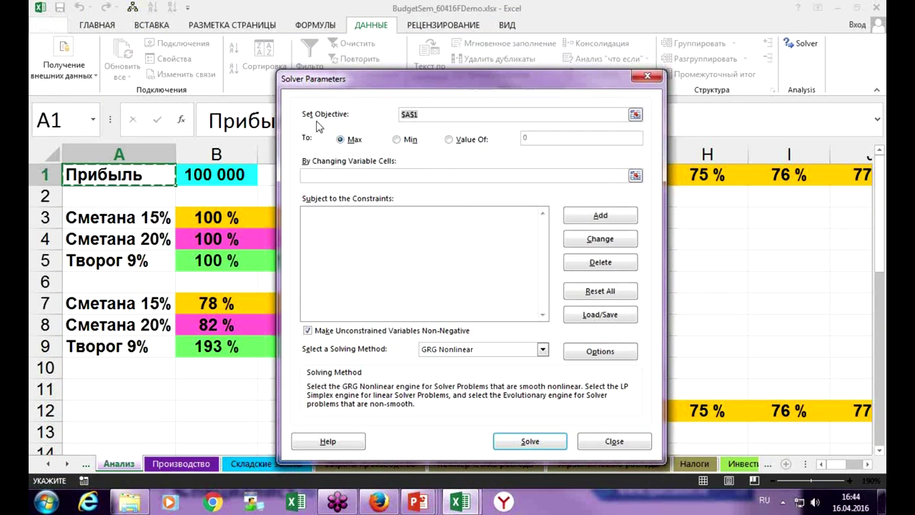
pyautogui.moveTo(405, 84); pyautogui.dragTo(494, 75)
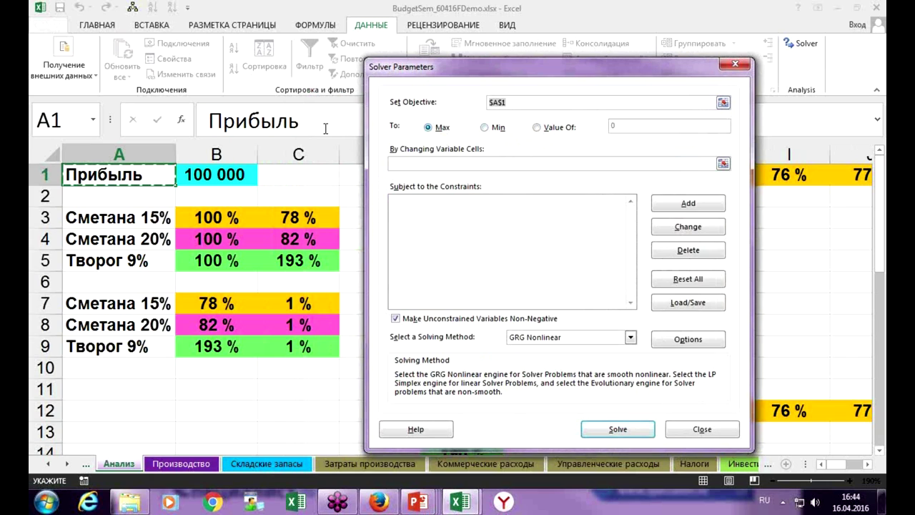
pyautogui.click(235, 174)
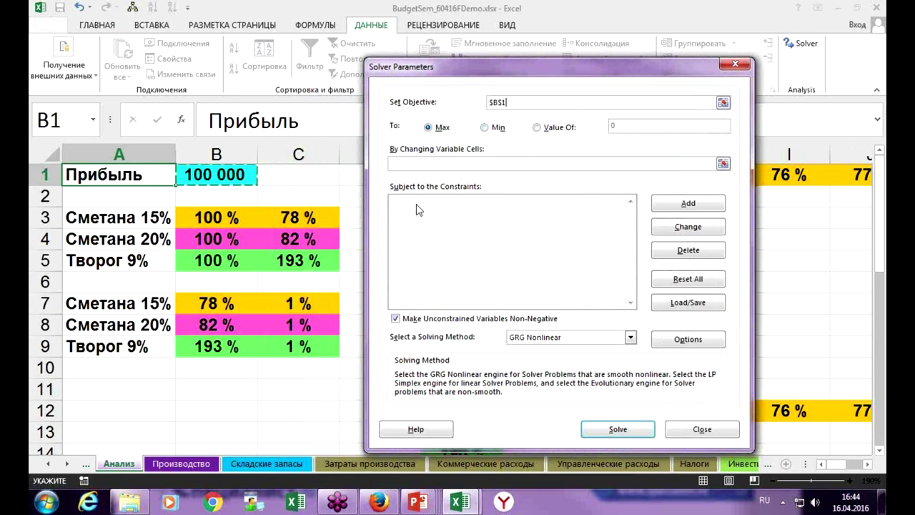
pyautogui.click(492, 165)
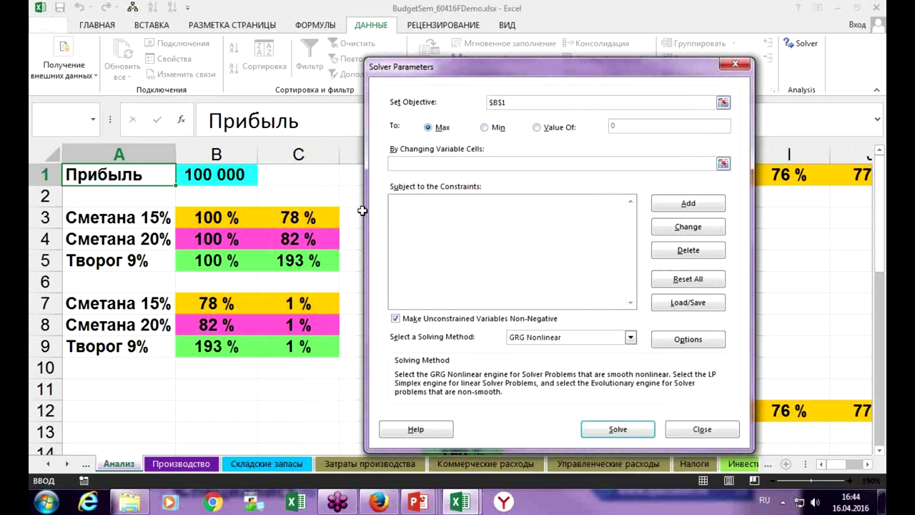
pyautogui.click(227, 218)
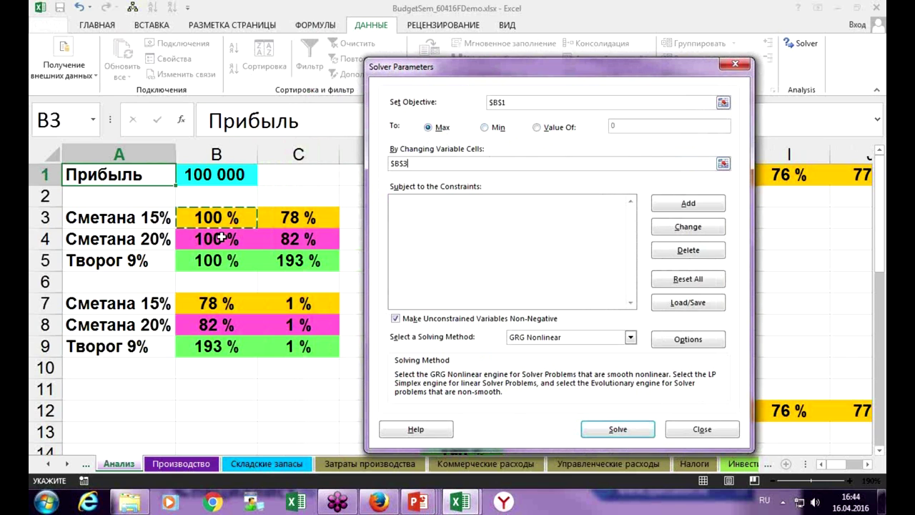
pyautogui.moveTo(227, 213); pyautogui.dragTo(222, 261)
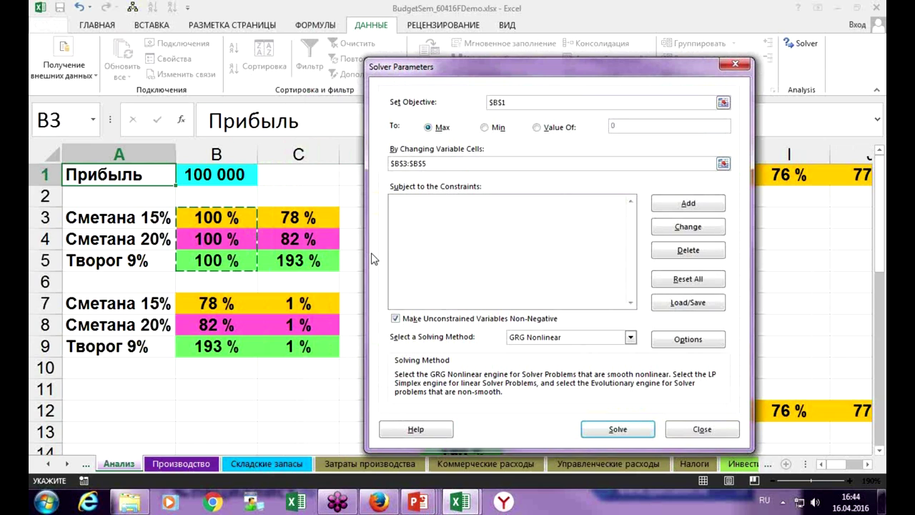
# Step: Add Solver constraints keeping B3 at most 2 and at least 0,05
pyautogui.click(415, 217)
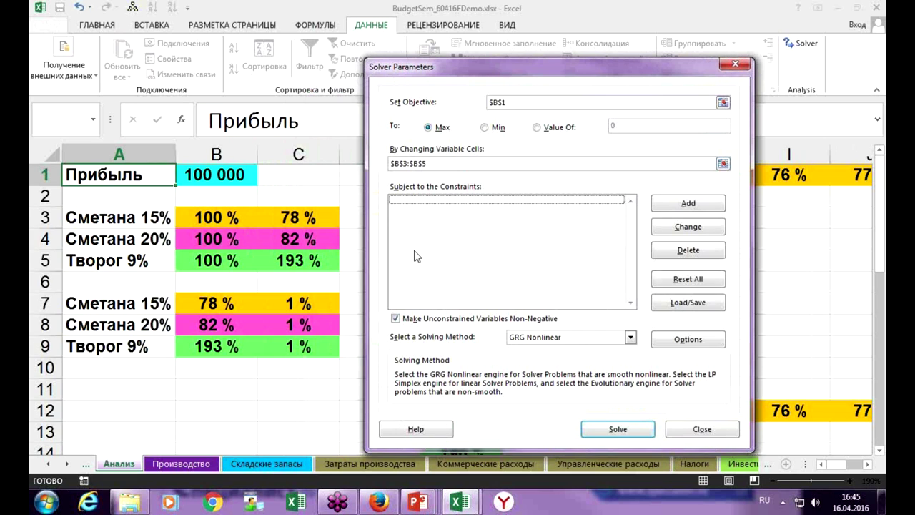
pyautogui.click(685, 207)
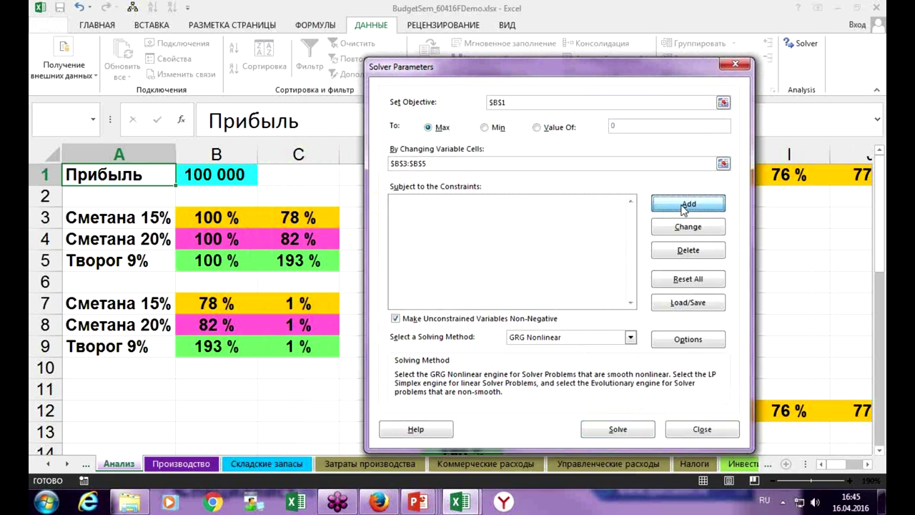
pyautogui.click(224, 217)
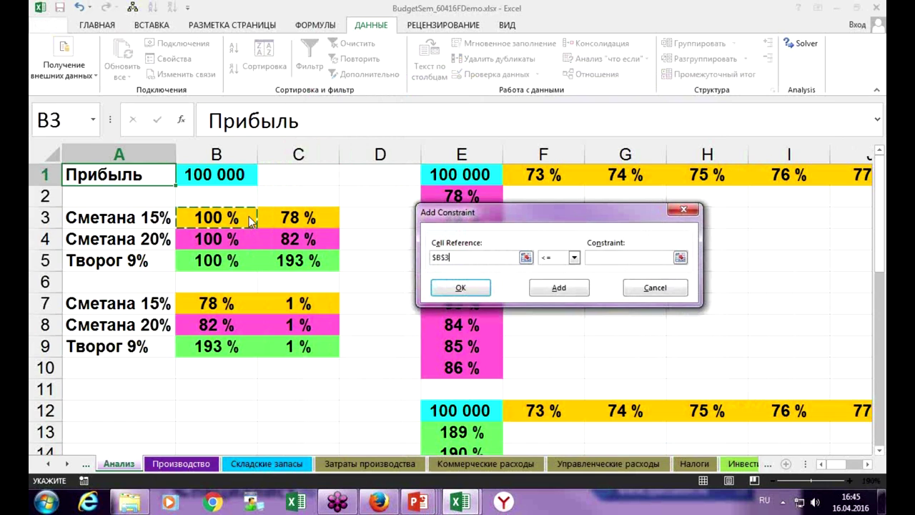
pyautogui.click(585, 258)
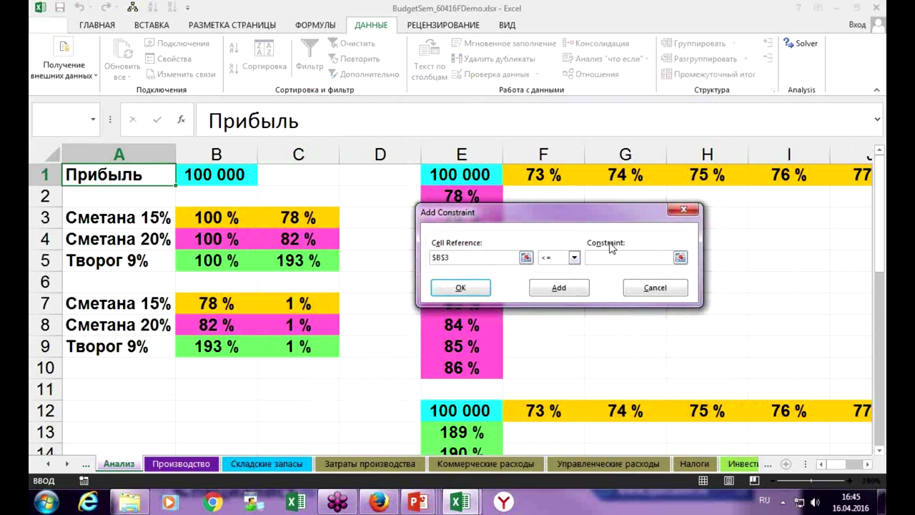
pyautogui.write('2')
pyautogui.click(555, 288)
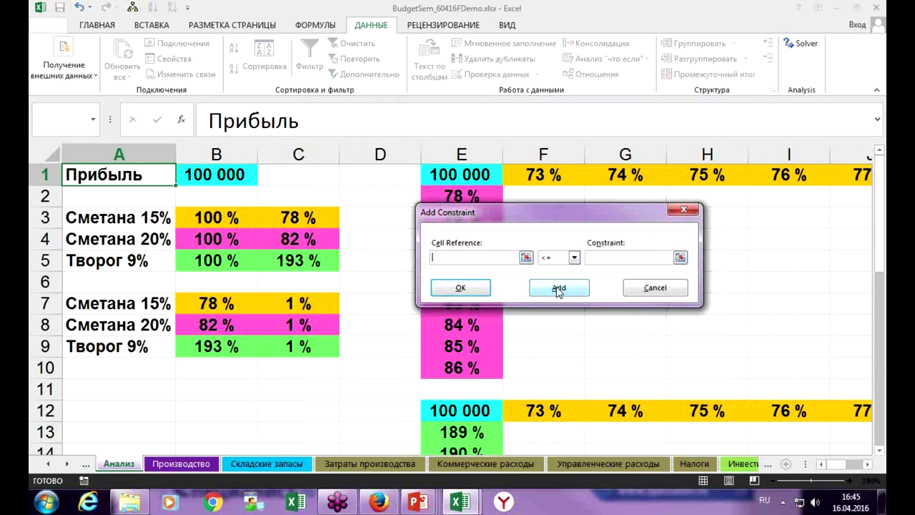
pyautogui.click(238, 218)
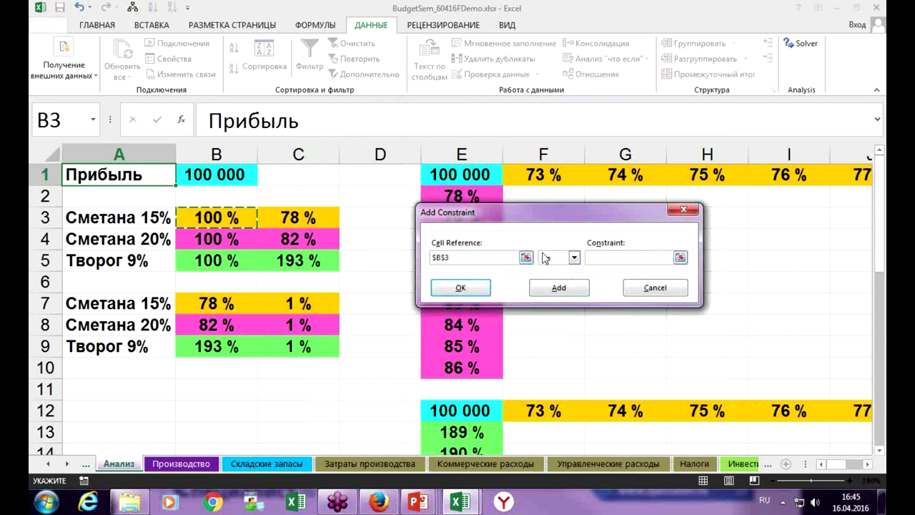
pyautogui.click(574, 257)
pyautogui.click(565, 287)
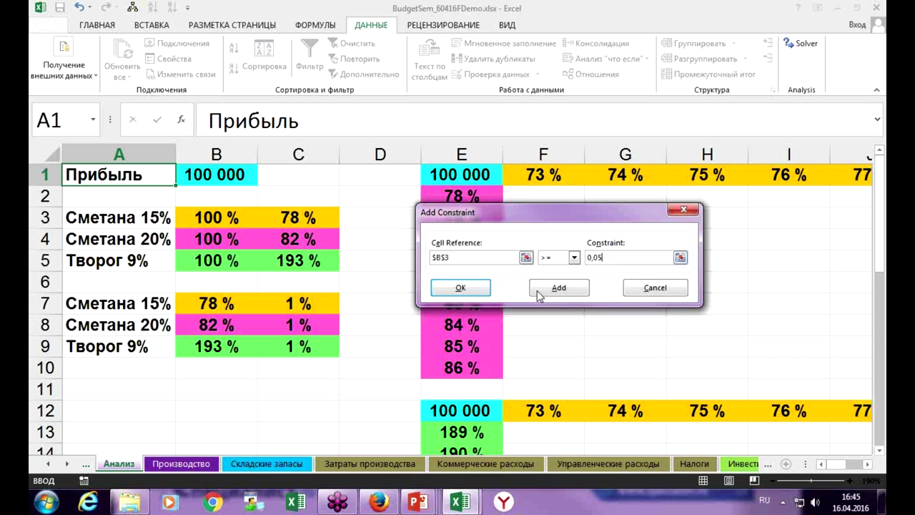
pyautogui.click(576, 292)
# Step: Add Solver constraints keeping B4 at most 2 and at least 0,05, and return to the Solver parameters
pyautogui.click(243, 234)
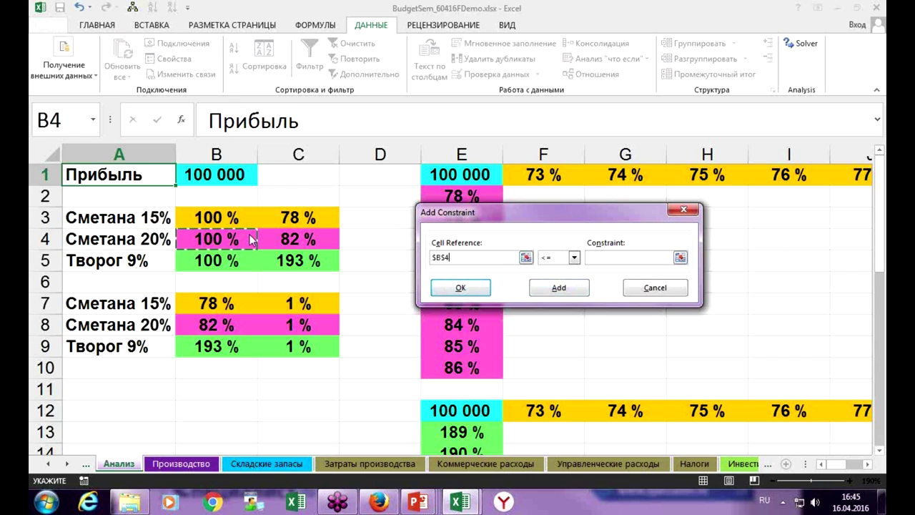
pyautogui.click(591, 258)
pyautogui.write('2')
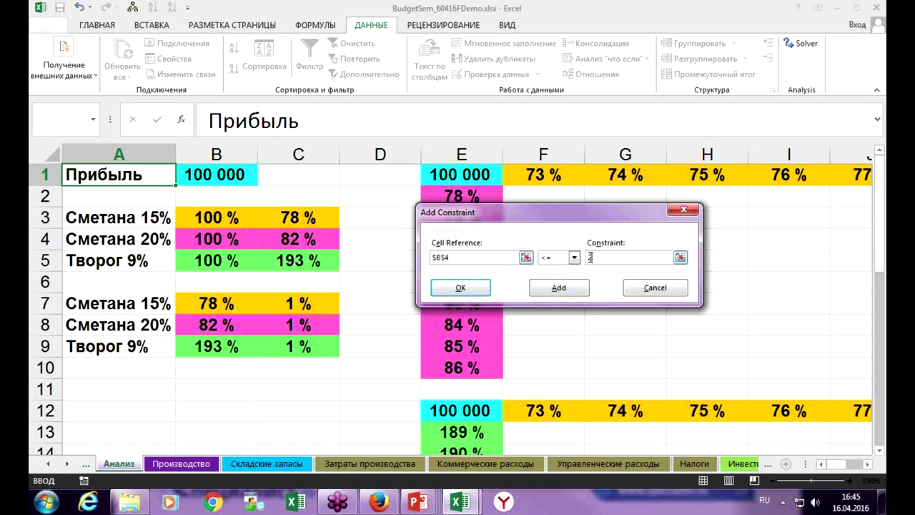
pyautogui.click(559, 288)
pyautogui.click(225, 241)
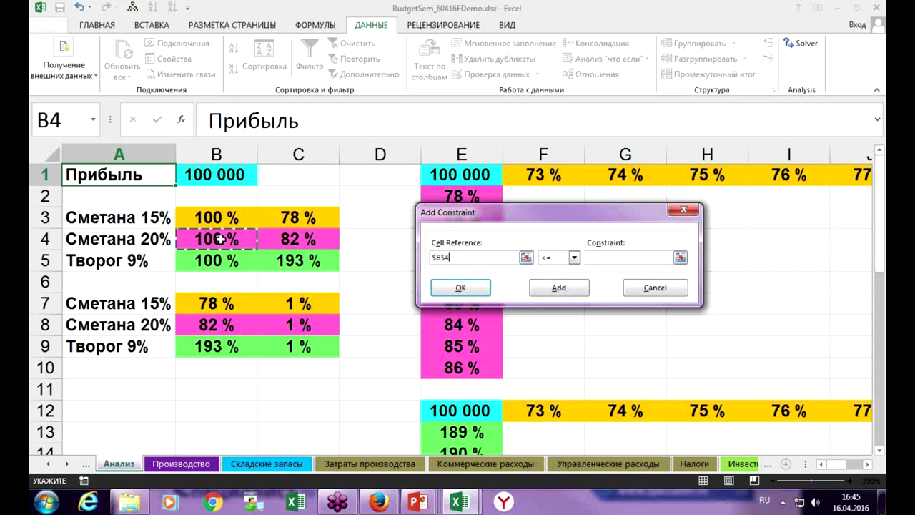
pyautogui.click(575, 257)
pyautogui.click(562, 278)
pyautogui.write('0,05')
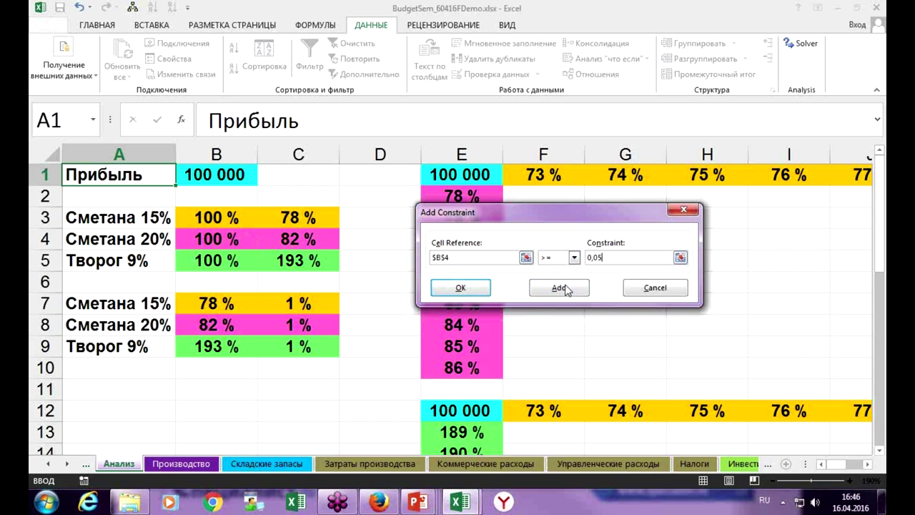
pyautogui.click(462, 289)
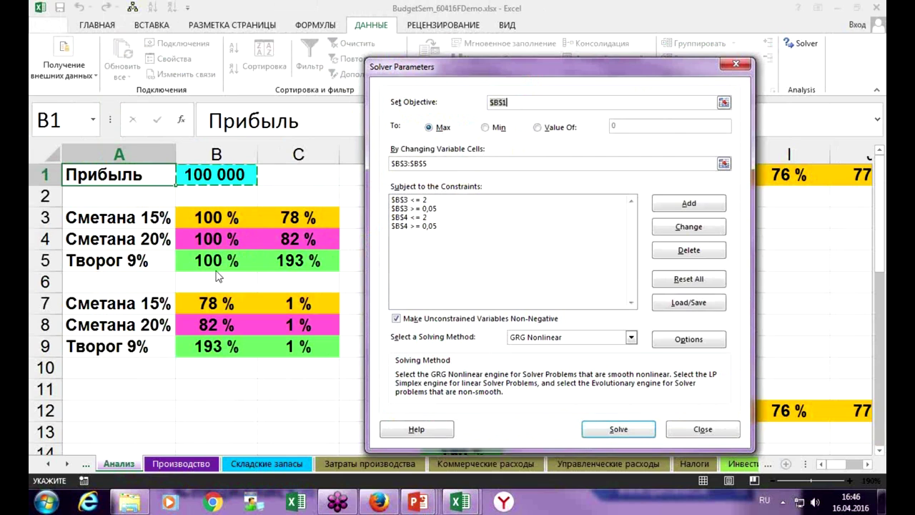
# Step: Add Solver constraints keeping B5 at most 2 and at least 0,05, and return to the Solver parameters
pyautogui.click(672, 206)
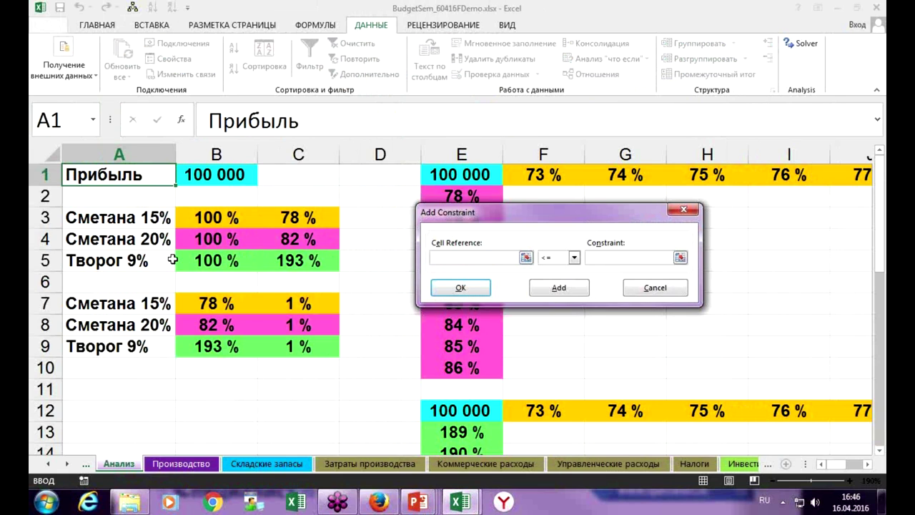
pyautogui.click(216, 261)
pyautogui.click(618, 256)
pyautogui.write('2')
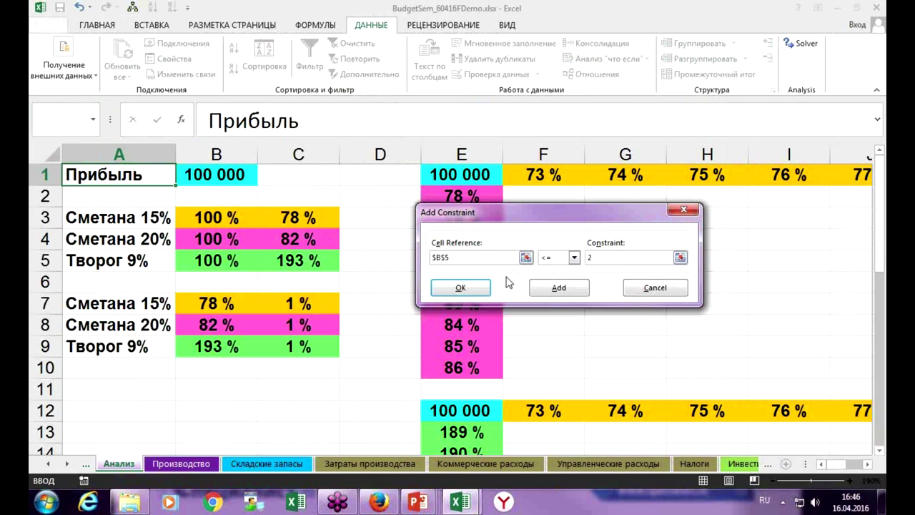
pyautogui.click(577, 294)
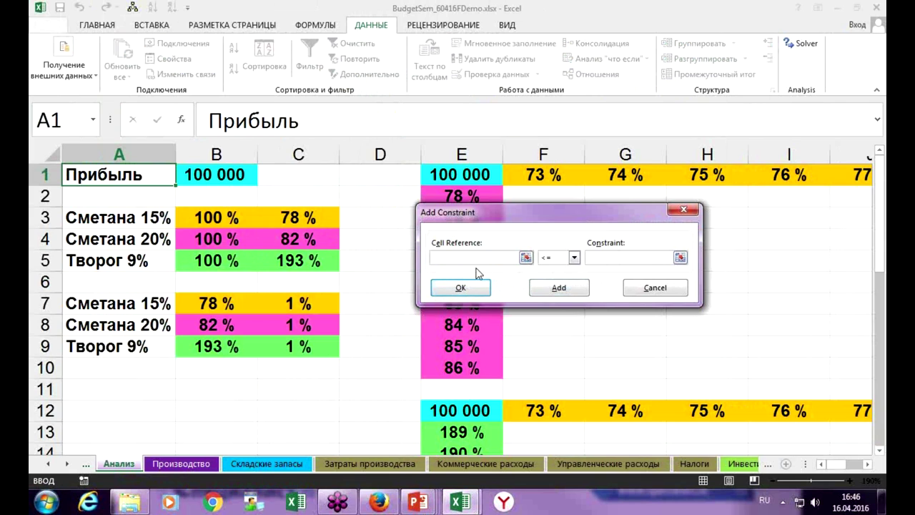
pyautogui.click(223, 259)
pyautogui.click(574, 257)
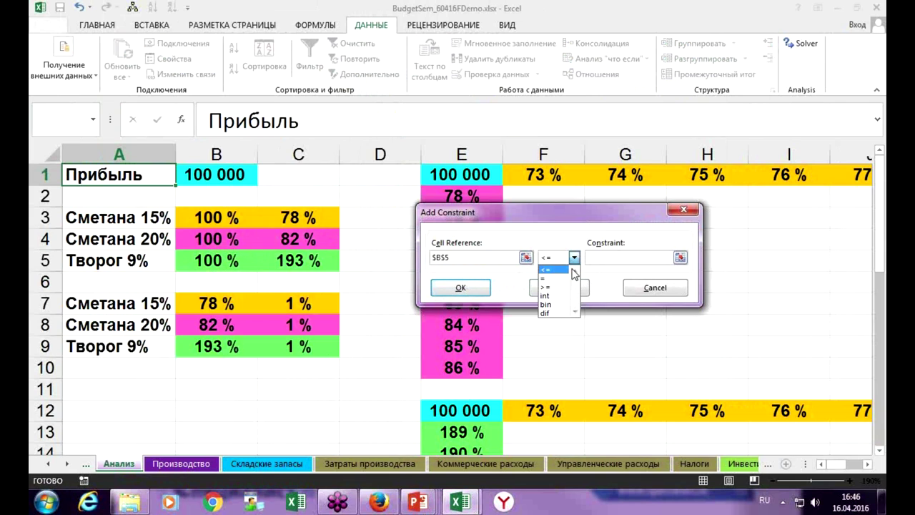
pyautogui.click(554, 283)
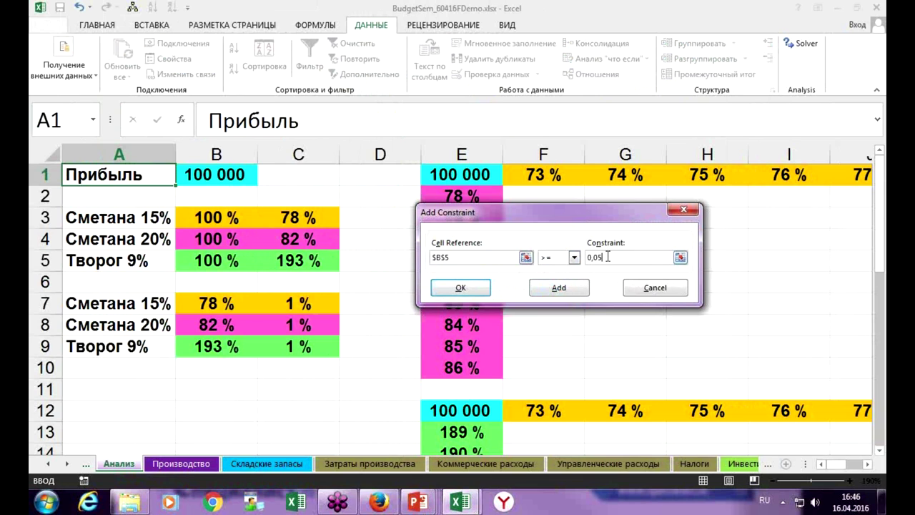
pyautogui.click(464, 289)
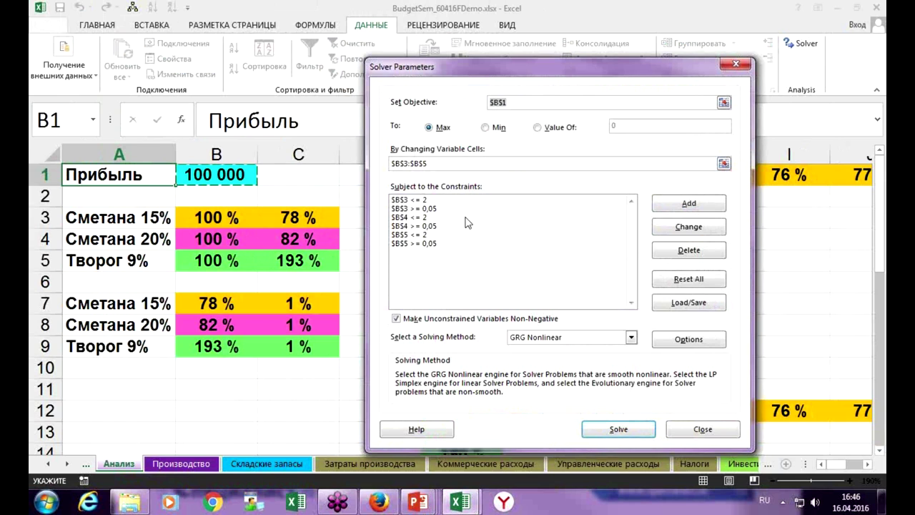
# Step: Enter 15 in the Solver options for all methods and accept them
pyautogui.click(707, 342)
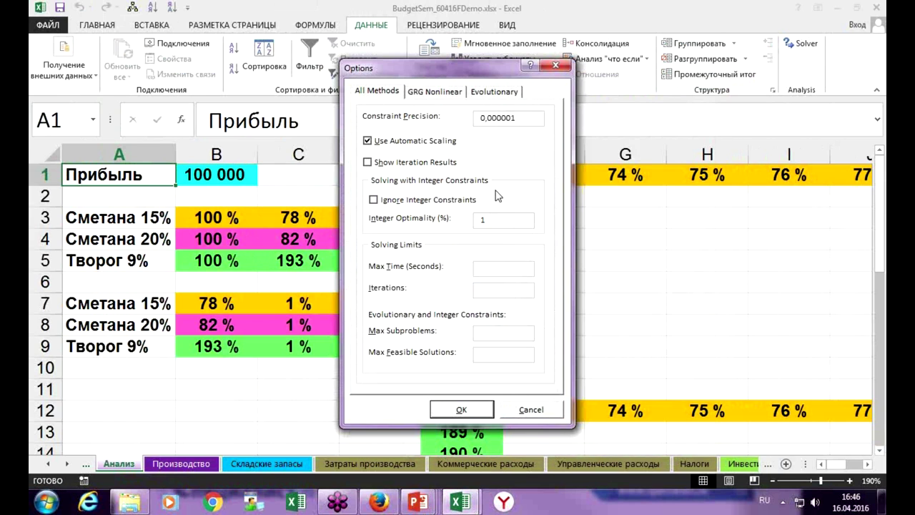
pyautogui.write('15')
pyautogui.click(481, 410)
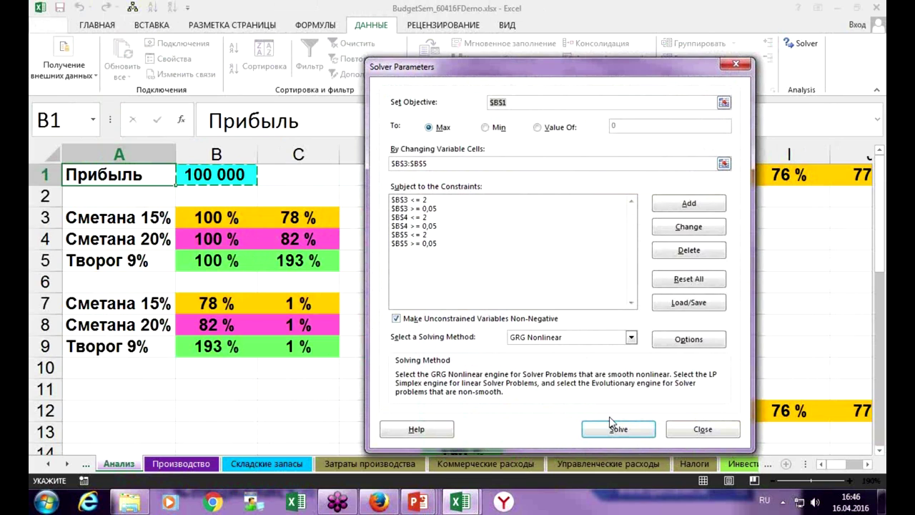
# Step: Run Solver with the Evolutionary method, stop it at the time limit and keep the Solver solution
pyautogui.click(632, 337)
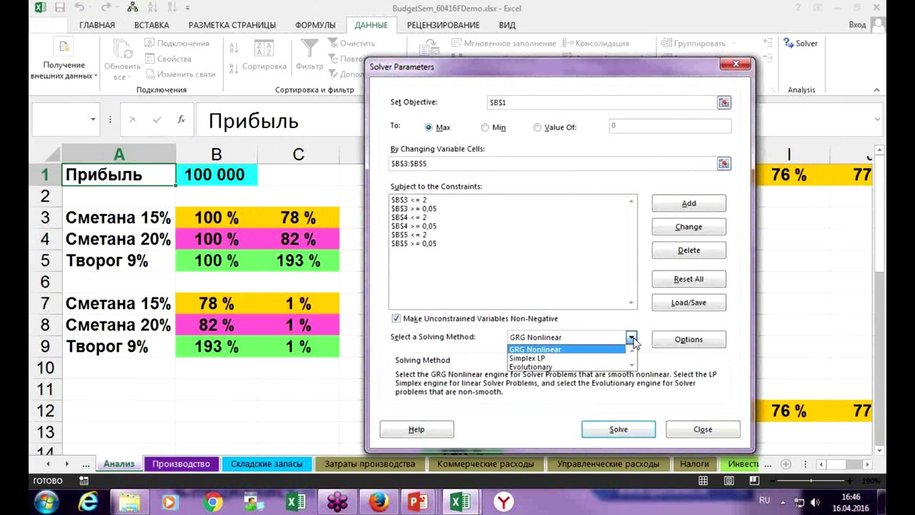
pyautogui.click(574, 368)
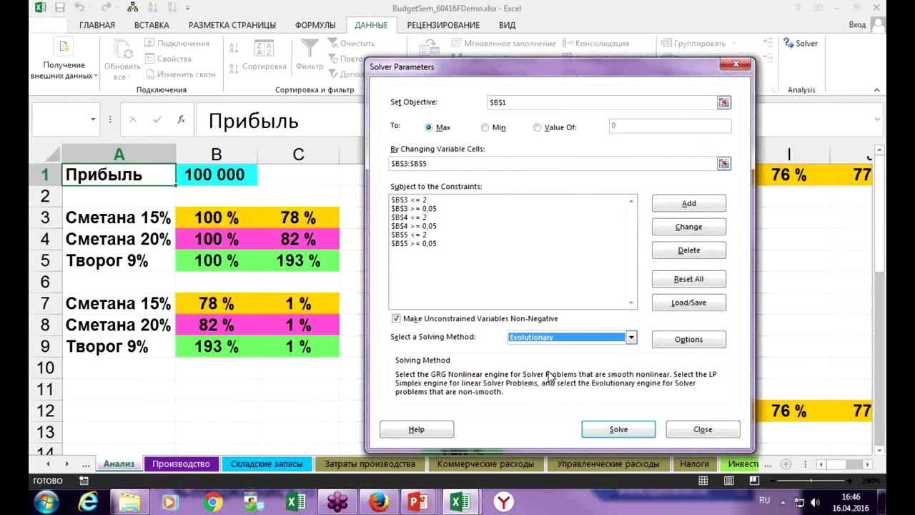
pyautogui.click(617, 432)
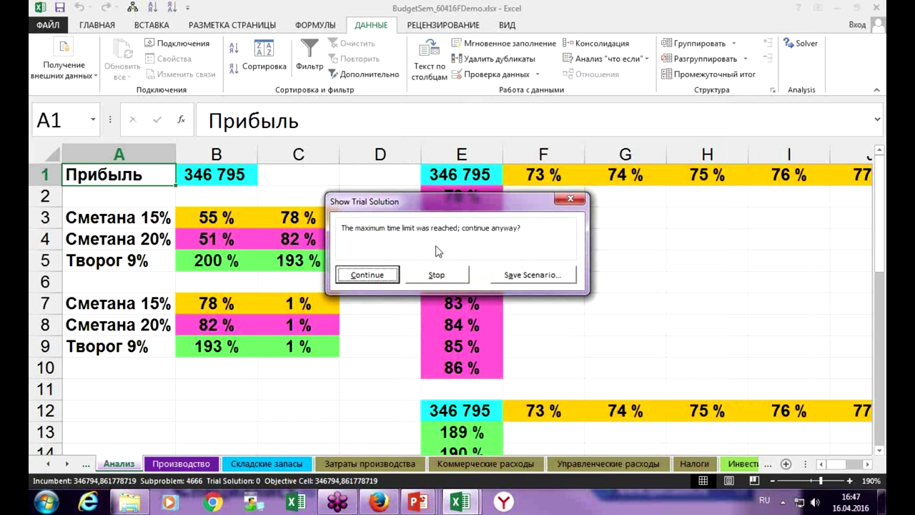
pyautogui.click(440, 276)
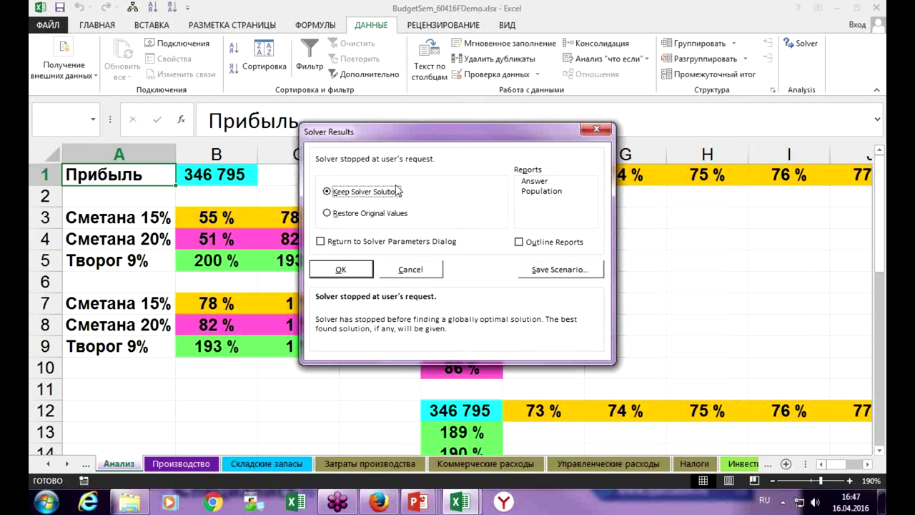
pyautogui.click(342, 270)
pyautogui.click(377, 296)
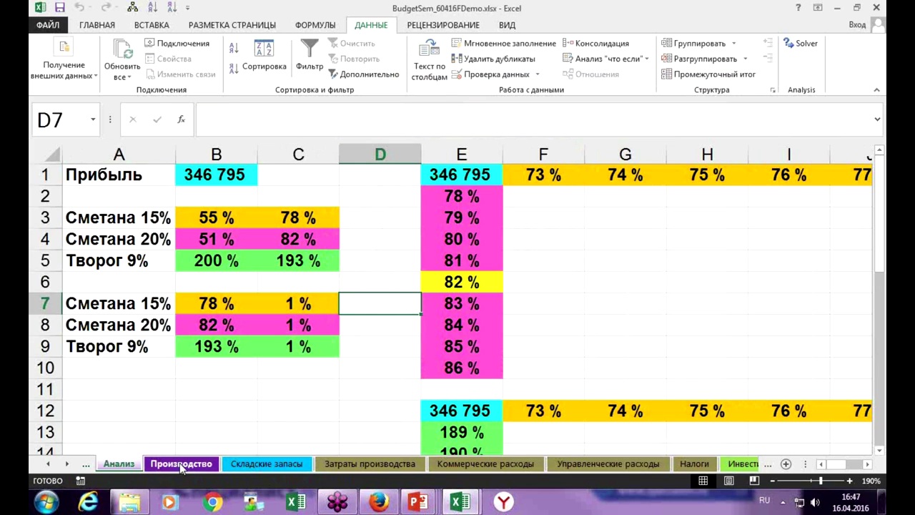
# Step: Review the monthly volumes on the Производство and Продажи по товарам sheets
pyautogui.click(49, 464)
pyautogui.click(49, 464)
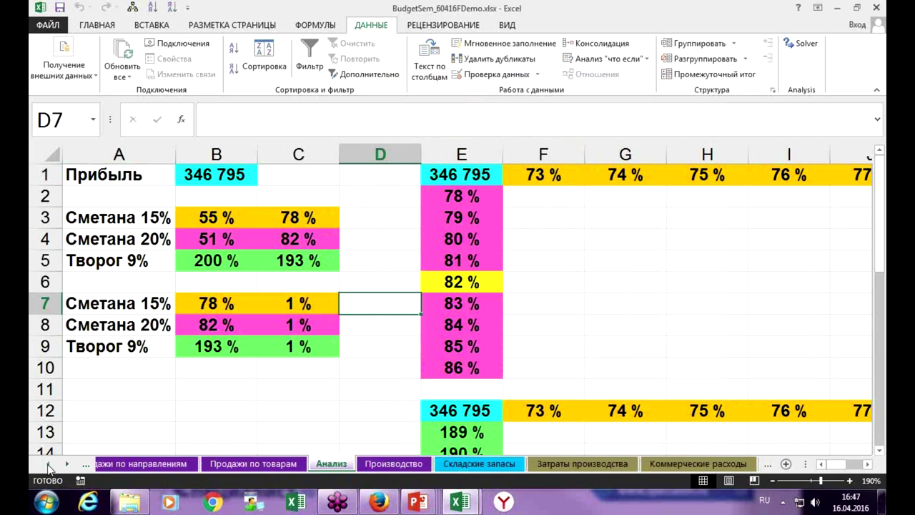
pyautogui.click(49, 466)
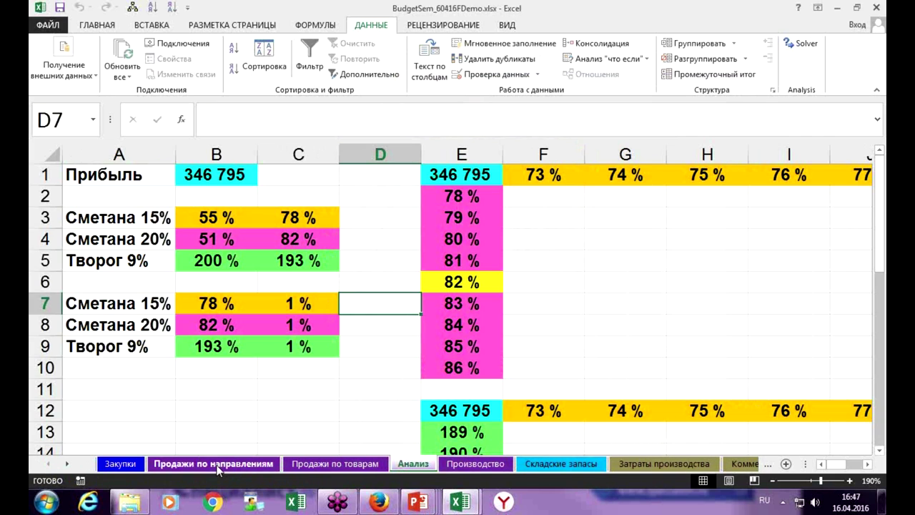
pyautogui.click(473, 465)
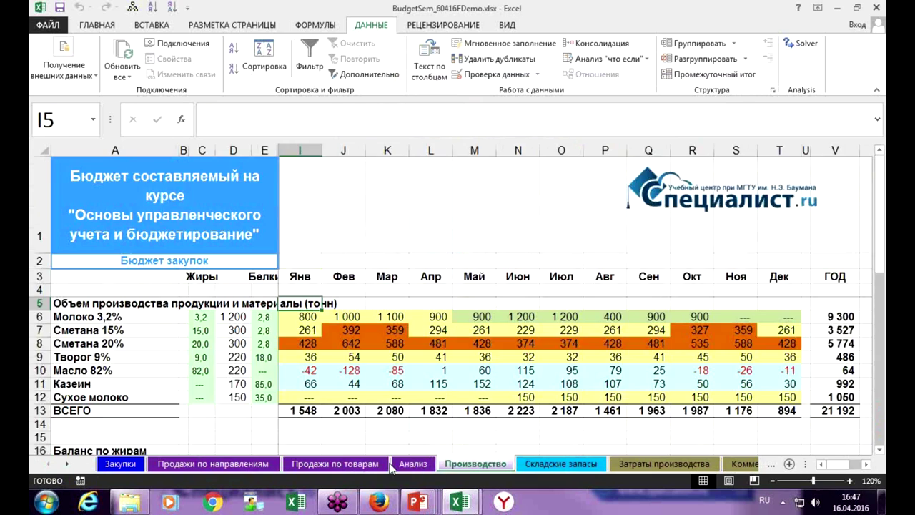
pyautogui.click(335, 464)
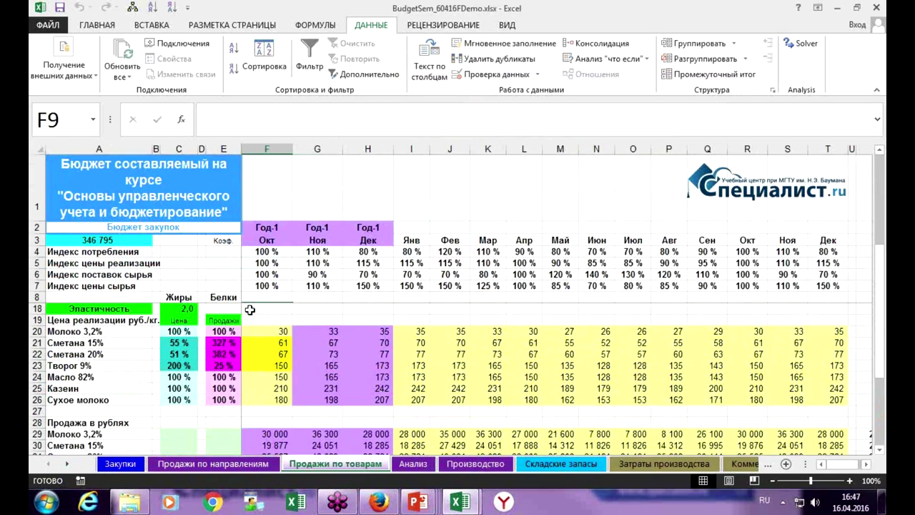
pyautogui.scroll(3, 250, 309)
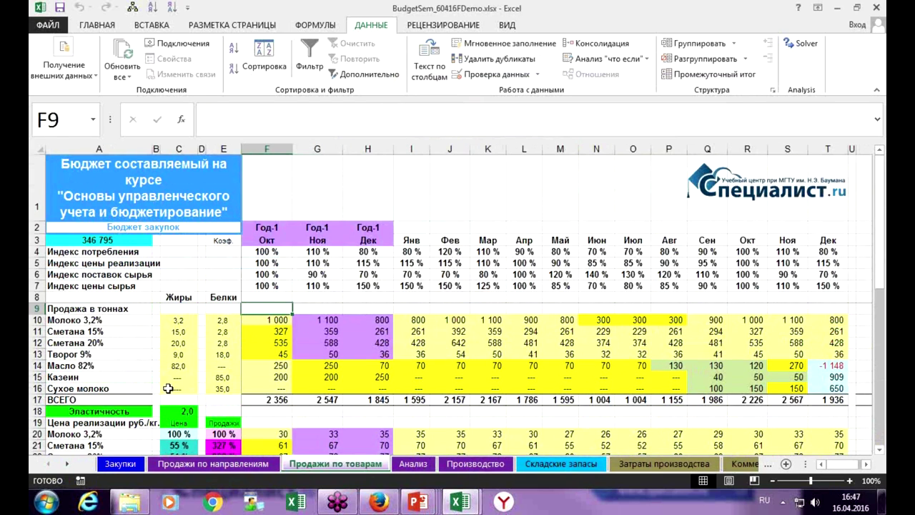
# Step: Check the annual profit on the Прибыли и убытки sheet
pyautogui.click(68, 465)
pyautogui.click(68, 465)
pyautogui.click(68, 464)
pyautogui.click(68, 465)
pyautogui.click(68, 465)
pyautogui.click(68, 465)
pyautogui.click(68, 465)
pyautogui.click(68, 465)
pyautogui.click(68, 465)
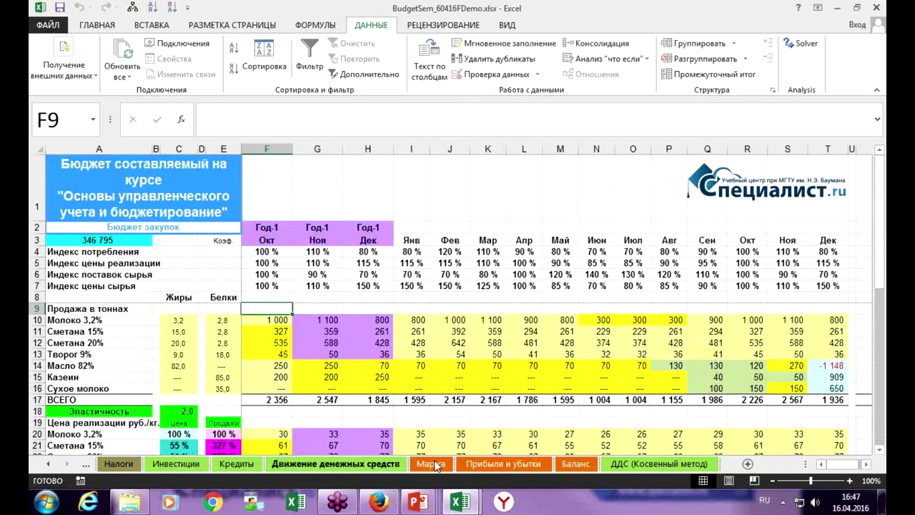
pyautogui.click(503, 464)
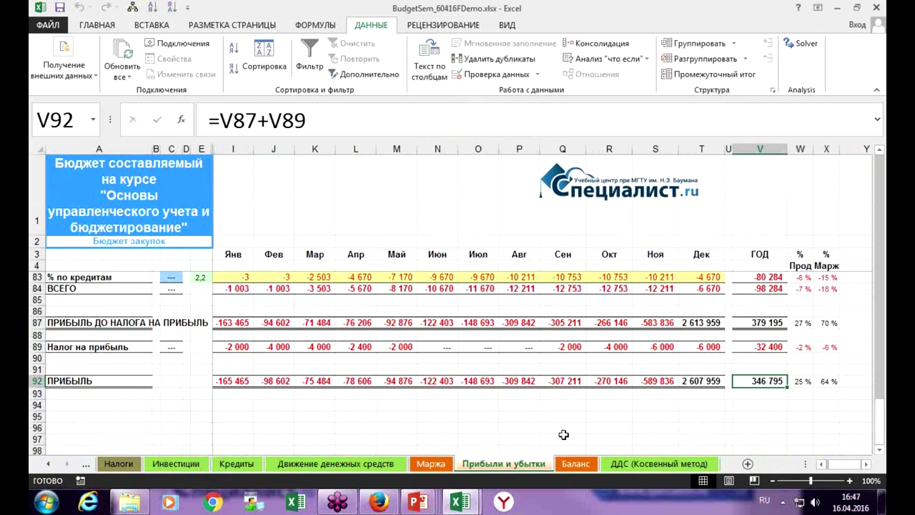
# Step: Review the sales on Продажи по направлениям and the price and sales coefficients on Продажи по товарам
pyautogui.click(48, 465)
pyautogui.click(48, 465)
pyautogui.click(48, 465)
pyautogui.click(48, 465)
pyautogui.click(48, 465)
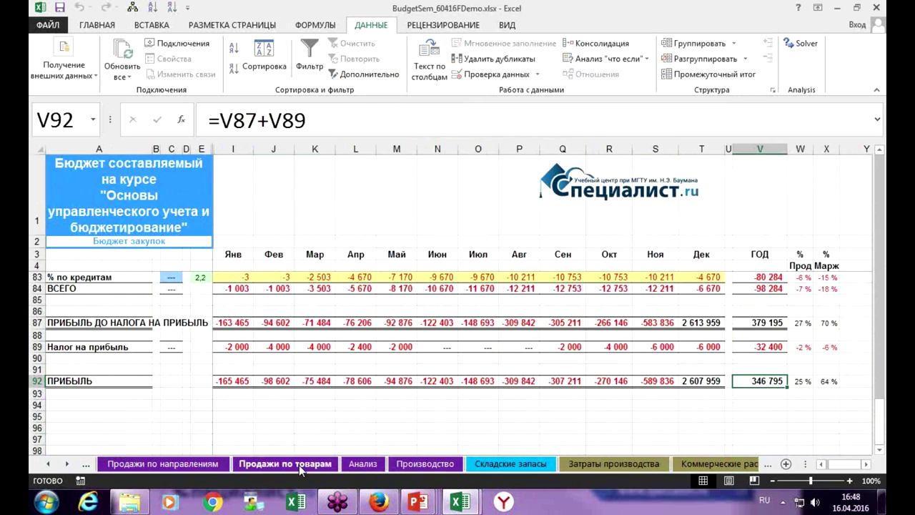
pyautogui.click(204, 465)
pyautogui.scroll(-6, 345, 412)
pyautogui.scroll(7, 345, 412)
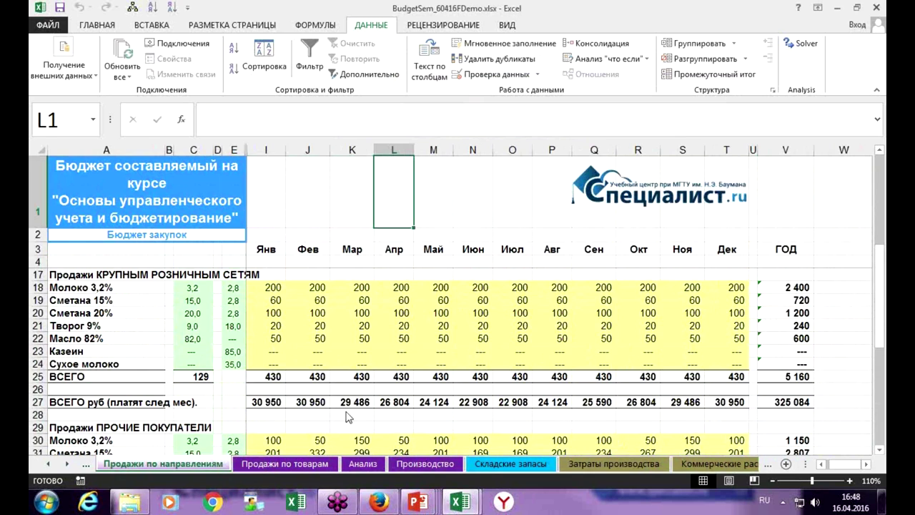
pyautogui.click(313, 465)
pyautogui.scroll(-3, 333, 402)
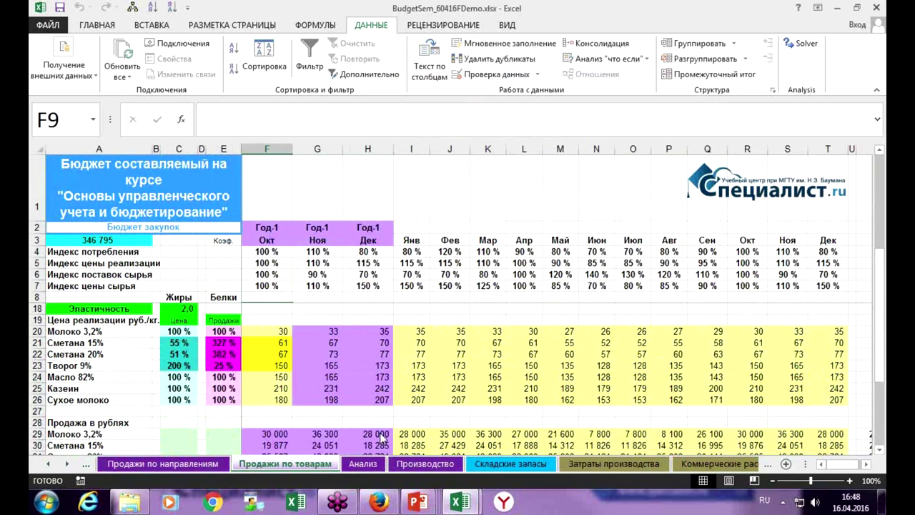
# Step: Inspect the February Масло 82% formulas for production volume on Производство and full unit cost on Затраты производства
pyautogui.click(411, 465)
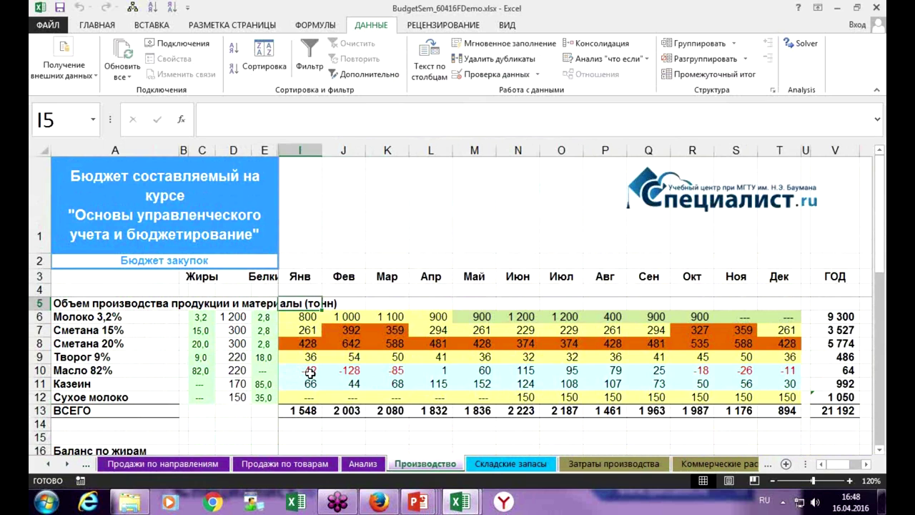
pyautogui.click(353, 372)
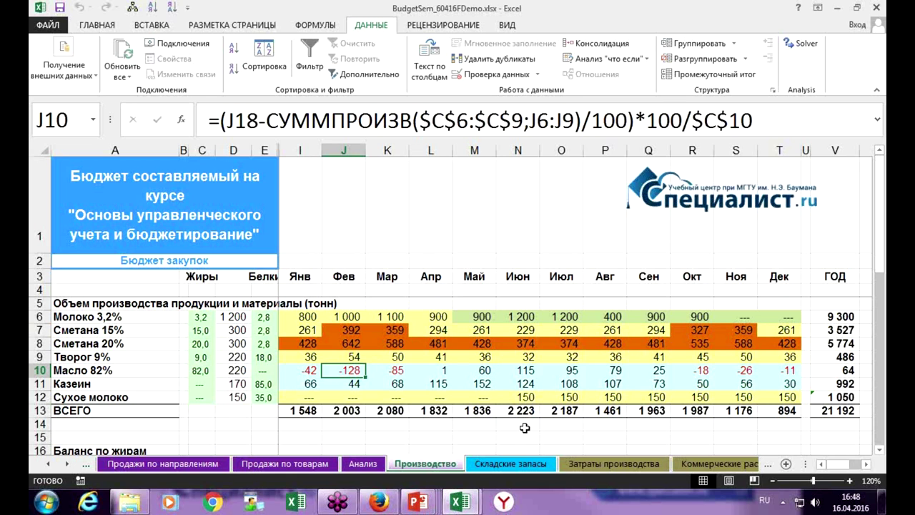
pyautogui.click(603, 464)
pyautogui.scroll(-11, 573, 371)
pyautogui.scroll(-10, 572, 371)
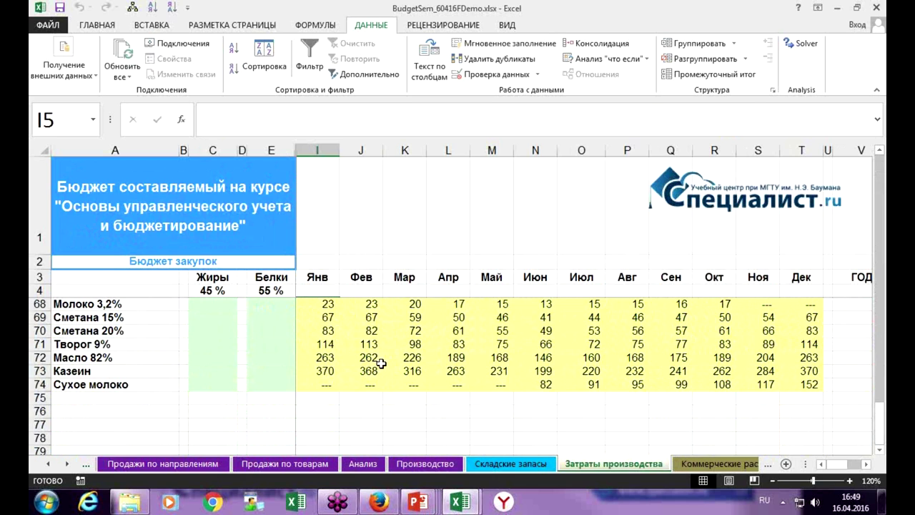
pyautogui.click(373, 358)
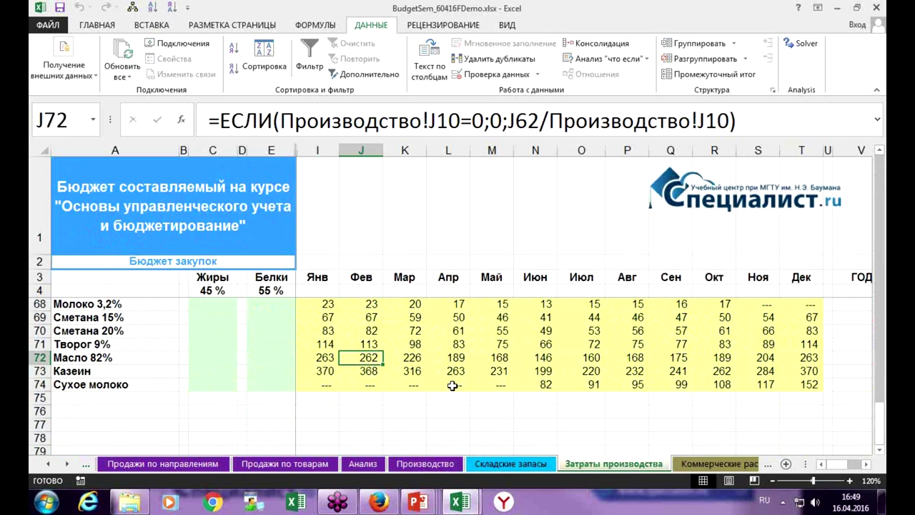
pyautogui.scroll(1, 453, 385)
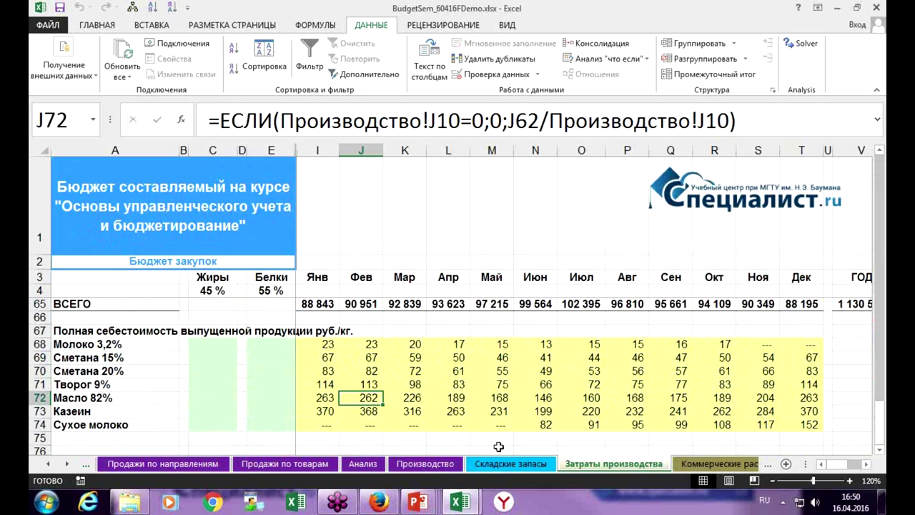
# Step: Unhide the hidden columns F to H on the Производство sheet
pyautogui.click(419, 465)
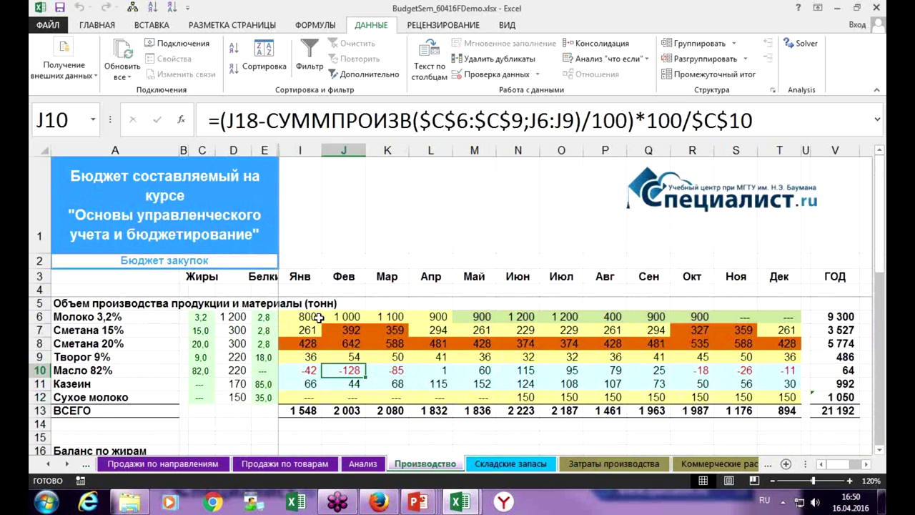
pyautogui.moveTo(780, 316); pyautogui.dragTo(308, 398)
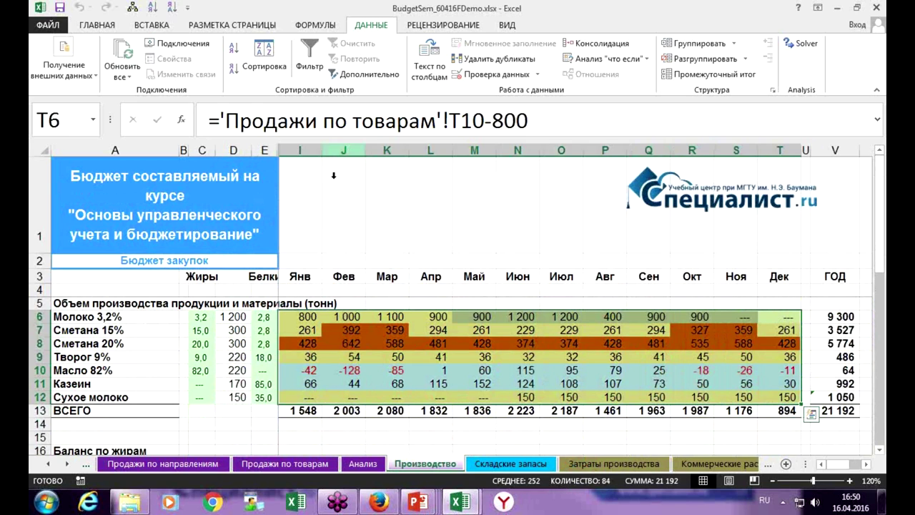
pyautogui.click(336, 149)
pyautogui.moveTo(336, 148); pyautogui.dragTo(115, 150)
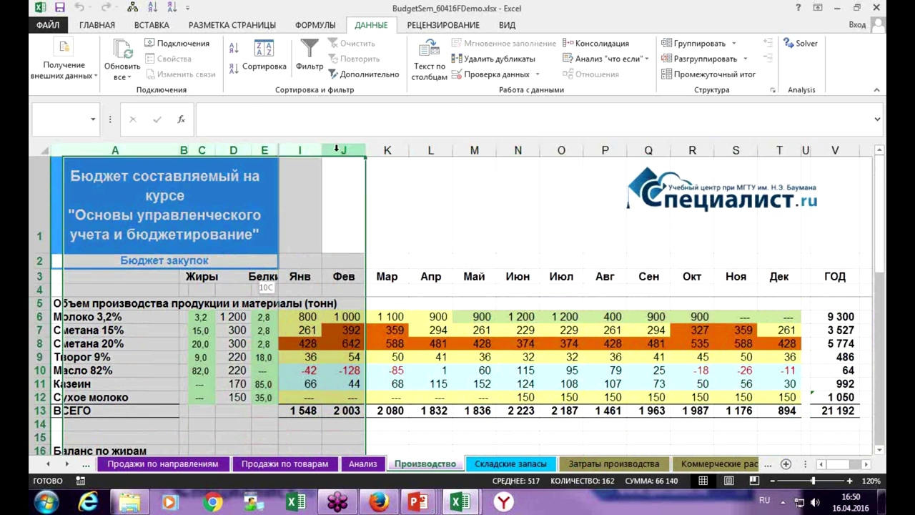
pyautogui.rightClick(321, 243)
pyautogui.click(364, 462)
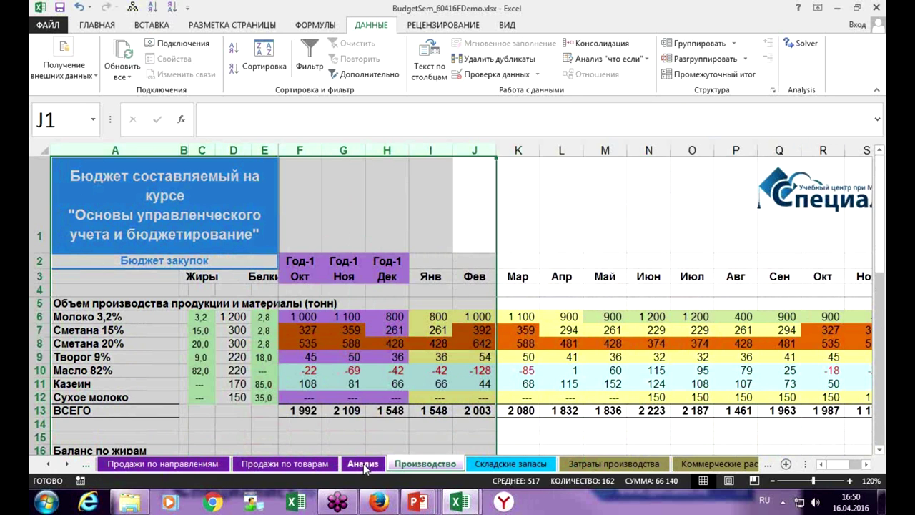
pyautogui.click(518, 372)
# Step: Enter the label "Мин произв." in cell A11 of the Анализ sheet
pyautogui.click(362, 462)
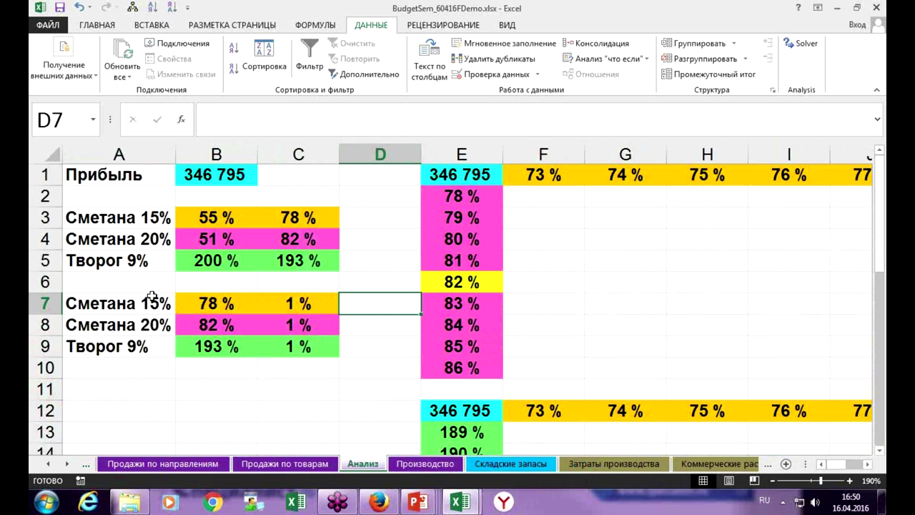
pyautogui.click(127, 386)
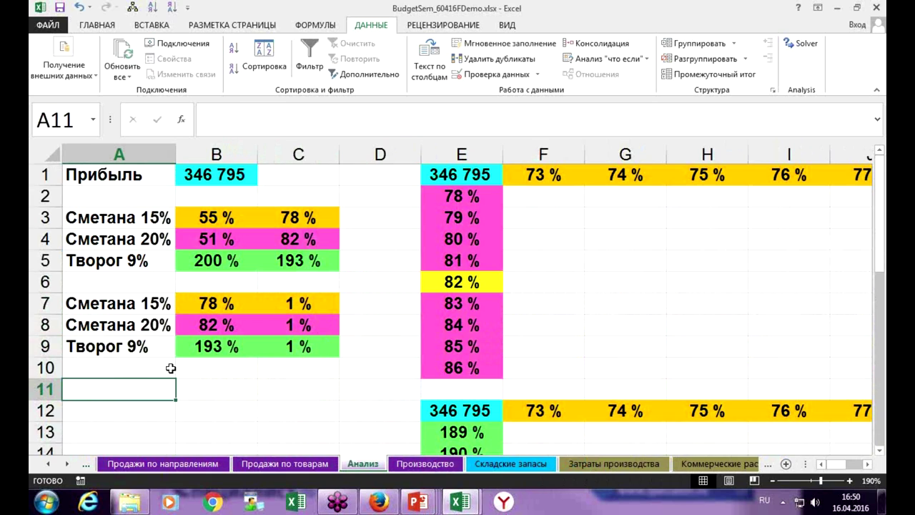
pyautogui.write('Мин')
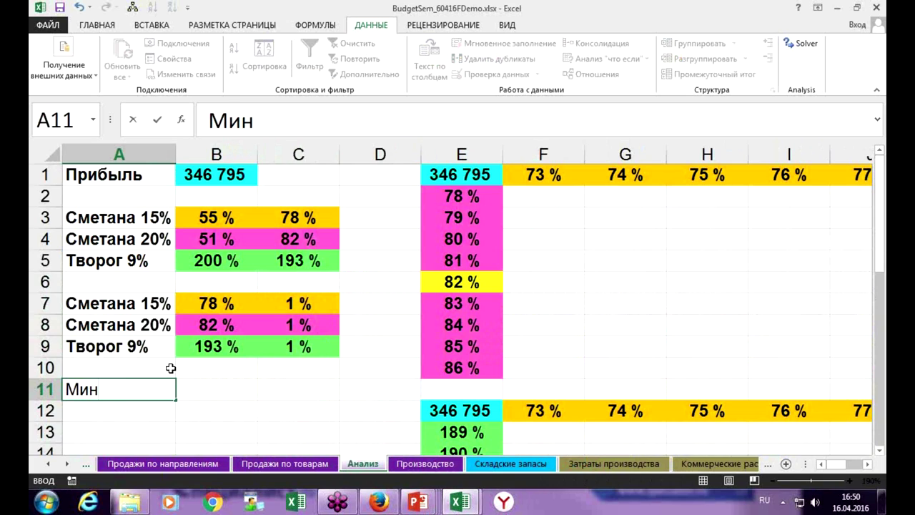
pyautogui.write(' произв.')
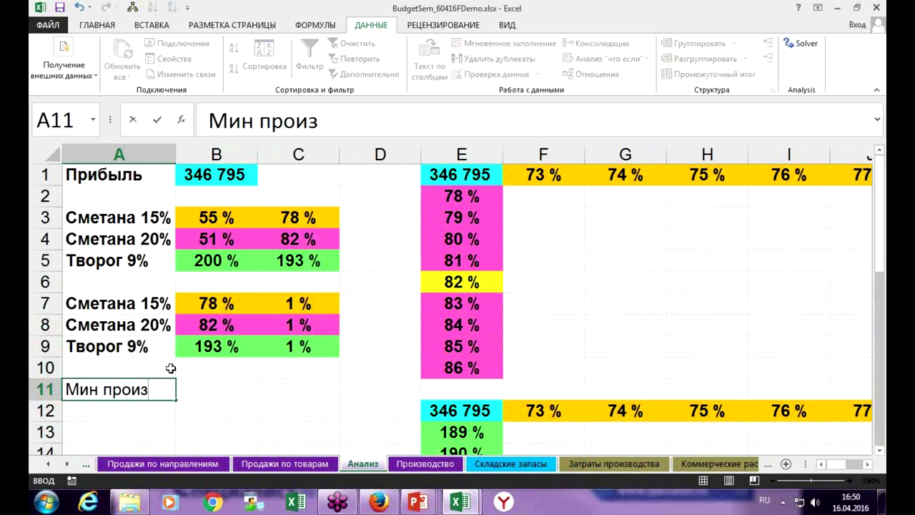
pyautogui.press('Return')
# Step: Copy the formatting of the "Сметана 20%" label in A8 onto the label in A11
pyautogui.press('Up')
pyautogui.press('Up')
pyautogui.press('Up')
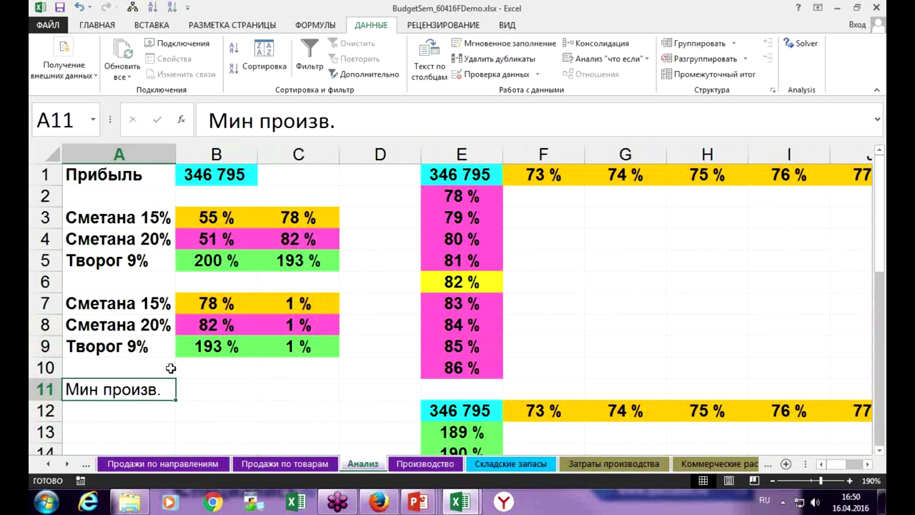
pyautogui.press('Down')
pyautogui.press('Down')
pyautogui.press('Up')
pyautogui.press('Up')
pyautogui.press('Up')
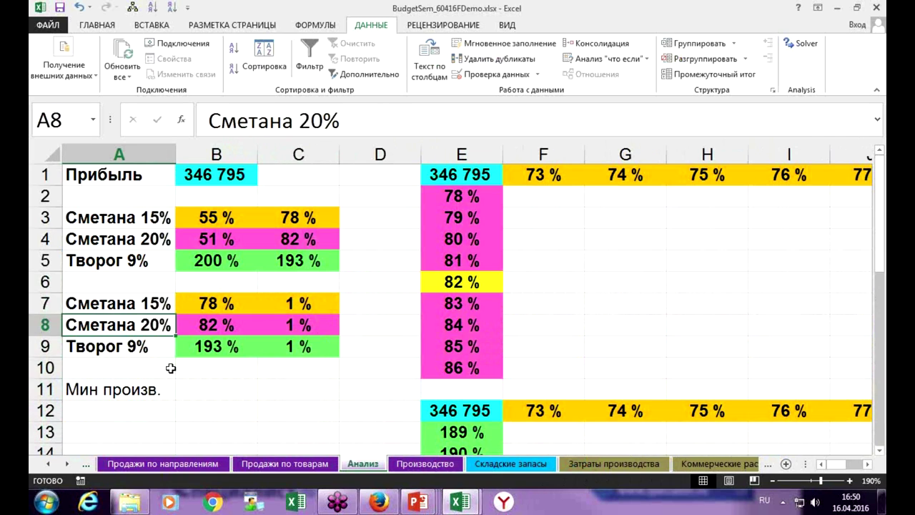
pyautogui.click(97, 29)
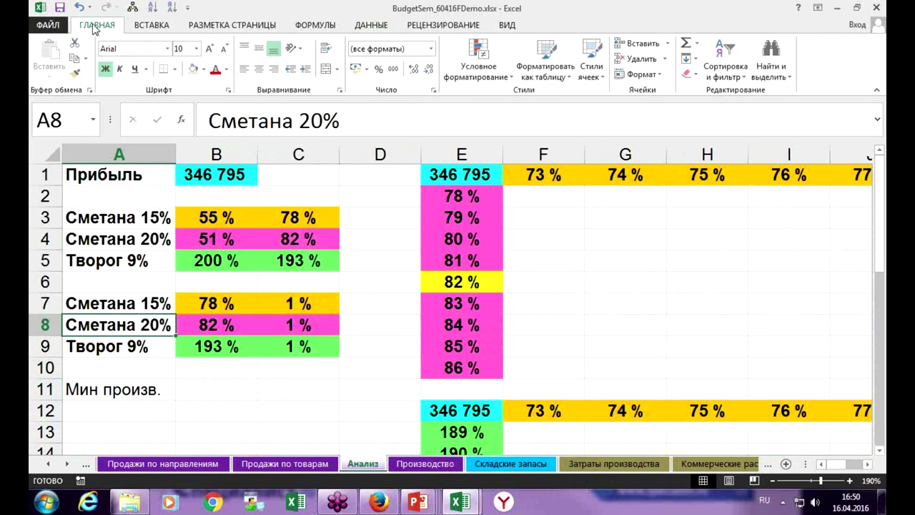
pyautogui.click(75, 72)
pyautogui.click(115, 386)
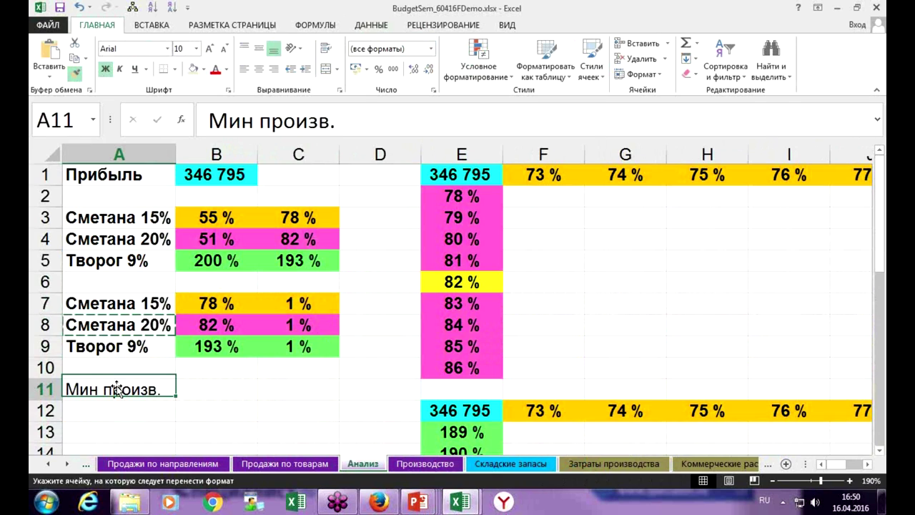
# Step: Give cell B11 a light green fill and enter the formula =МИН(Производство!F6:T12) in it
pyautogui.click(223, 408)
pyautogui.click(227, 391)
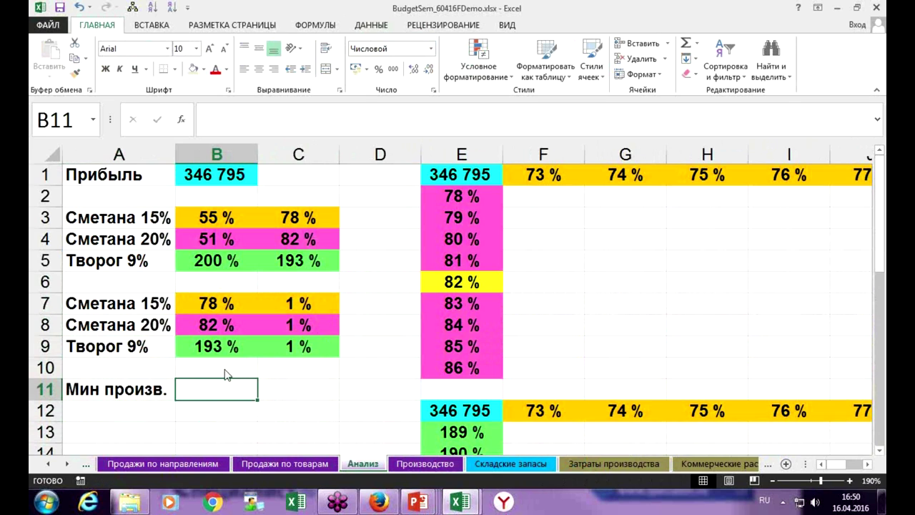
pyautogui.click(193, 73)
pyautogui.write('=')
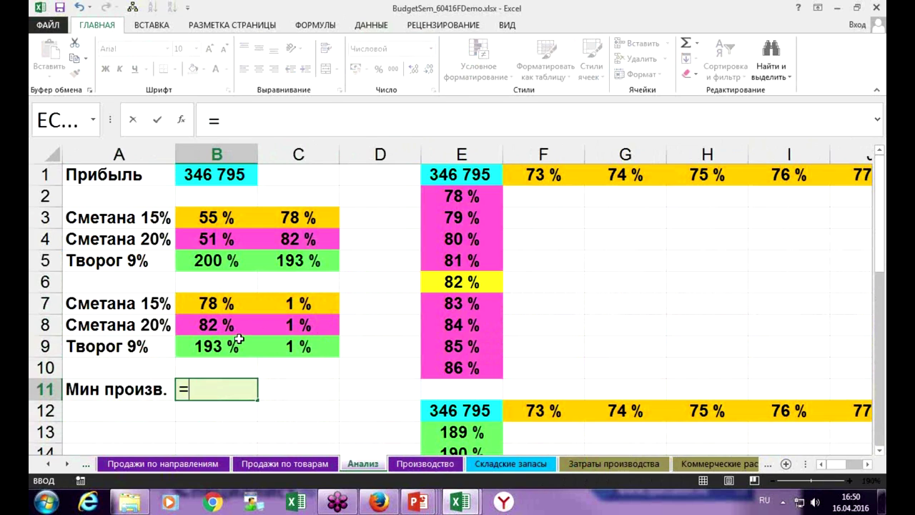
pyautogui.write('мин')
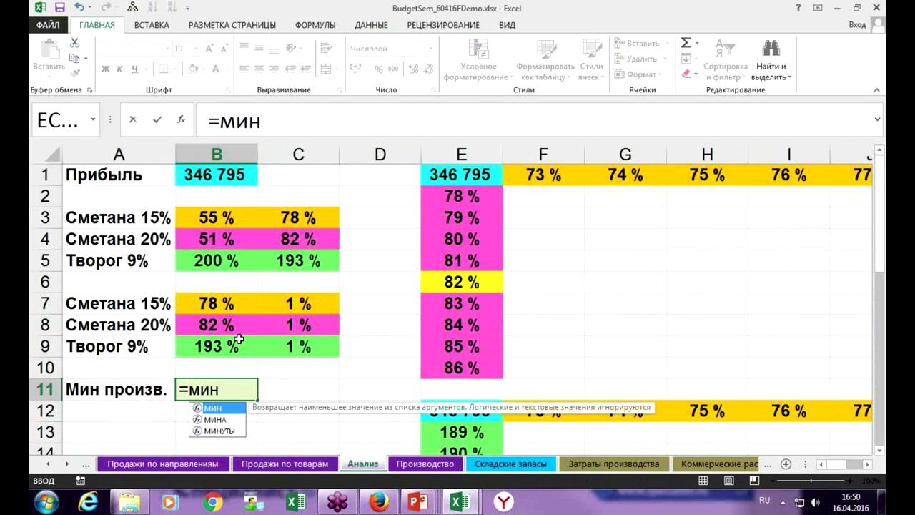
pyautogui.press('Tab')
pyautogui.hotkey('ctrl', 'a')
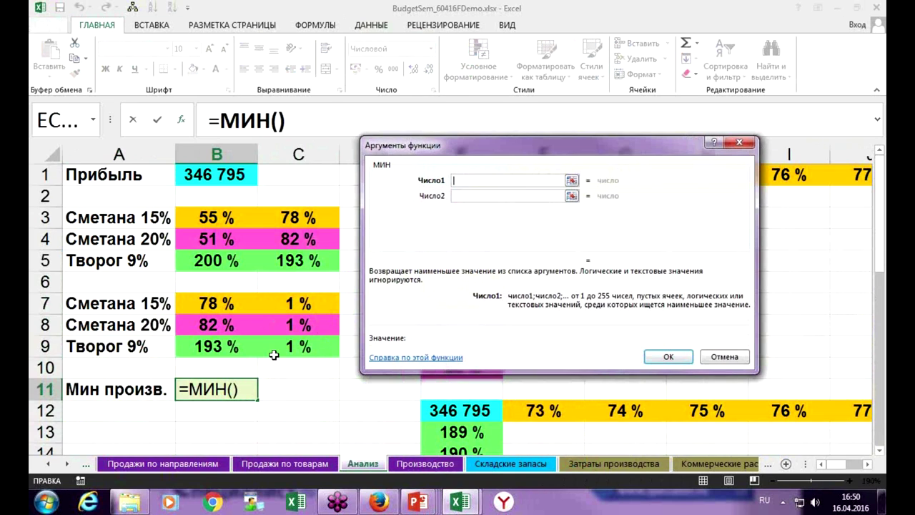
pyautogui.click(425, 464)
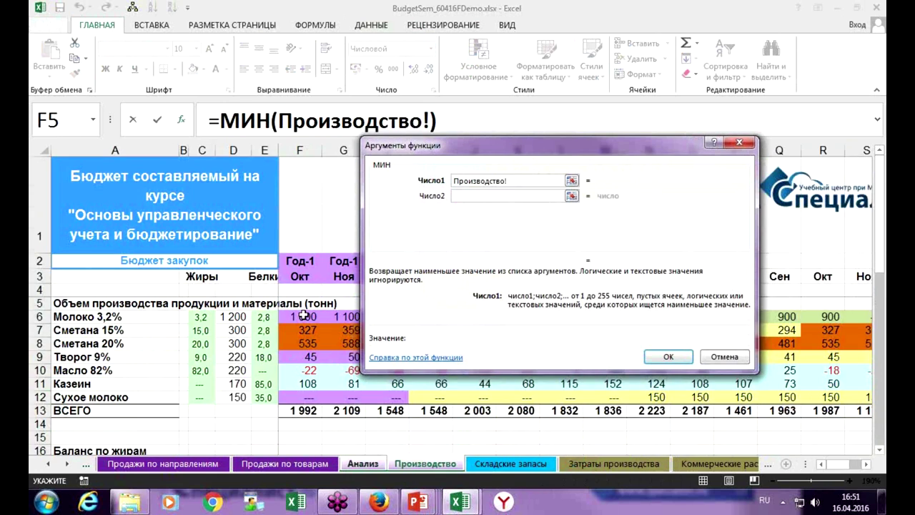
pyautogui.moveTo(304, 315); pyautogui.dragTo(829, 396)
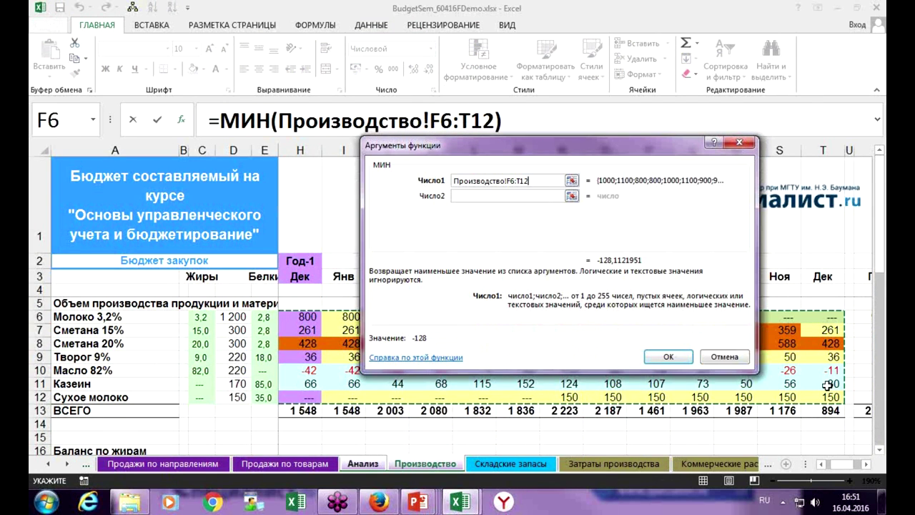
pyautogui.press('Return')
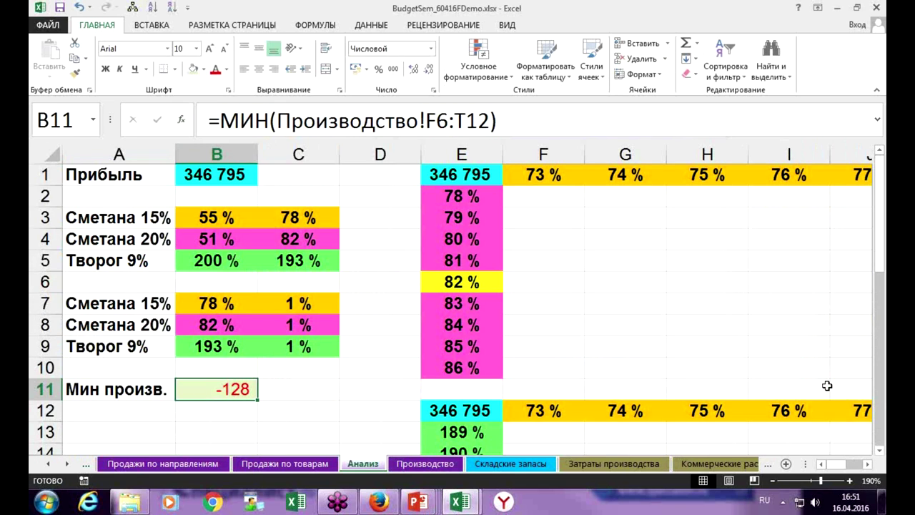
# Step: Try 100% for all three product coefficients in B3:B5, and undo the change
pyautogui.press('Up')
pyautogui.press('Up')
pyautogui.press('Up')
pyautogui.press('Up')
pyautogui.press('Up')
pyautogui.press('Up')
pyautogui.press('Up')
pyautogui.press('Up')
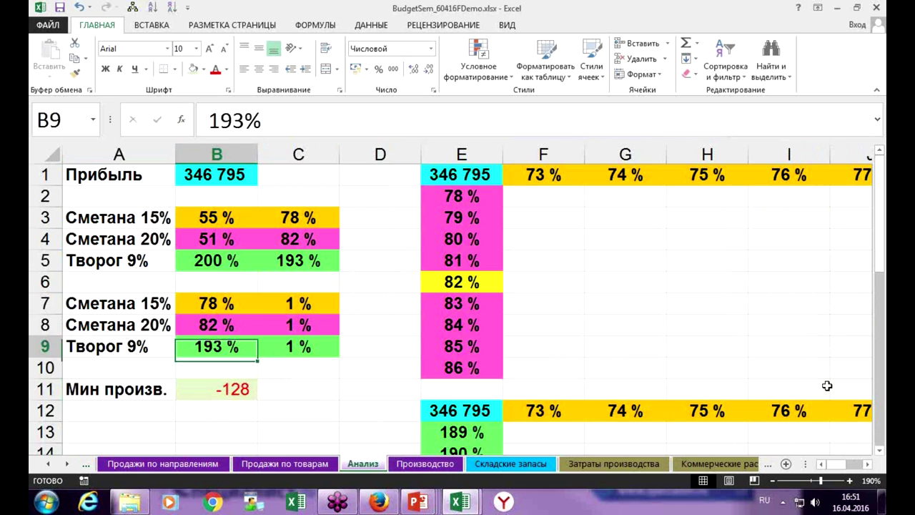
pyautogui.hotkey('shift', 'Down')
pyautogui.hotkey('shift', 'Down')
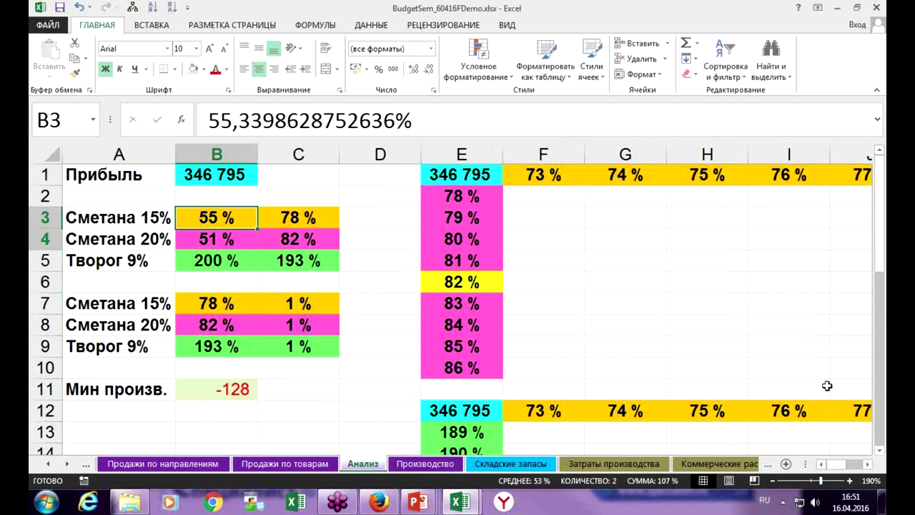
pyautogui.write('100')
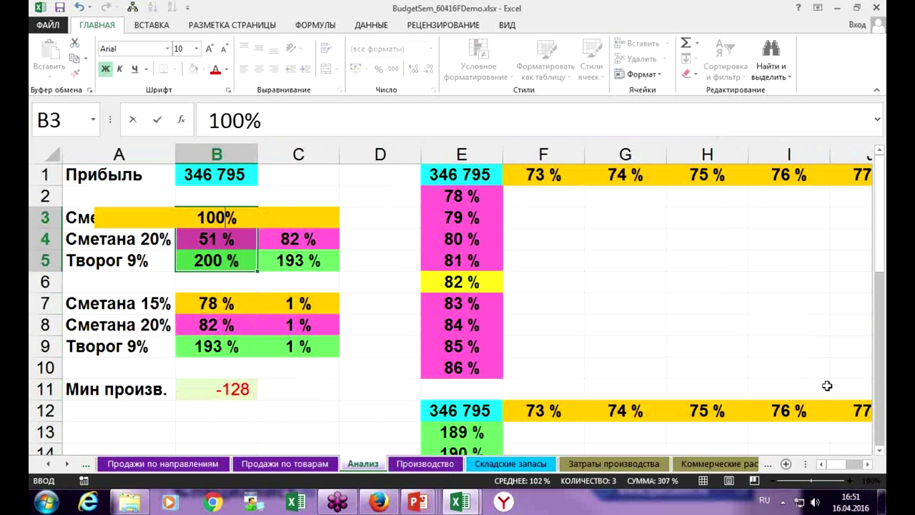
pyautogui.press('Return')
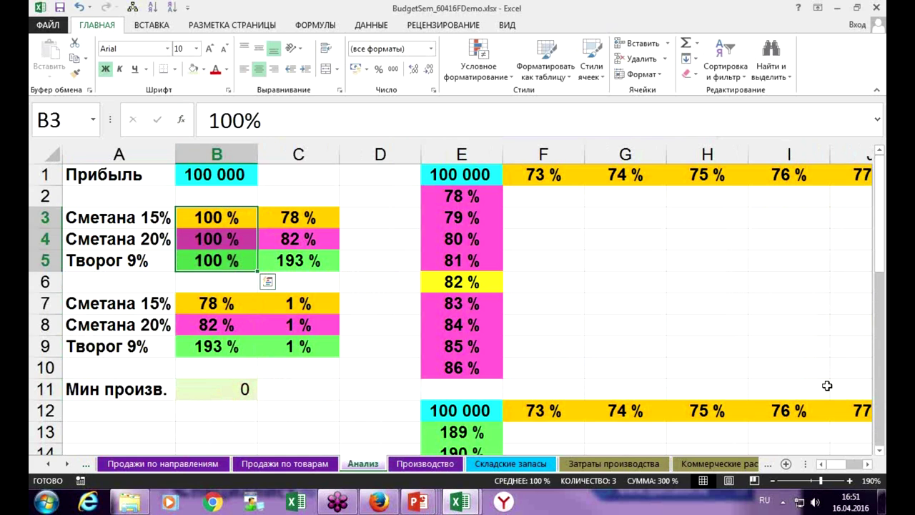
pyautogui.hotkey('ctrl', 'z')
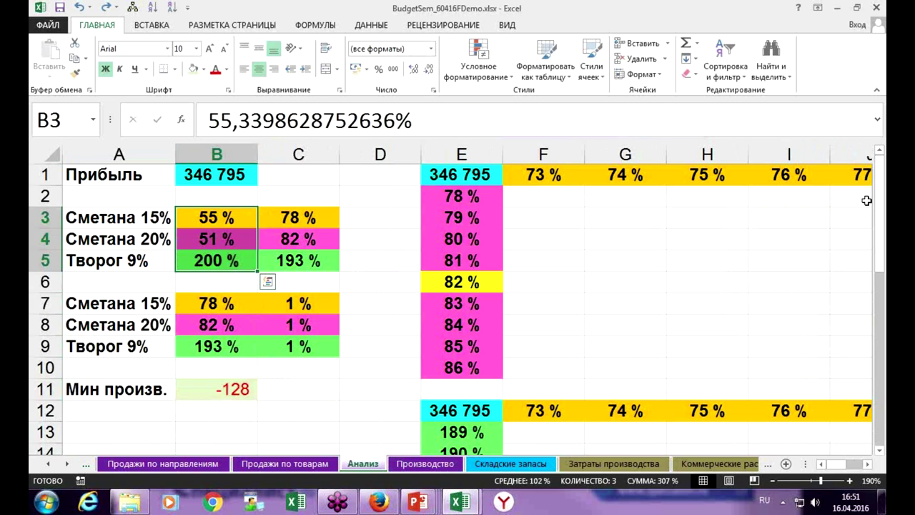
# Step: Add the constraint $B$11 >= 0 to the Solver parameters
pyautogui.click(370, 25)
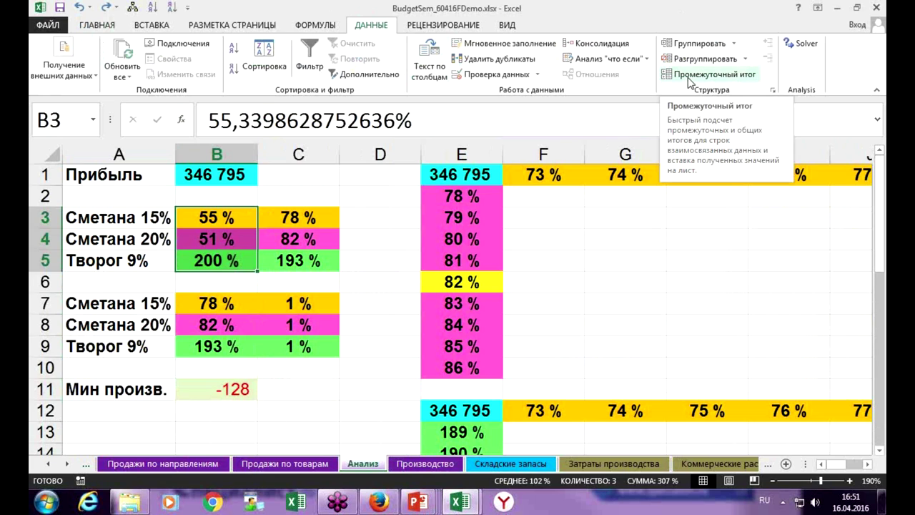
pyautogui.click(801, 44)
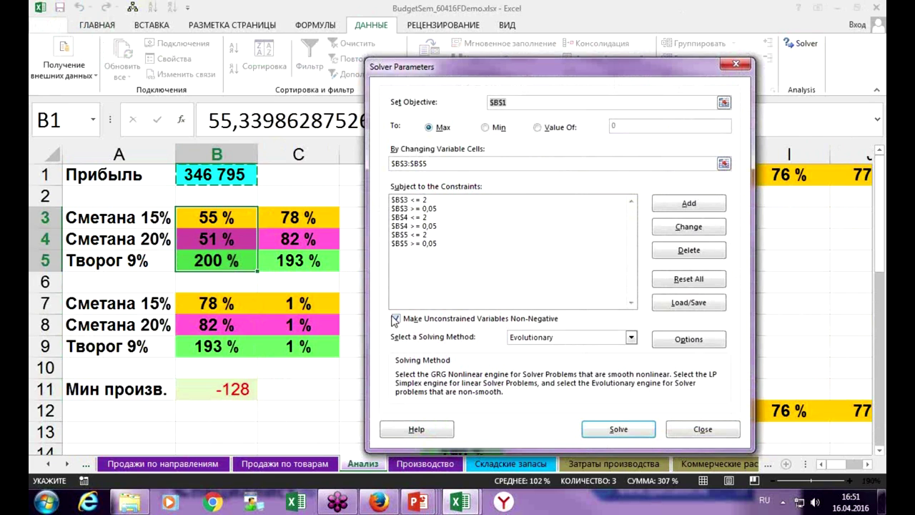
pyautogui.click(689, 204)
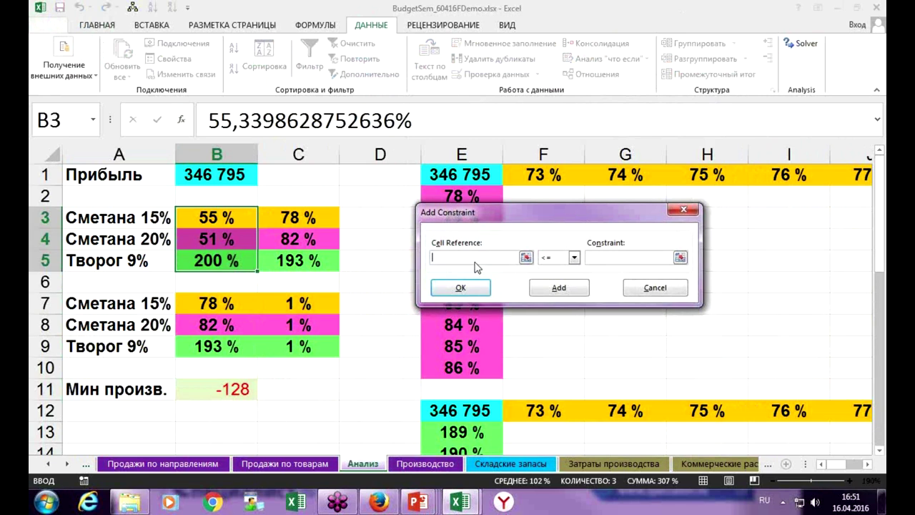
pyautogui.click(245, 388)
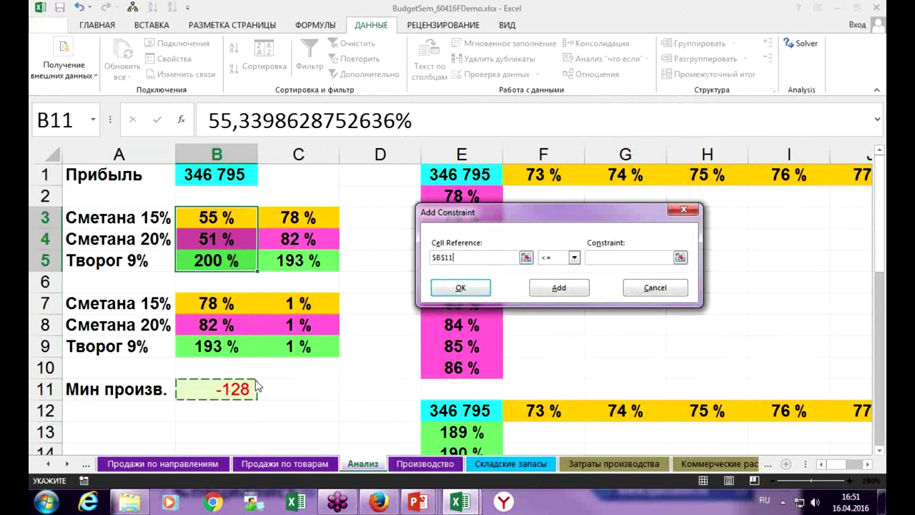
pyautogui.click(574, 257)
pyautogui.click(549, 277)
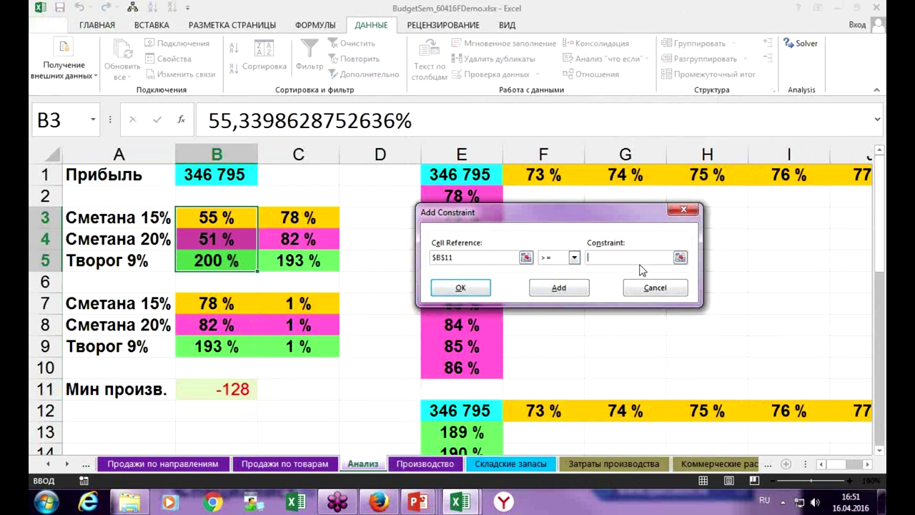
pyautogui.write('0')
pyautogui.click(460, 287)
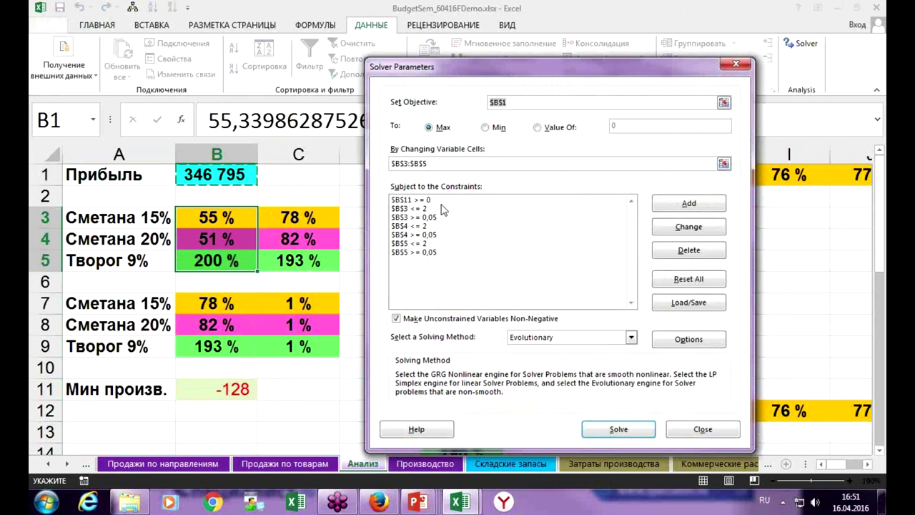
# Step: Run Solver with the Evolutionary method and keep its solution
pyautogui.click(617, 430)
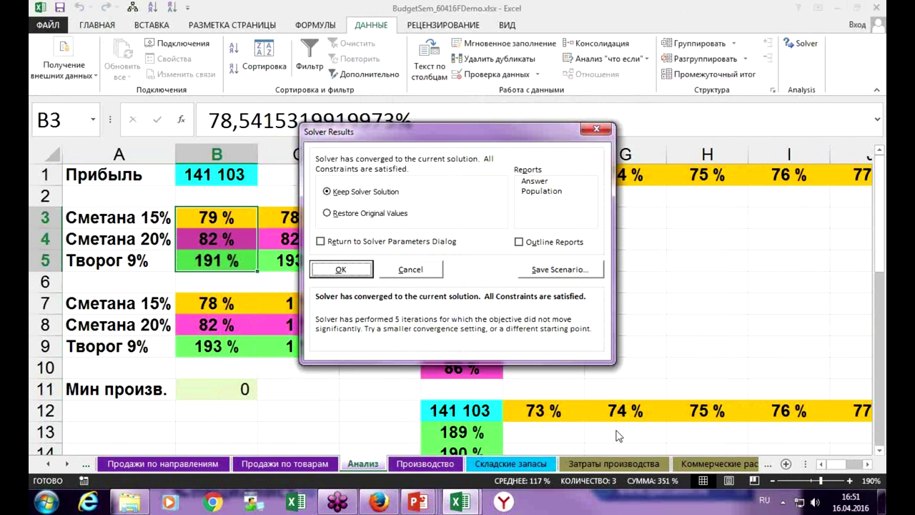
pyautogui.click(342, 271)
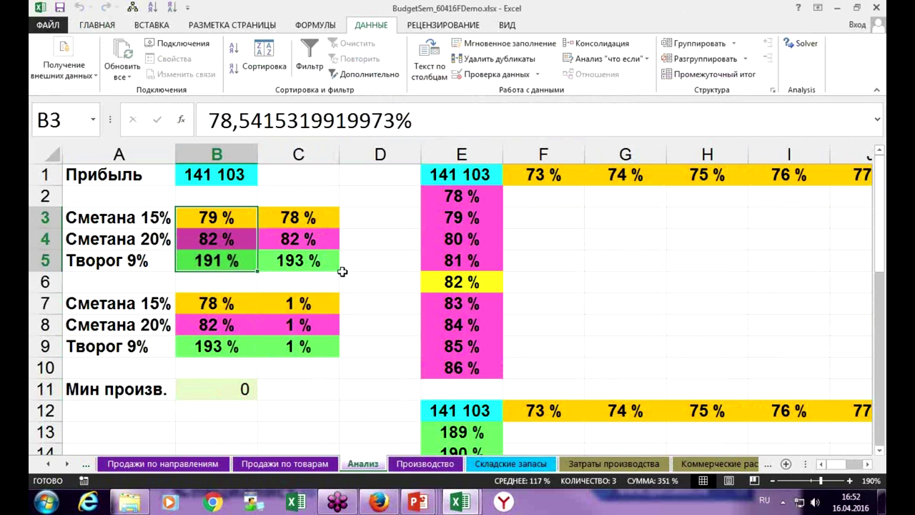
pyautogui.click(353, 350)
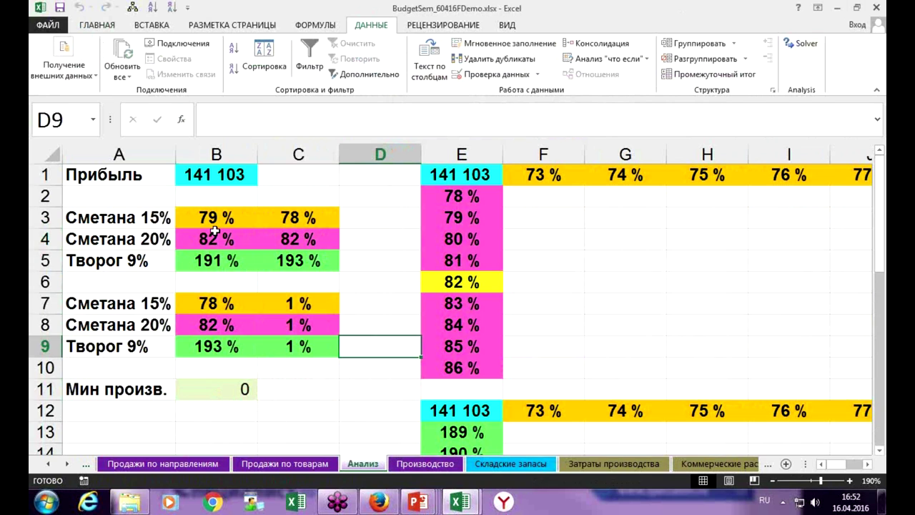
# Step: Copy the profit from B1 into C1 with its formatting, replacing the pasted formula with a fixed value
pyautogui.click(204, 181)
pyautogui.hotkey('ctrl', 'c')
pyautogui.press('Right')
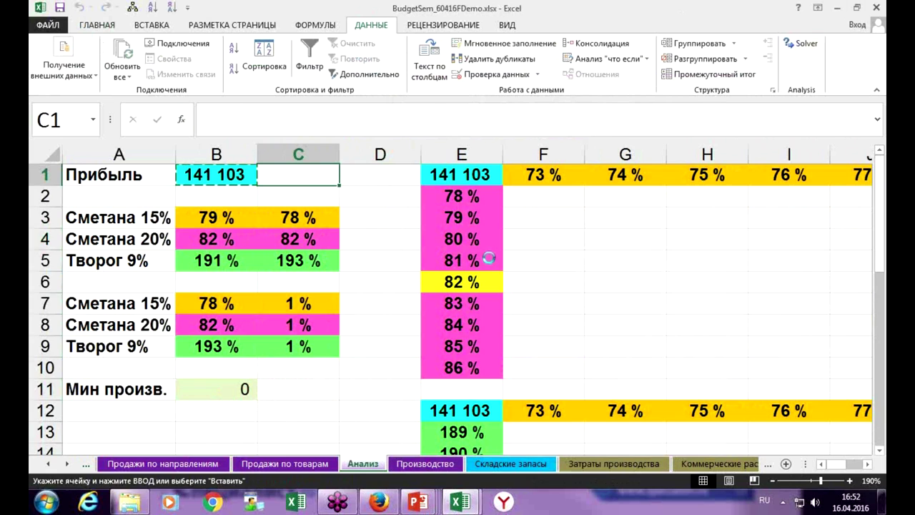
pyautogui.hotkey('ctrl', 'v')
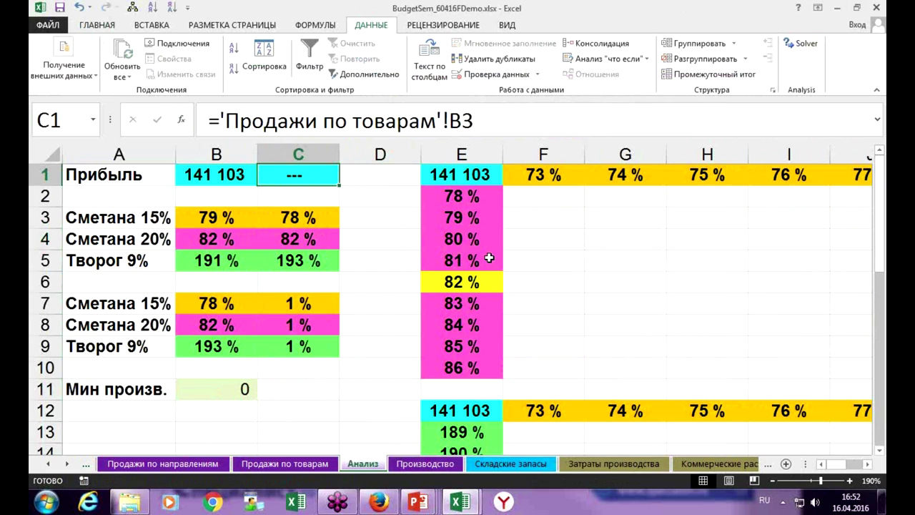
pyautogui.press('Left')
pyautogui.hotkey('ctrl', 'c')
pyautogui.press('Right')
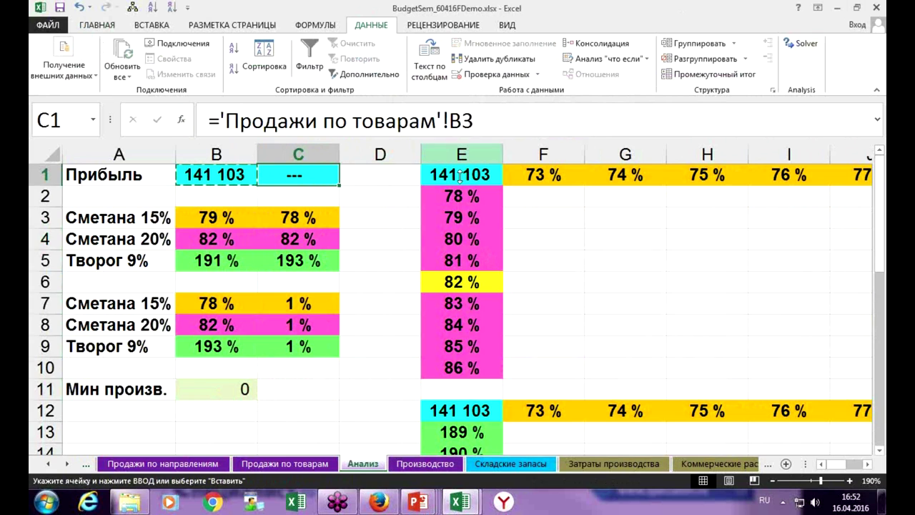
pyautogui.rightClick(304, 175)
pyautogui.click(354, 233)
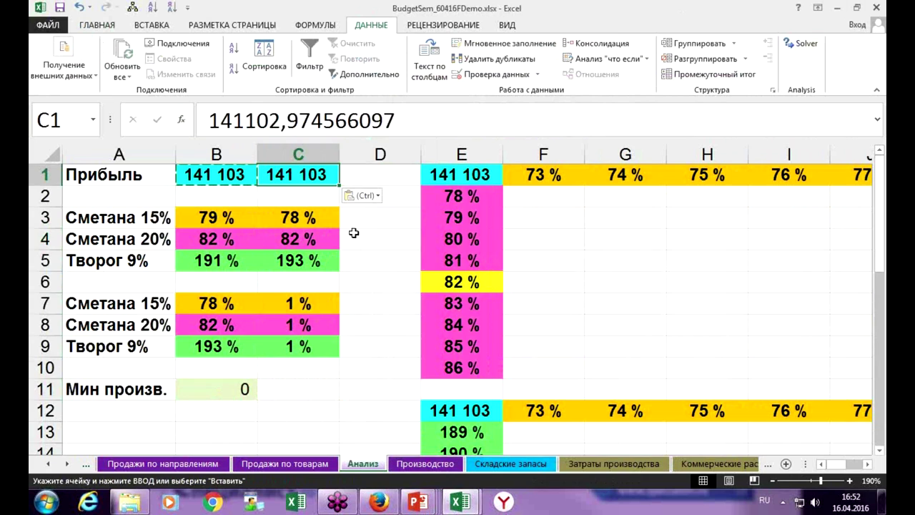
# Step: Try the coefficients from C3:C5 as pasted values in B3:B5, undo the paste and clear the copy selection
pyautogui.click(355, 218)
pyautogui.moveTo(310, 212); pyautogui.dragTo(307, 260)
pyautogui.hotkey('ctrl', 'c')
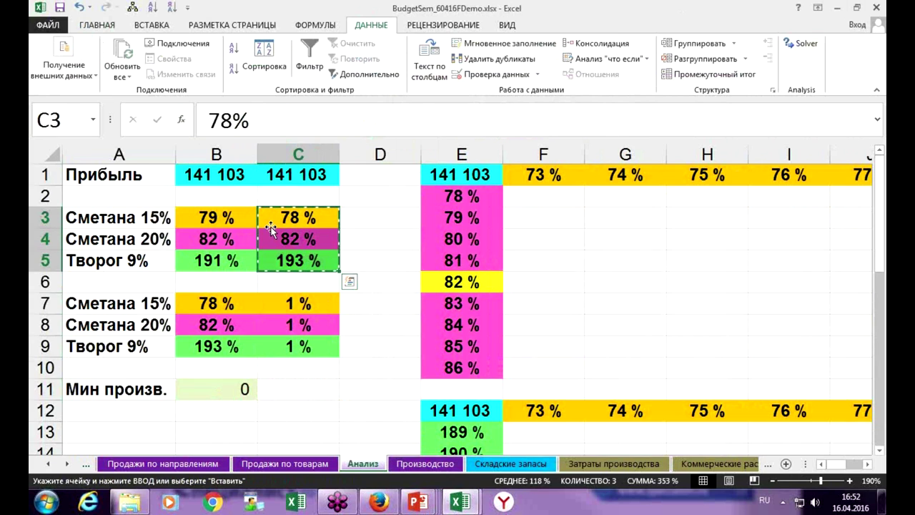
pyautogui.moveTo(243, 218); pyautogui.dragTo(245, 261)
pyautogui.rightClick(245, 261)
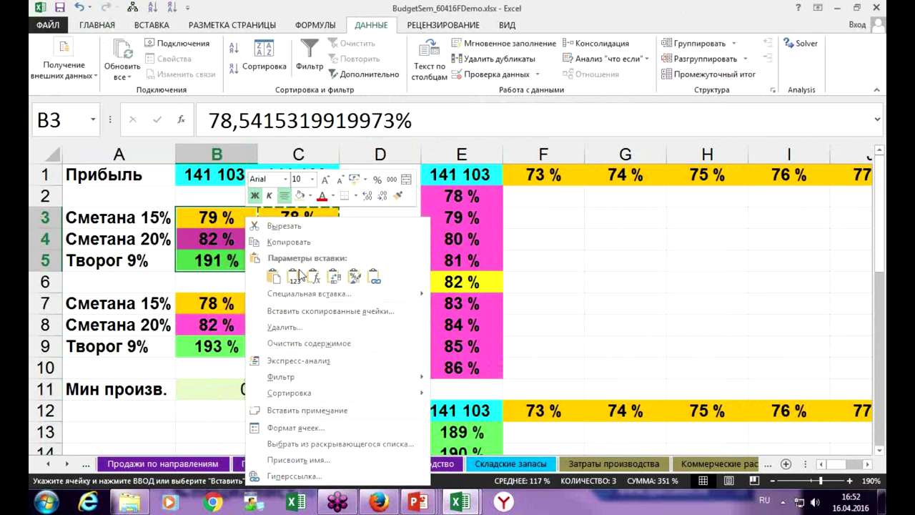
pyautogui.click(299, 275)
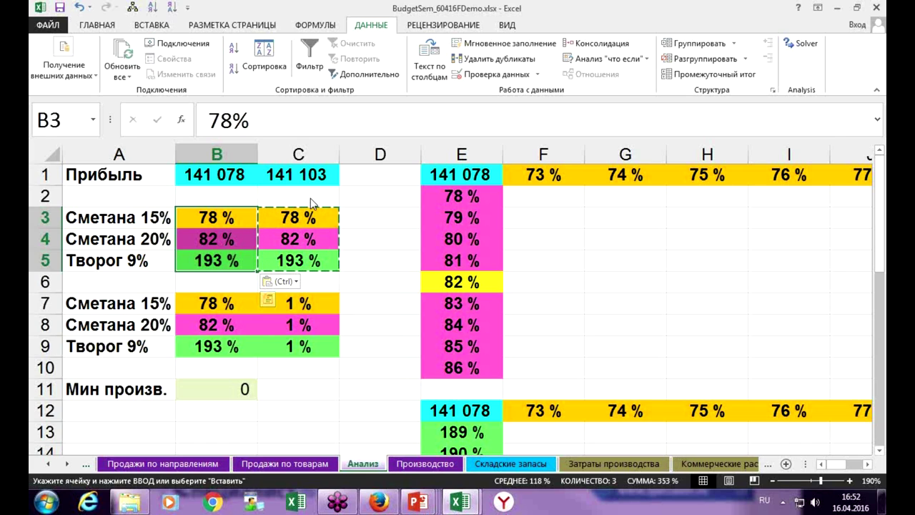
pyautogui.click(83, 7)
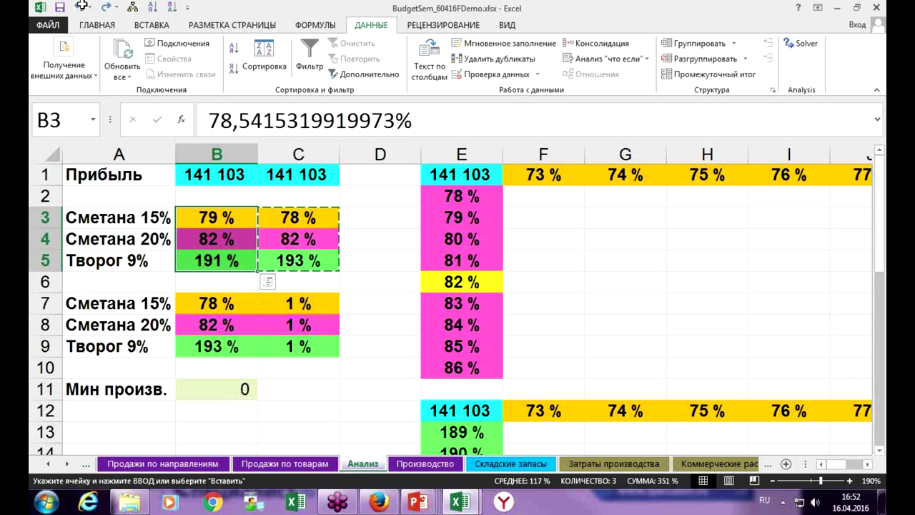
pyautogui.click(374, 290)
pyautogui.press('Escape')
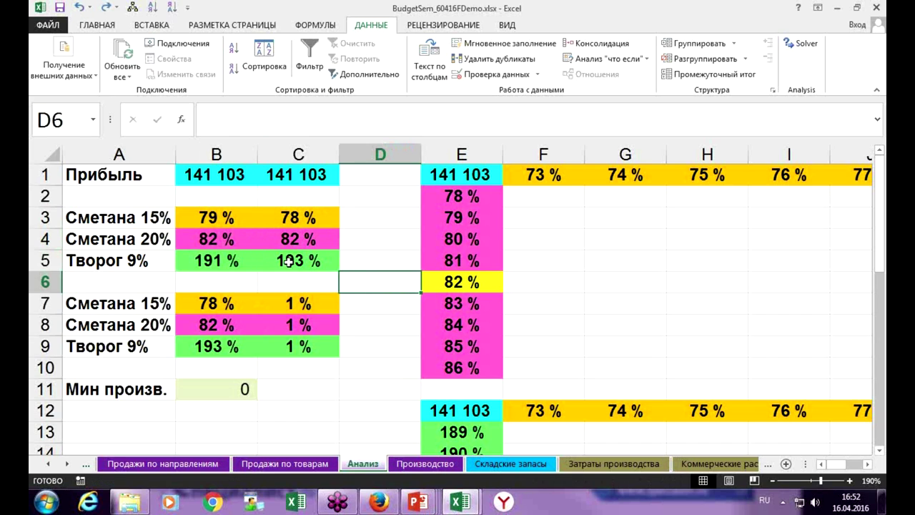
# Step: Undo the value paste in C1 and redo it
pyautogui.click(227, 218)
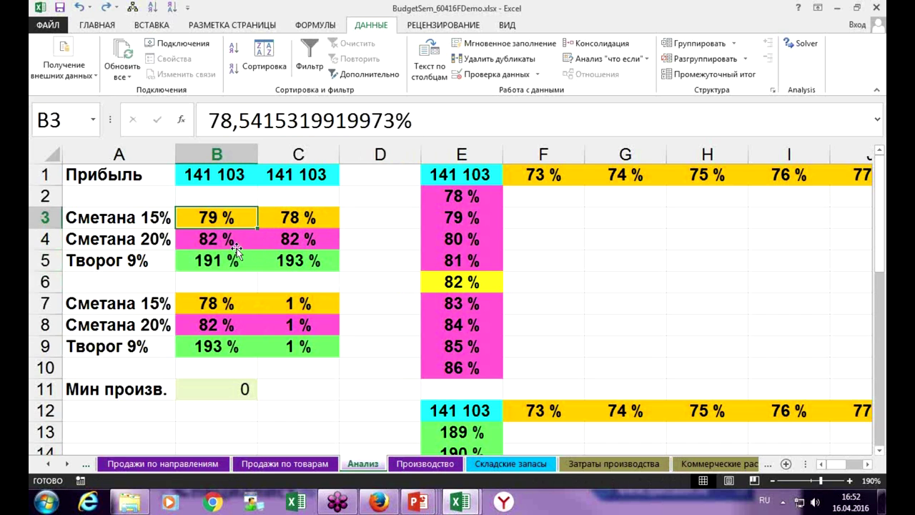
pyautogui.click(80, 7)
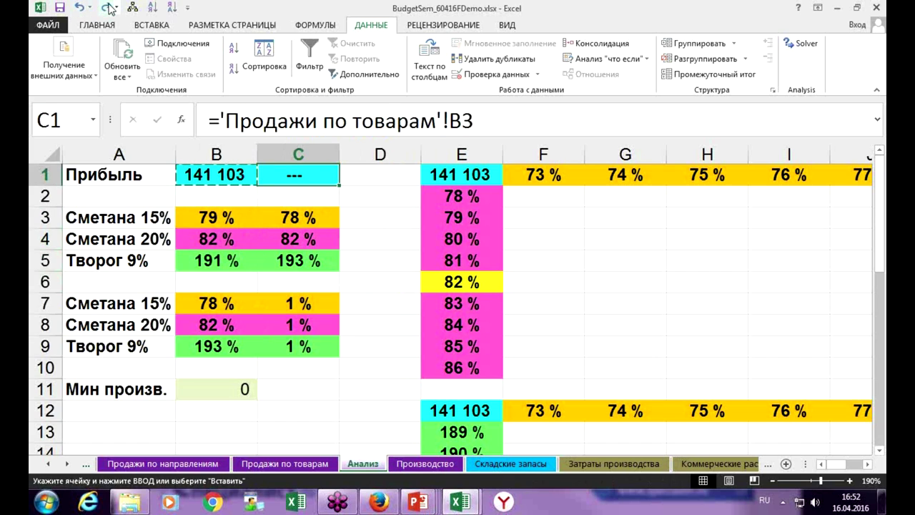
pyautogui.click(106, 7)
# Step: Review the C3:C4 coefficients and the monthly production volumes on the Производство sheet
pyautogui.moveTo(289, 218); pyautogui.dragTo(292, 243)
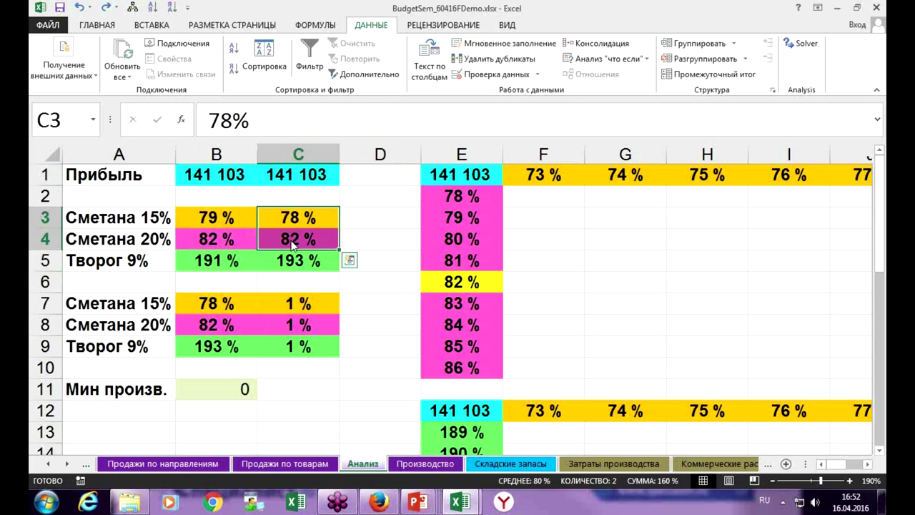
pyautogui.click(372, 231)
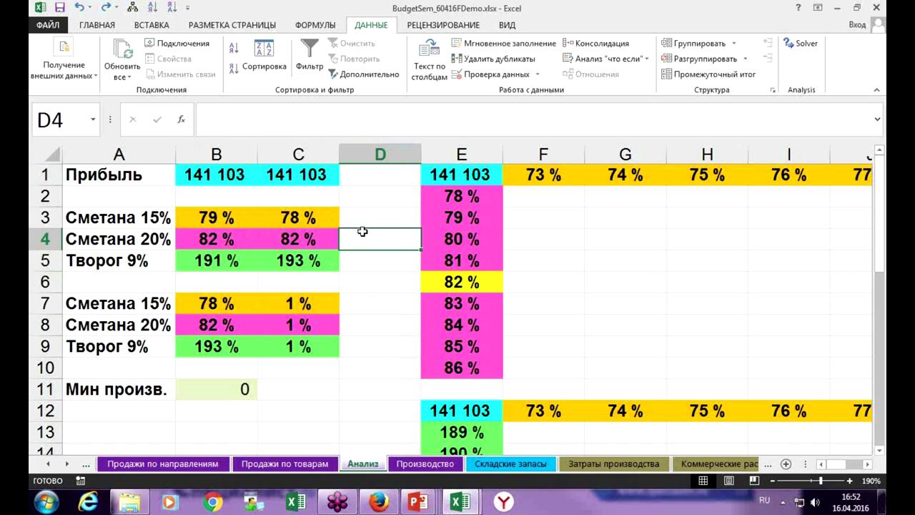
pyautogui.click(424, 465)
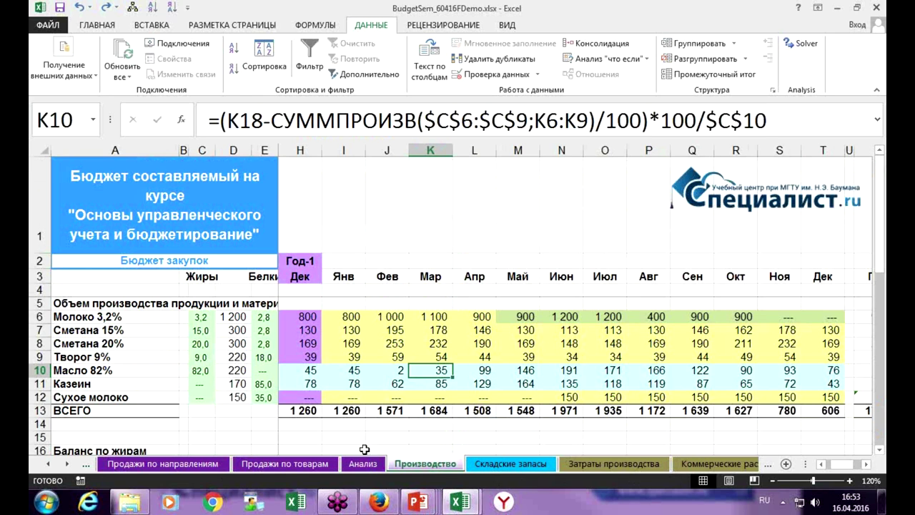
# Step: Check Продажи по товарам, then fill E1:P10 on Анализ as a two-variable data table with row input B3 and column input B4
pyautogui.click(295, 465)
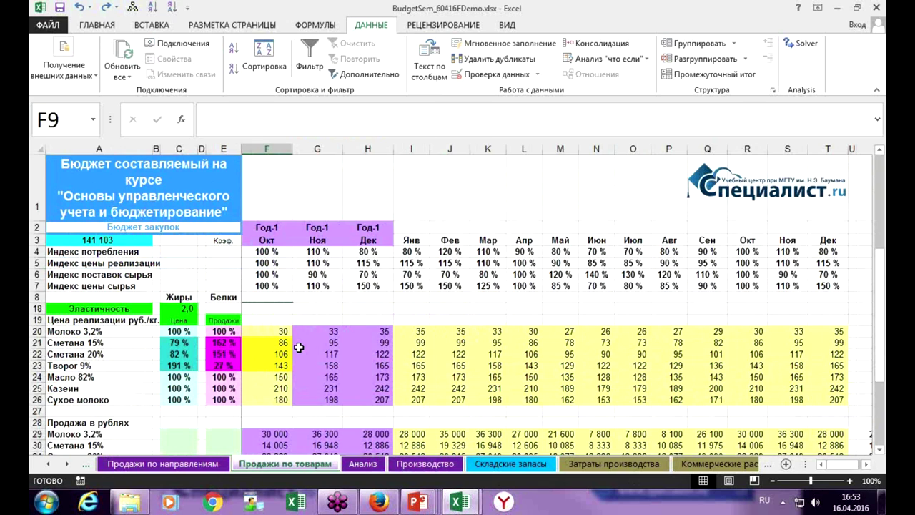
pyautogui.click(364, 463)
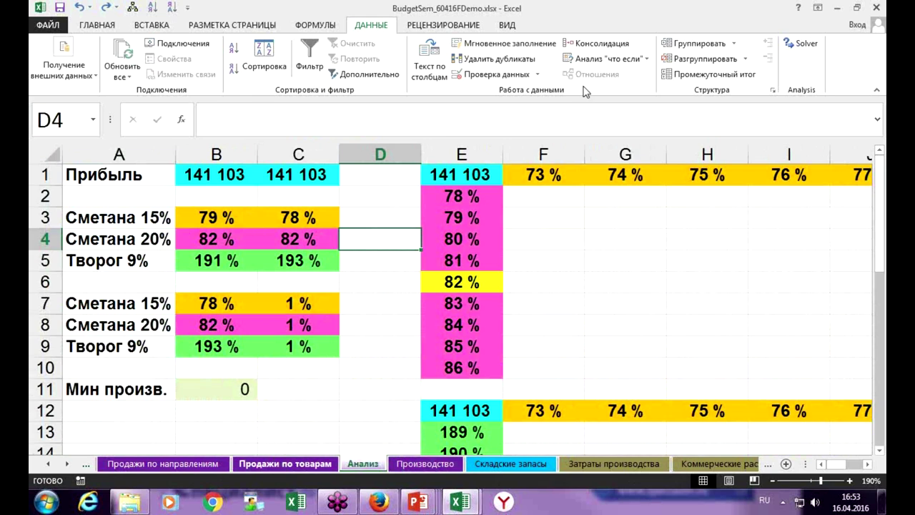
pyautogui.moveTo(462, 175); pyautogui.dragTo(673, 370)
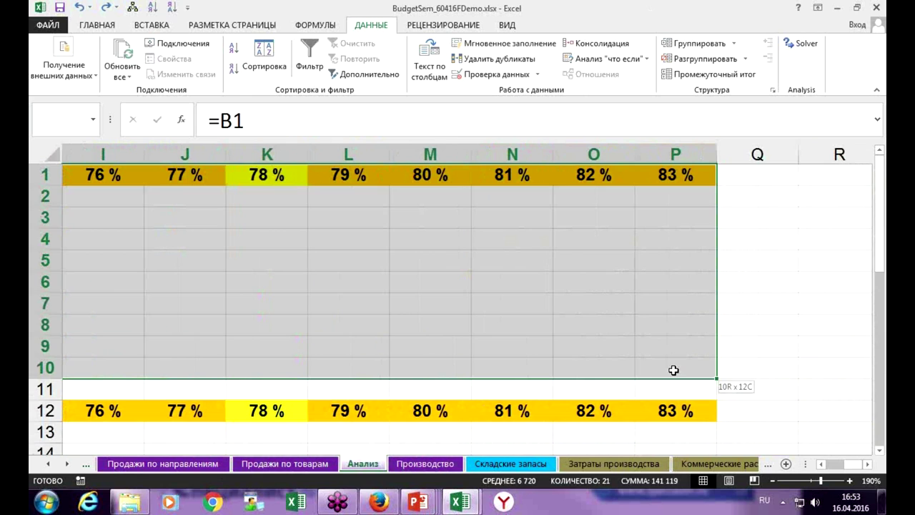
pyautogui.scroll(-2, 167, 319)
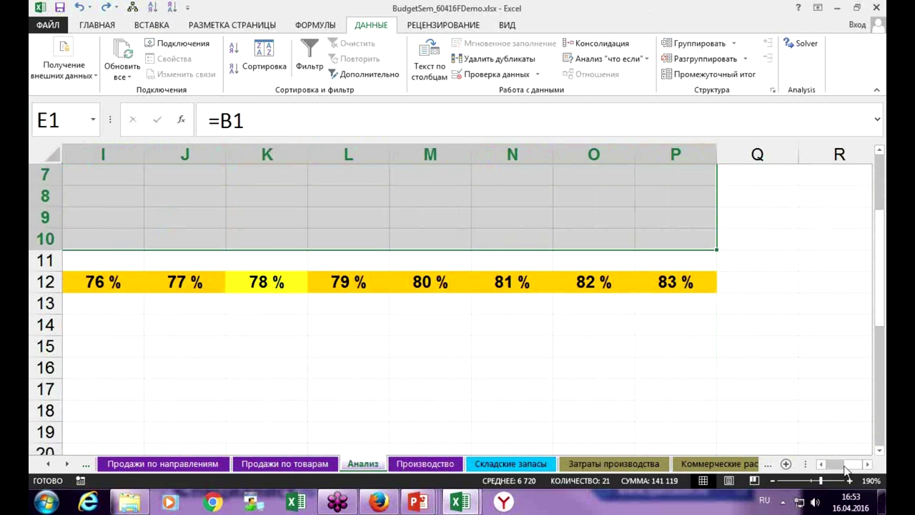
pyautogui.moveTo(846, 469); pyautogui.dragTo(821, 469)
pyautogui.scroll(-4, 719, 398)
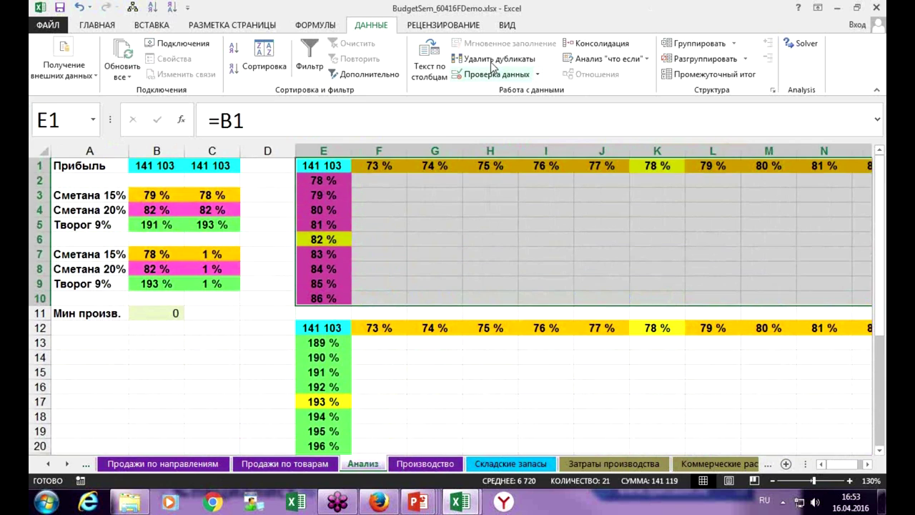
pyautogui.click(605, 60)
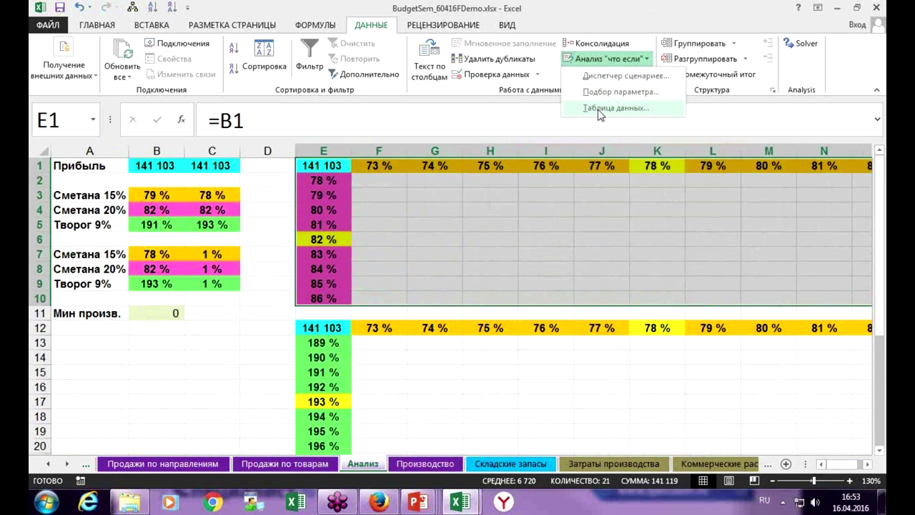
pyautogui.click(601, 108)
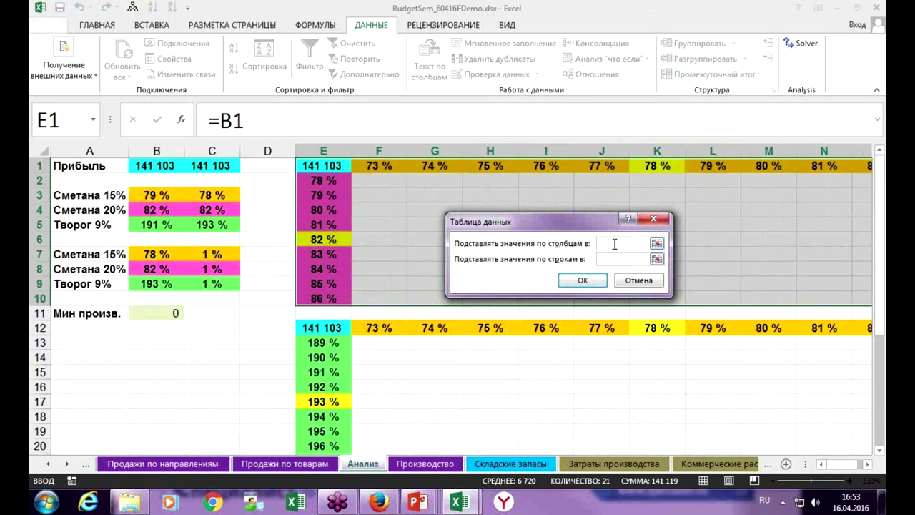
pyautogui.click(163, 198)
pyautogui.click(608, 260)
pyautogui.click(161, 209)
pyautogui.click(583, 280)
# Step: Create a two-variable data table in E12:P21 with B3 as the row input cell and B5 as the column input cell
pyautogui.moveTo(308, 330); pyautogui.dragTo(760, 430)
pyautogui.moveTo(847, 465); pyautogui.dragTo(820, 472)
pyautogui.click(615, 59)
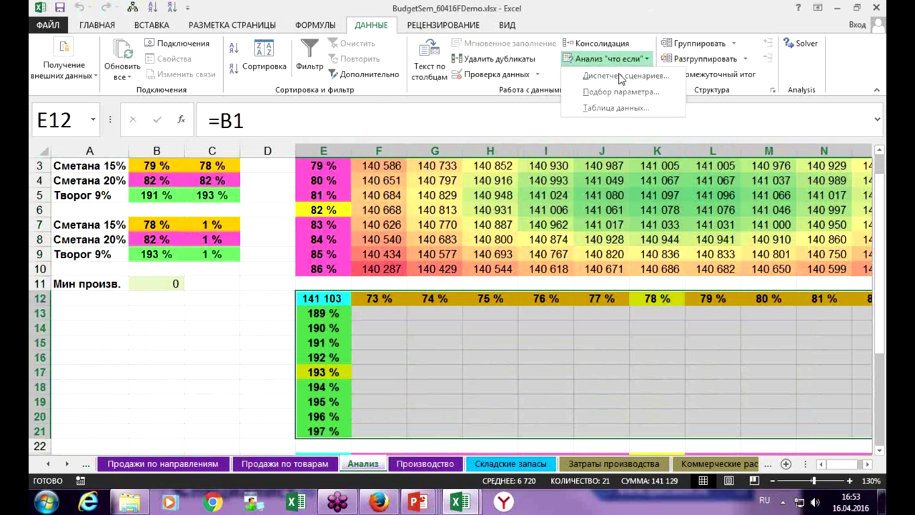
pyautogui.click(615, 107)
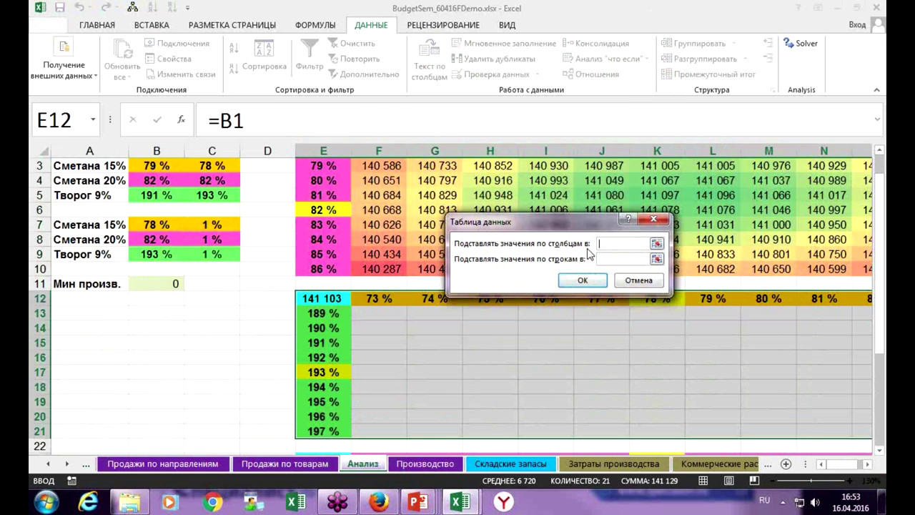
pyautogui.click(160, 166)
pyautogui.click(624, 261)
pyautogui.click(156, 196)
pyautogui.click(583, 281)
# Step: Create a two-variable data table in E23:P32 with B4 as the row input cell and B5 as the column input cell
pyautogui.scroll(-4, 548, 358)
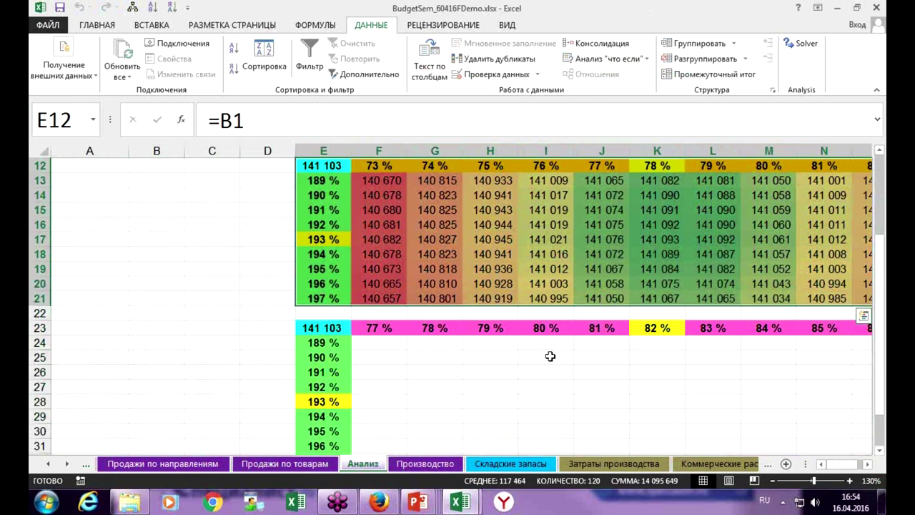
pyautogui.moveTo(339, 284); pyautogui.dragTo(724, 413)
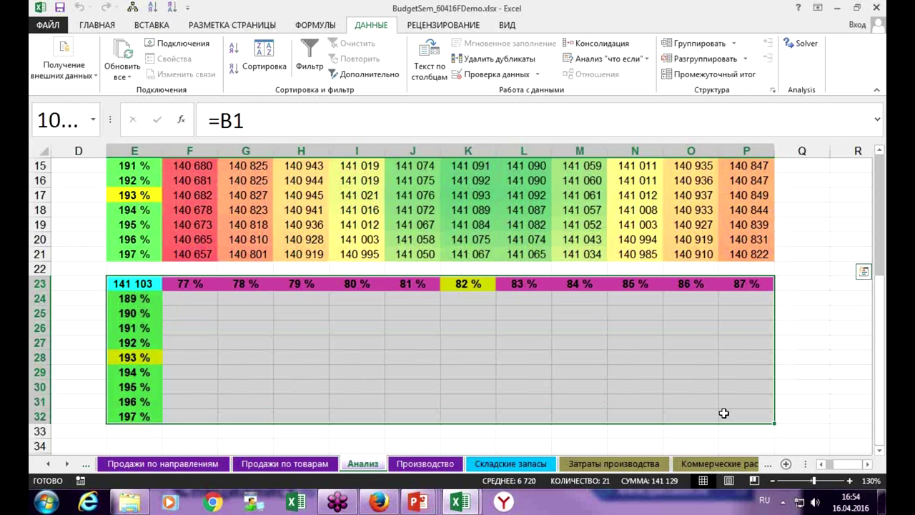
pyautogui.moveTo(844, 464); pyautogui.dragTo(822, 466)
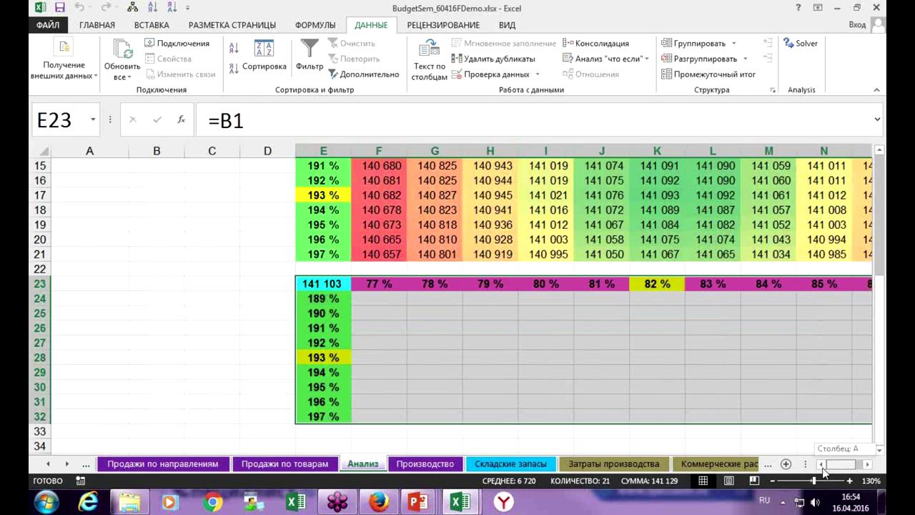
pyautogui.scroll(5, 548, 301)
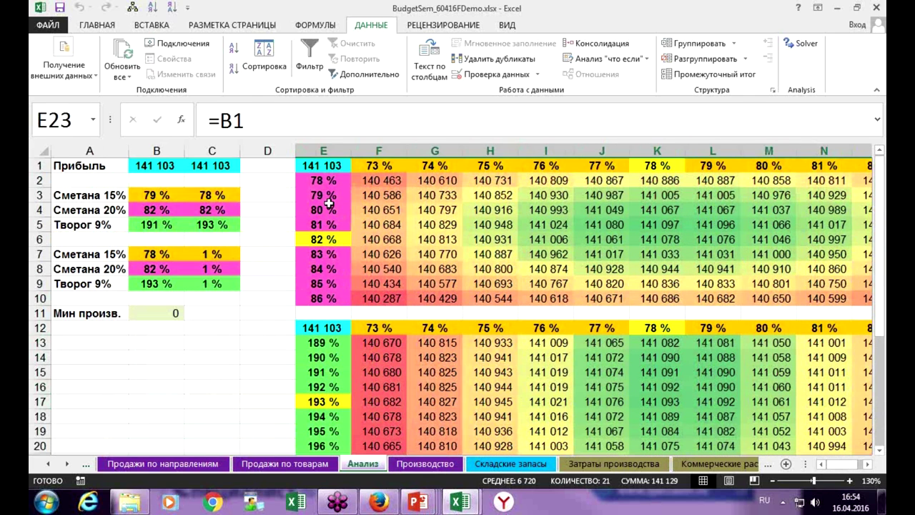
pyautogui.click(592, 62)
pyautogui.click(593, 108)
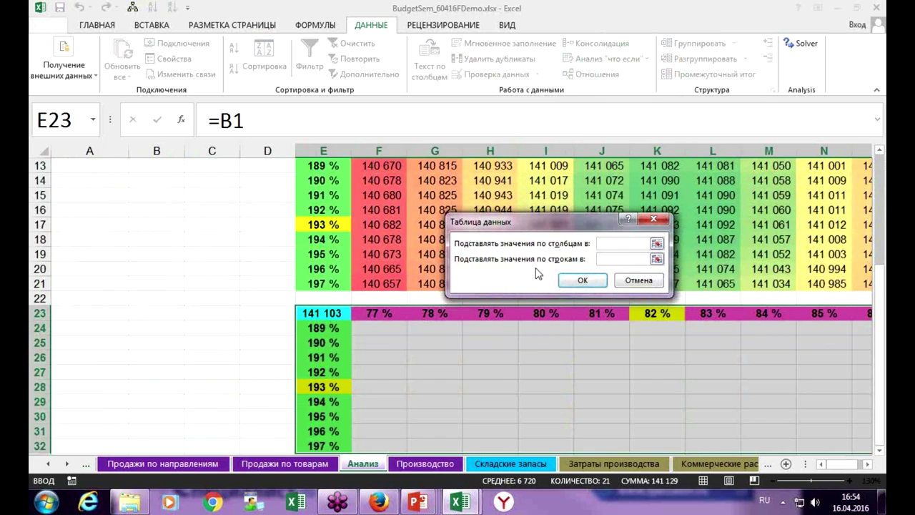
pyautogui.scroll(4, 143, 239)
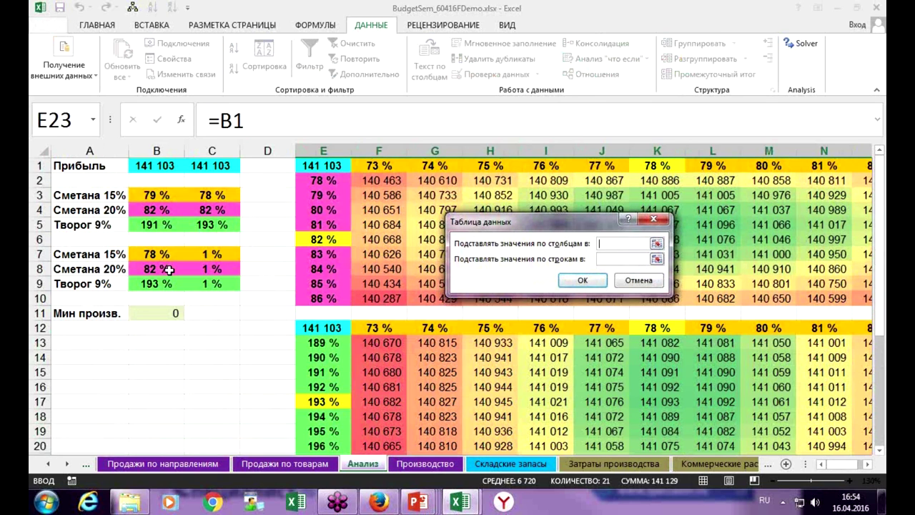
pyautogui.scroll(-2, 174, 277)
pyautogui.scroll(2, 160, 254)
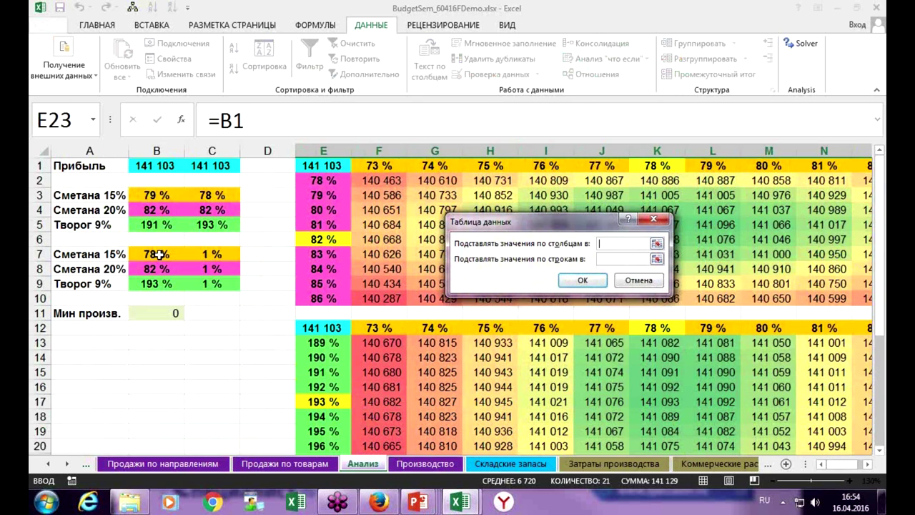
pyautogui.click(153, 208)
pyautogui.click(609, 259)
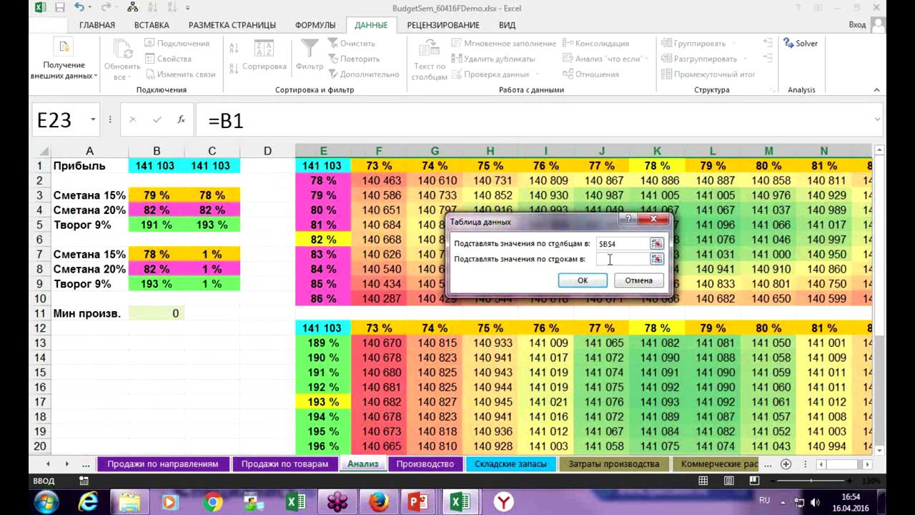
pyautogui.scroll(-4, 186, 243)
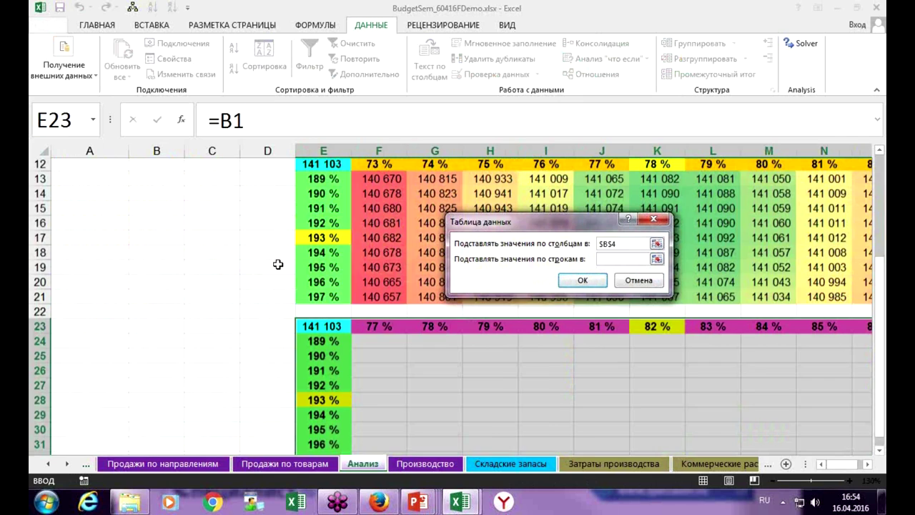
pyautogui.scroll(4, 200, 232)
pyautogui.click(158, 225)
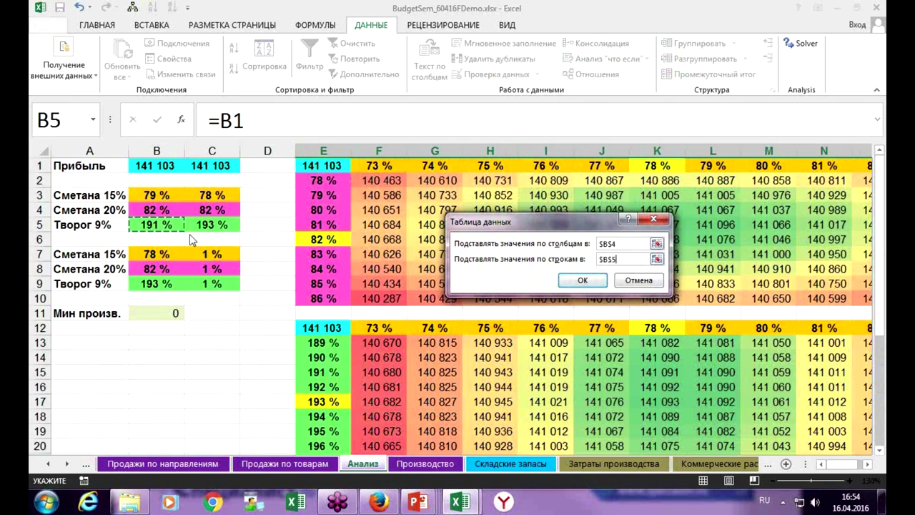
pyautogui.click(583, 280)
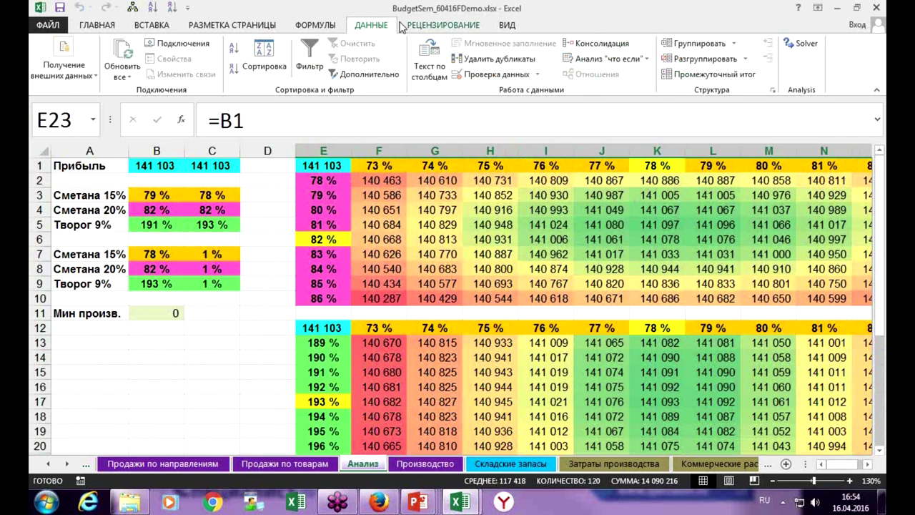
# Step: Collapse the ribbon and reduce the zoom to 115 % to examine the three data tables, returning to cell A1
pyautogui.doubleClick(379, 29)
pyautogui.keyDown('ctrl'); pyautogui.scroll(-1, 310, 237); pyautogui.keyUp('ctrl')
pyautogui.scroll(-2, 311, 237)
pyautogui.scroll(1, 310, 237)
pyautogui.scroll(-1, 314, 242)
pyautogui.hotkey('ctrl', 'Home')
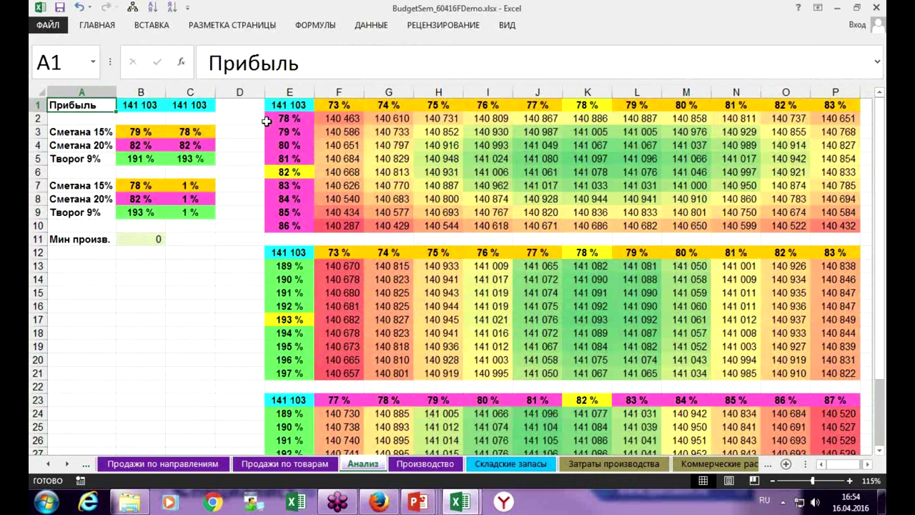
# Step: Insert a surface chart (Поверхность) of the first data table's profit values in F2:P10
pyautogui.moveTo(299, 104); pyautogui.dragTo(826, 224)
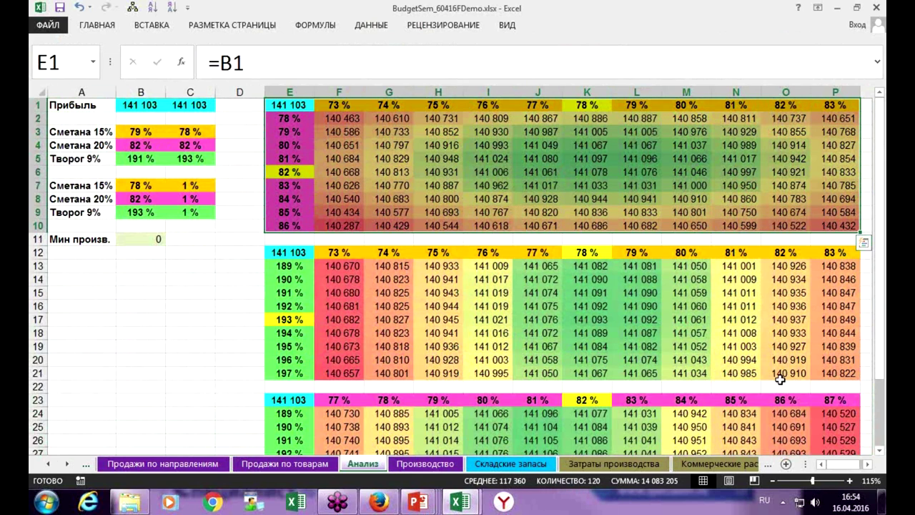
pyautogui.click(871, 466)
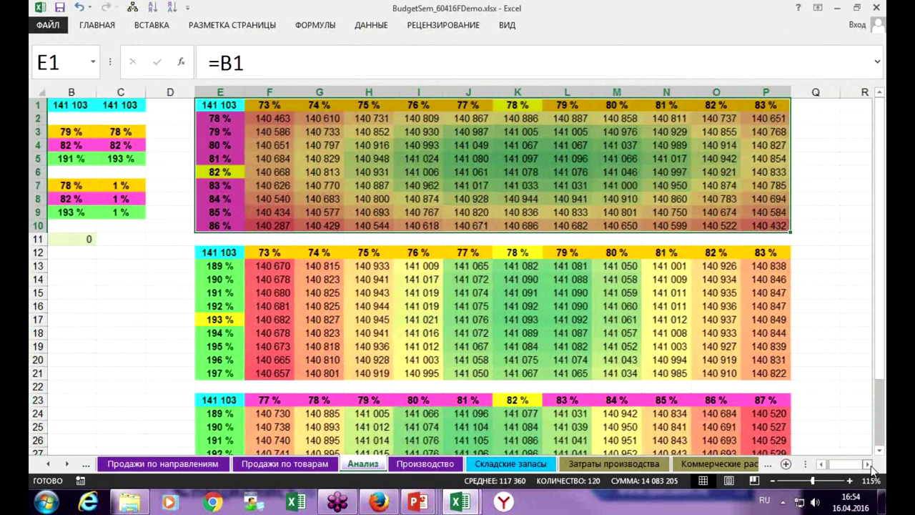
pyautogui.click(145, 26)
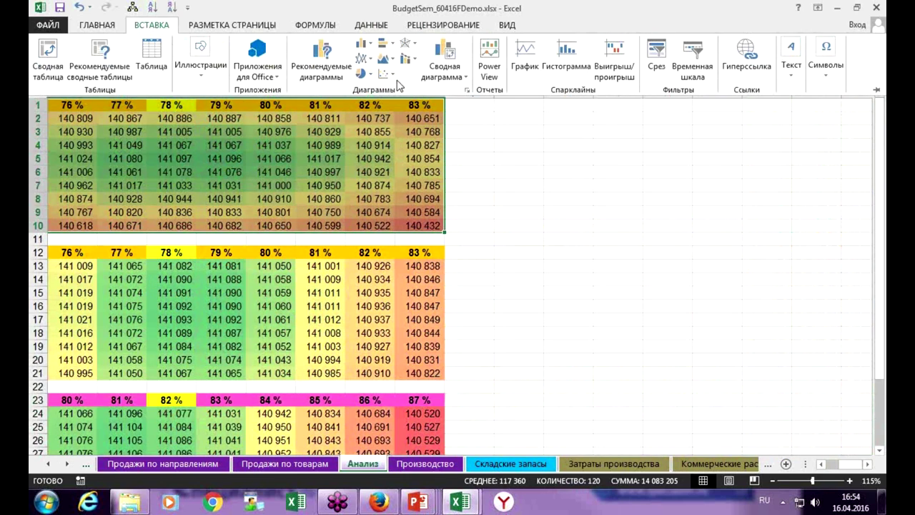
pyautogui.click(393, 75)
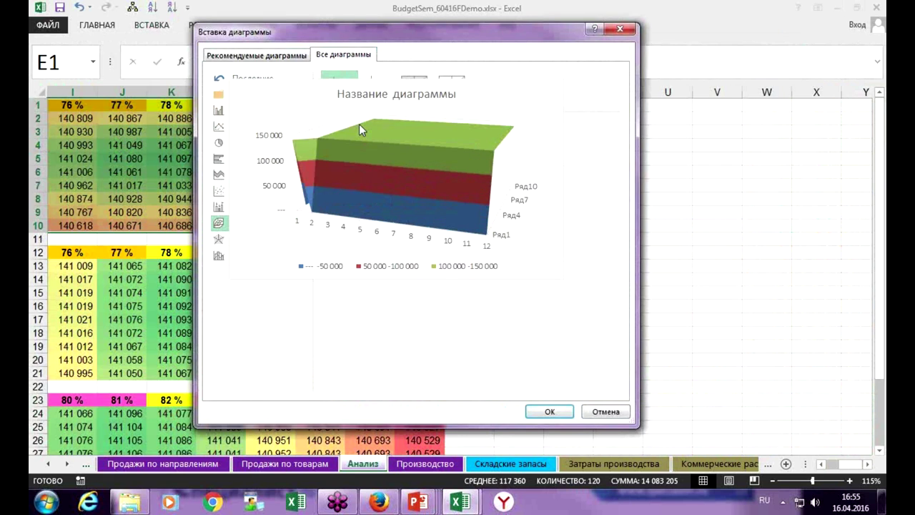
pyautogui.click(540, 415)
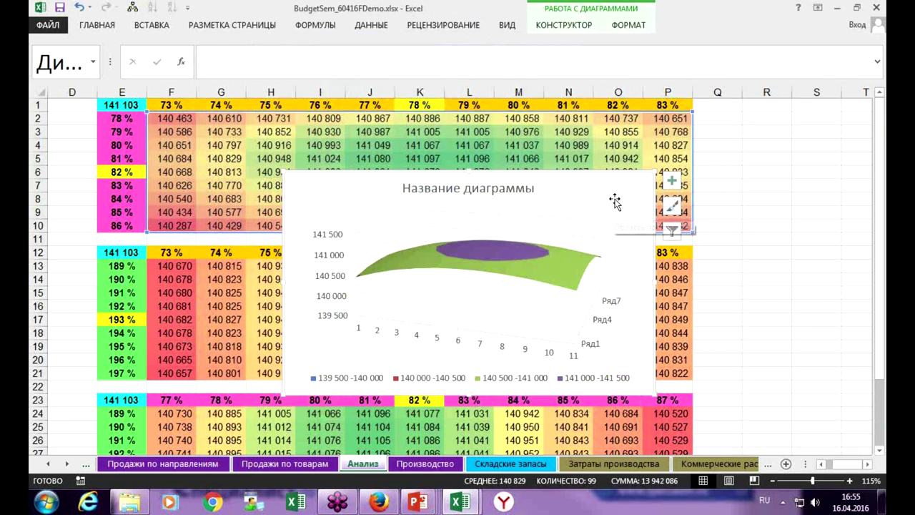
# Step: Move the surface chart beneath the Мин произв. row, over columns A to G, and deselect it
pyautogui.moveTo(616, 192); pyautogui.dragTo(846, 129)
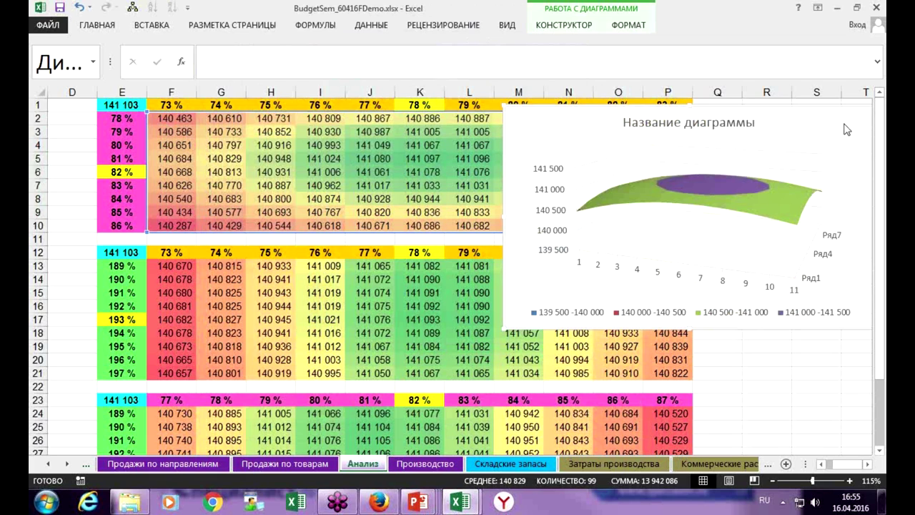
pyautogui.moveTo(602, 185); pyautogui.dragTo(611, 137)
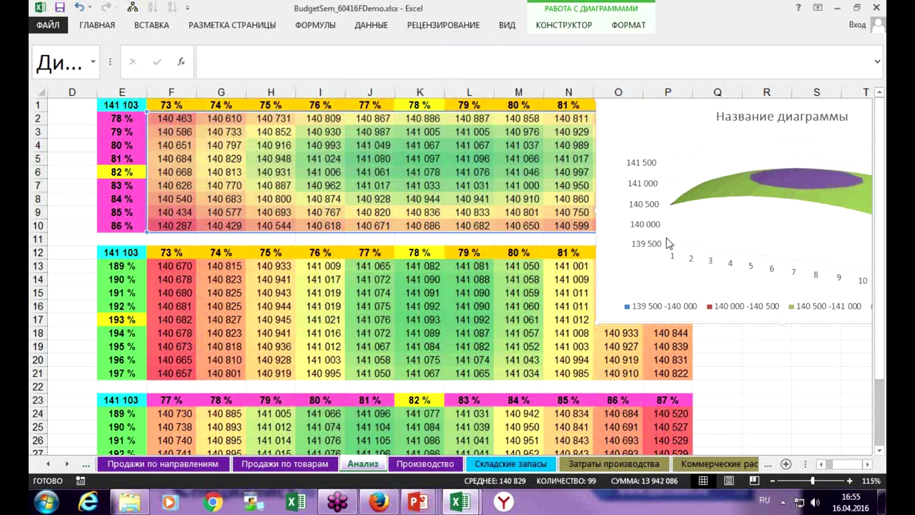
pyautogui.moveTo(855, 465); pyautogui.dragTo(867, 465)
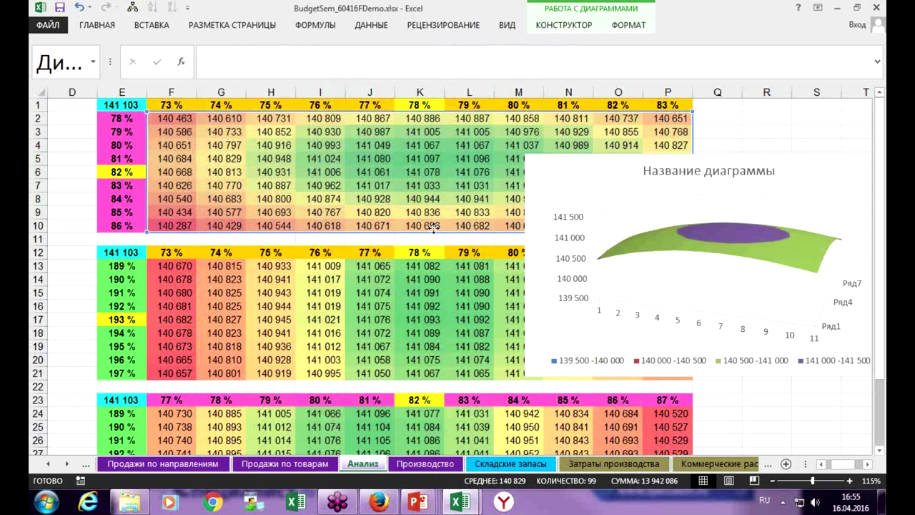
pyautogui.moveTo(558, 179)
pyautogui.mouseDown()
pyautogui.moveTo(136, 288)
pyautogui.moveTo(86, 286)
pyautogui.moveTo(38, 313)
pyautogui.moveTo(81, 294)
pyautogui.mouseUp()
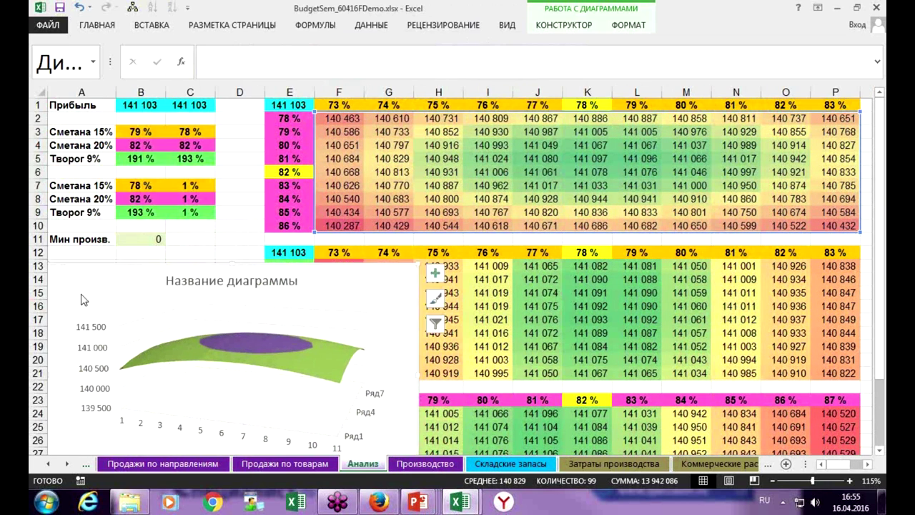
pyautogui.click(495, 308)
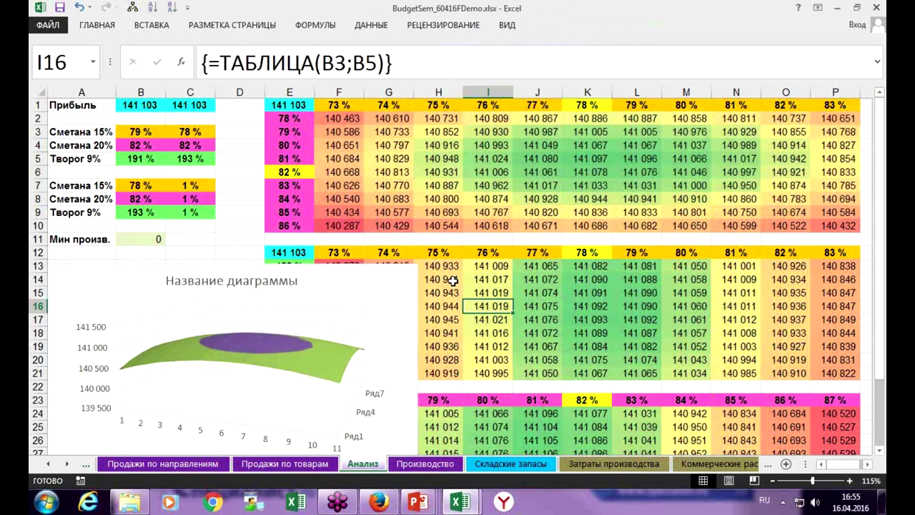
# Step: Insert a wireframe surface chart (Проволочная поверхность) of the second data table's values in F13:P21
pyautogui.click(838, 372)
pyautogui.moveTo(789, 355); pyautogui.dragTo(352, 266)
pyautogui.click(151, 25)
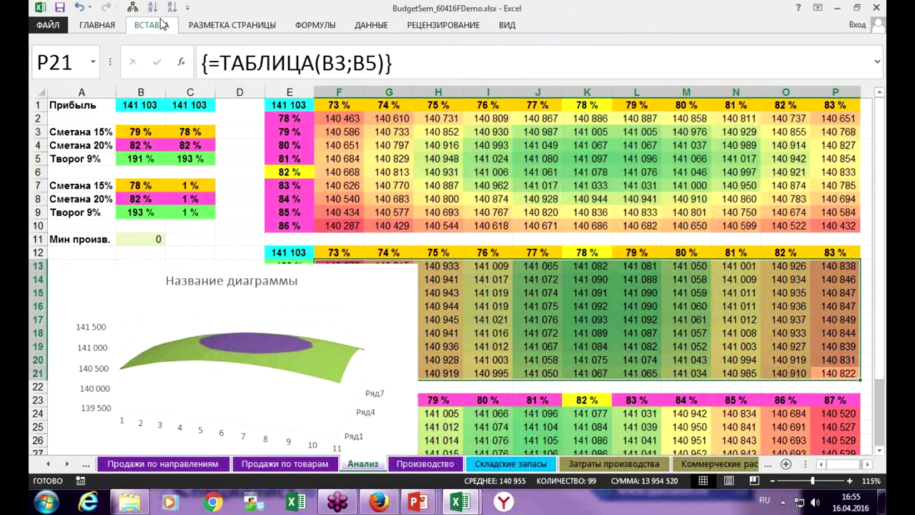
pyautogui.click(321, 61)
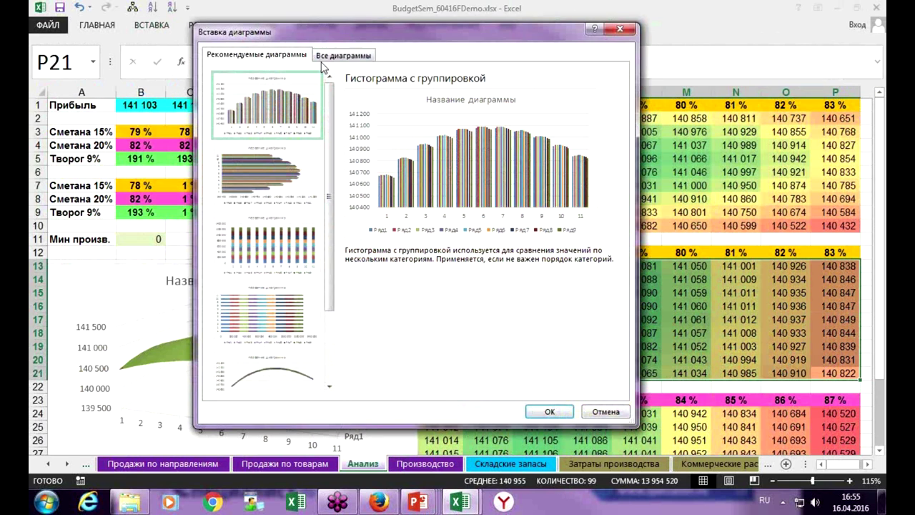
pyautogui.click(356, 57)
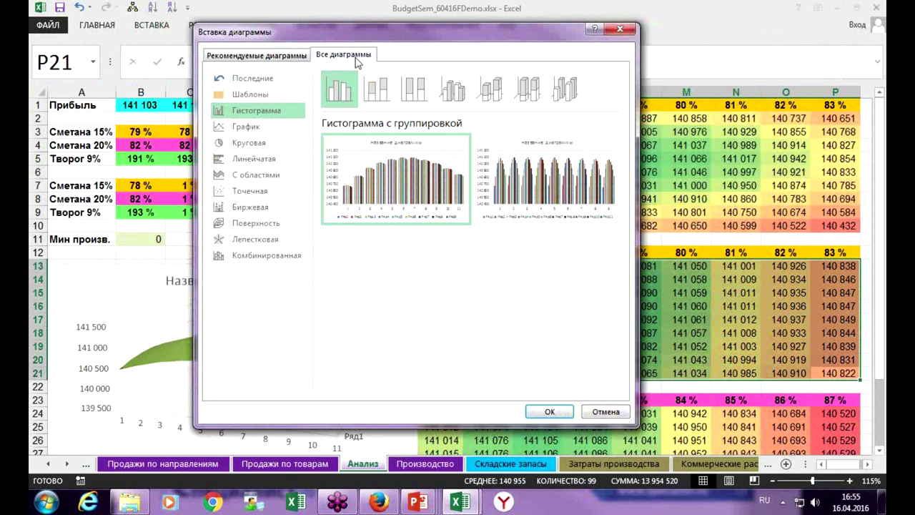
pyautogui.click(266, 224)
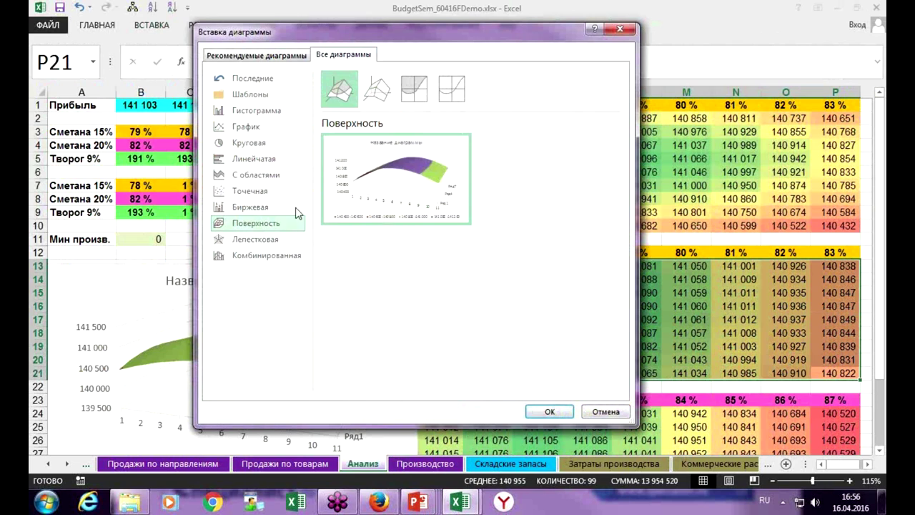
pyautogui.click(378, 91)
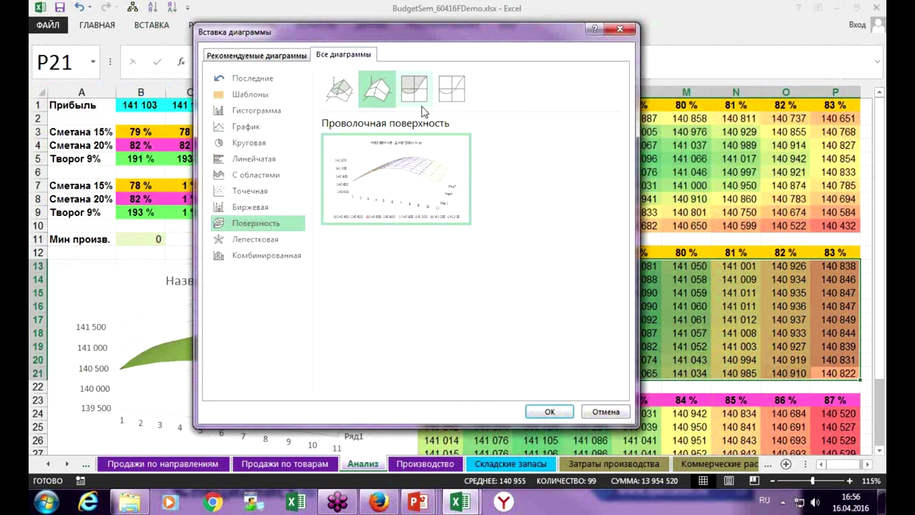
pyautogui.click(416, 92)
pyautogui.click(378, 90)
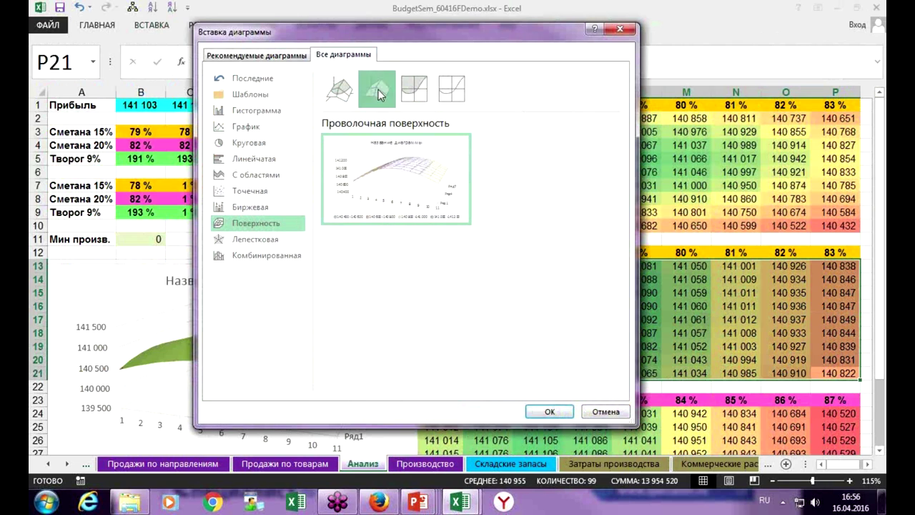
pyautogui.click(550, 412)
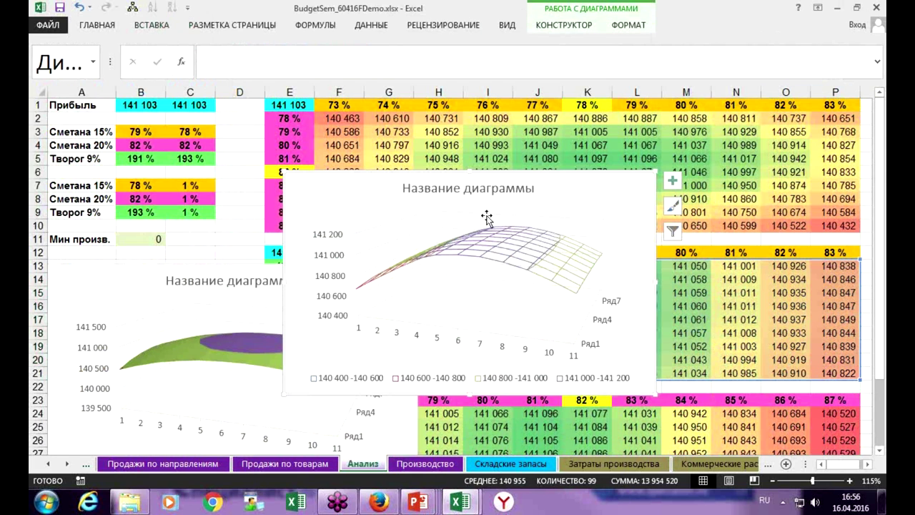
# Step: Move the wireframe chart down over the third data table, deselect it and switch the keyboard layout to English
pyautogui.moveTo(605, 203); pyautogui.dragTo(806, 386)
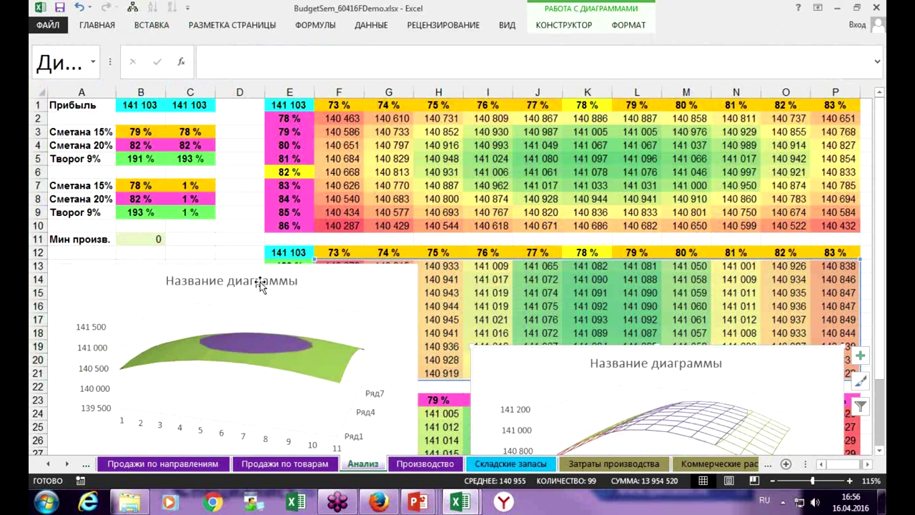
pyautogui.press('Escape')
pyautogui.hotkey('alt', 'shift')
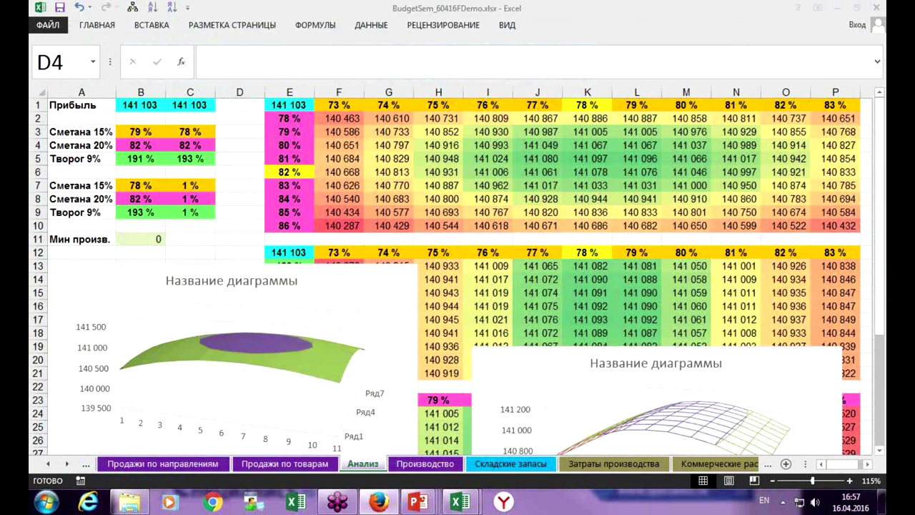